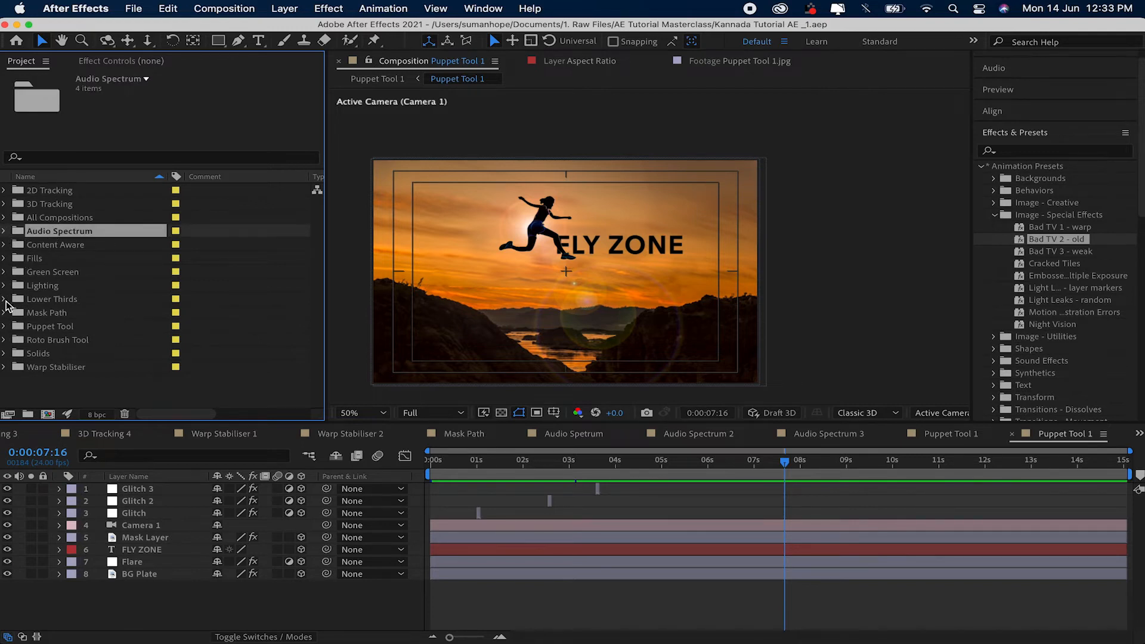
Create a new composition from Puppet Tool 2.jpg in the Puppet Tool folder
left_click(50, 326)
left_click(4, 327)
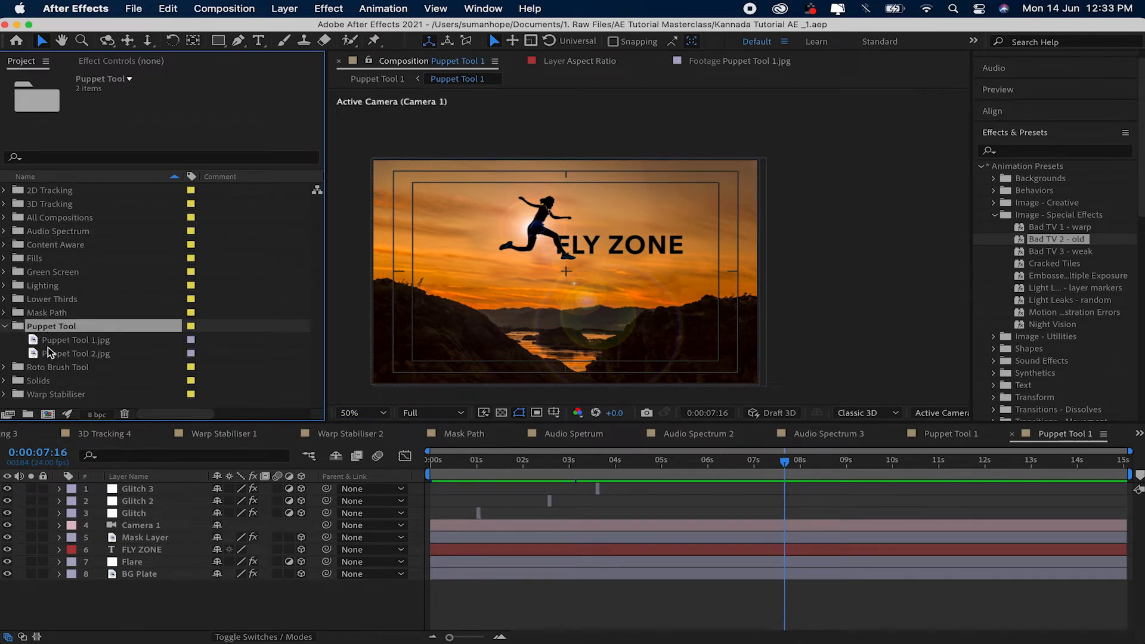
left_click(54, 354)
left_click_drag(31, 355, 48, 413)
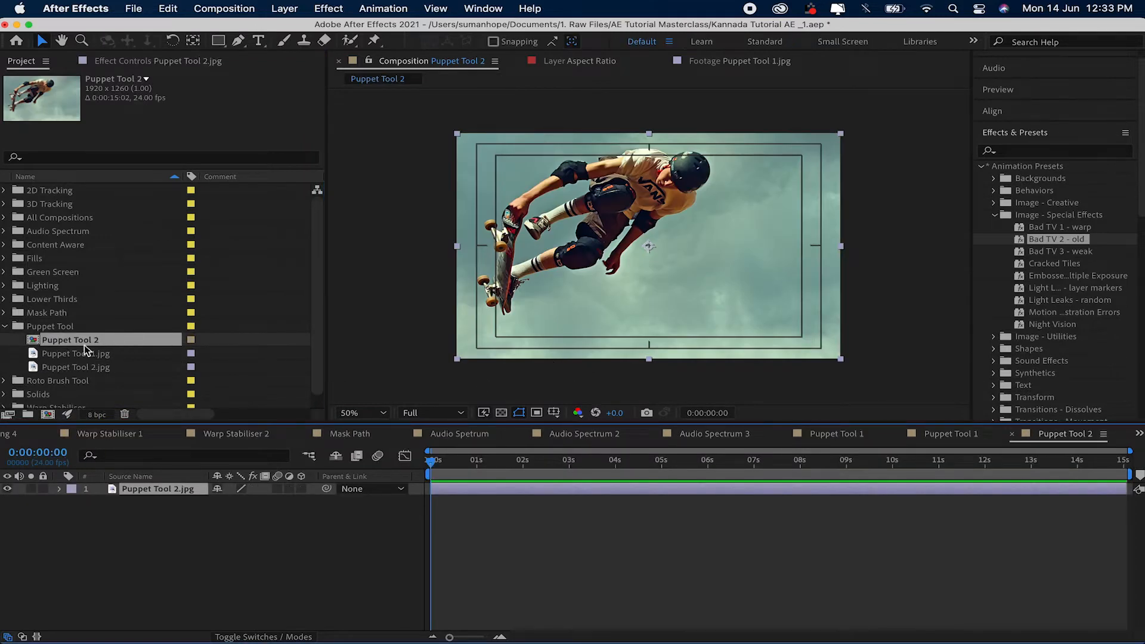
Move the Puppet Tool 2 composition into the All Compositions folder and check the folder's contents
left_click_drag(67, 348, 136, 232)
left_click(43, 218)
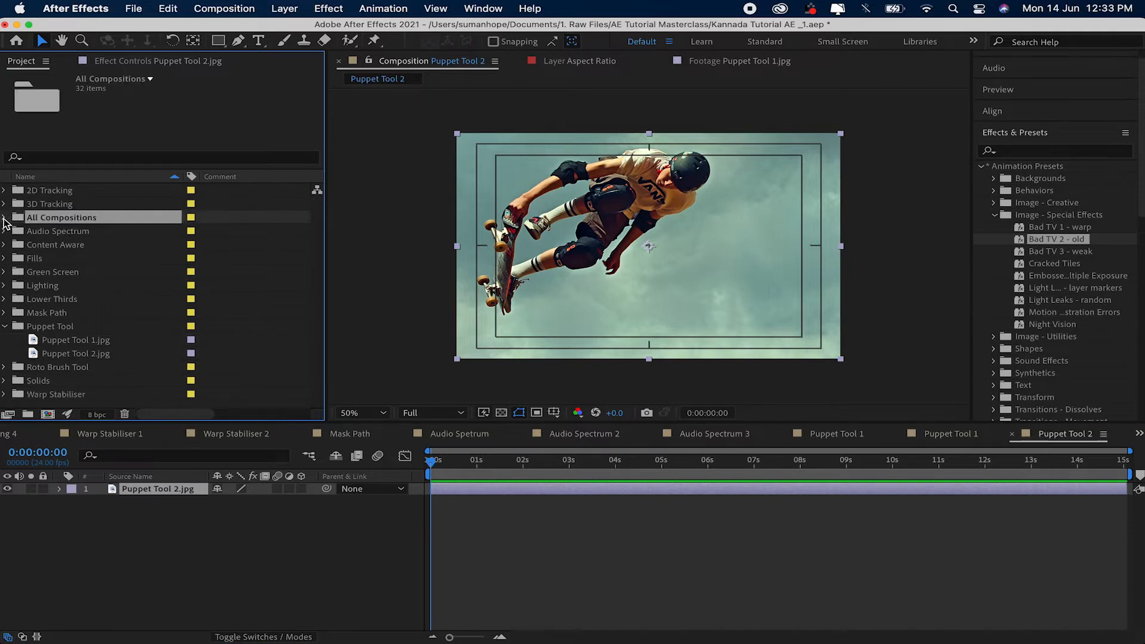
left_click(4, 218)
scroll(101, 220, "down", 3)
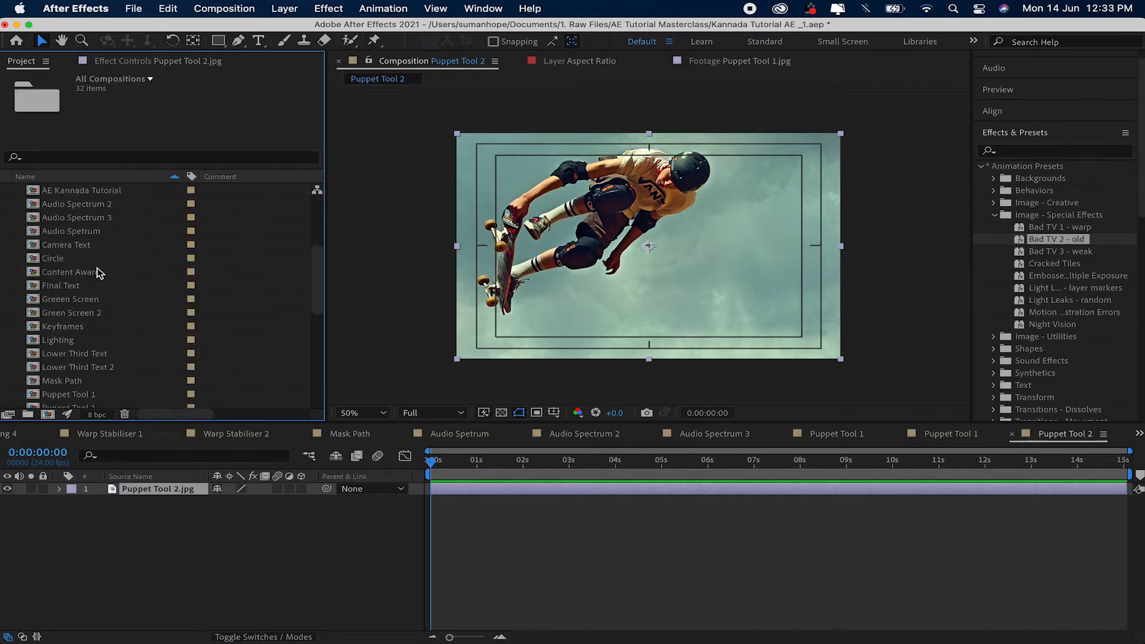
scroll(110, 370, "down", 5)
scroll(60, 343, "up", 5)
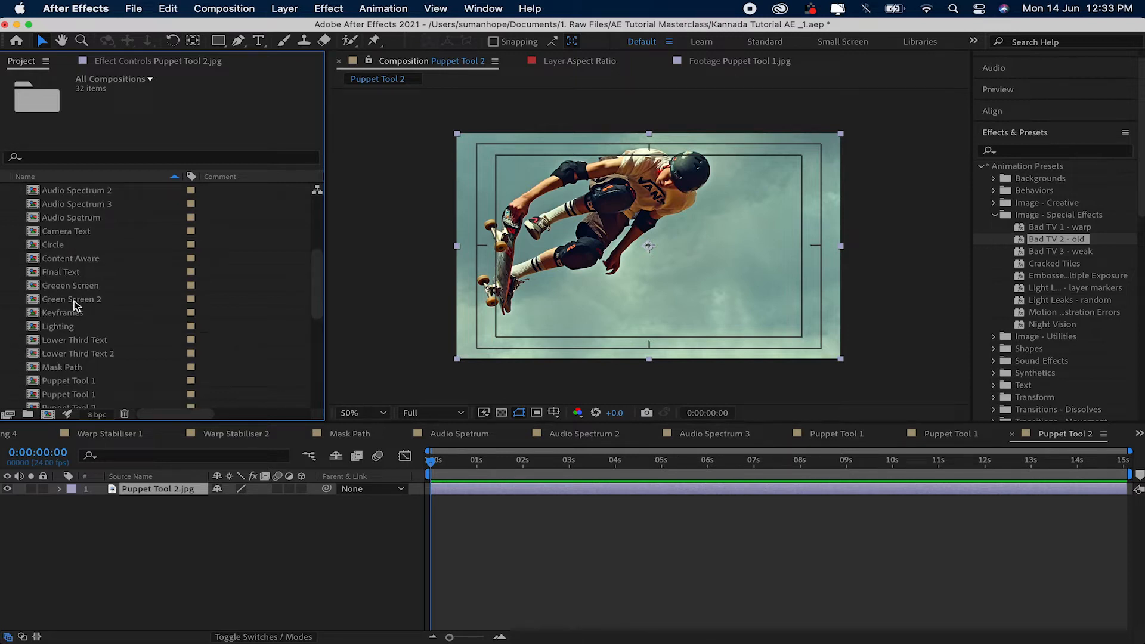
scroll(82, 301, "up", 4)
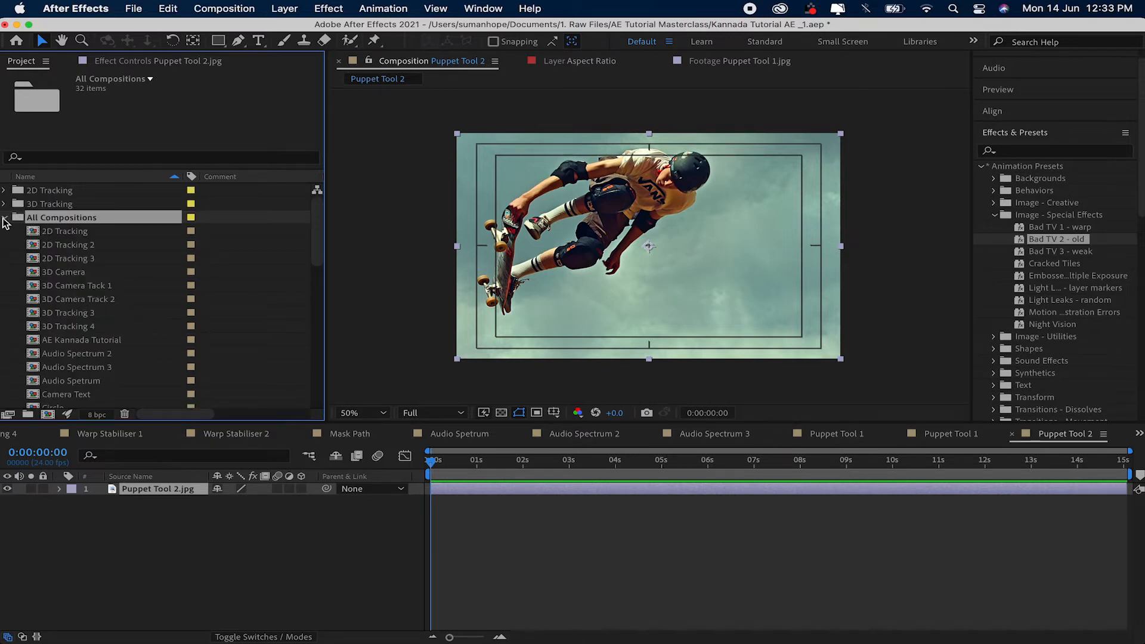
left_click(5, 218)
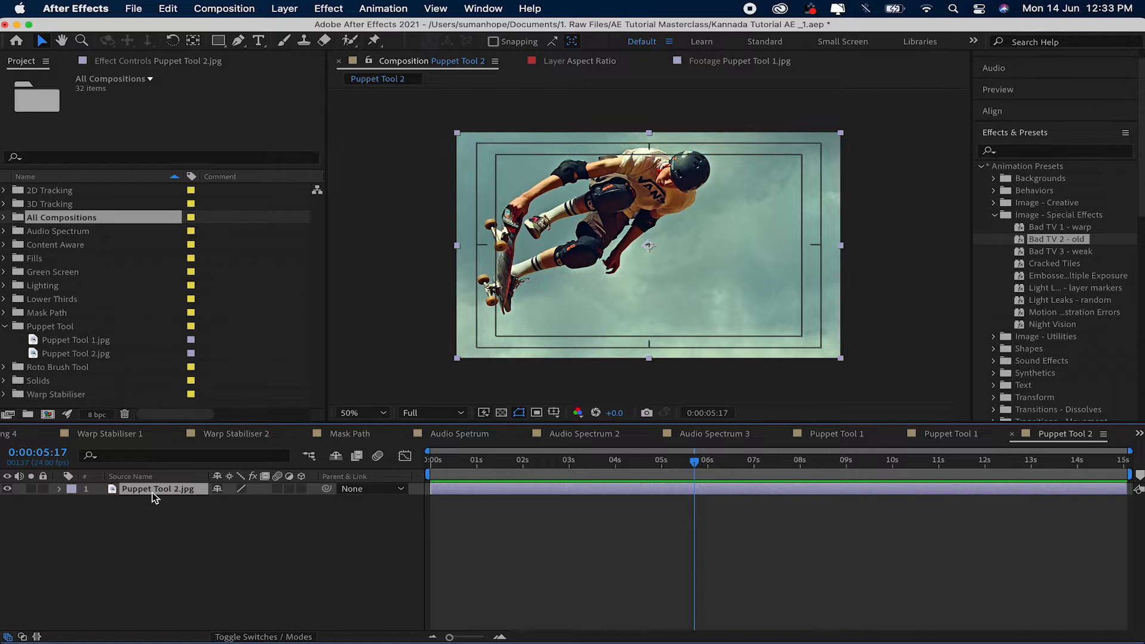
Rename the Puppet Tool 2.jpg layer to "Back Plate"
right_click(154, 498)
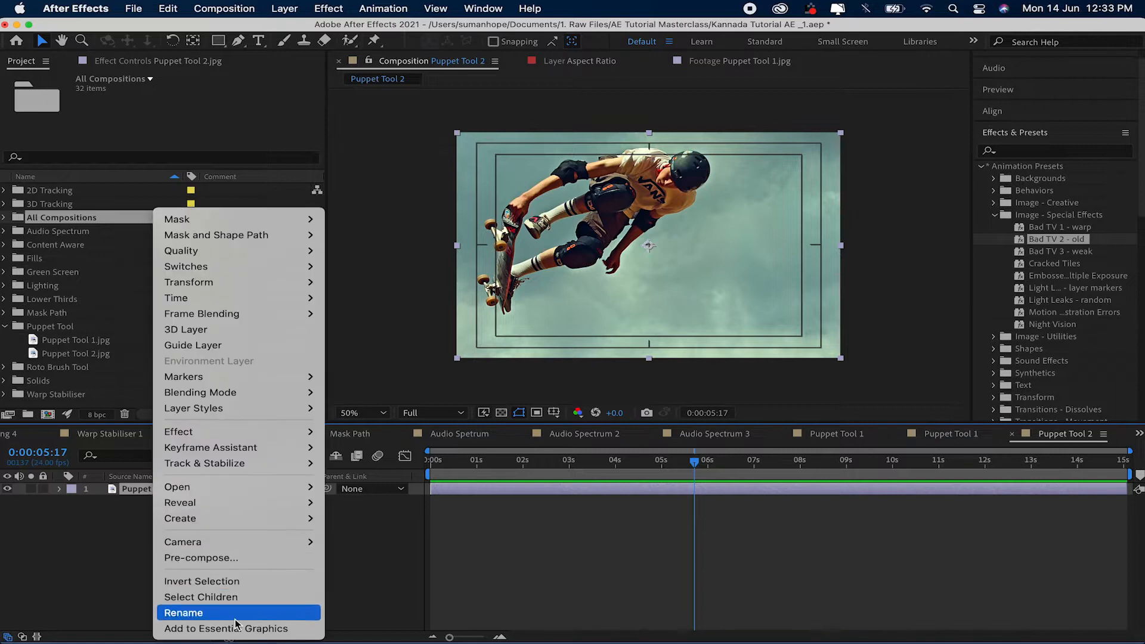
left_click(185, 613)
type("Back Plate")
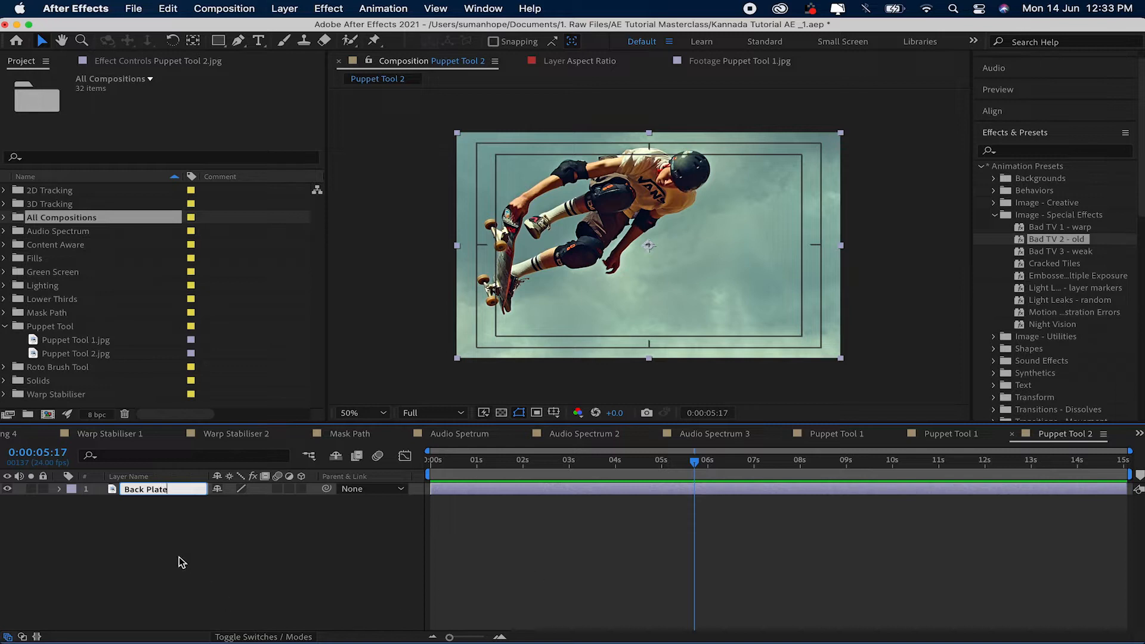
key("Return")
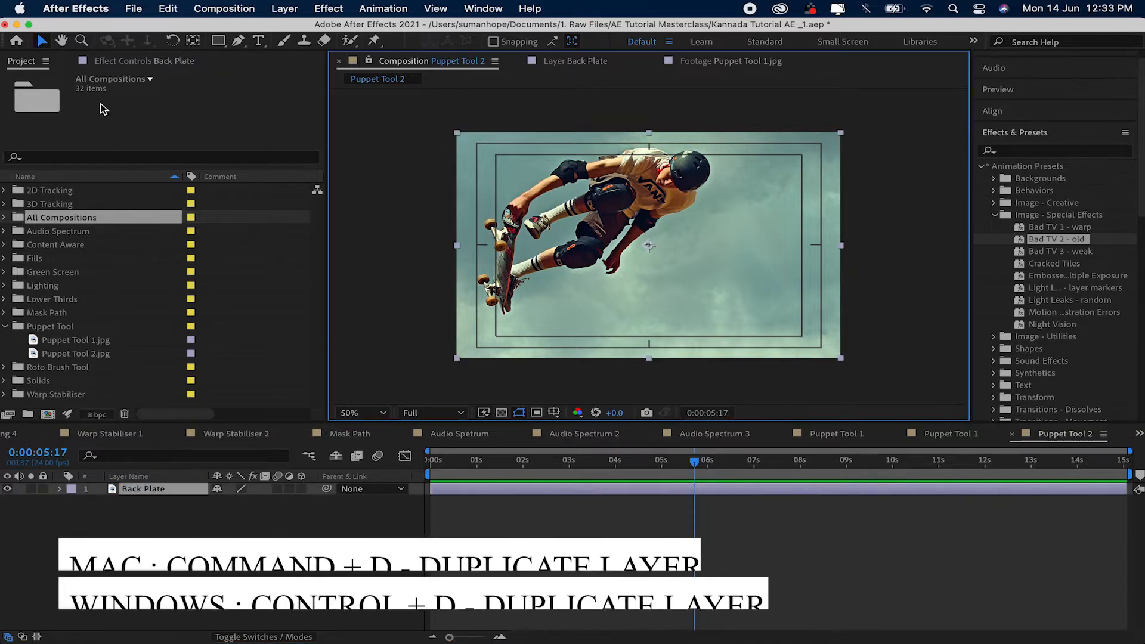
Duplicate the Back Plate layer and rename the copy "Mask Layer"
left_click(170, 13)
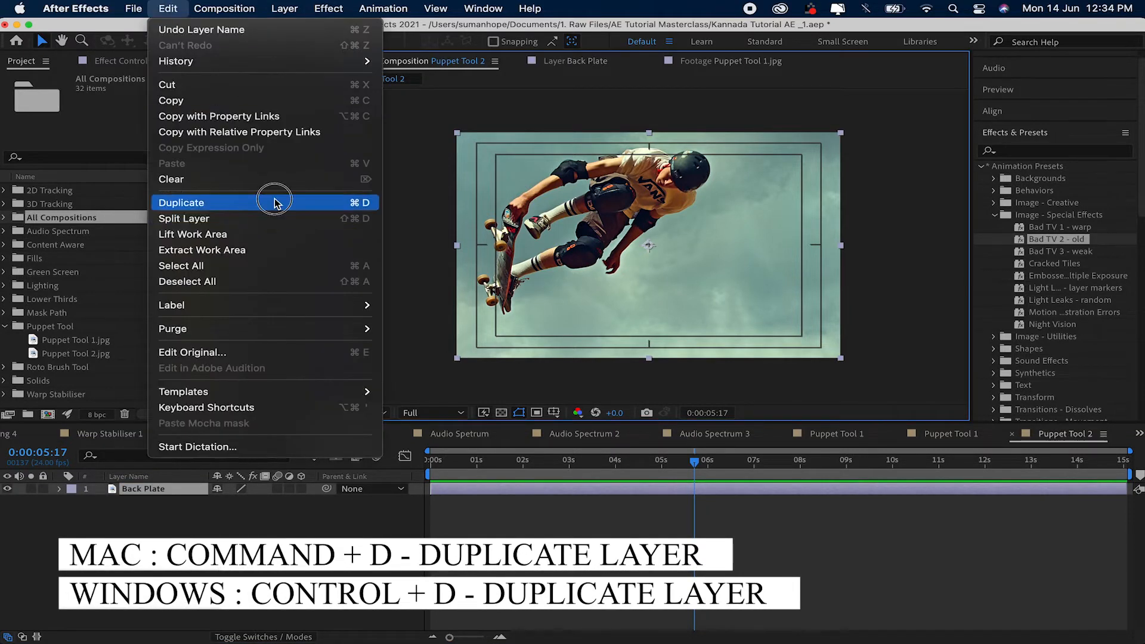
left_click(273, 200)
right_click(166, 500)
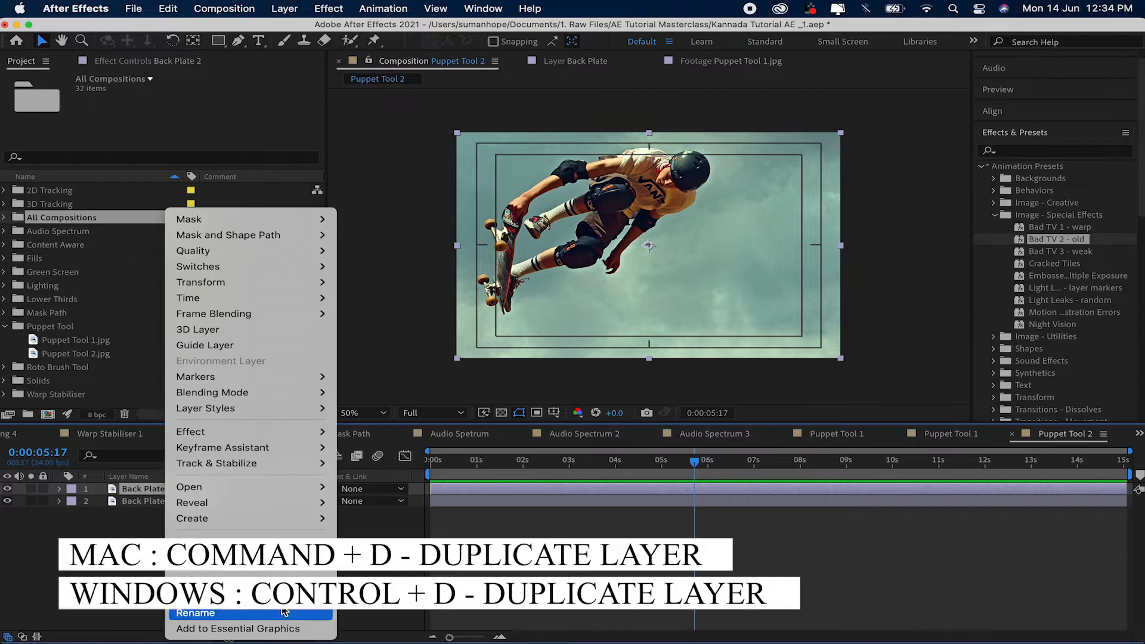
left_click(278, 612)
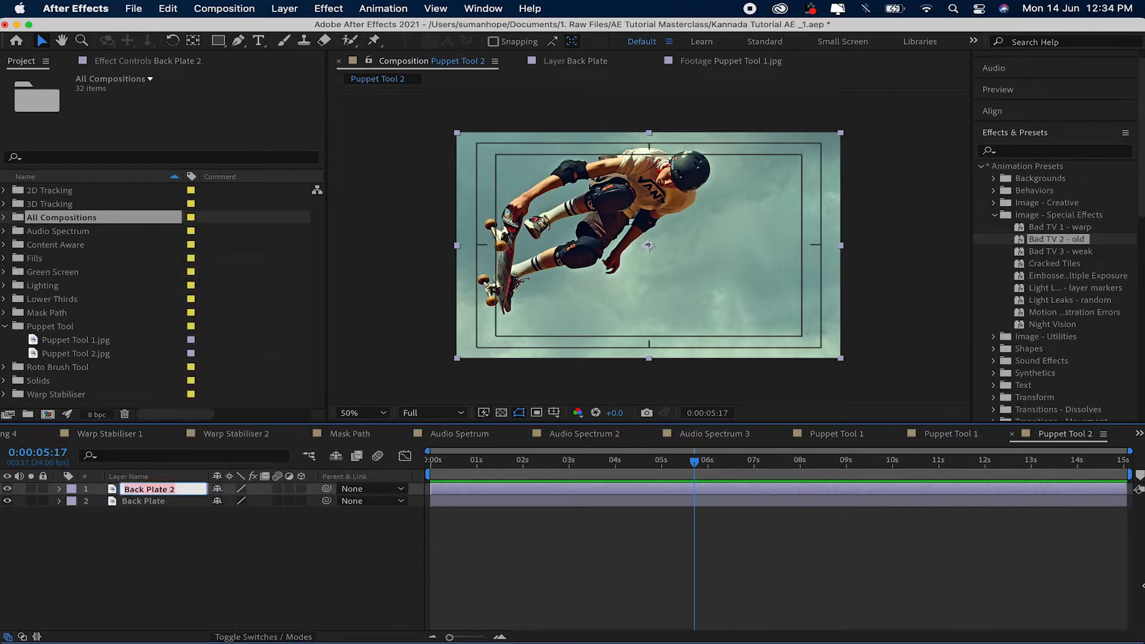
type("Mask Layer")
key("Return")
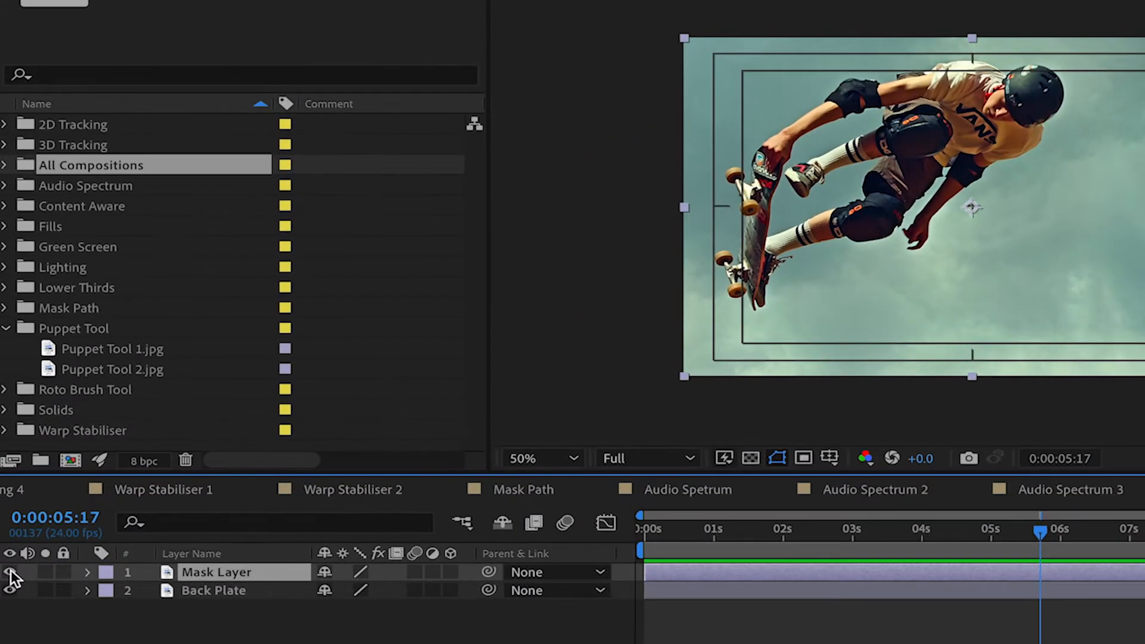
Hide the Mask Layer and open the Back Plate layer in its own viewer for Clone Stamp painting
left_click(10, 572)
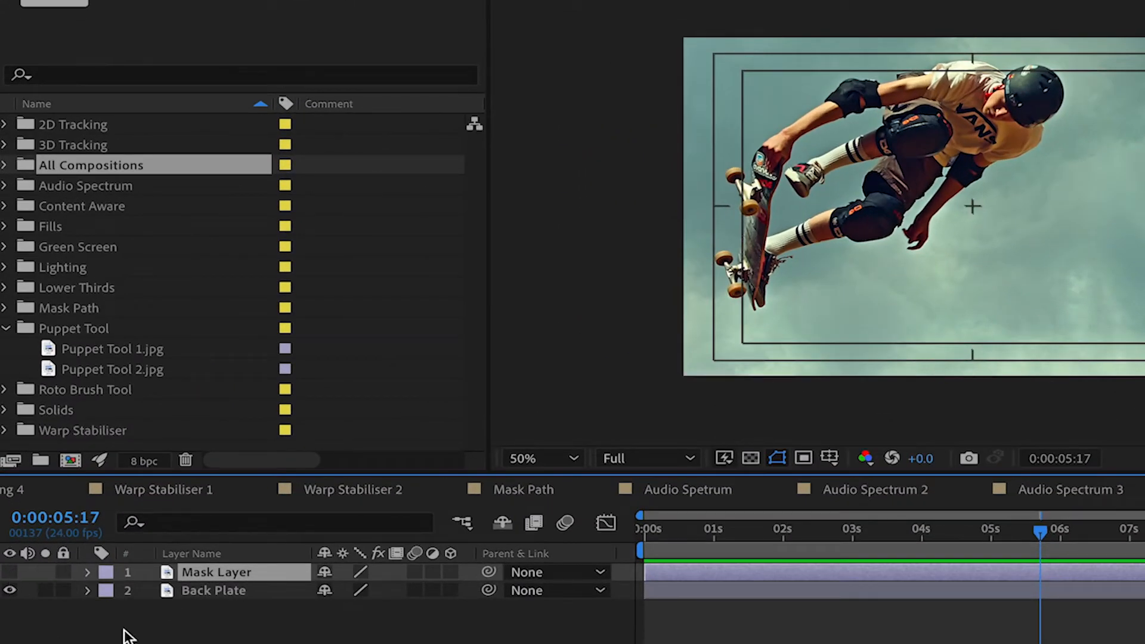
left_click(249, 588)
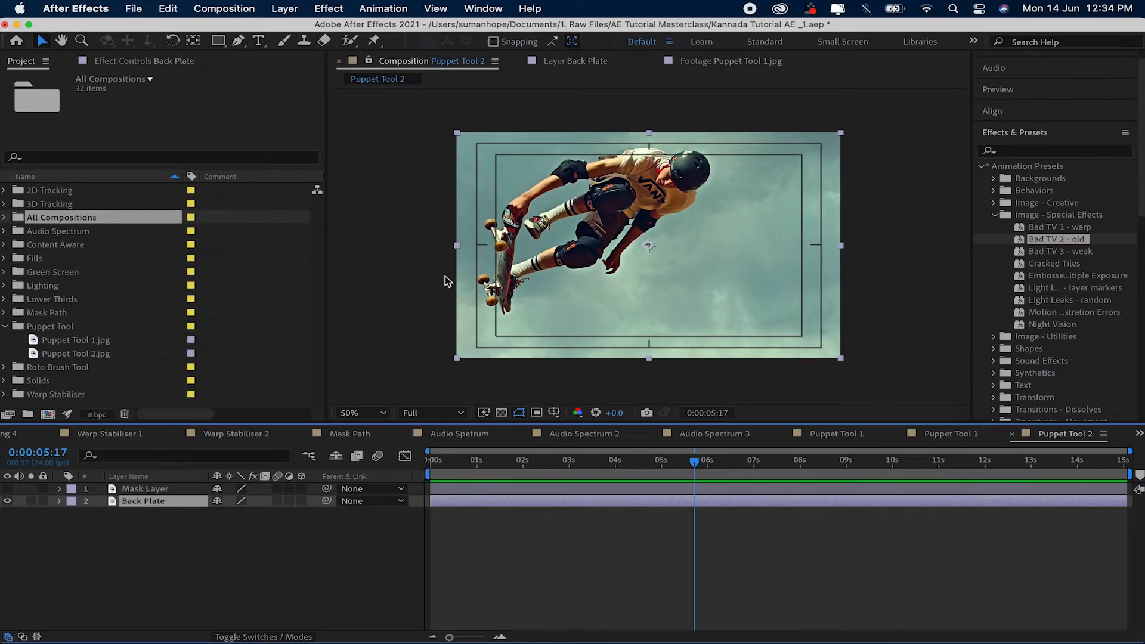
left_click(304, 41)
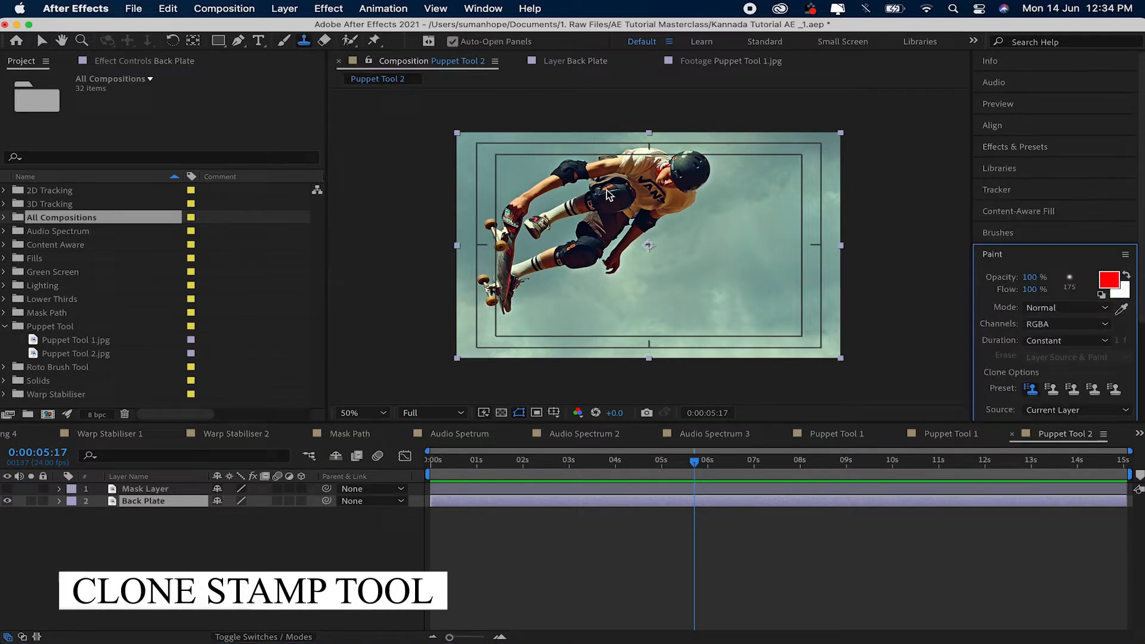
double_click(138, 502)
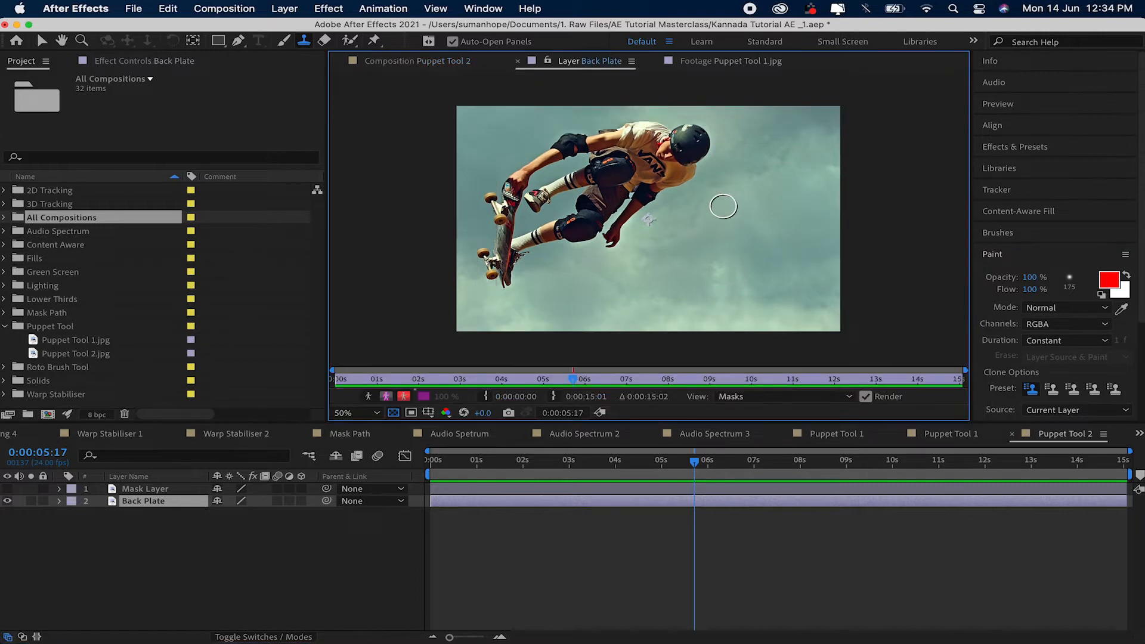
scroll(724, 207, "up", 2)
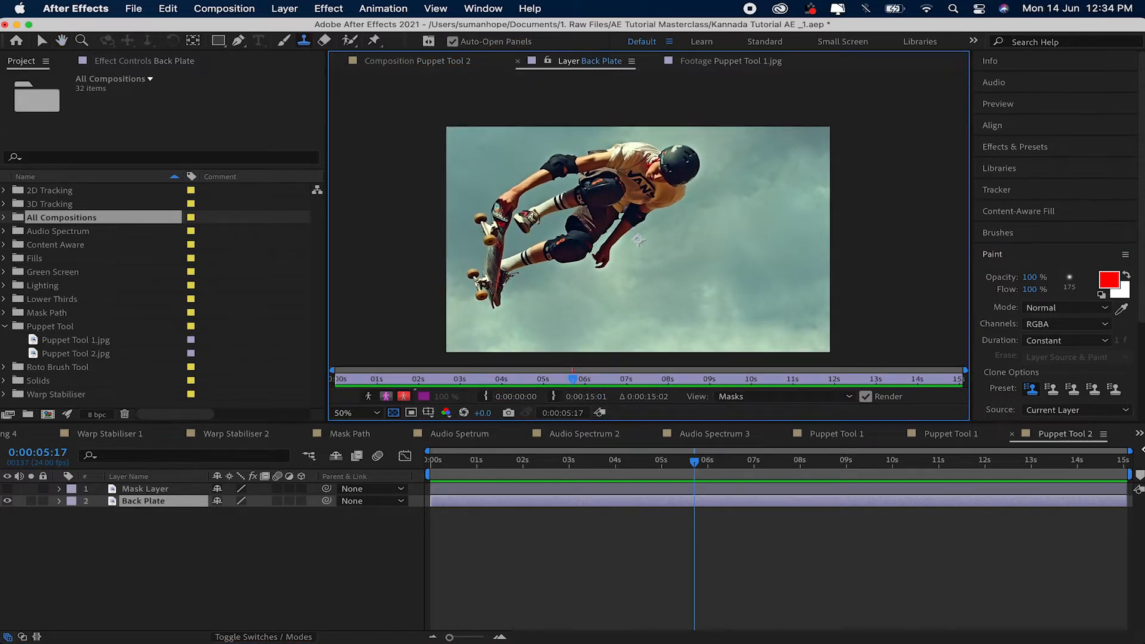
Remove the skateboarder from the Back Plate by cloning the surrounding sky over him with a 333 px brush
left_click(1010, 236)
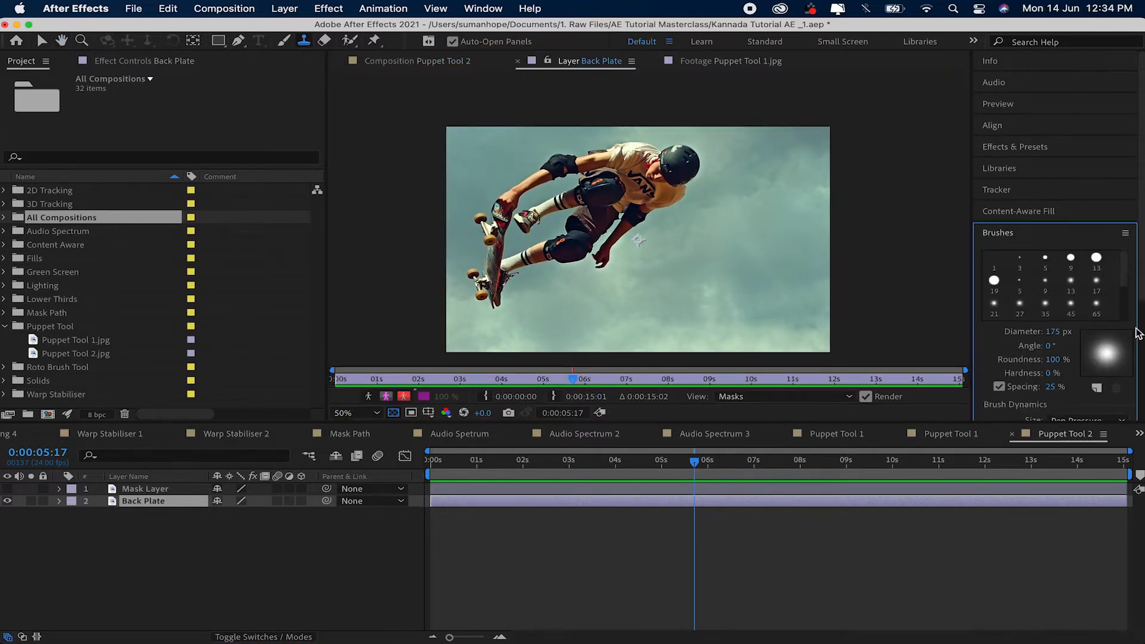
left_click_drag(1057, 332, 1103, 339)
left_click(758, 270, "alt")
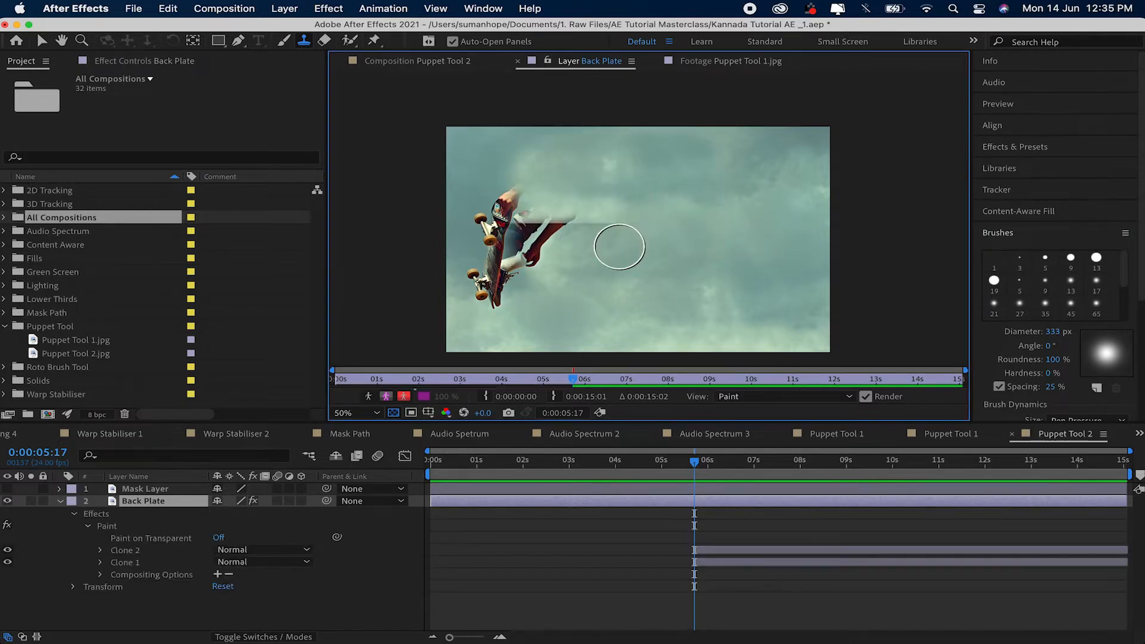
left_click(719, 268, "alt")
mouse_move(718, 268)
left_mouse_down()
mouse_move(548, 251)
mouse_move(653, 244)
mouse_move(513, 214)
mouse_move(506, 243)
mouse_move(522, 285)
mouse_move(495, 298)
left_mouse_up()
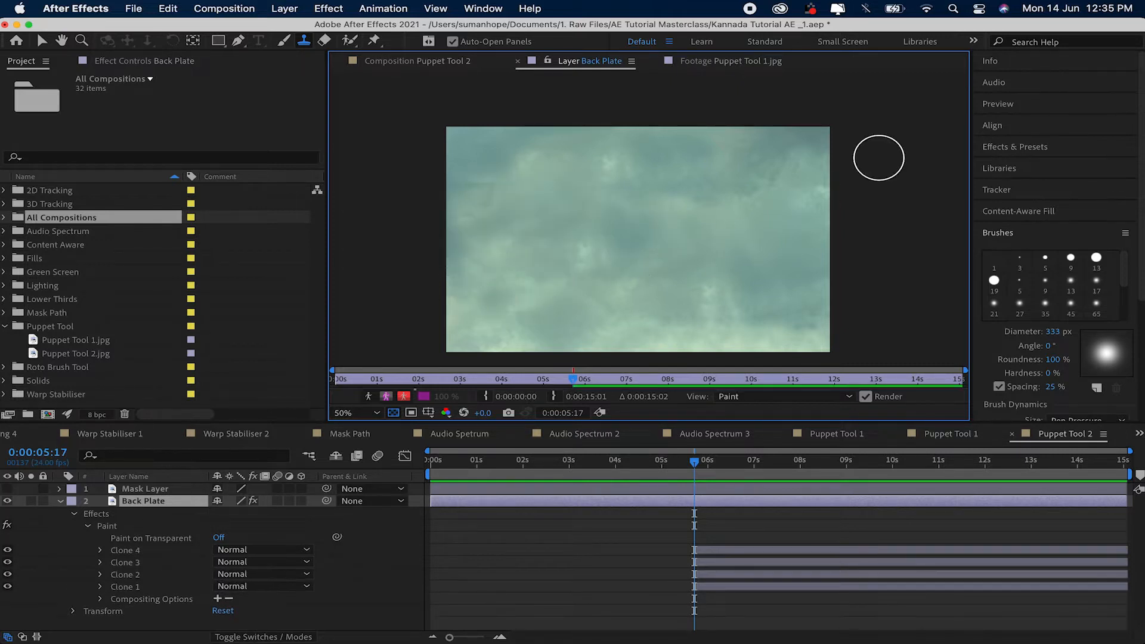
left_click_drag(519, 176, 491, 171)
left_click(491, 173)
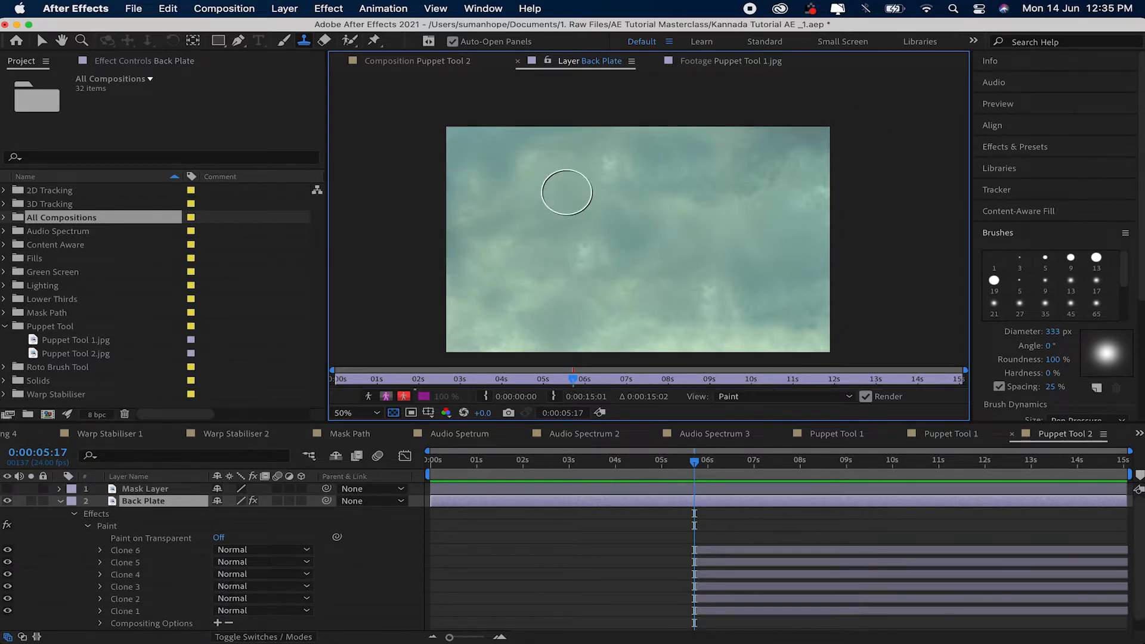
left_click(60, 501)
Make the Mask Layer visible again and compare it with the cleaned Back Plate in the Puppet Tool 2 composition
key("super+Up")
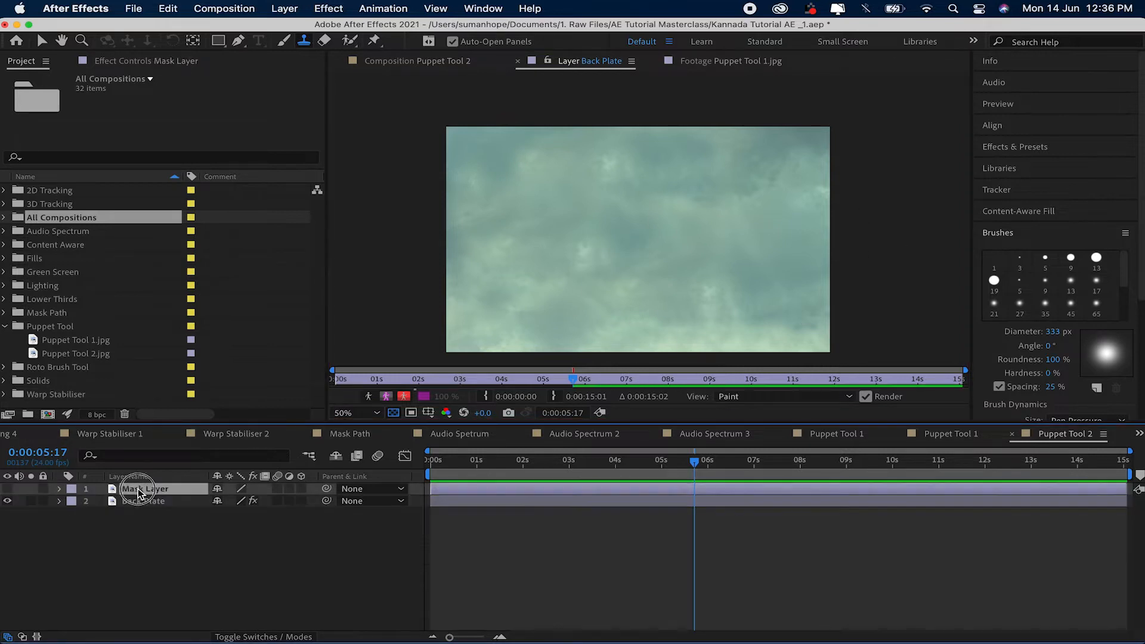
left_click(7, 489)
left_click(417, 61)
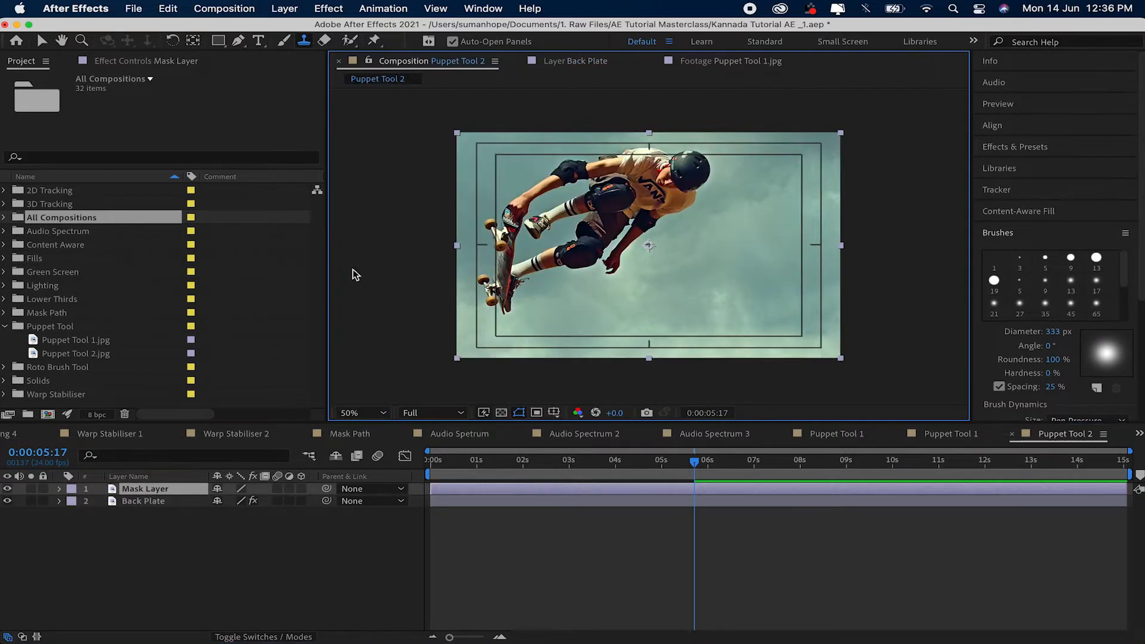
left_click(6, 489)
left_click(7, 489)
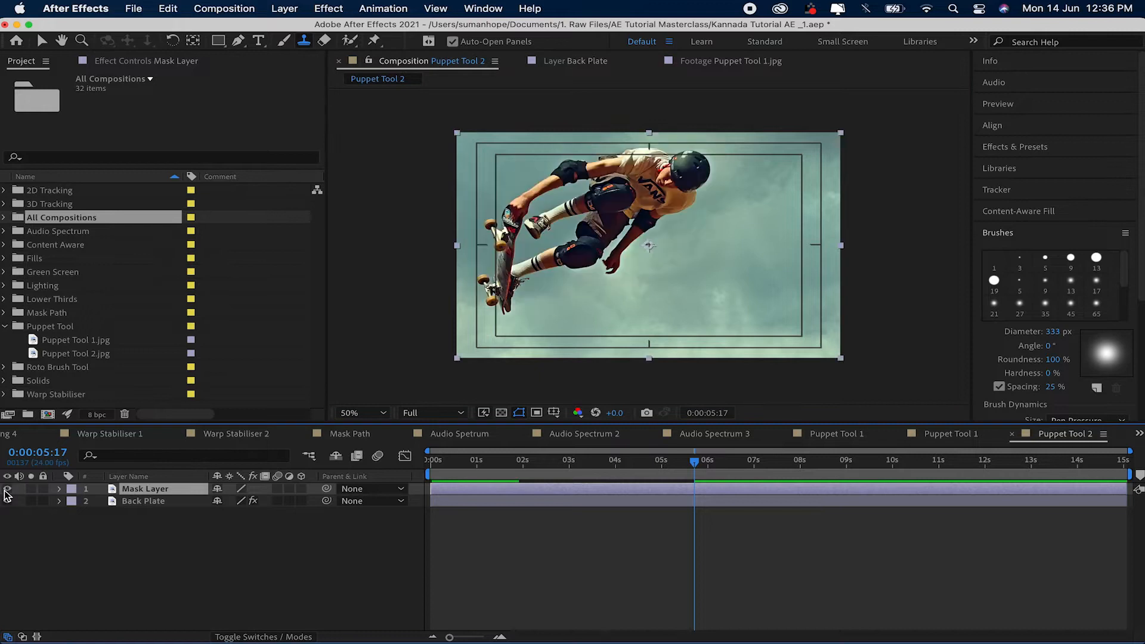
left_click(6, 489)
left_click(6, 489)
Start a Pen tool mask on the Mask Layer, placing four points up the skateboard's left edge from the lower truck
left_click(237, 42)
key("period")
key("period")
key("space")
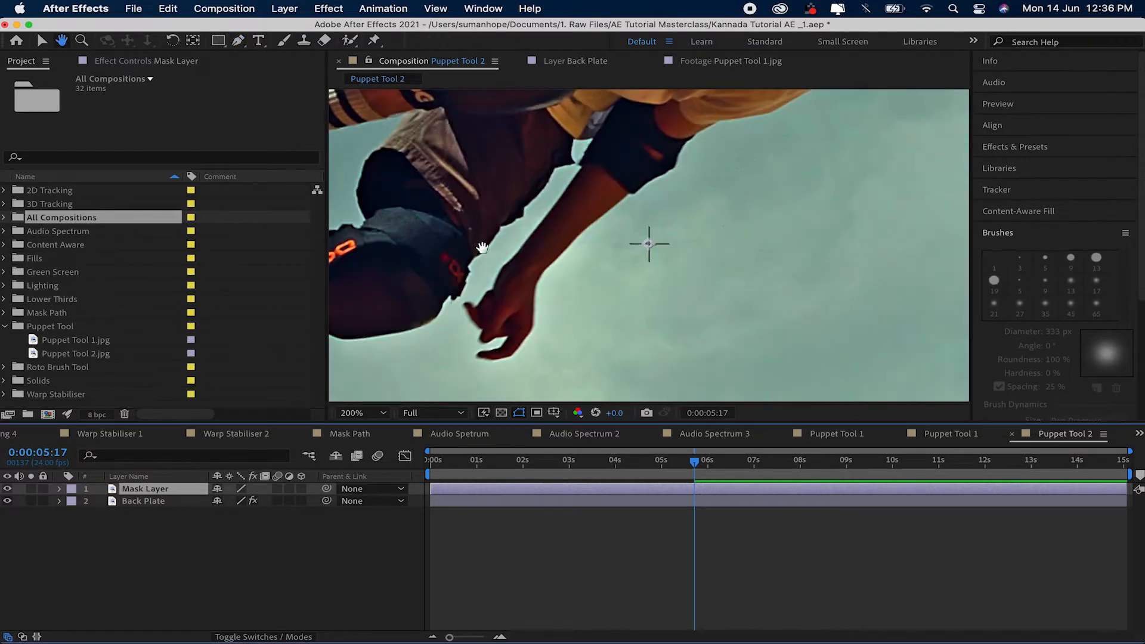
left_click_drag(482, 247, 837, 239)
left_click_drag(417, 398, 557, 284)
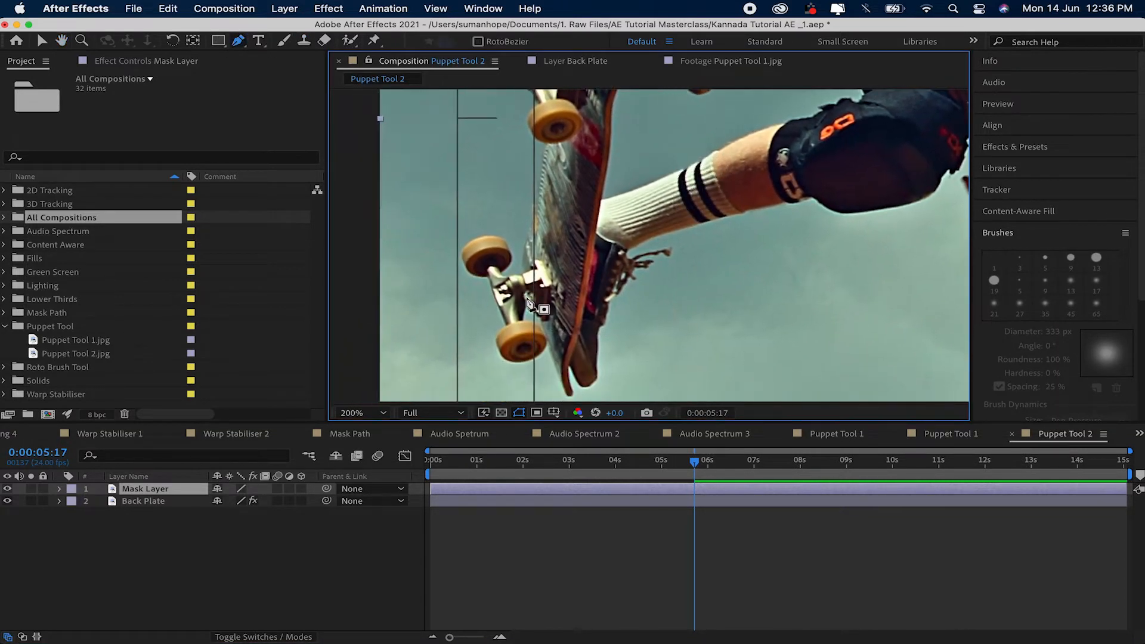
scroll(527, 304, "up", 2)
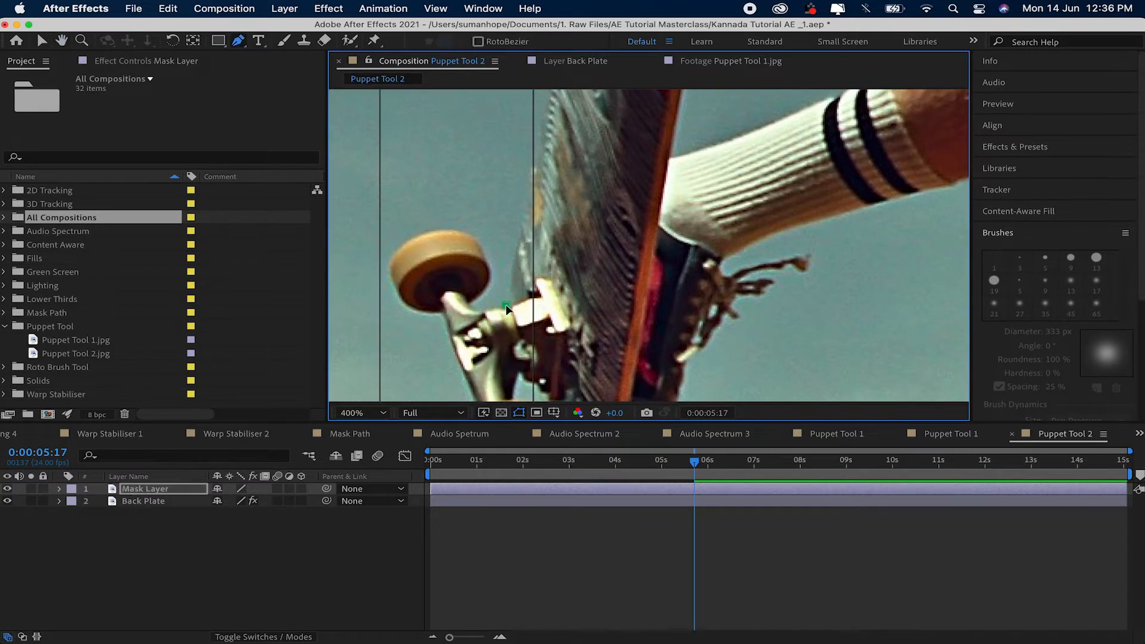
left_click(518, 247)
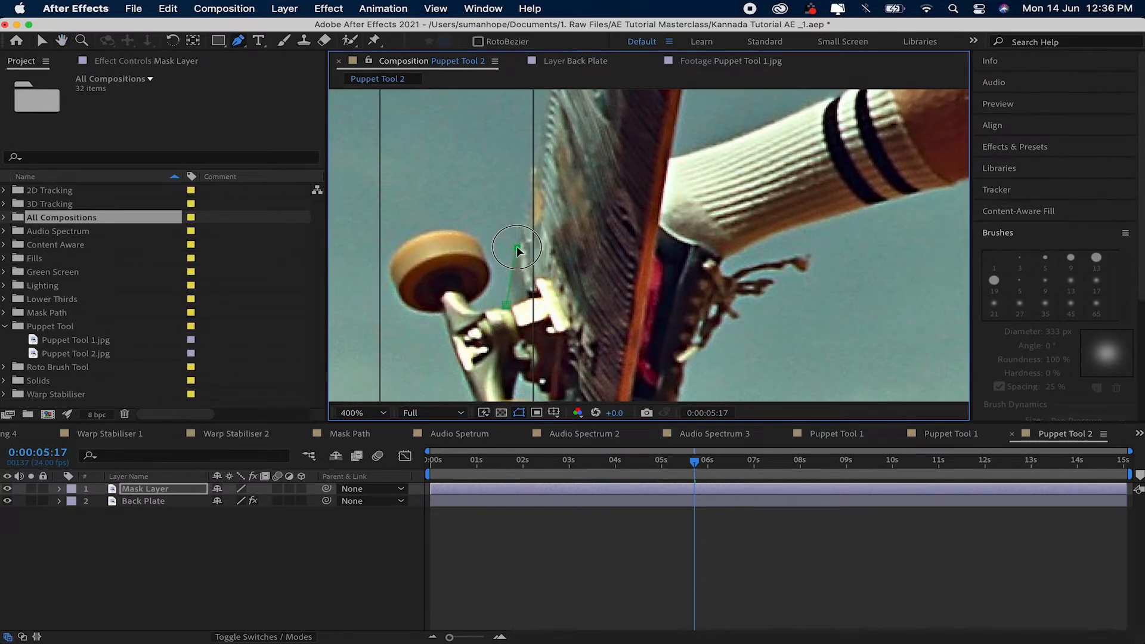
left_click(536, 161)
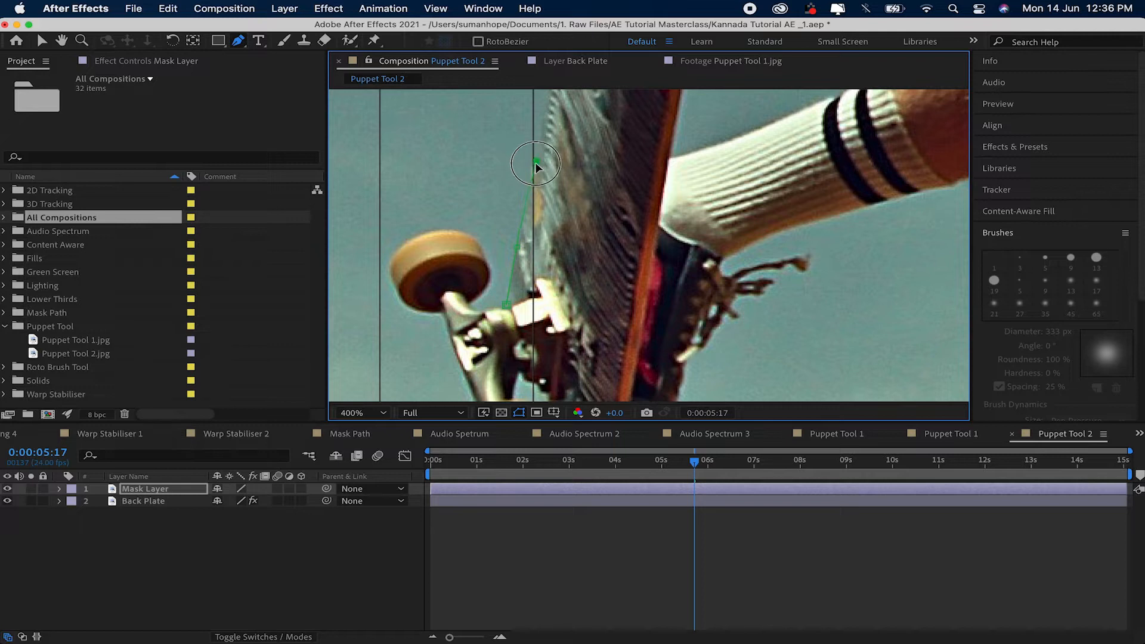
left_click_drag(537, 167, 498, 337)
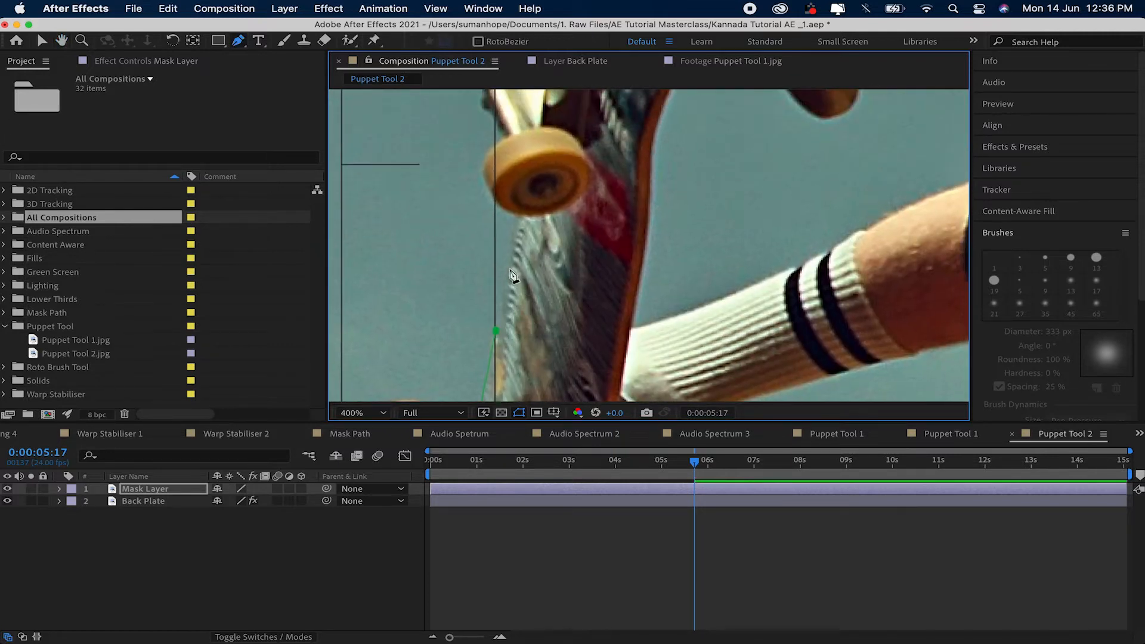
left_click(509, 269)
Turn off the Title/Action Safe overlay in the composition view
scroll(492, 158, "down", 4)
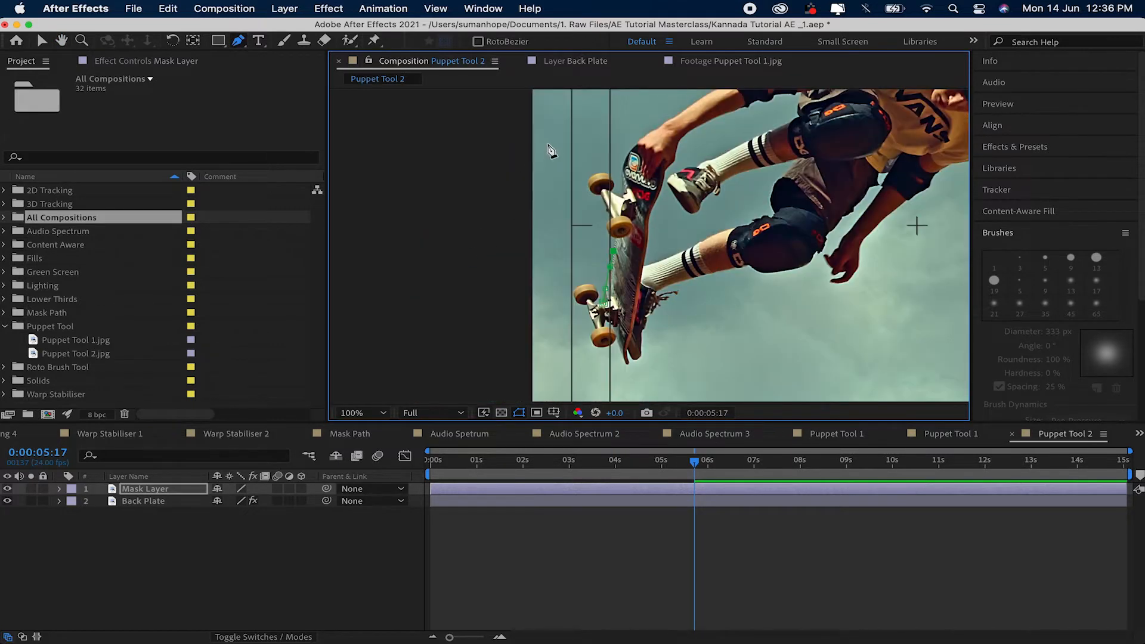
left_click(553, 413)
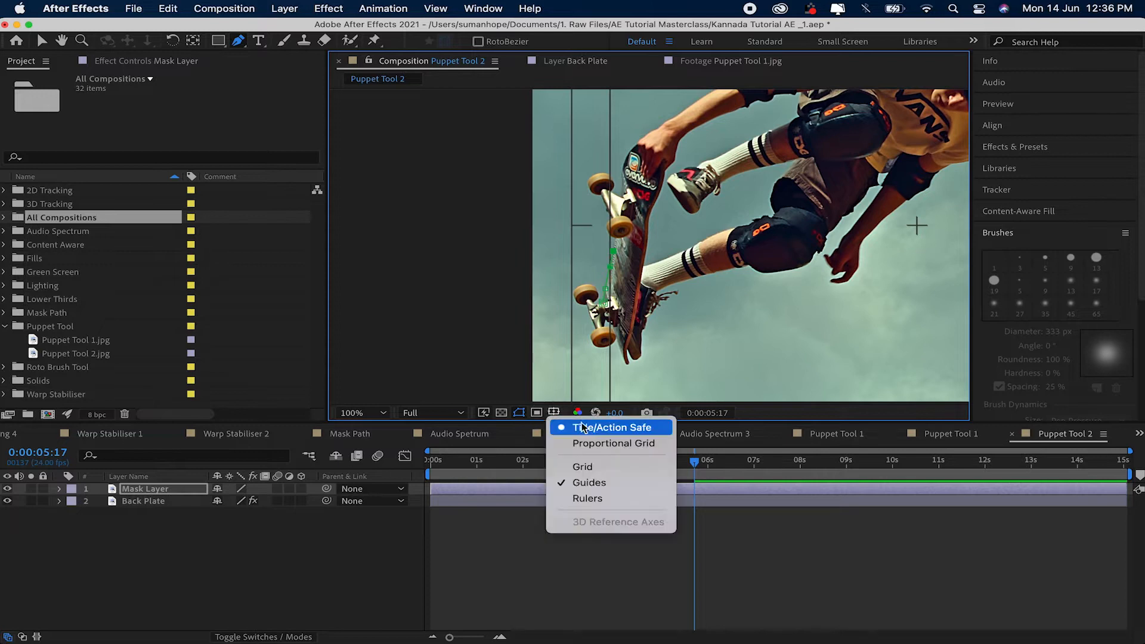
left_click(594, 430)
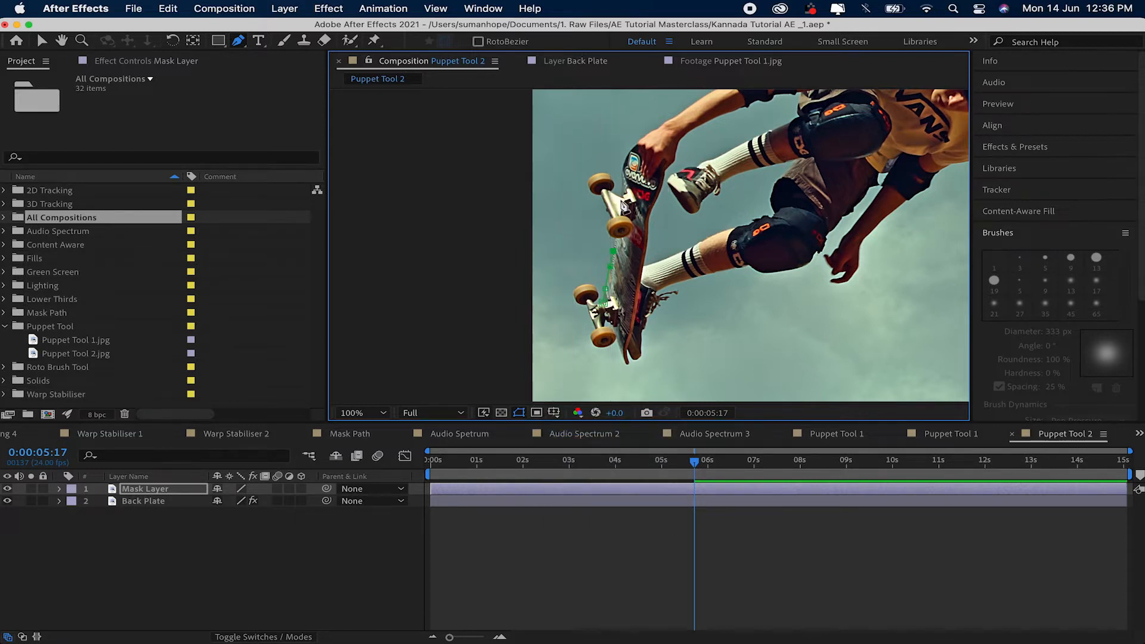
Continue the Mask Layer's Pen mask around the upper truck's lower wheel and up along its axle
scroll(622, 204, "up", 4)
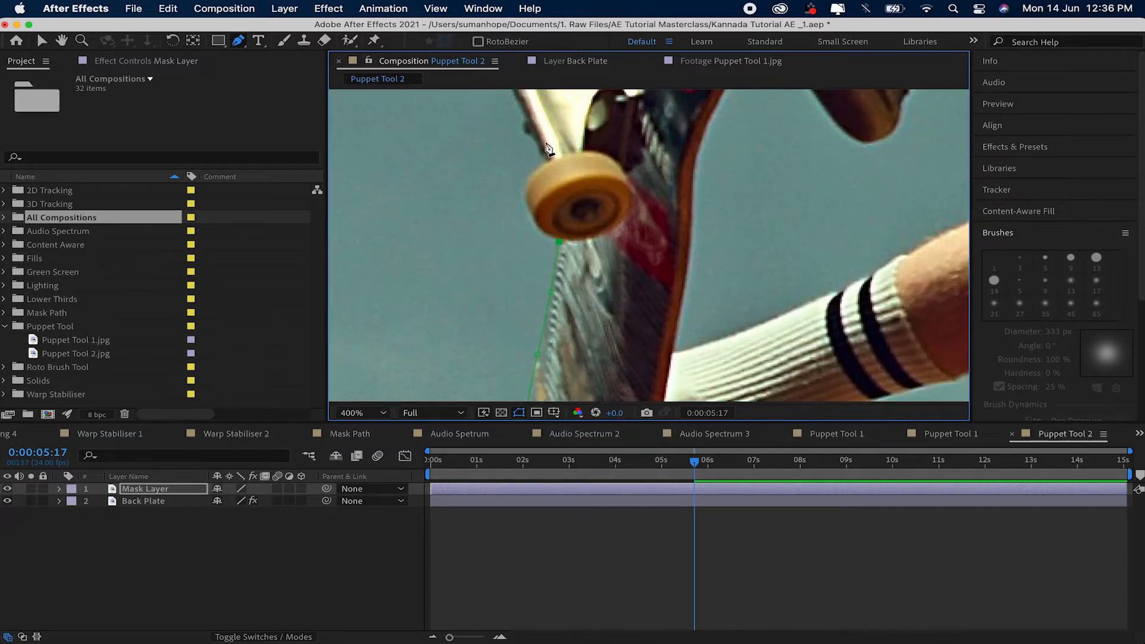
left_click_drag(525, 195, 586, 295)
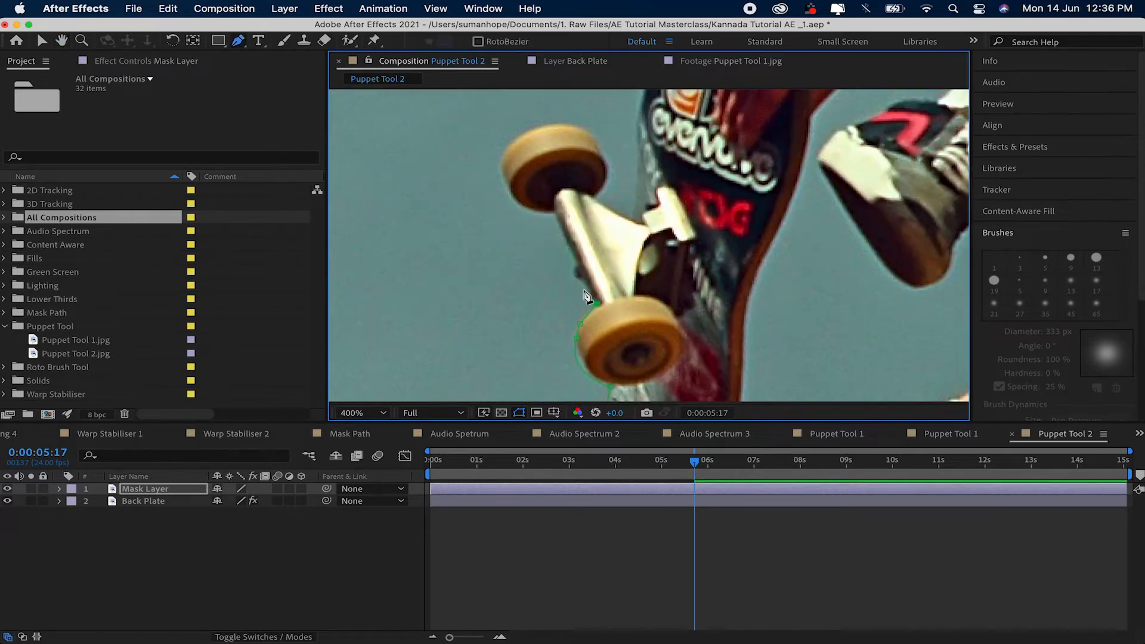
scroll(528, 242, "up", 1)
left_click_drag(527, 242, 684, 299)
left_click(702, 242)
left_click(646, 202)
left_click(625, 153)
Trace the mask around the outer wheel of the skateboard's upper truck
left_click_drag(627, 154, 479, 345)
left_click(487, 309)
left_click(529, 275)
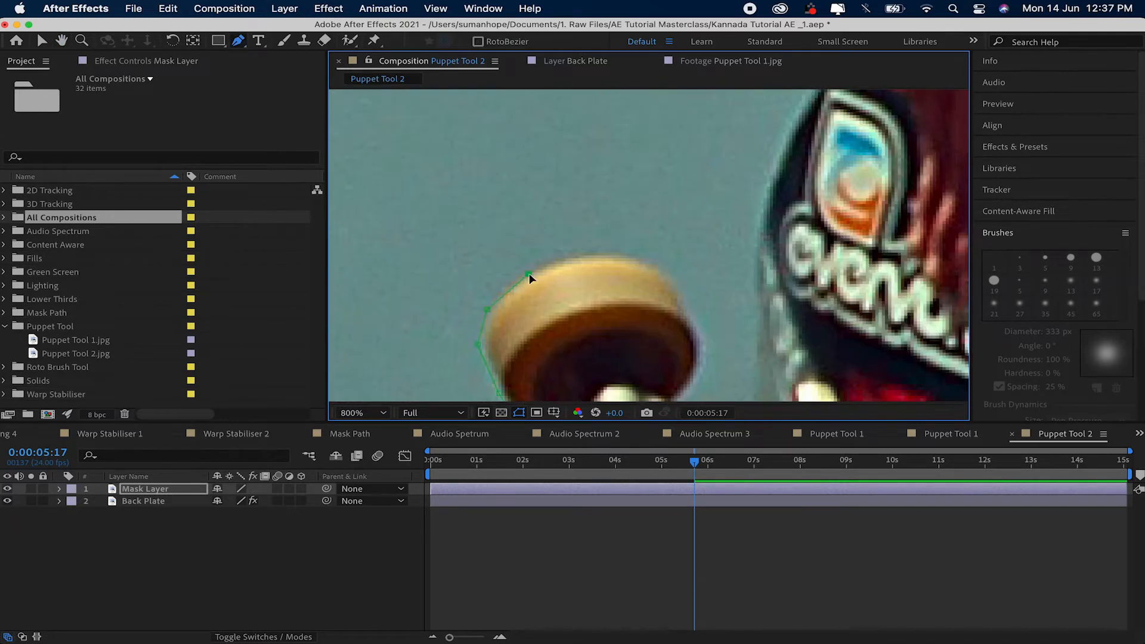
left_click(668, 272)
left_click(692, 328)
left_click_drag(692, 329, 571, 215)
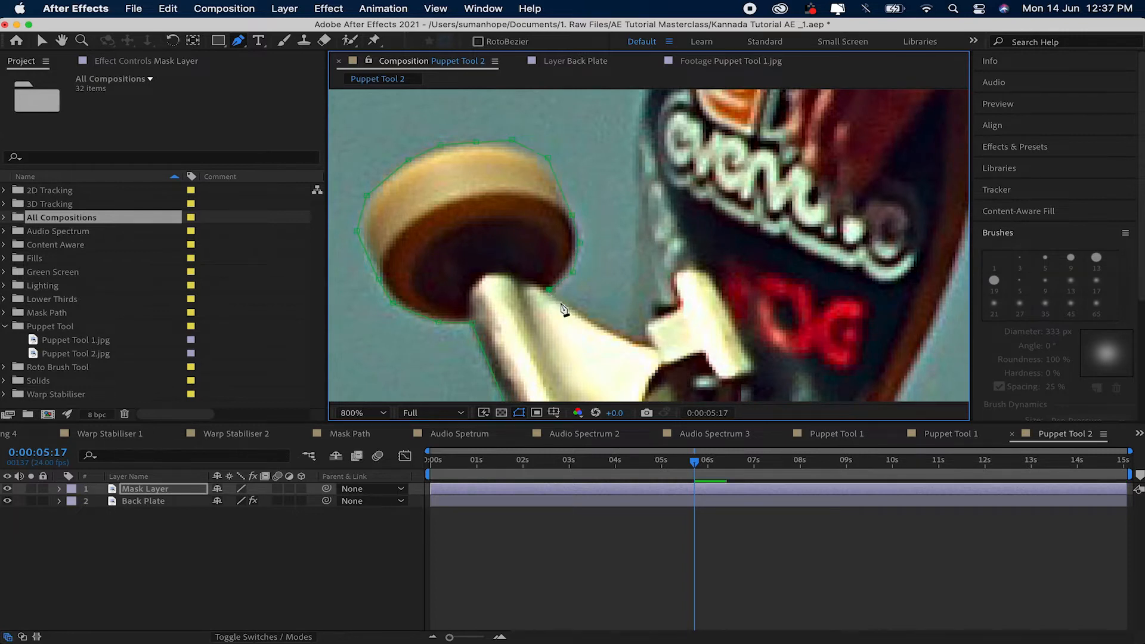
Continue the mask from the upper truck around the curved tip of the skateboard to the gripping hand
scroll(564, 307, "down", 1)
scroll(639, 159, "up", 1)
left_click(583, 320)
left_click(597, 264)
left_click(624, 202)
left_click(670, 148)
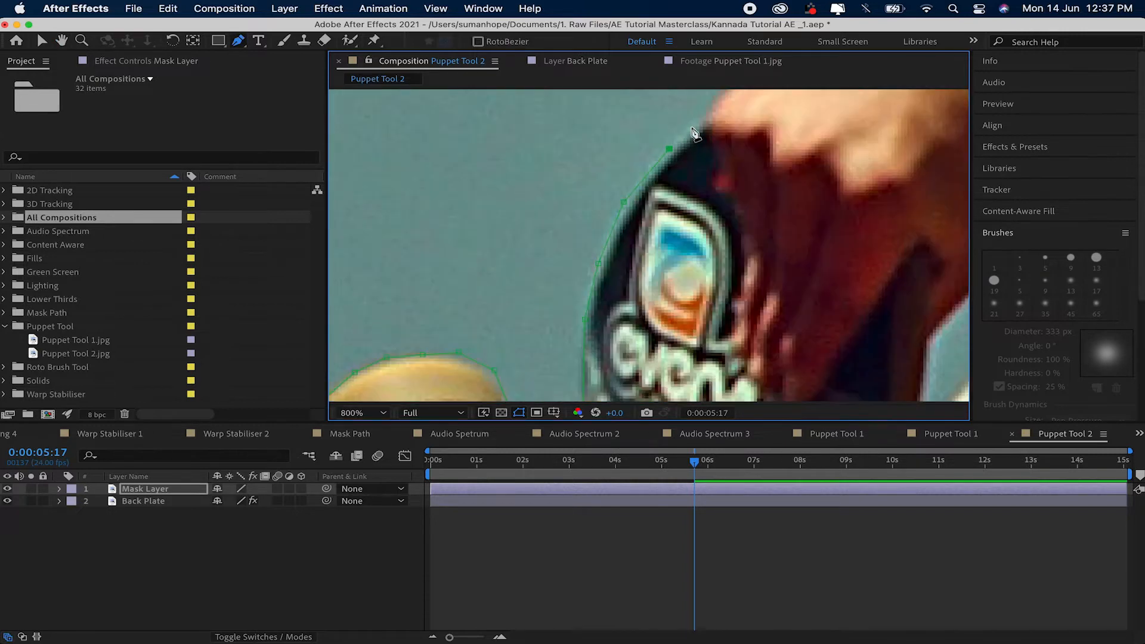
left_click(697, 116)
Trace the mask over the gripping hand and along the forearm's upper edge to the elbow pad
scroll(699, 206, "down", 1)
left_click(591, 246)
left_click(621, 228)
left_click(662, 195)
left_click_drag(669, 195, 530, 274)
left_click(562, 256)
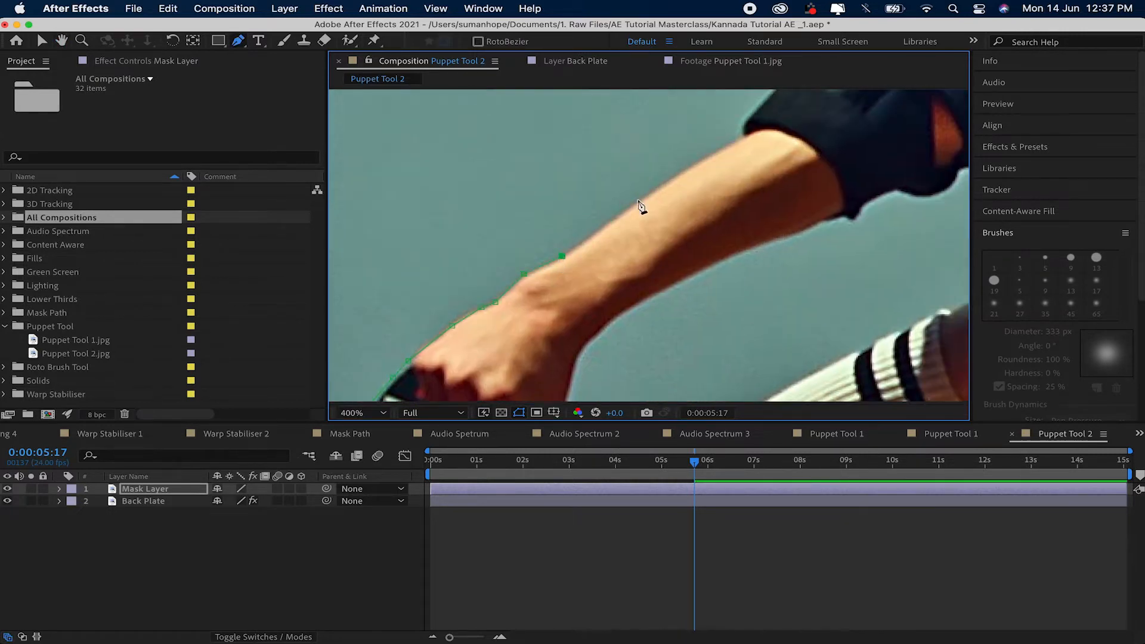
left_click_drag(768, 161, 671, 343)
Continue the mask over the top of the elbow pad to the start of the upper arm
left_click(683, 264)
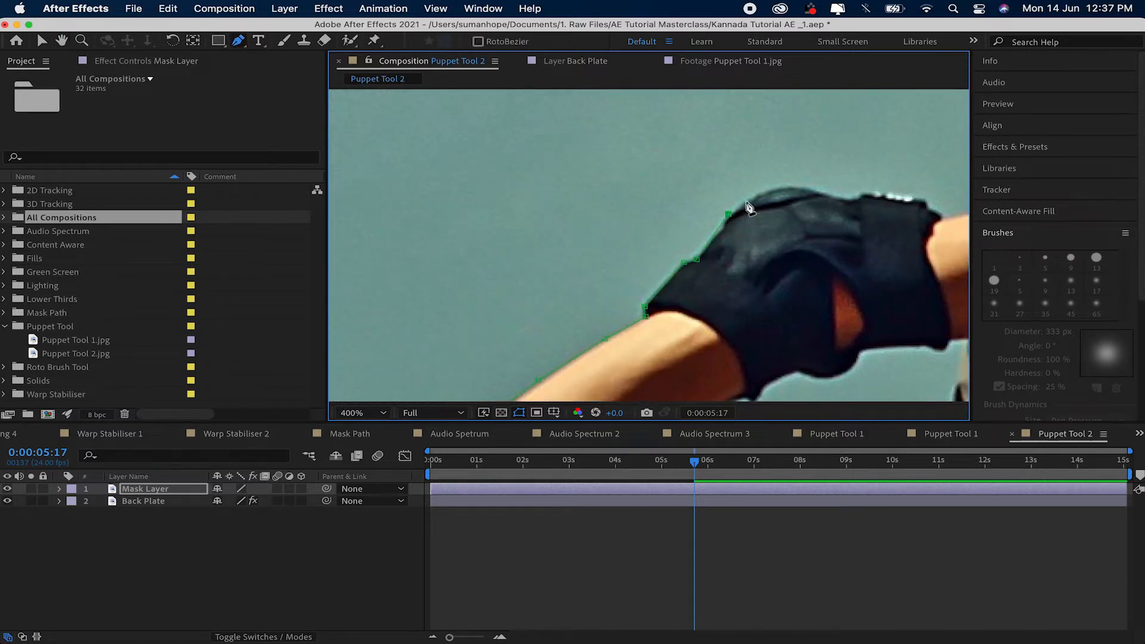
left_click_drag(827, 199, 430, 256)
left_click(499, 221)
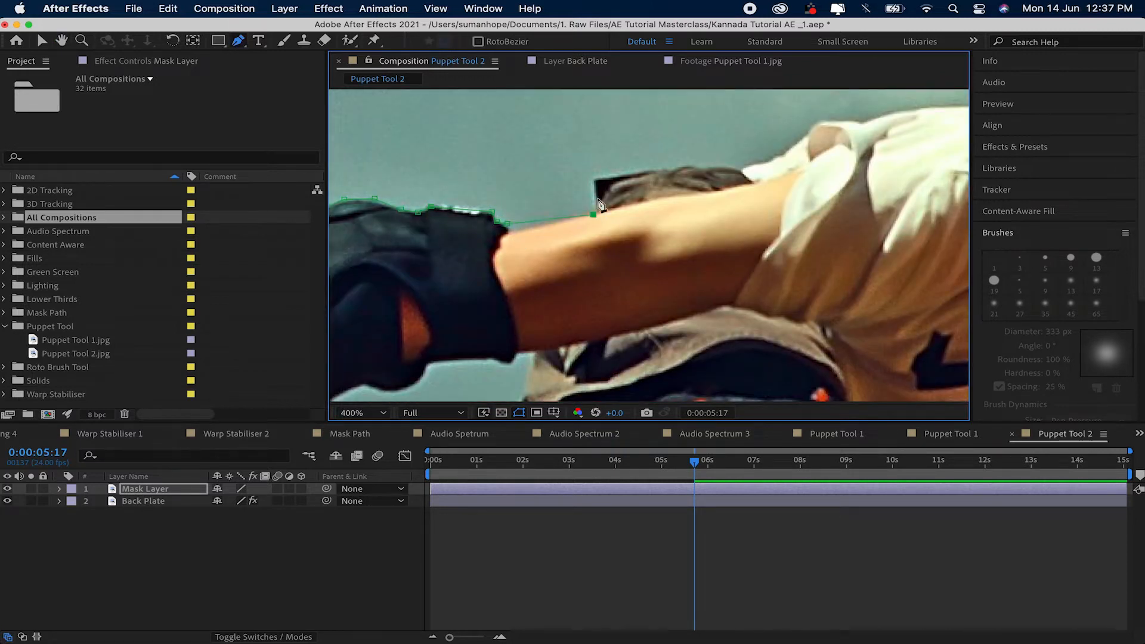
Trace the mask around the dark cloth behind the upper arm and up over the shirt sleeve
left_click(594, 182)
left_click(658, 166)
left_click(688, 165)
left_click(722, 168)
left_click(739, 167)
left_click(758, 163)
left_click(827, 121)
left_click(861, 122)
Continue the mask along the back of the white shirt down to the helmet
left_click_drag(882, 119, 596, 293)
left_click(606, 281)
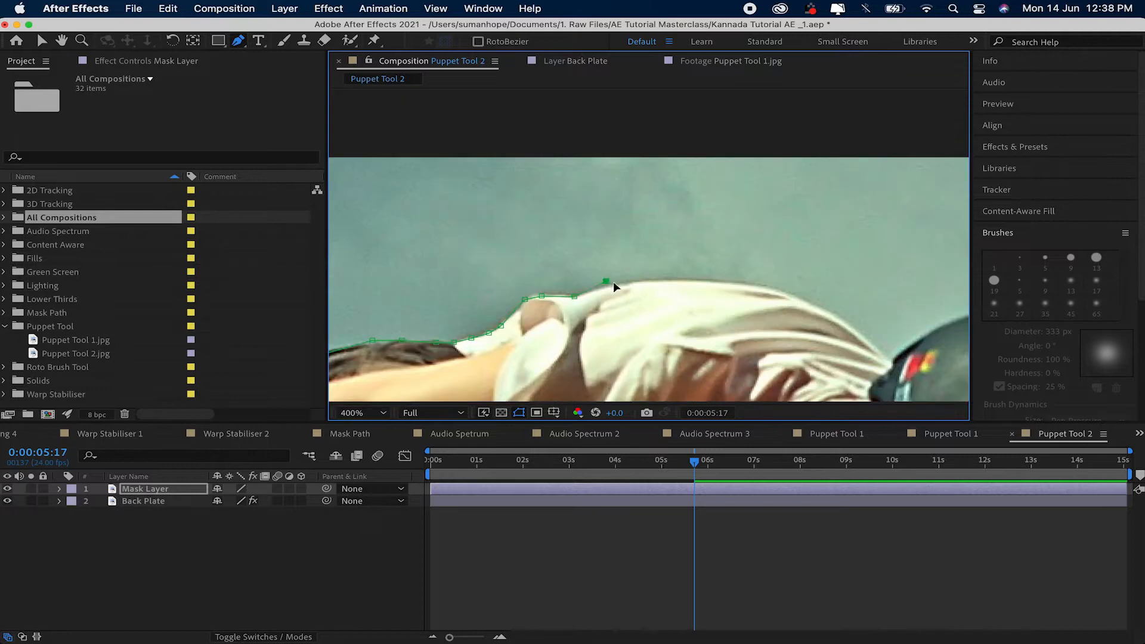
left_click(759, 282)
left_click(795, 293)
left_click(828, 305)
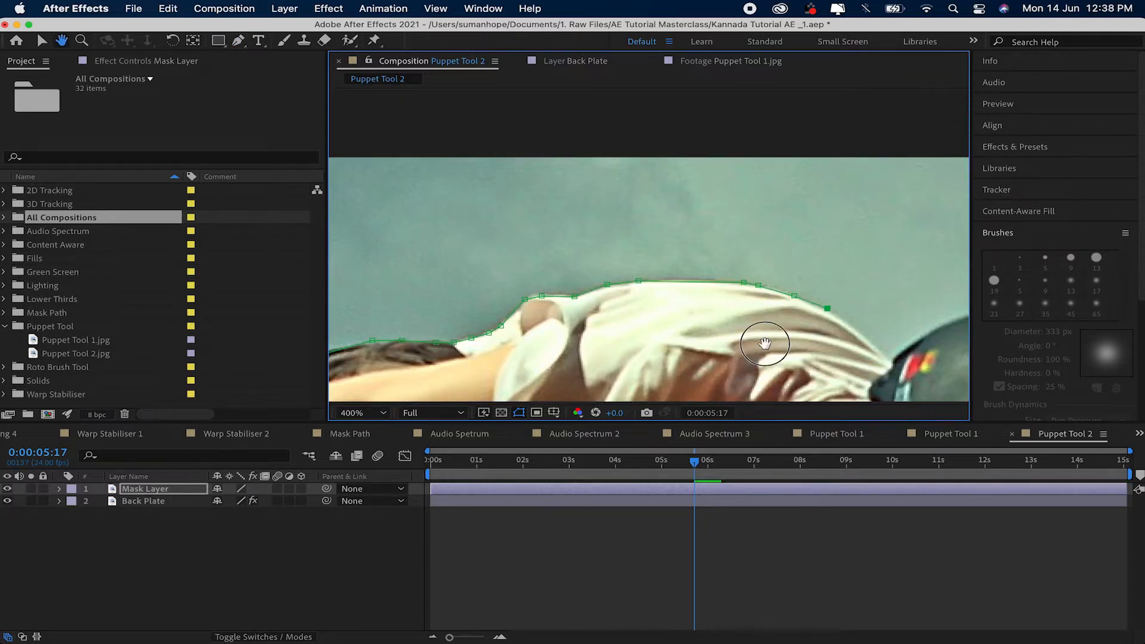
left_click_drag(764, 342, 515, 224)
left_click(621, 219)
left_click(644, 241)
Trace the mask over the top of the helmet and down its outer curve
left_click_drag(674, 240, 520, 185)
mouse_move(718, 149)
left_mouse_down()
mouse_move(844, 212)
mouse_move(719, 149)
left_mouse_up()
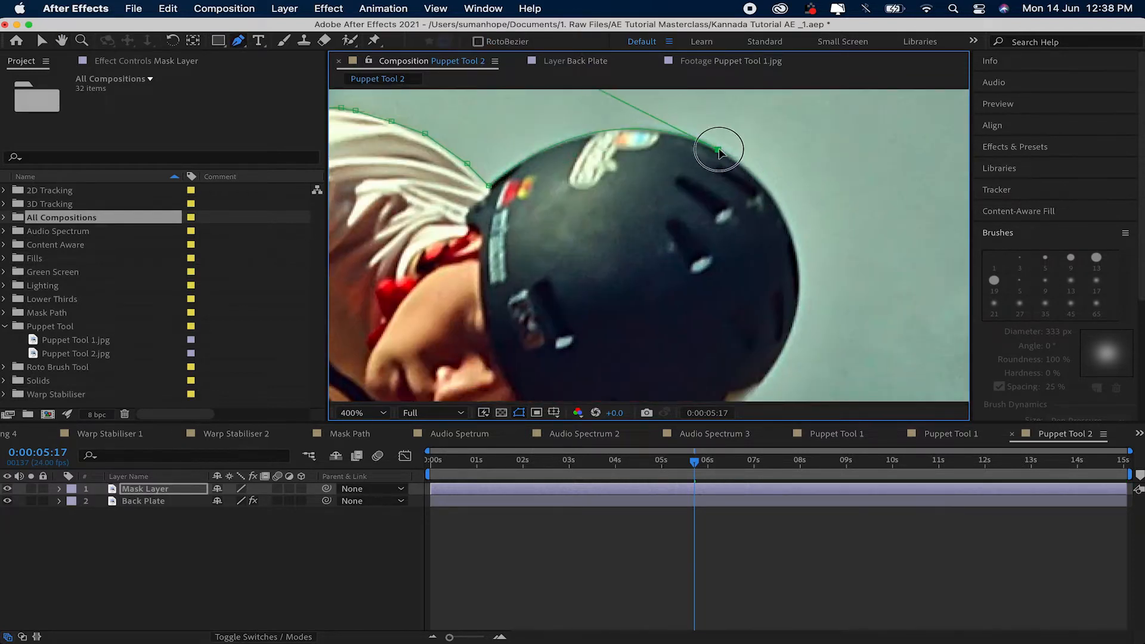
left_click(735, 160)
left_click(766, 186)
left_click(787, 221)
left_click_drag(787, 221, 726, 154)
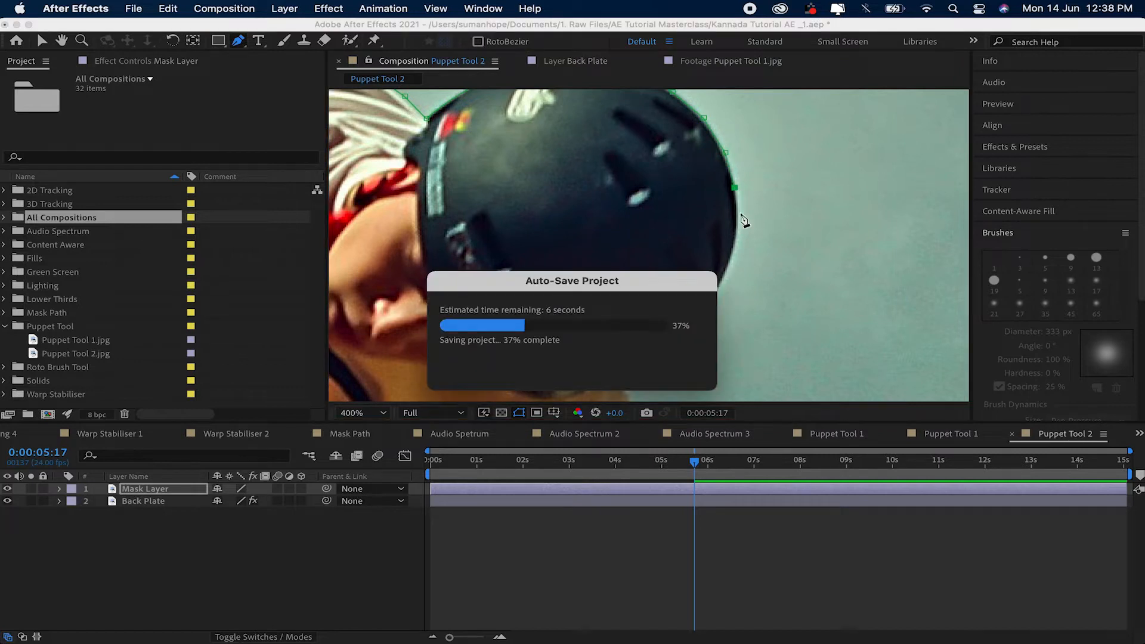
Continue the mask around the lower outer curve of the helmet
left_click_drag(639, 192, 439, 180)
left_click(524, 210)
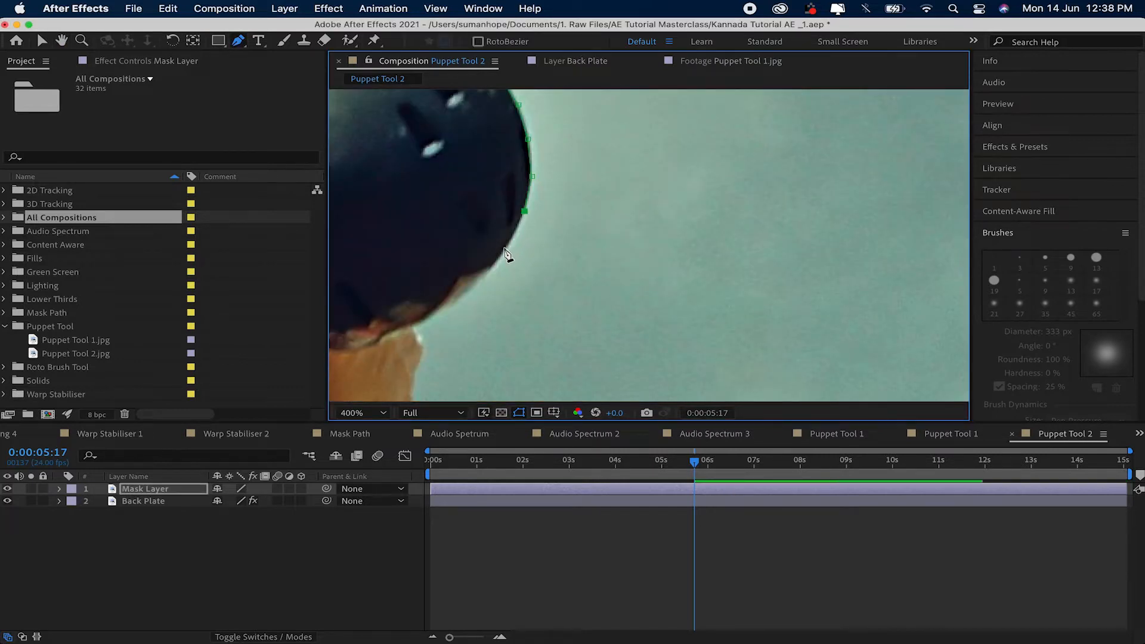
left_click(505, 252)
left_click_drag(461, 283, 639, 263)
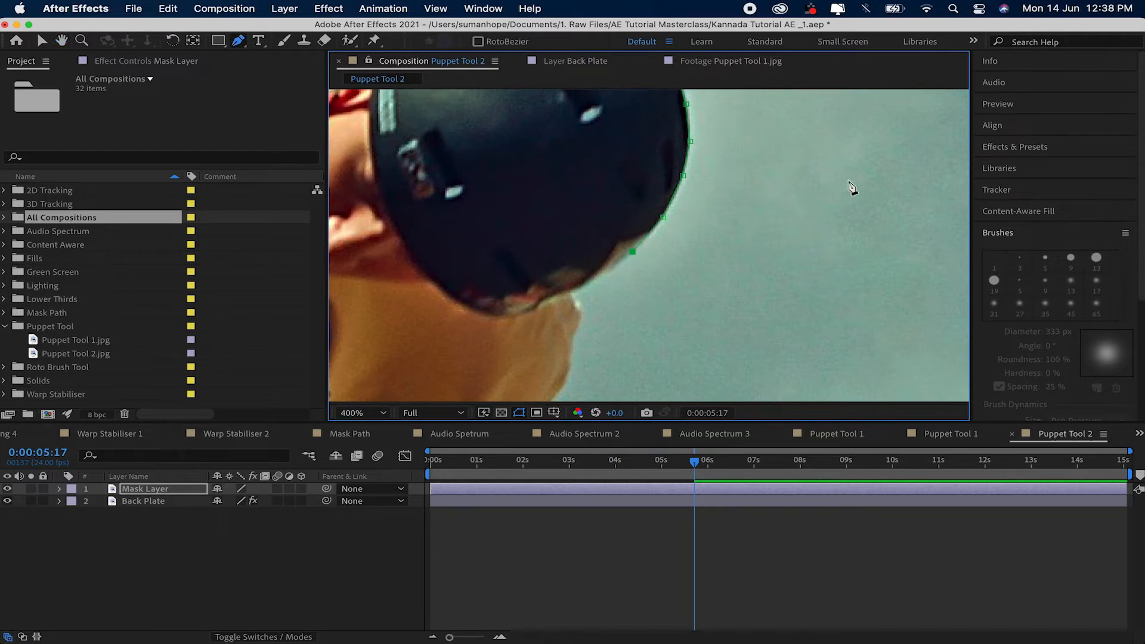
Try drawing pen points in the empty sky with the Mask Layer deselected, and undo the resulting shape layer
left_click(850, 180)
left_click(162, 542)
left_click(894, 218)
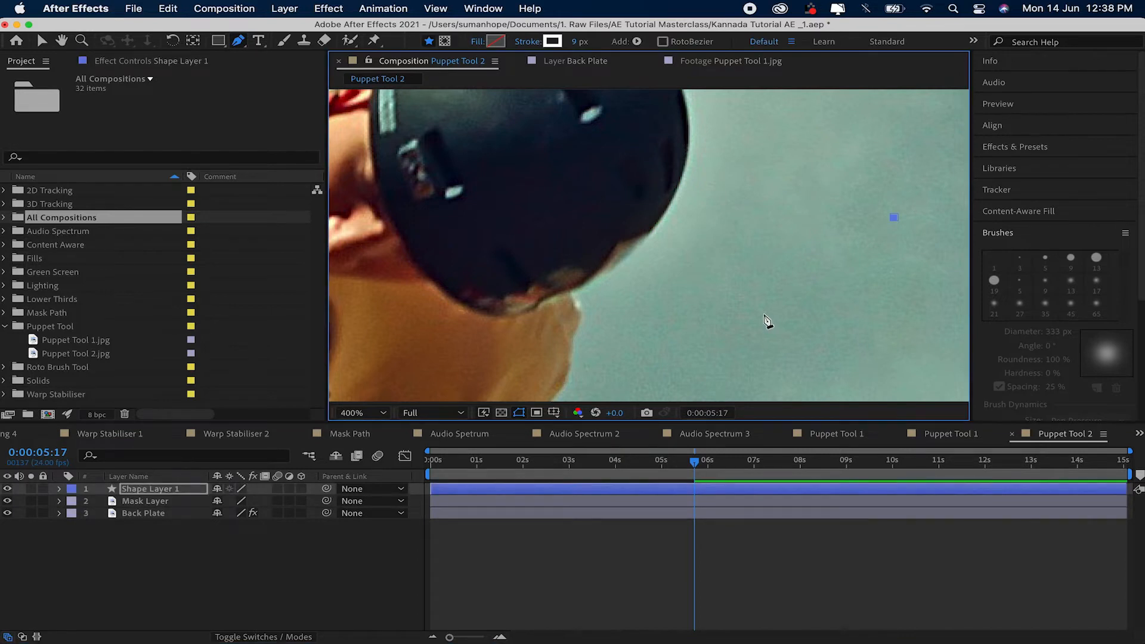
left_click(764, 314)
left_click(895, 217)
key("super+z")
key("super+z")
key("super+z")
key("super+z")
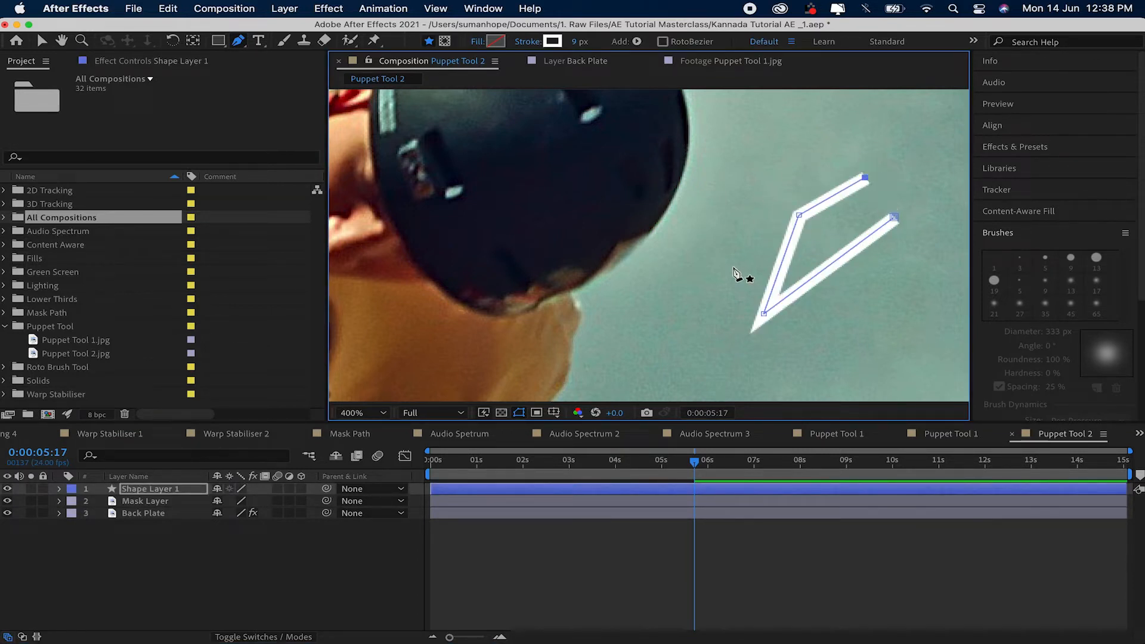
key("super+z")
Reselect the Mask Layer and resume its mask from the last helmet point along the helmet's lower edge to the shirt
left_click(146, 489)
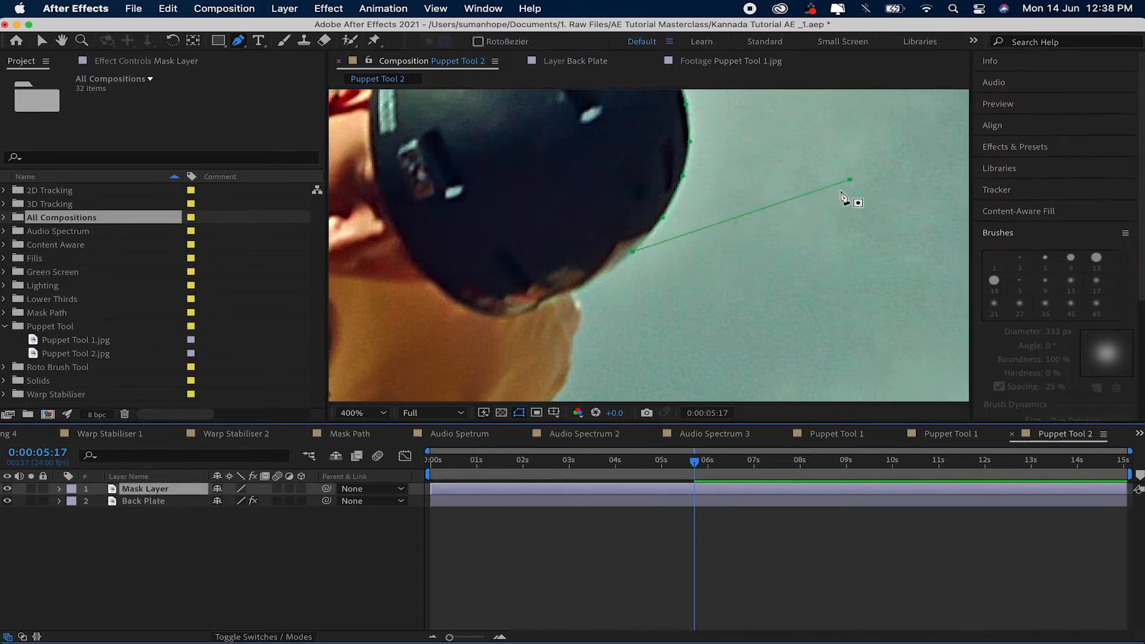
left_click(663, 219)
left_click(633, 252)
key("space")
left_click_drag(547, 287, 605, 235)
left_click(643, 237)
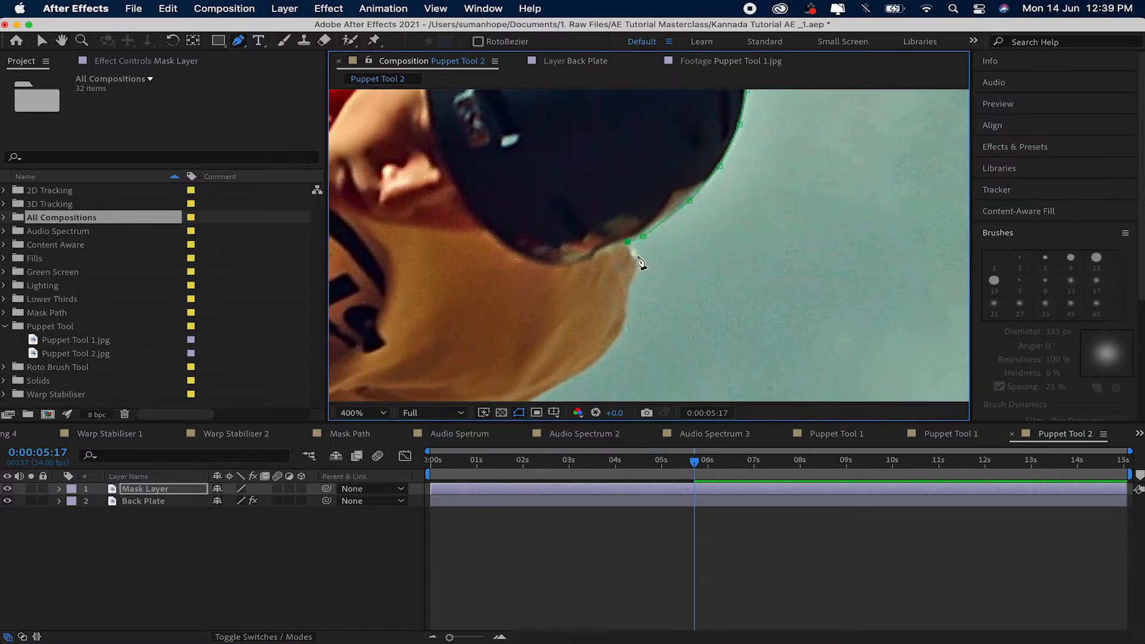
Trace the mask down the shirt's outer edge and the free arm to the fingertips
key("space")
left_click_drag(607, 305, 629, 225)
left_click(641, 166)
left_click(436, 299)
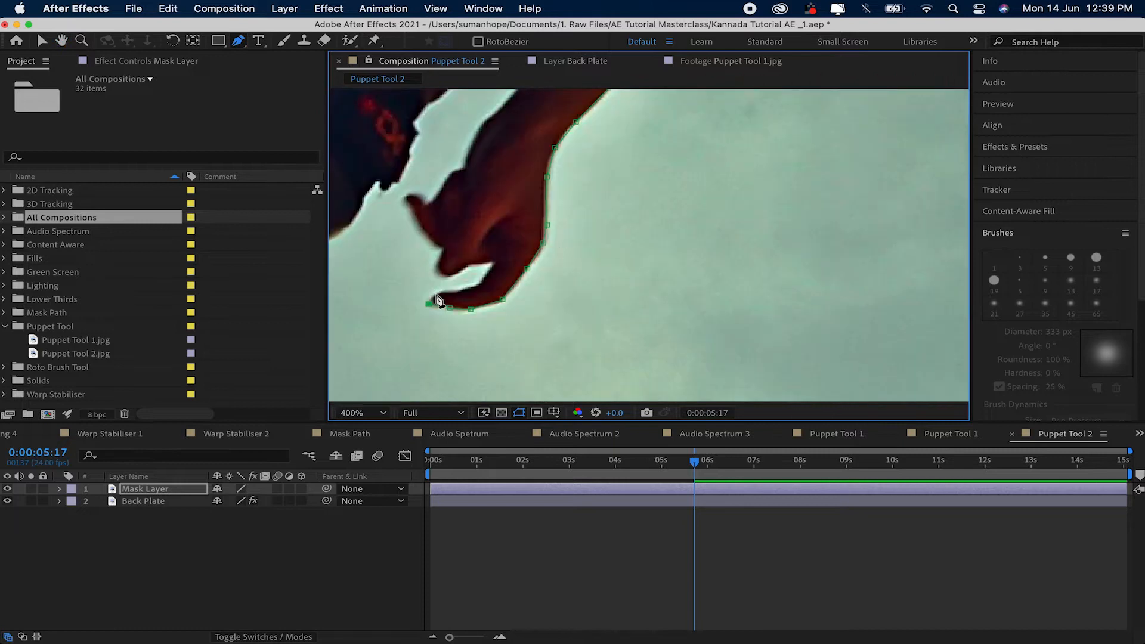
Continue the mask up the free arm's inner edge, then below the knee pad and shin to the sock
left_click(593, 202)
left_click(660, 101)
key("space")
left_click_drag(661, 100, 659, 212)
left_click(699, 274)
left_click(680, 262)
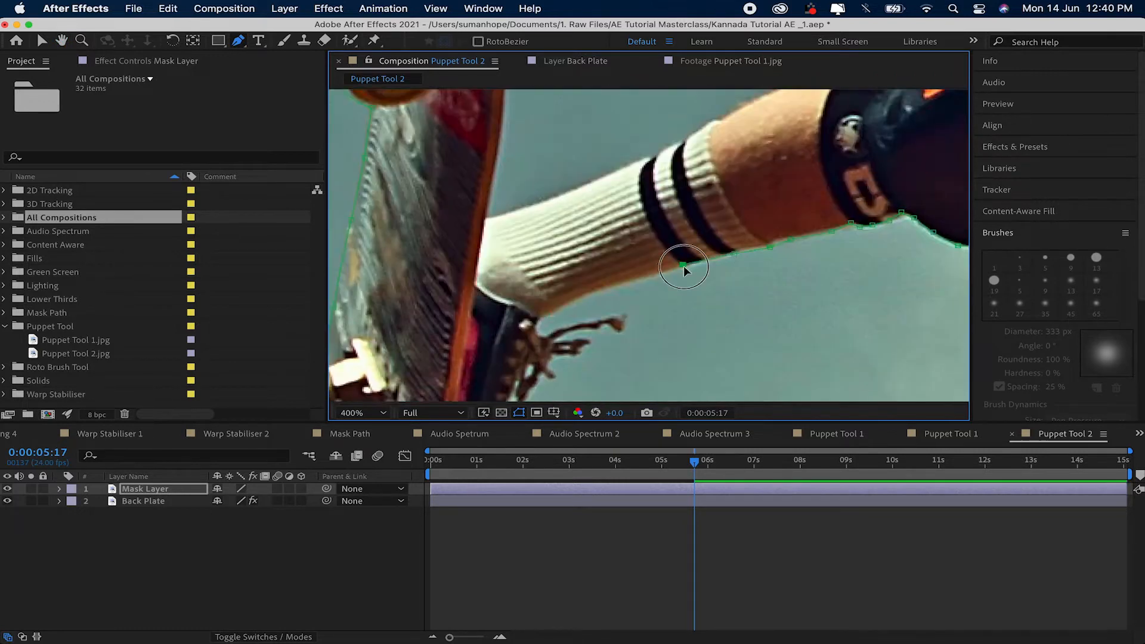
Trace the mask along the lower sock and shoelaces and around the skateboard's lower end to the truck
left_click(573, 277)
left_click(595, 353)
scroll(662, 245, "up", 1)
left_click(663, 241)
Trace the mask around the lower truck's outer wheel and close the path at its starting point
left_click(547, 386)
key("space")
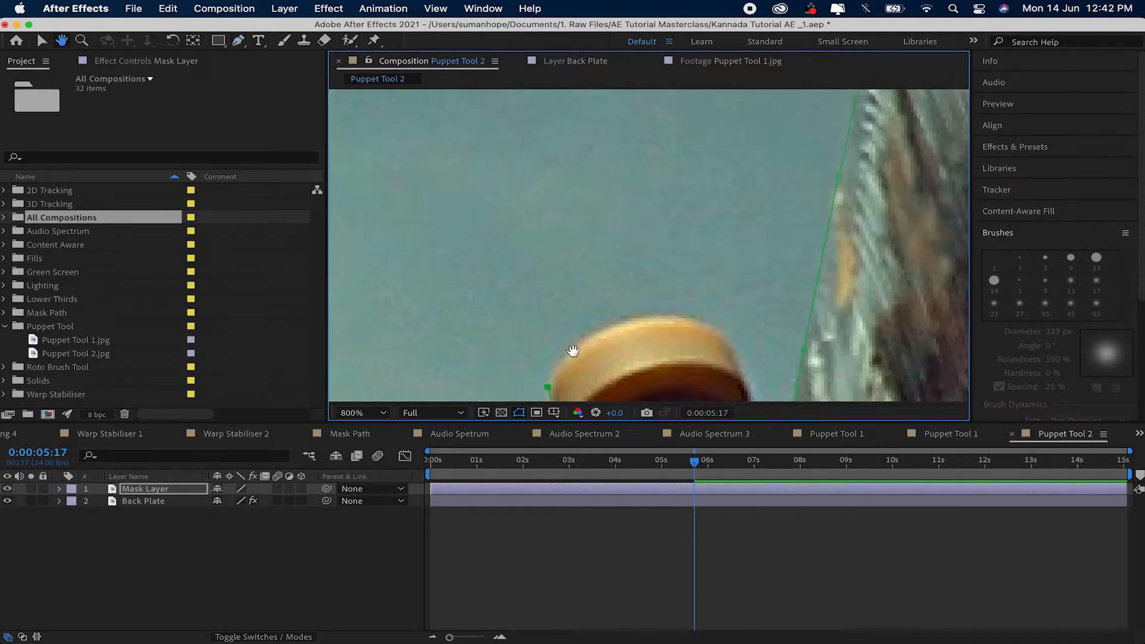
left_click_drag(572, 350, 554, 173)
left_click(699, 298)
left_click(749, 292)
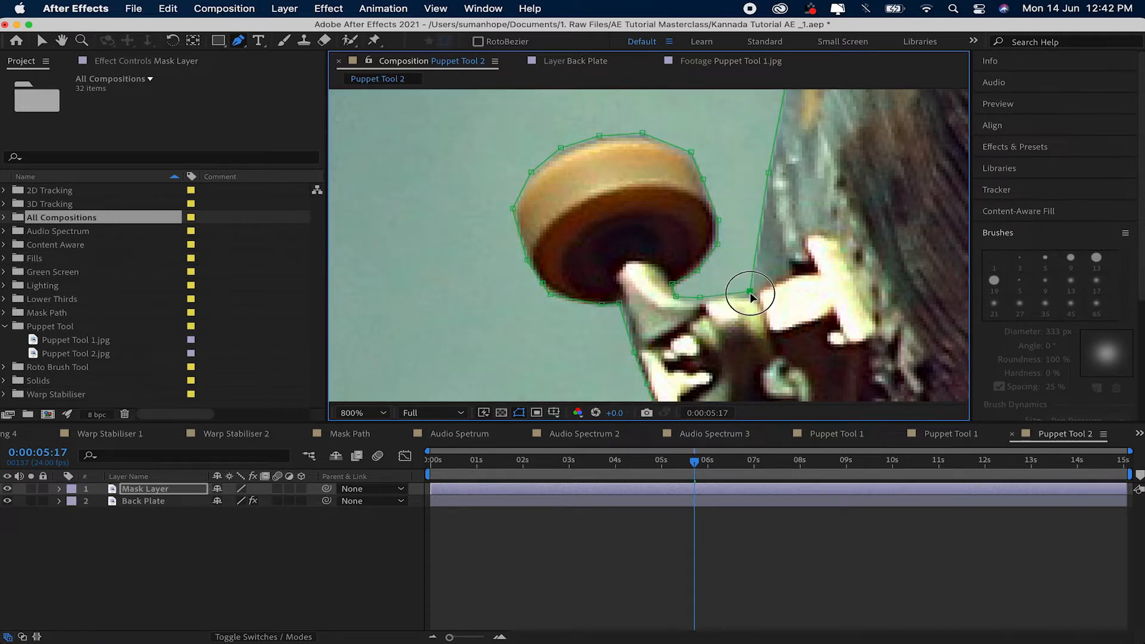
Start a second Pen mask on the Mask Layer in the sky gap, tracing the forearm's lower edge toward the elbow pad
scroll(761, 295, "down", 6)
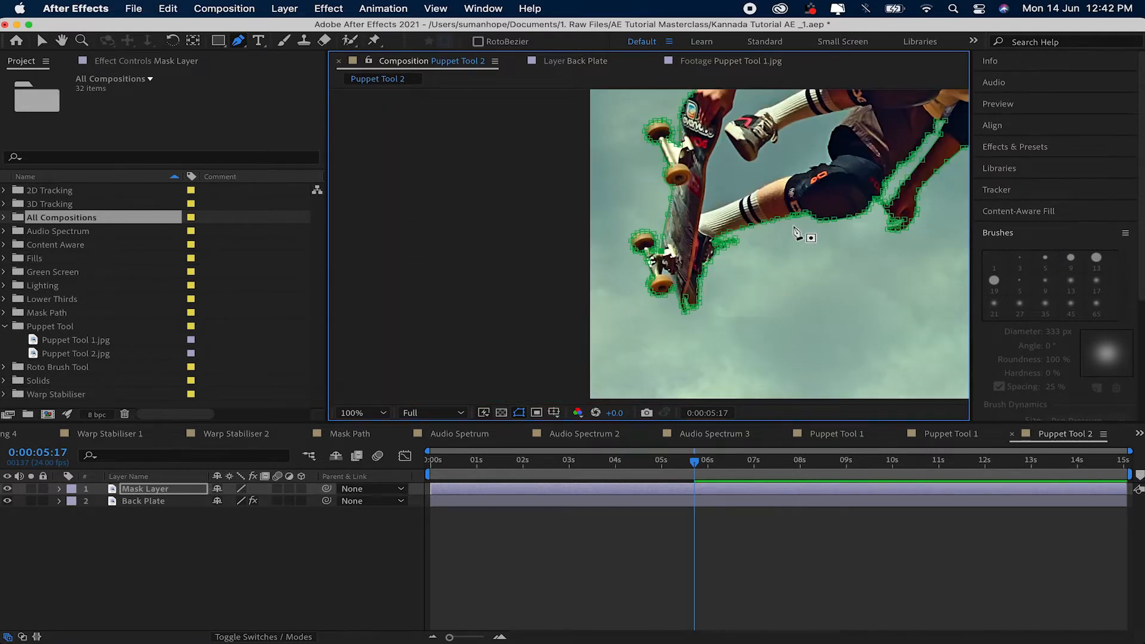
scroll(749, 235, "down", 3)
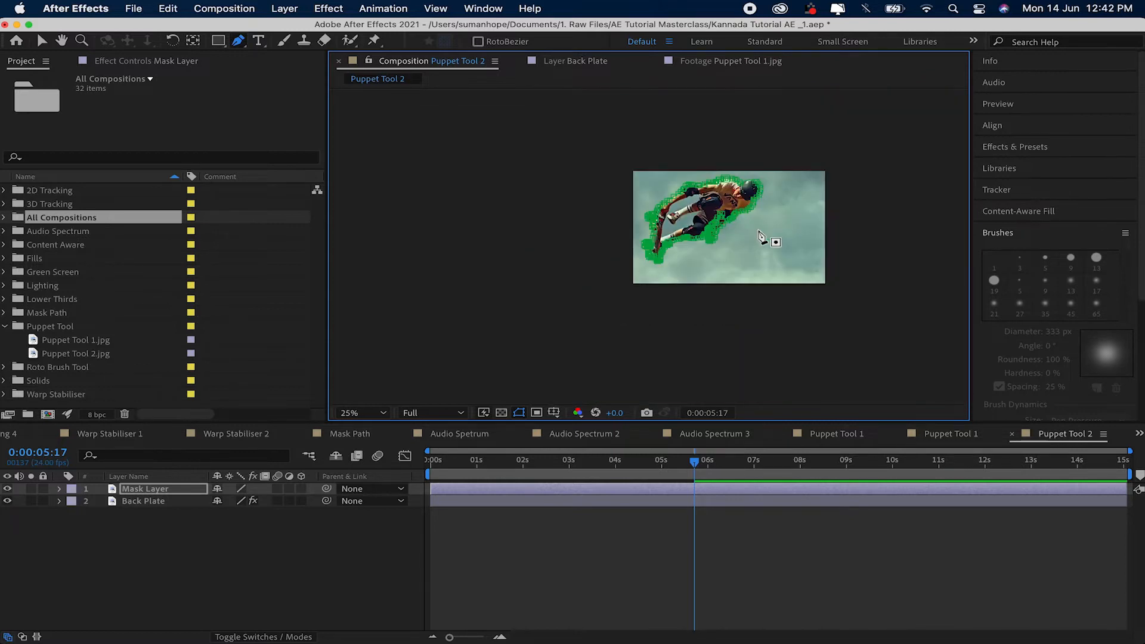
scroll(693, 206, "up", 1)
key("space")
left_click_drag(726, 165, 569, 266)
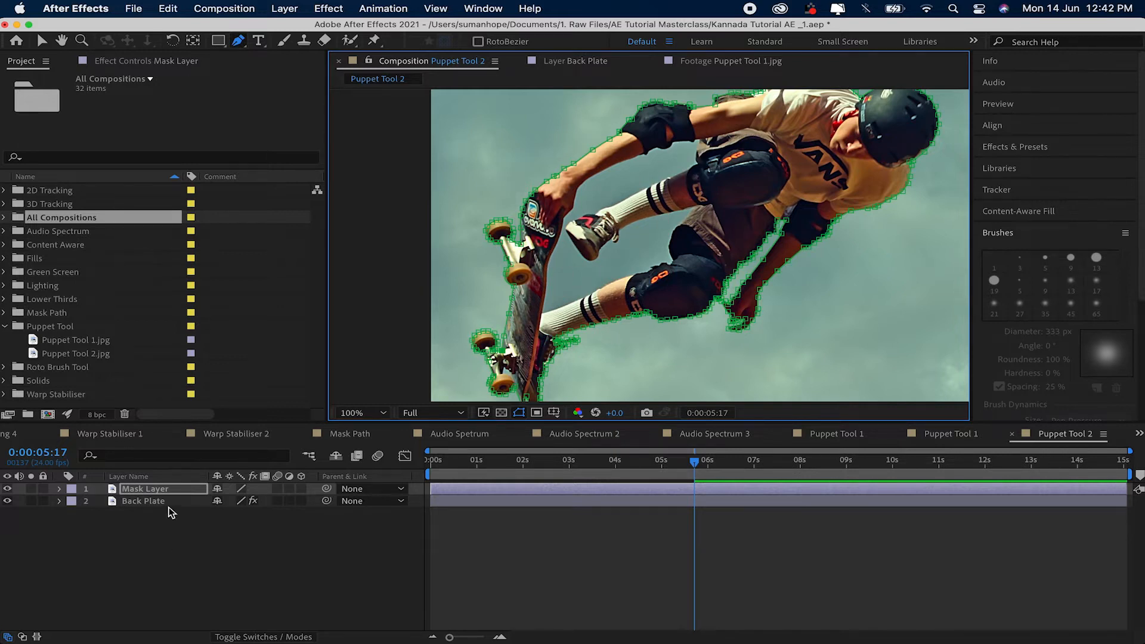
key("Return")
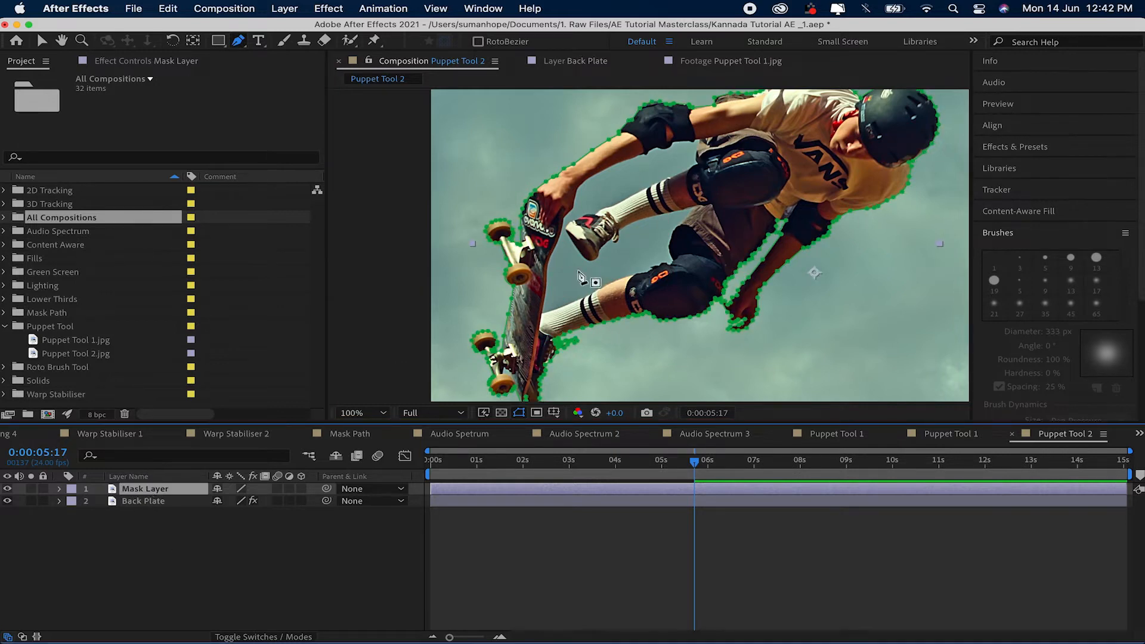
key("period")
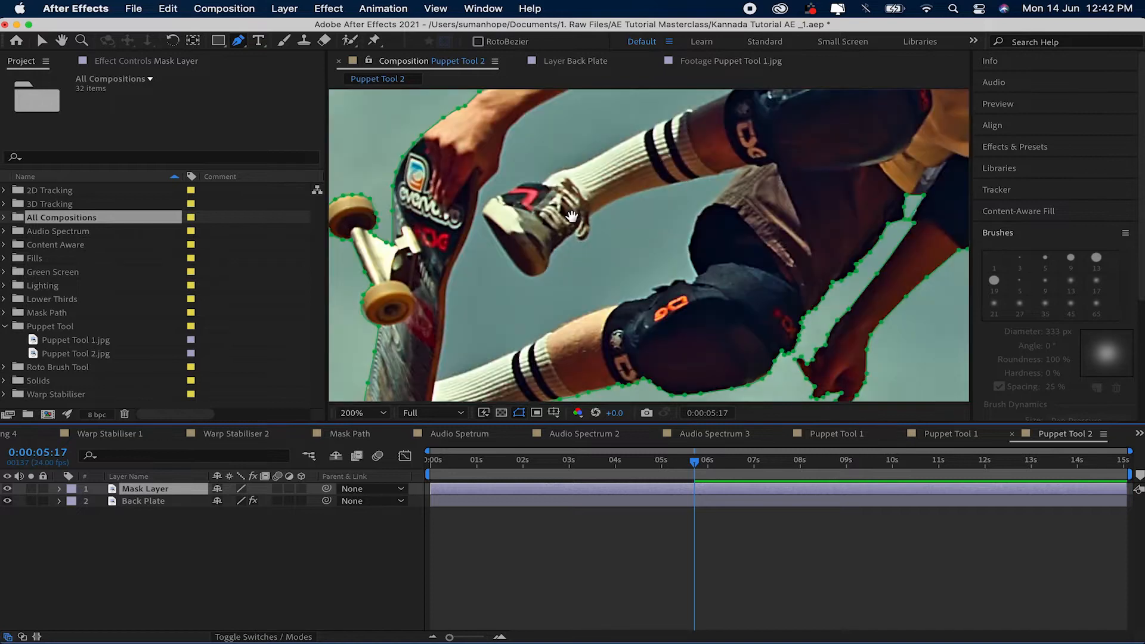
left_click_drag(573, 216, 525, 356)
key("period")
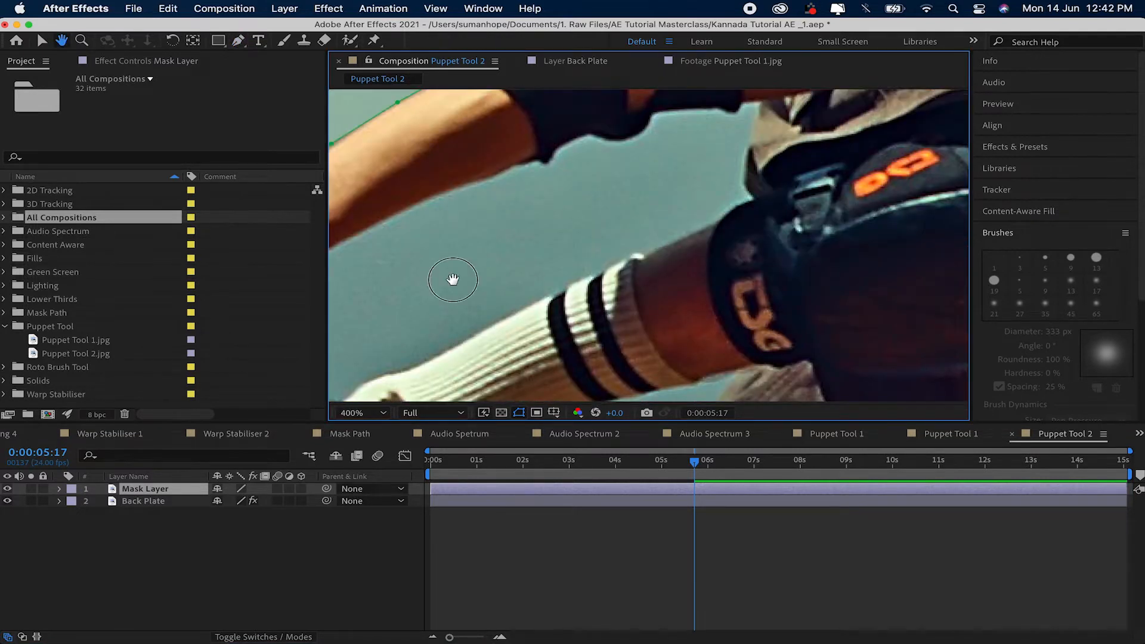
left_click_drag(452, 280, 631, 296)
key("g")
left_click(594, 272)
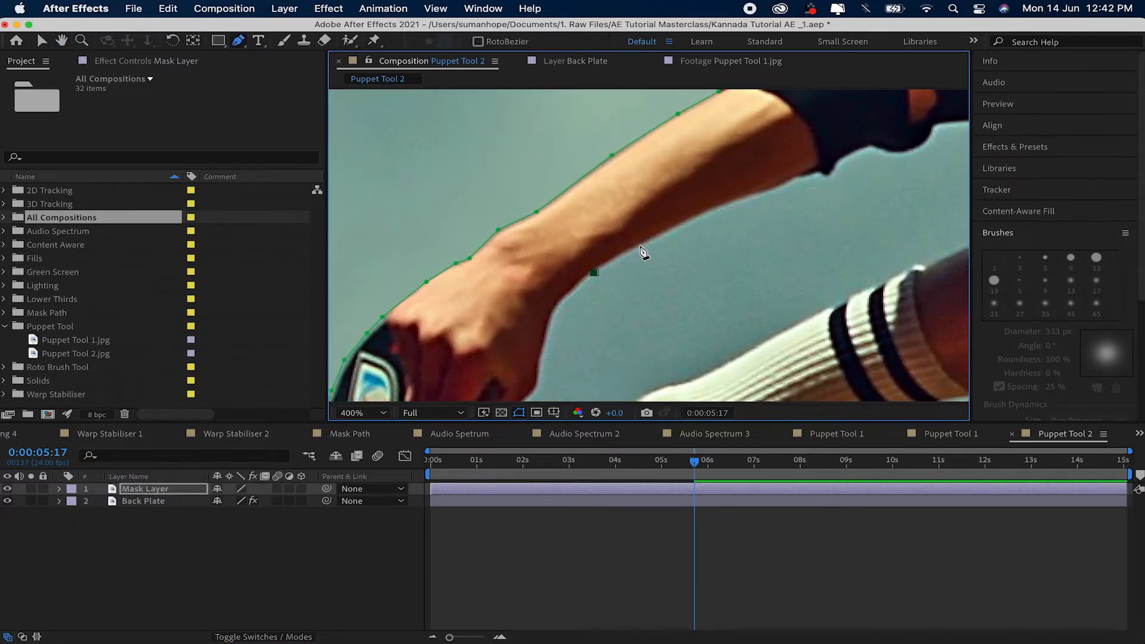
left_click(734, 205)
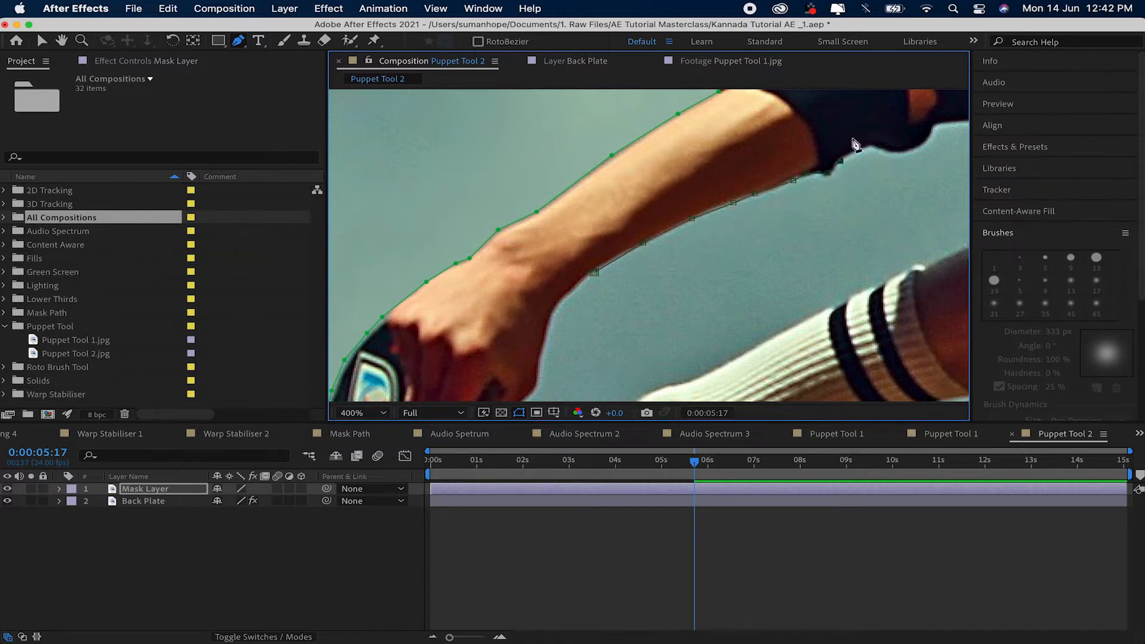
Continue the second mask under the elbow pad and down the shorts' edge to the upper knee pad
left_click(524, 217)
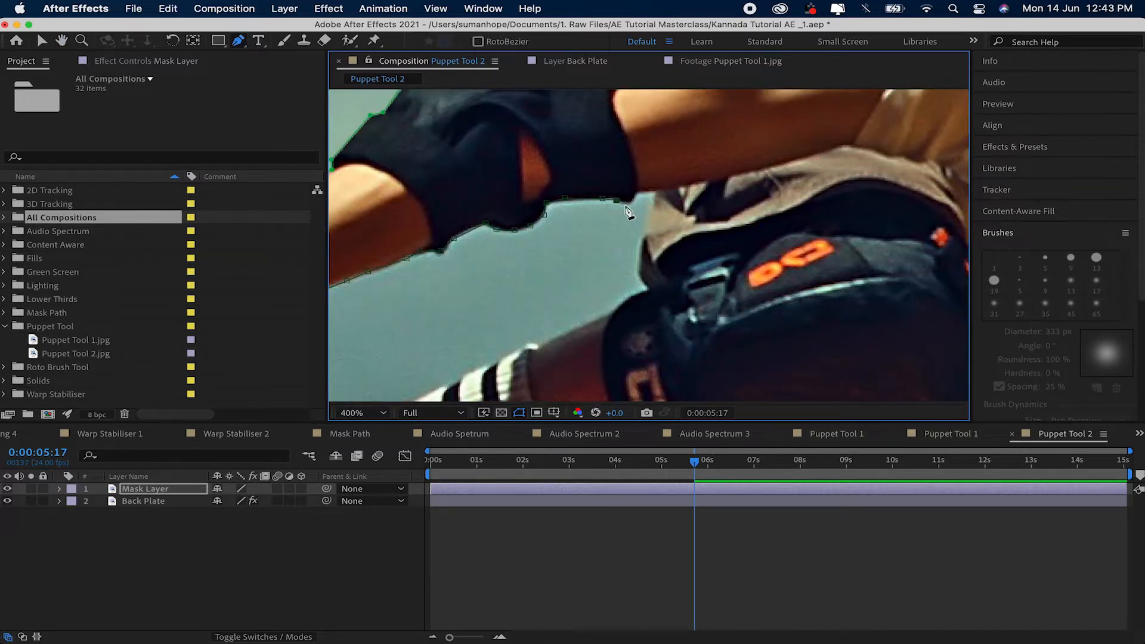
left_click(651, 194)
left_click(638, 267)
left_click(646, 289)
Trace the second mask along the upper edge of the raised shin and striped sock to the shoe
left_click_drag(538, 346, 703, 238)
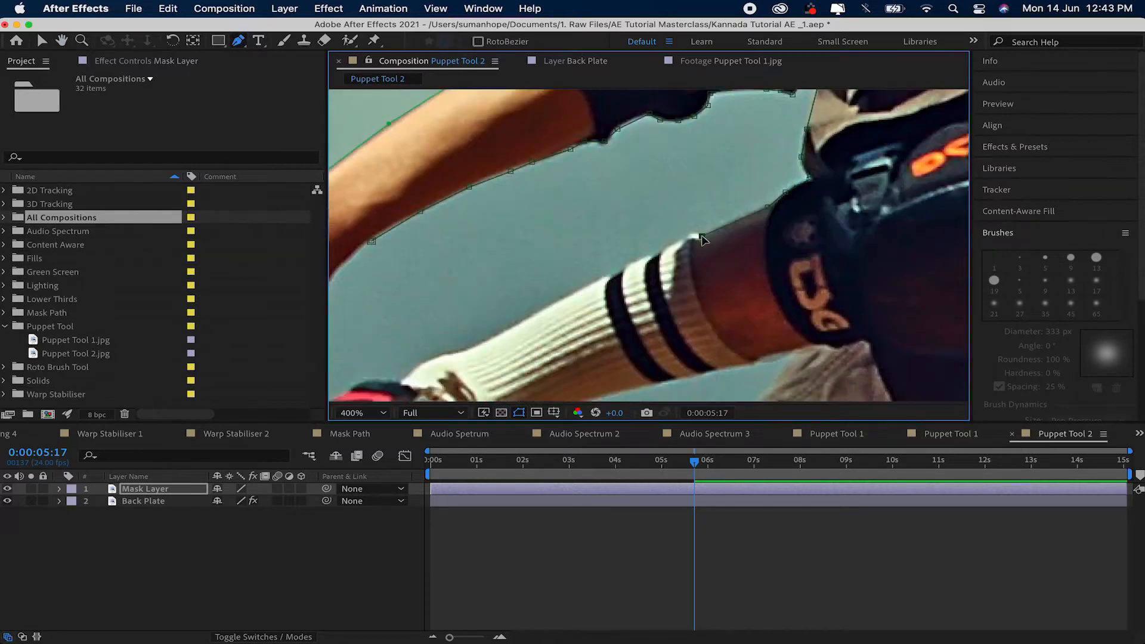
left_click(639, 263)
left_click_drag(433, 333, 582, 274)
left_click(671, 265)
left_click(586, 296)
Continue the second mask around the heel of the raised shoe
left_click_drag(468, 307, 562, 252)
left_click(650, 265)
left_click(616, 267)
left_click(526, 322)
left_click_drag(526, 334, 639, 311)
left_click(554, 199)
Trace the second mask down the raised shoe's sole and around its toe
scroll(530, 156, "up", 1)
left_click_drag(688, 385, 480, 129)
left_click(632, 350)
left_click(659, 352)
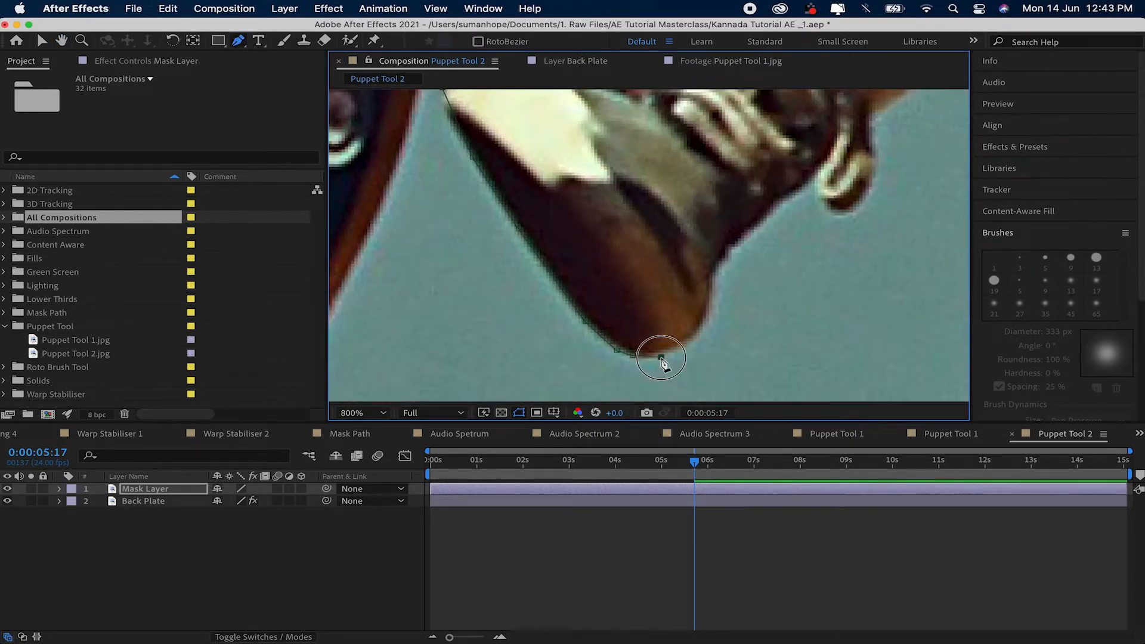
left_click(705, 322)
Continue the second mask around the shoelaces and along the lower edge of the striped sock
left_click(785, 199)
left_click(826, 204)
left_click_drag(836, 213, 536, 255)
left_click(564, 251)
left_click(466, 309)
left_click_drag(667, 241, 506, 261)
left_click(653, 229)
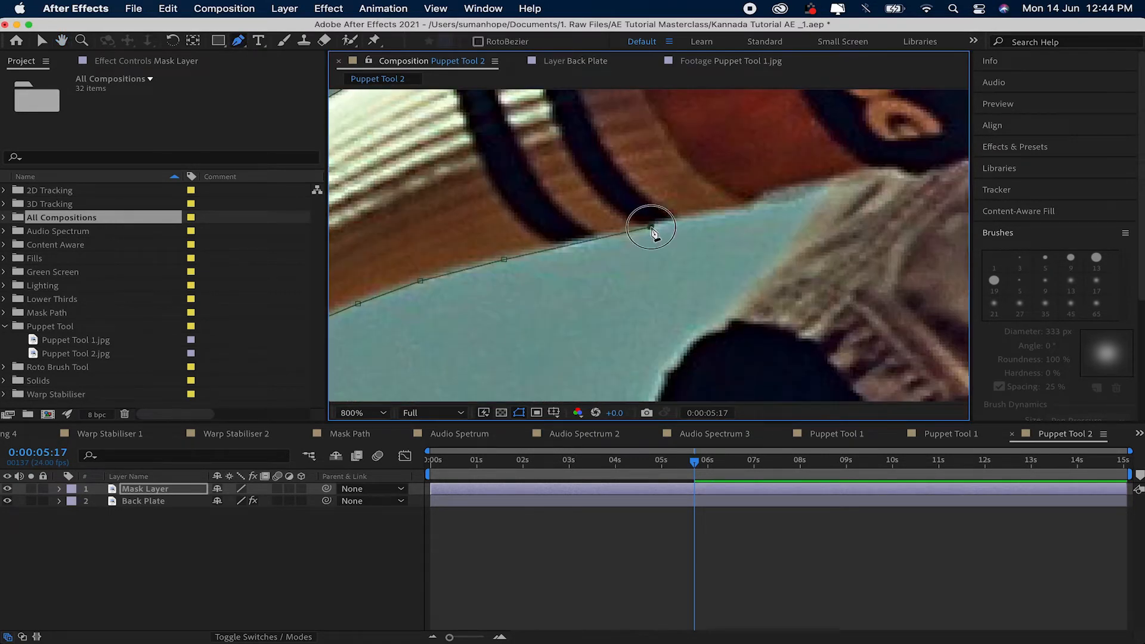
Trace the second mask below the raised shin to the shorts and down the shorts' edge
left_click(715, 216)
left_click(755, 209)
left_click(838, 163)
left_click(789, 223)
left_click(724, 285)
Trace the second mask down the dark inner edge of the thigh and onto the lower leg's knee pad
left_click_drag(671, 352, 728, 234)
left_click(758, 192)
left_click(699, 272)
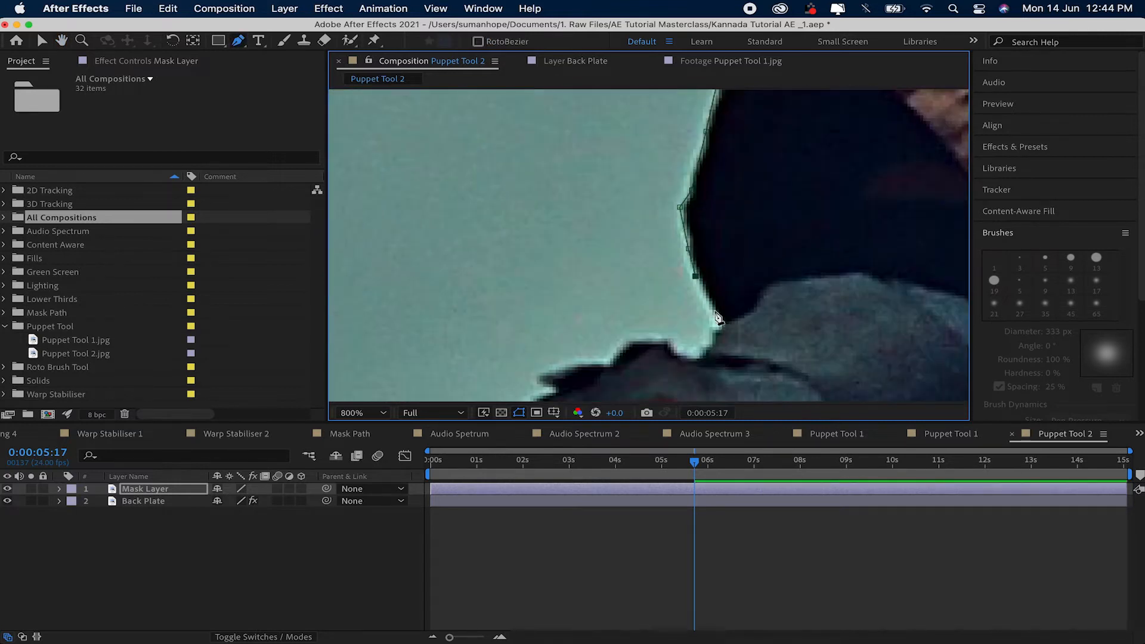
left_click(723, 323)
left_click(705, 350)
left_click(631, 336)
left_click_drag(615, 360, 701, 257)
left_click(634, 261)
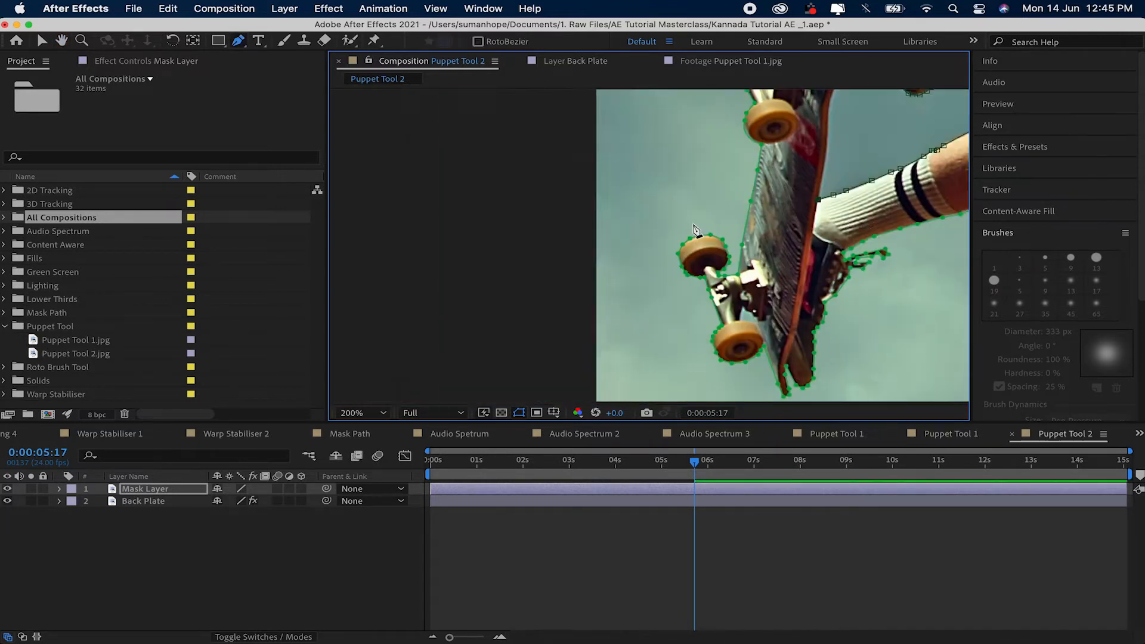
Continue the second mask up the inner edge of the skateboard to the hand gripping it
left_click_drag(835, 170, 599, 289)
scroll(601, 289, "down", 1)
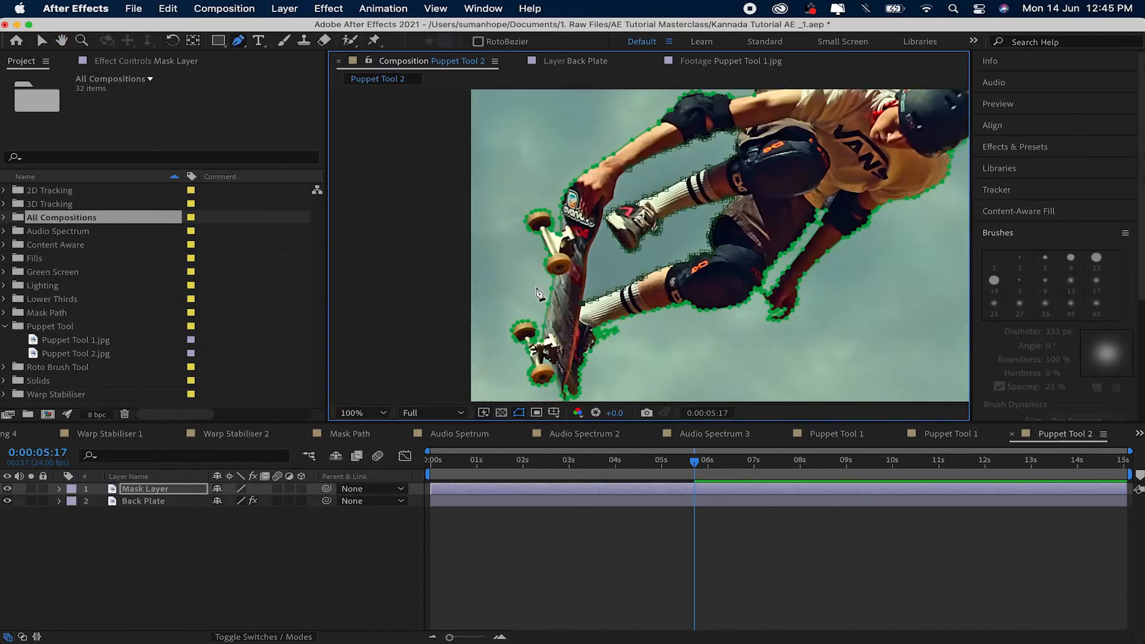
scroll(602, 289, "up", 2)
left_click(534, 250)
left_click_drag(537, 161, 503, 308)
left_click(544, 165)
left_click(571, 105)
left_click_drag(571, 108, 539, 276)
left_click(570, 204)
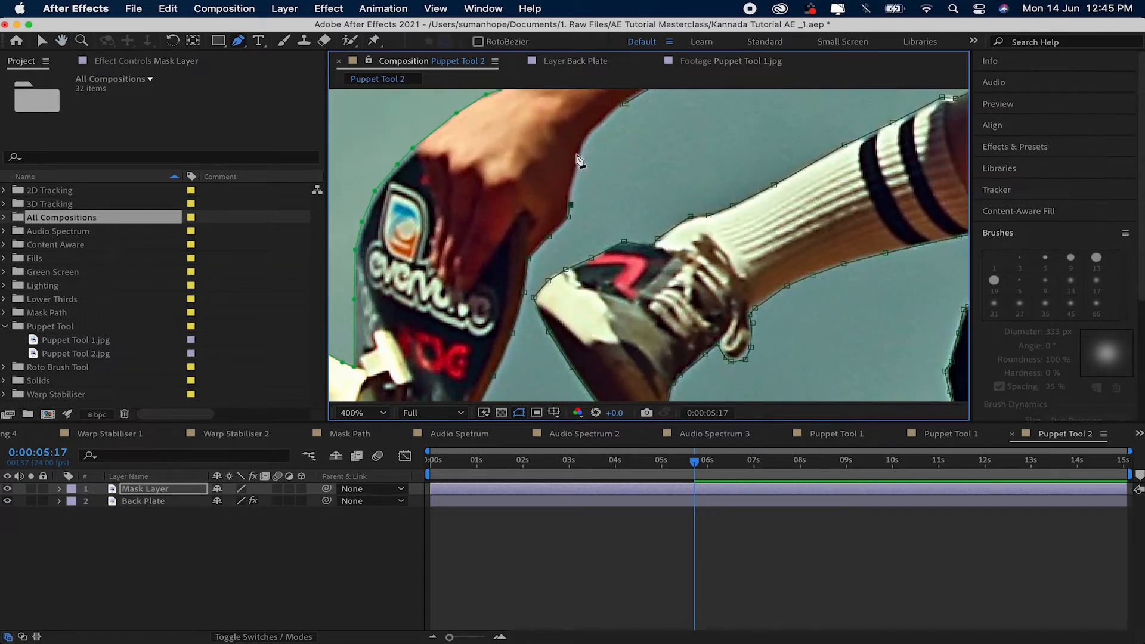
Close the second mask at the forearm and refine its edge around the wrist
left_click(625, 107)
key("comma")
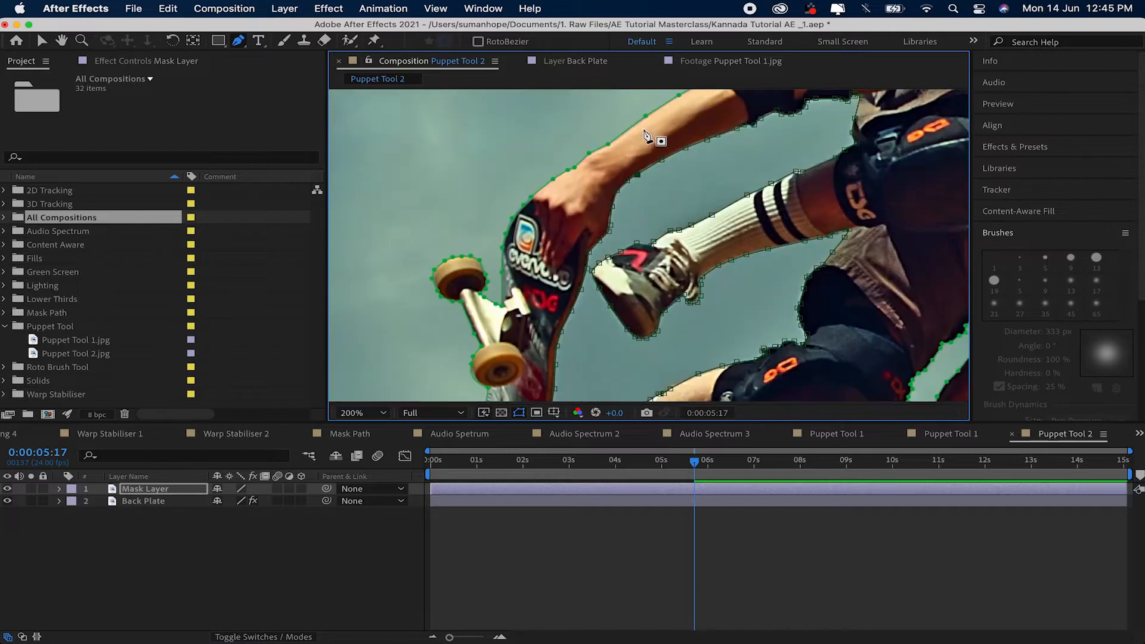
key("period")
key("period")
left_click_drag(555, 164, 552, 258)
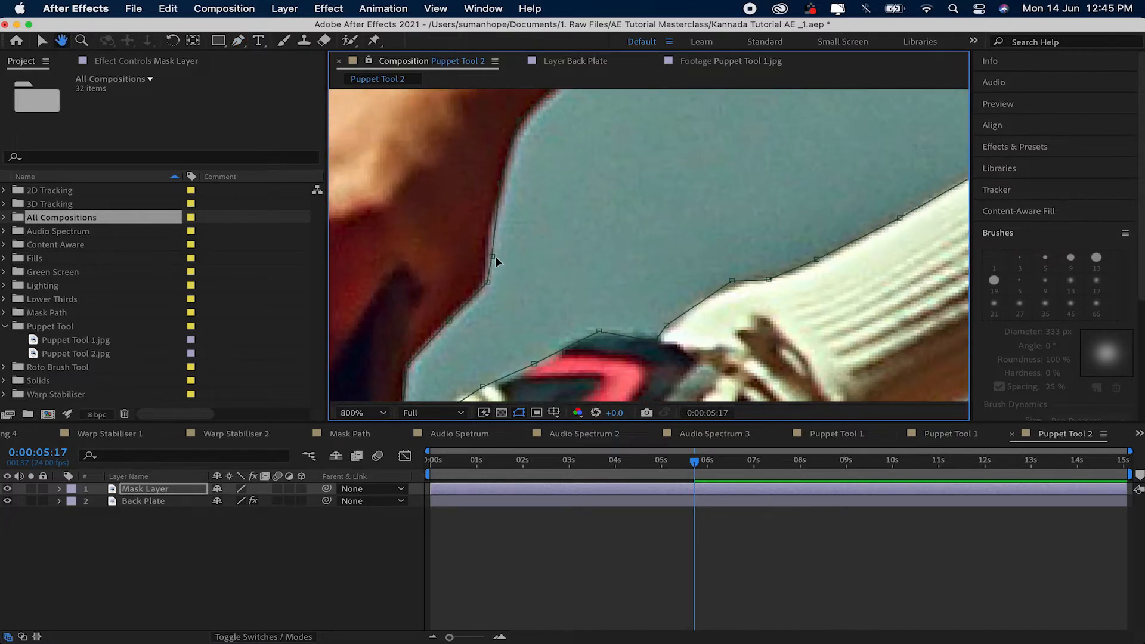
left_click(490, 256)
mouse_move(560, 194)
left_mouse_down()
mouse_move(528, 314)
mouse_move(509, 248)
left_mouse_up()
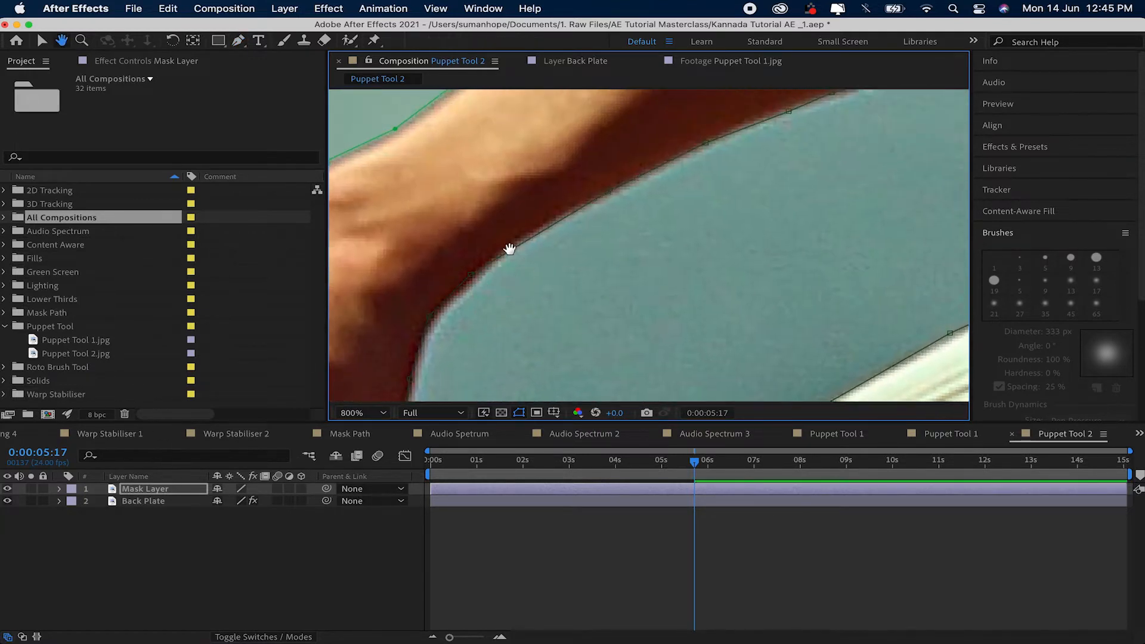
scroll(667, 275, "down", 8)
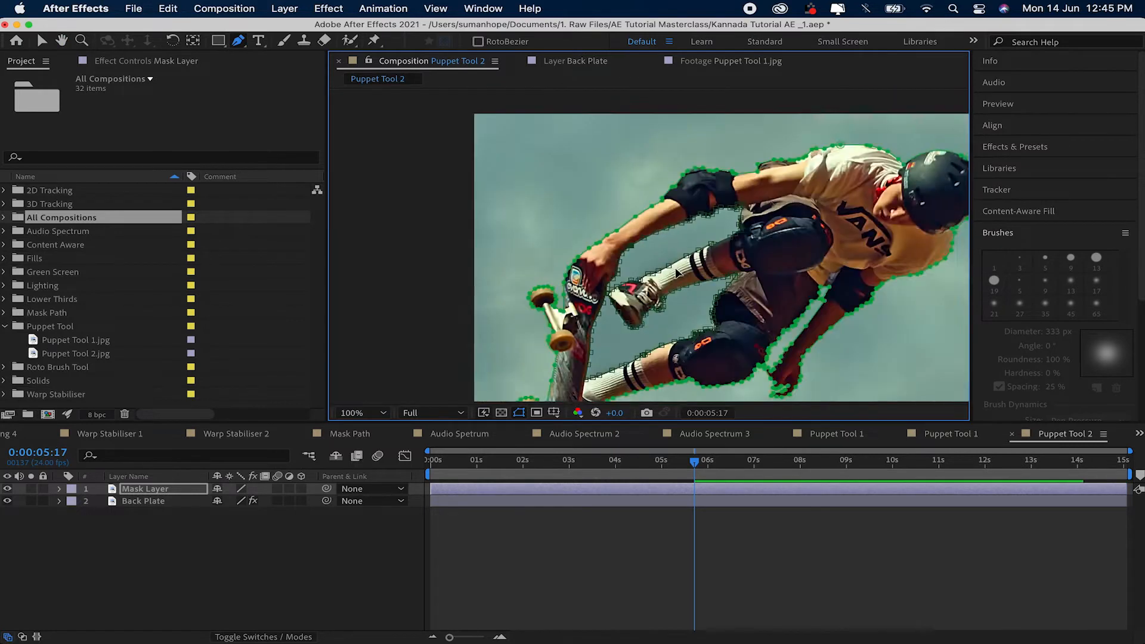
left_click_drag(667, 275, 639, 244)
Set Mask 2 of the Mask Layer to Subtract mode so the inner sky gap is cut out
left_click(124, 489)
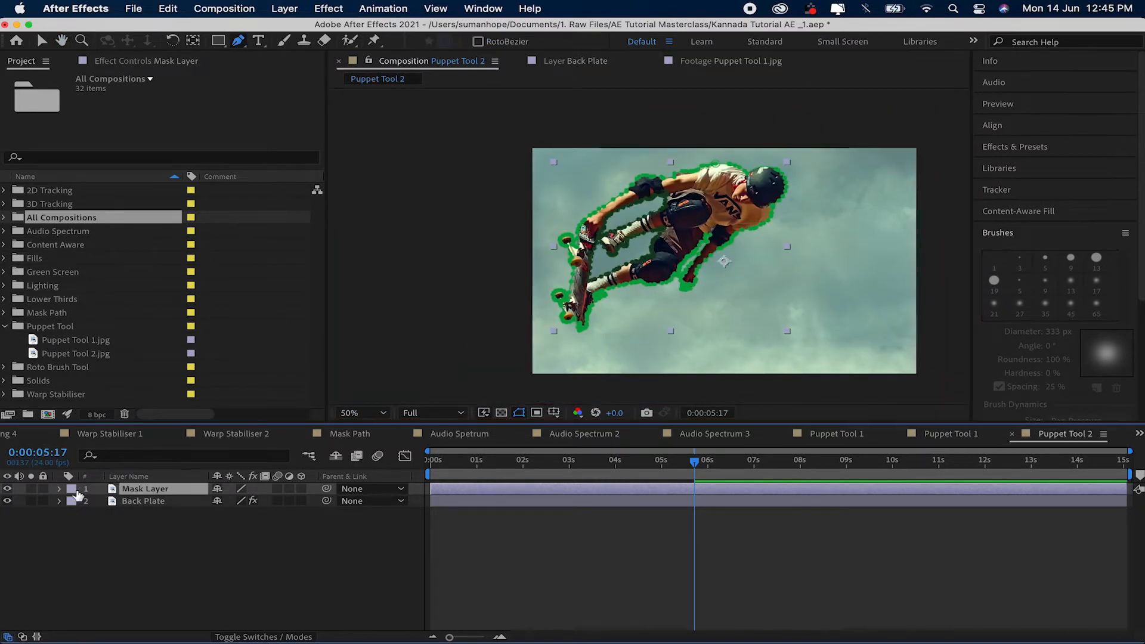
left_click(59, 489)
left_click(72, 503)
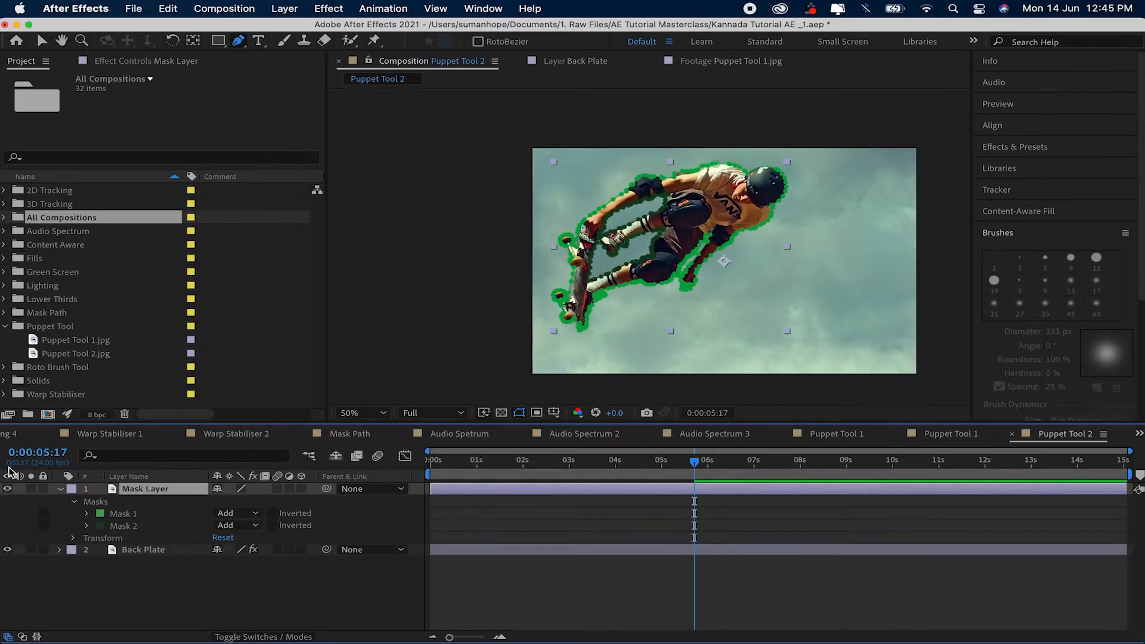
left_click(88, 526)
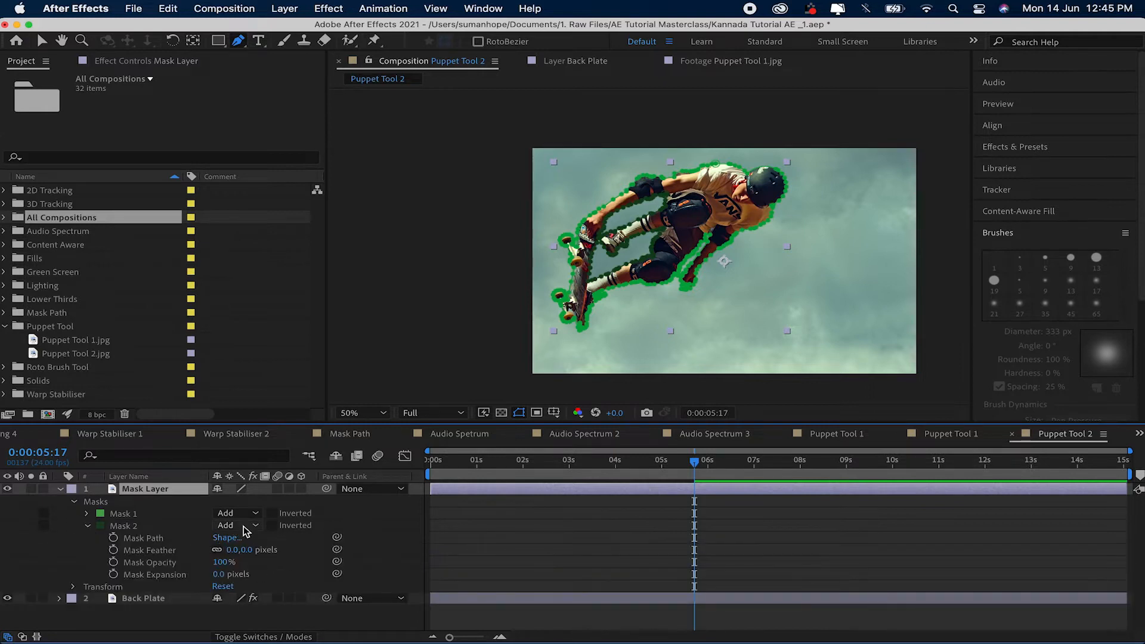
left_click(245, 527)
left_click(261, 564)
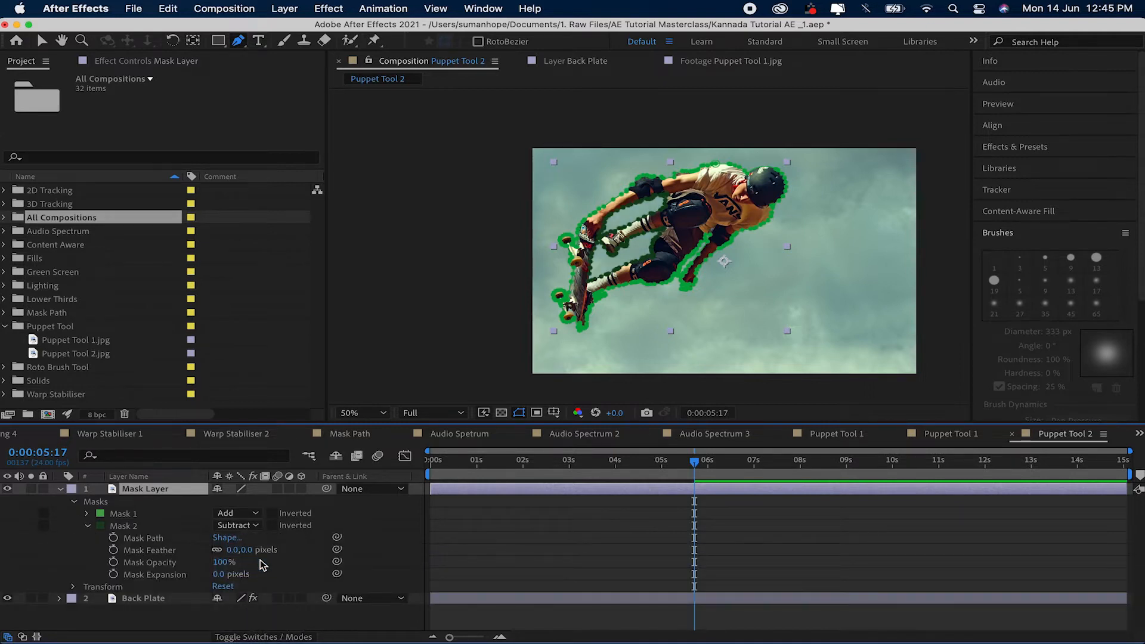
key("F2")
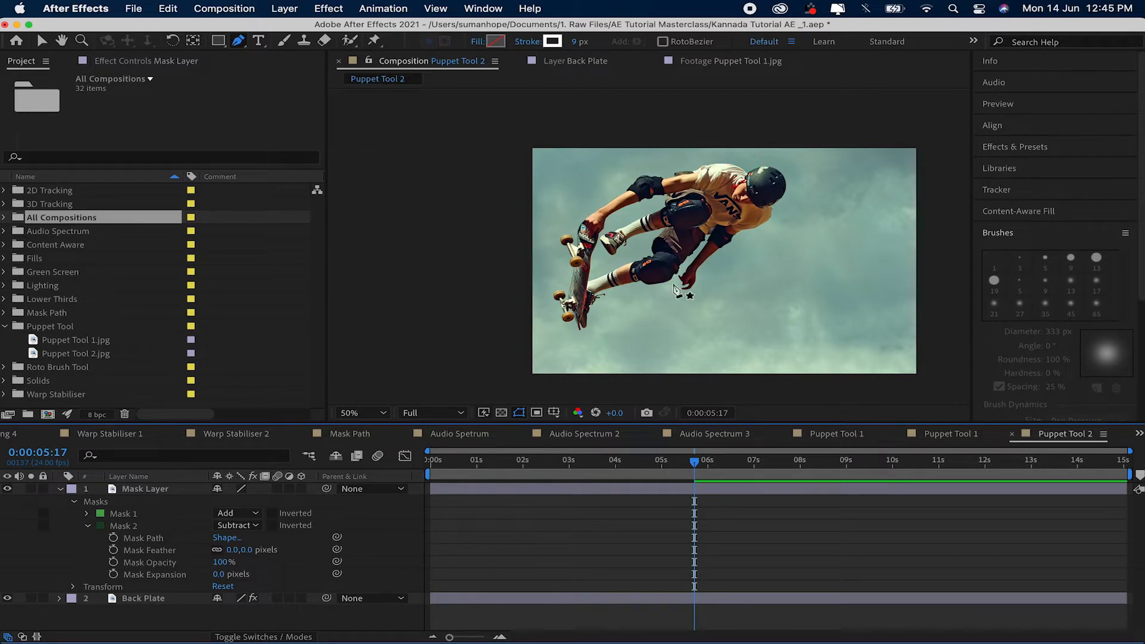
left_click(62, 489)
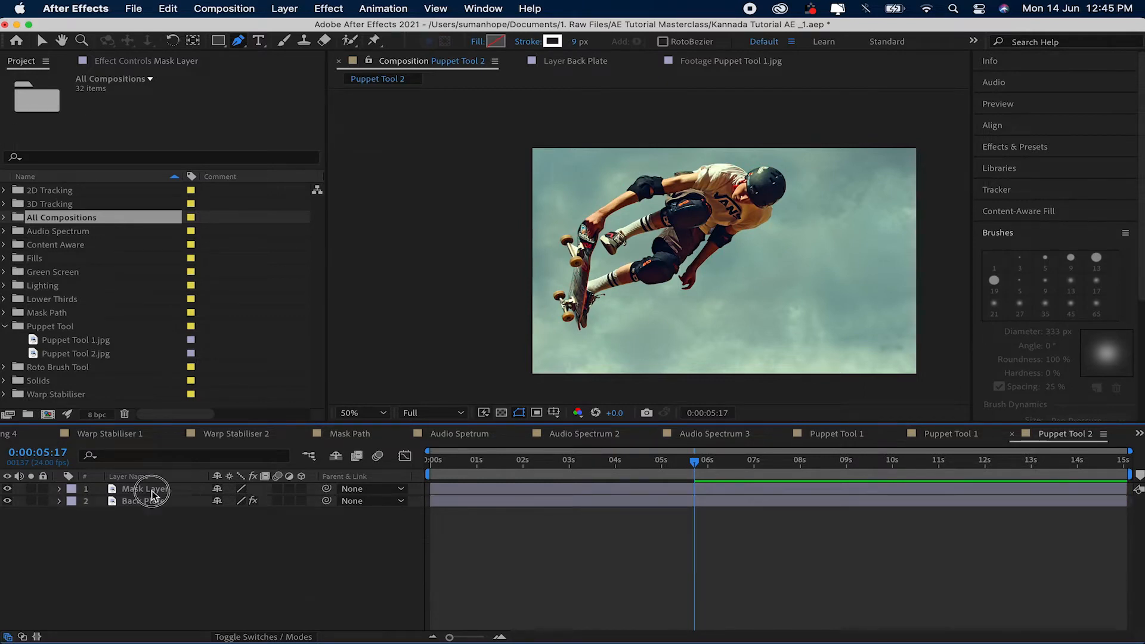
Shift the Mask Layer slightly sideways to test the cutout, and undo the move
left_click(149, 489)
key("v")
left_click_drag(655, 212, 678, 213)
key("super+z")
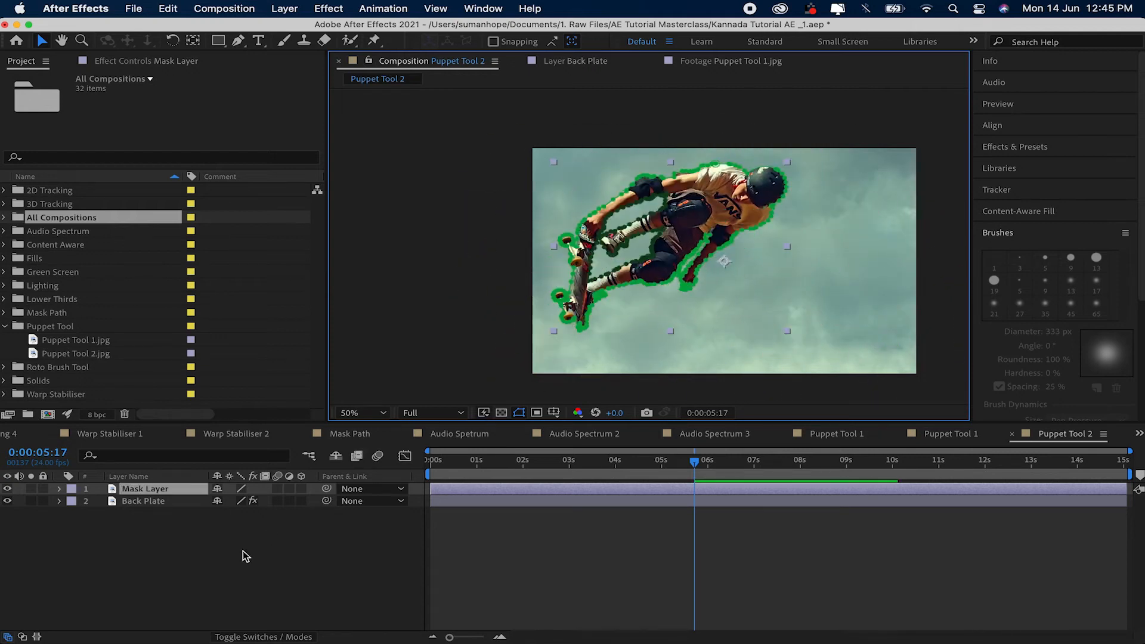
left_click(246, 556)
left_click(651, 254)
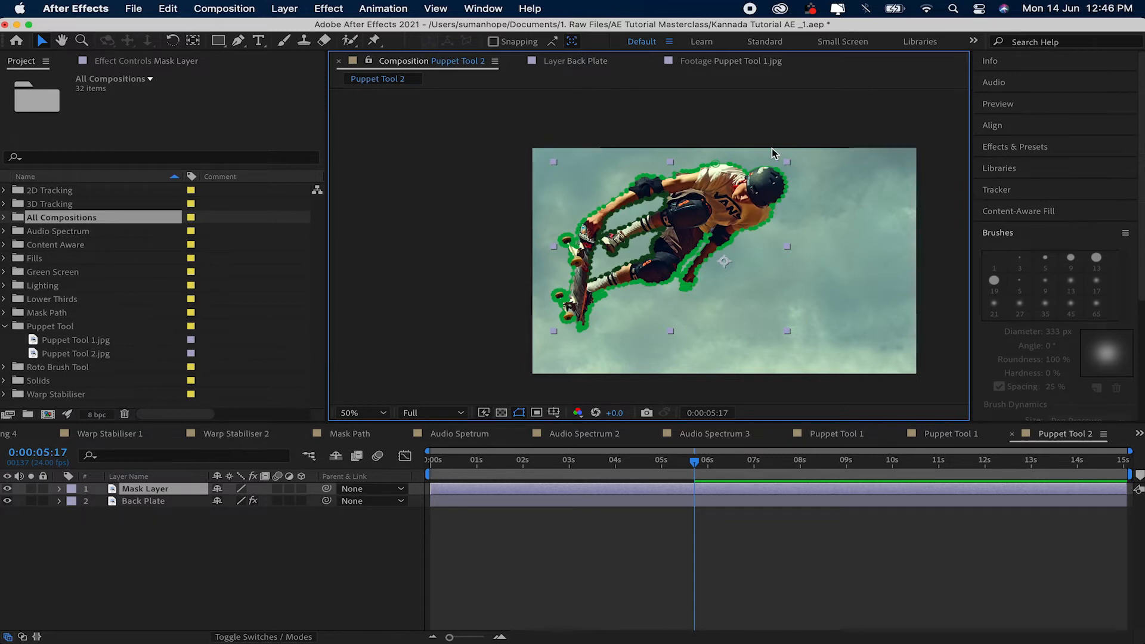
Open the Mask Layer in its own viewer and place Puppet pins on the raised knee pad and the helmet
double_click(137, 489)
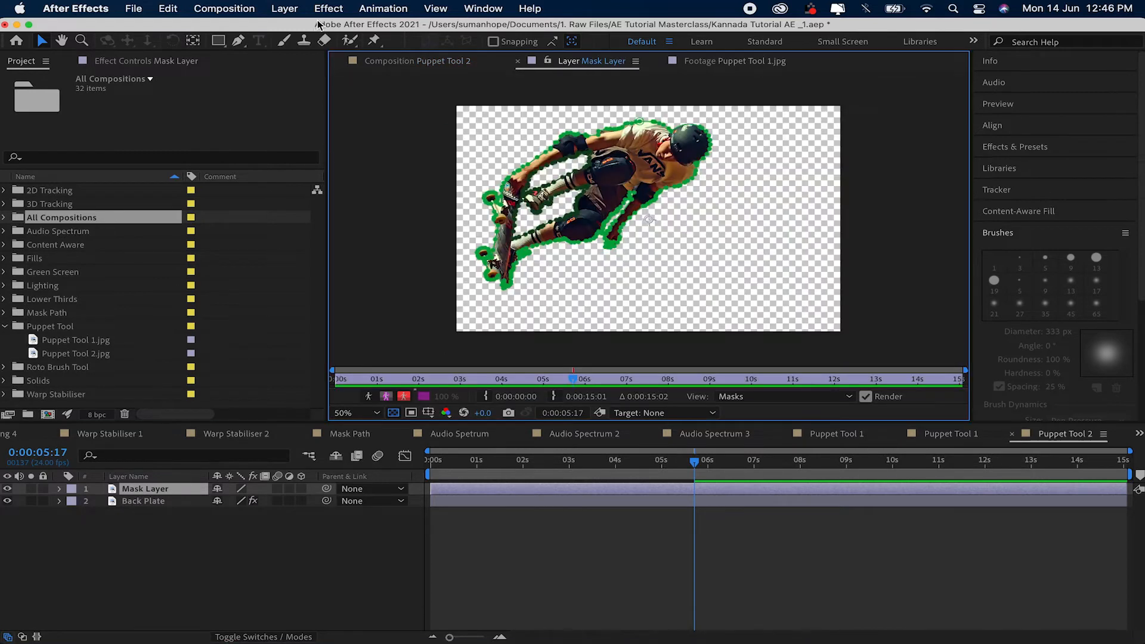
left_click(374, 41)
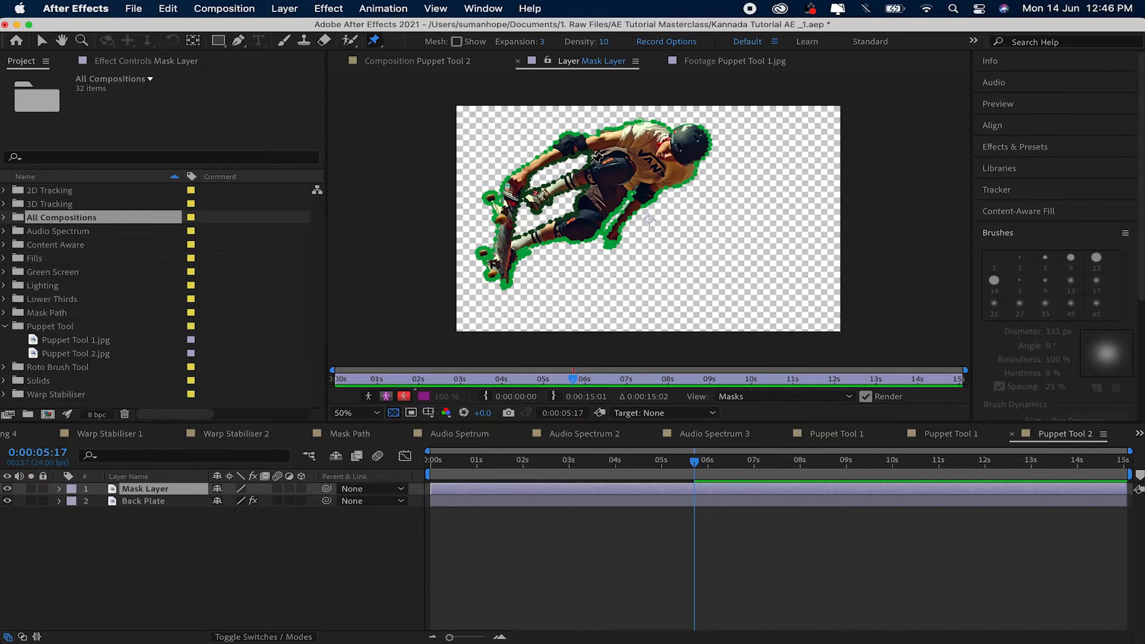
scroll(521, 259, "up", 1)
key("space")
left_click_drag(522, 260, 506, 304)
left_click(568, 206)
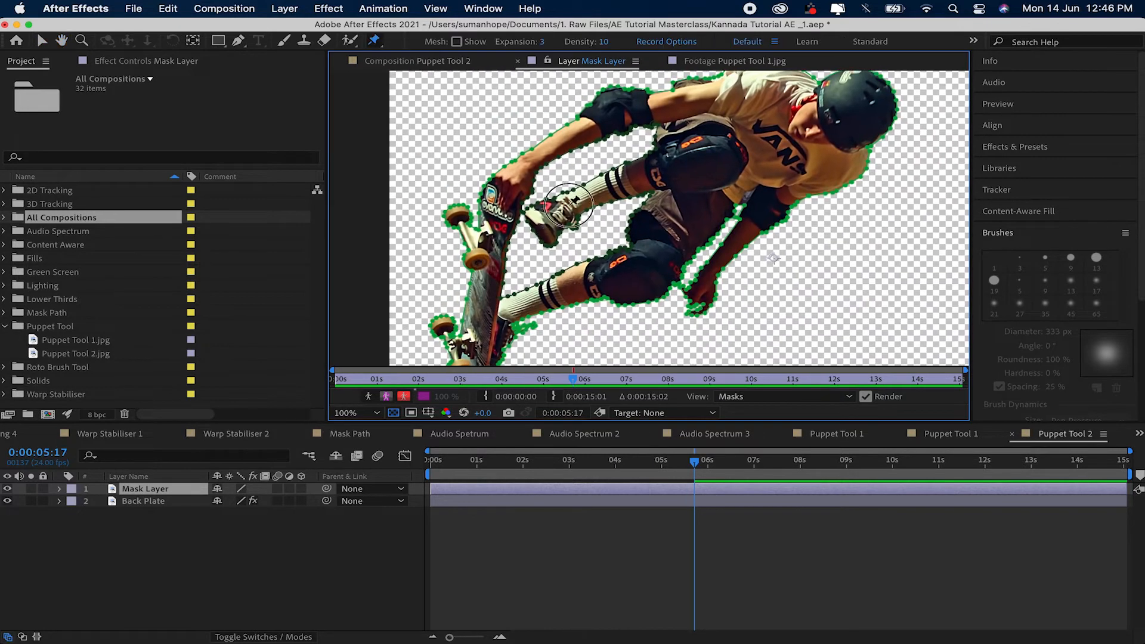
left_click(722, 158)
key("space")
left_click_drag(722, 158, 619, 291)
left_click(763, 246)
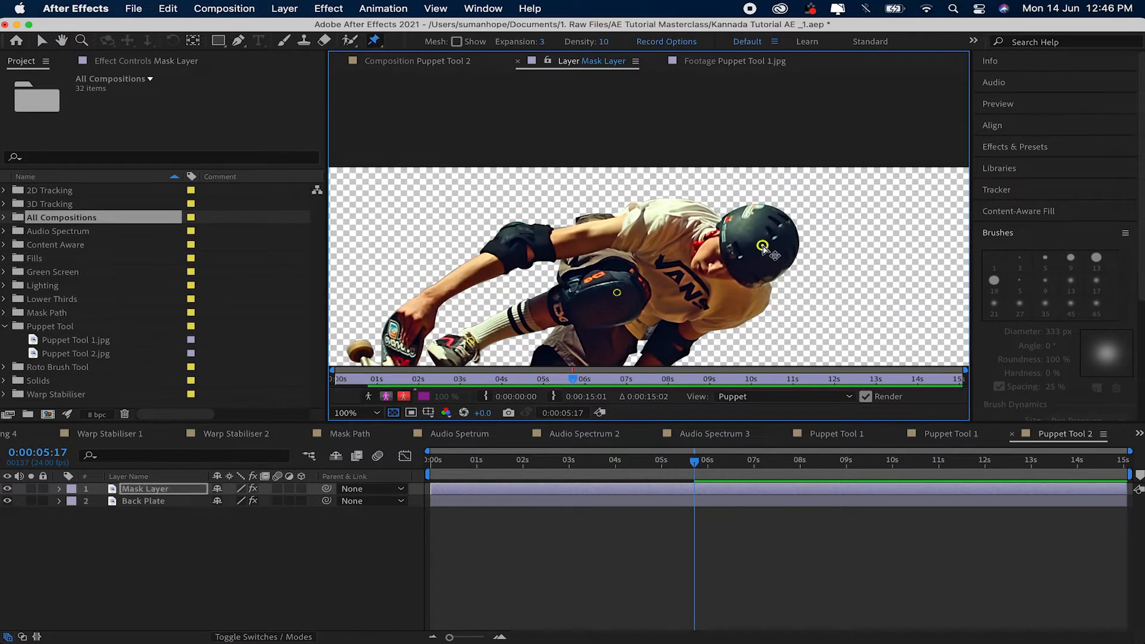
Place Puppet pins on the elbow pads, hands, torso, shorts, raised shoe, lower knee pad, lower sock and skateboard
left_click(519, 231)
key("space")
left_click_drag(482, 309, 586, 223)
left_click(505, 241)
left_click_drag(536, 316, 619, 119)
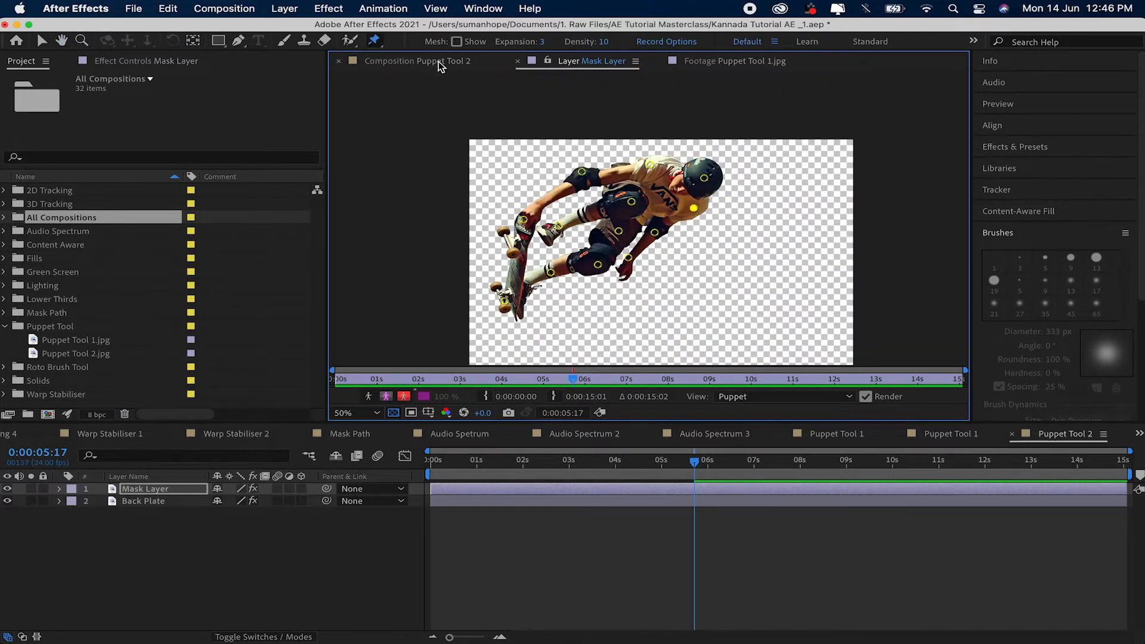
Return to the Puppet Tool 2 composition, set the current time to 0:00:04:00 and display the Mask Layer's Puppet pins
left_click(440, 62)
left_click(660, 474)
key("Home")
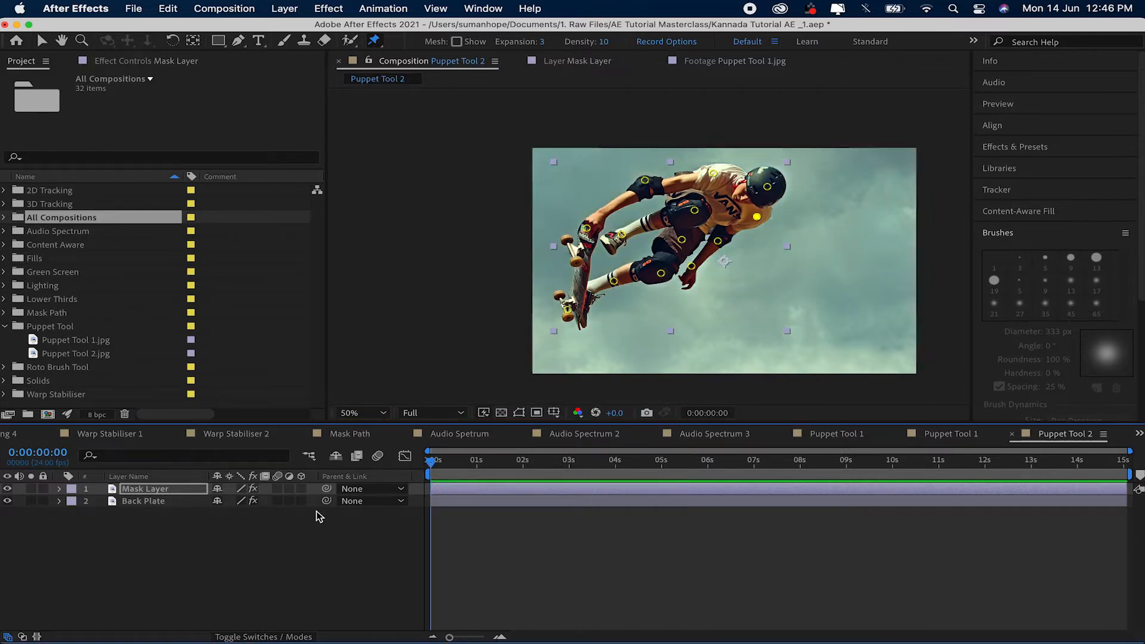
left_click_drag(433, 465, 618, 465)
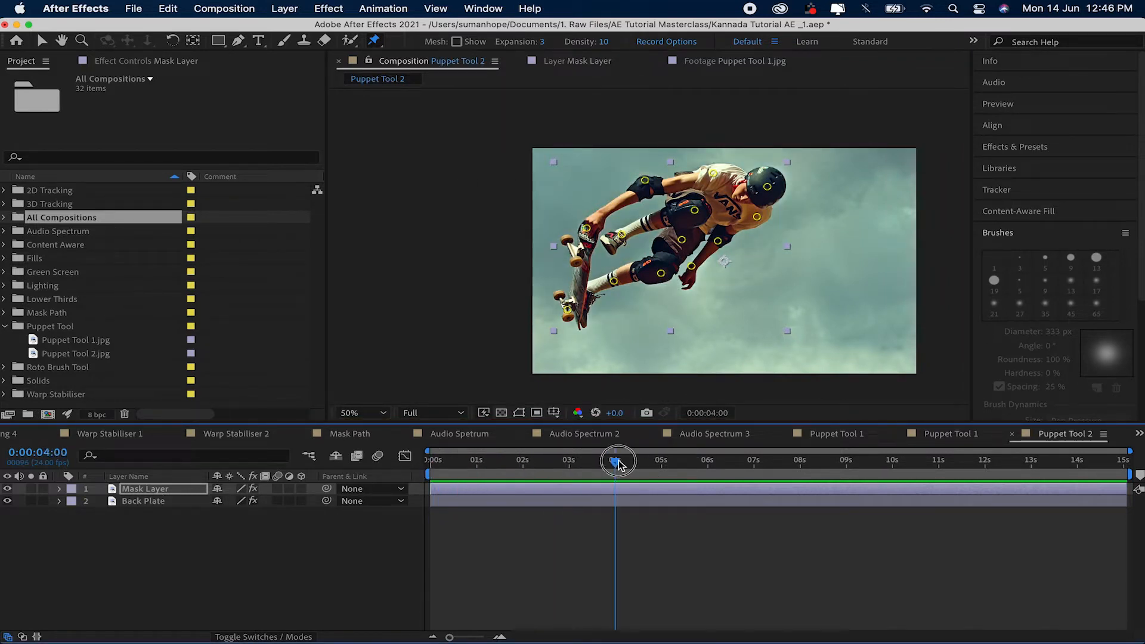
left_click(113, 492)
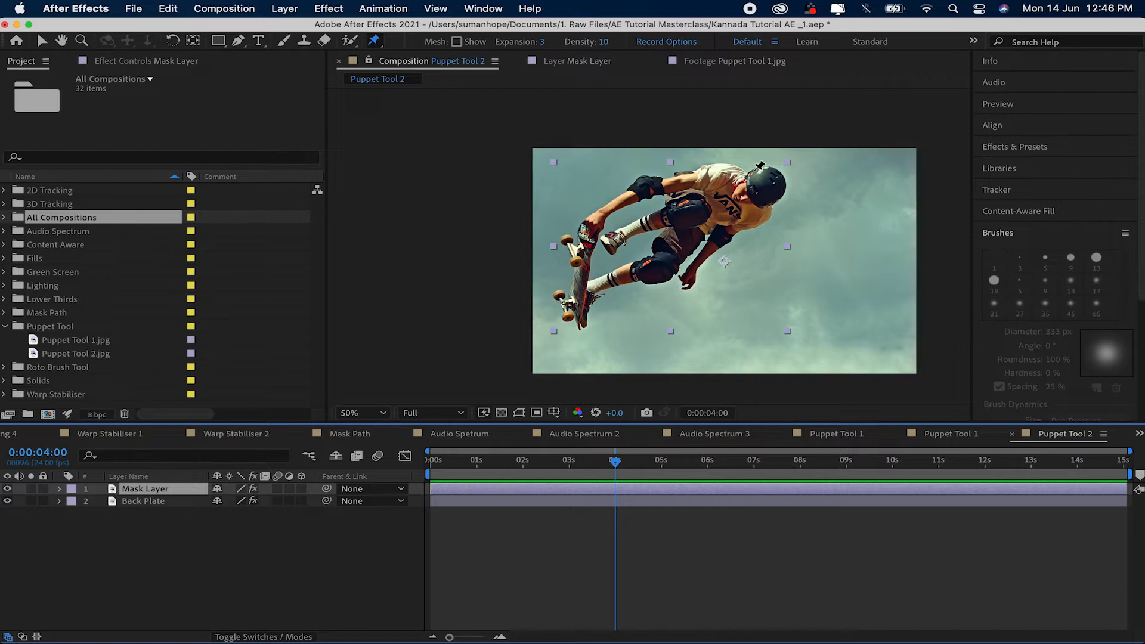
left_click(376, 41)
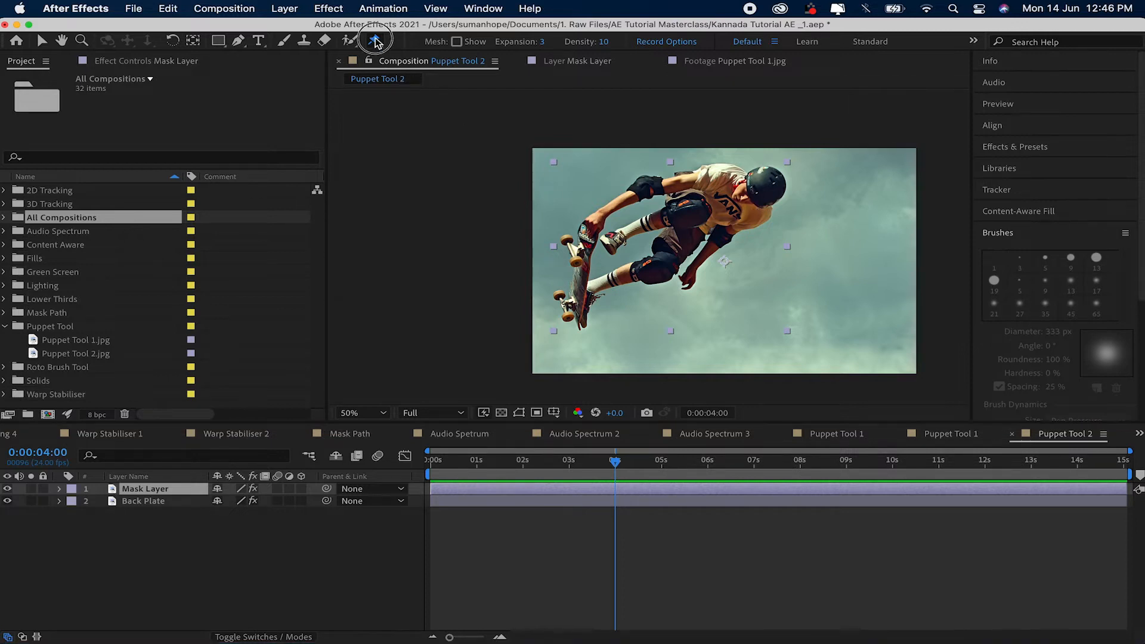
left_click(756, 184)
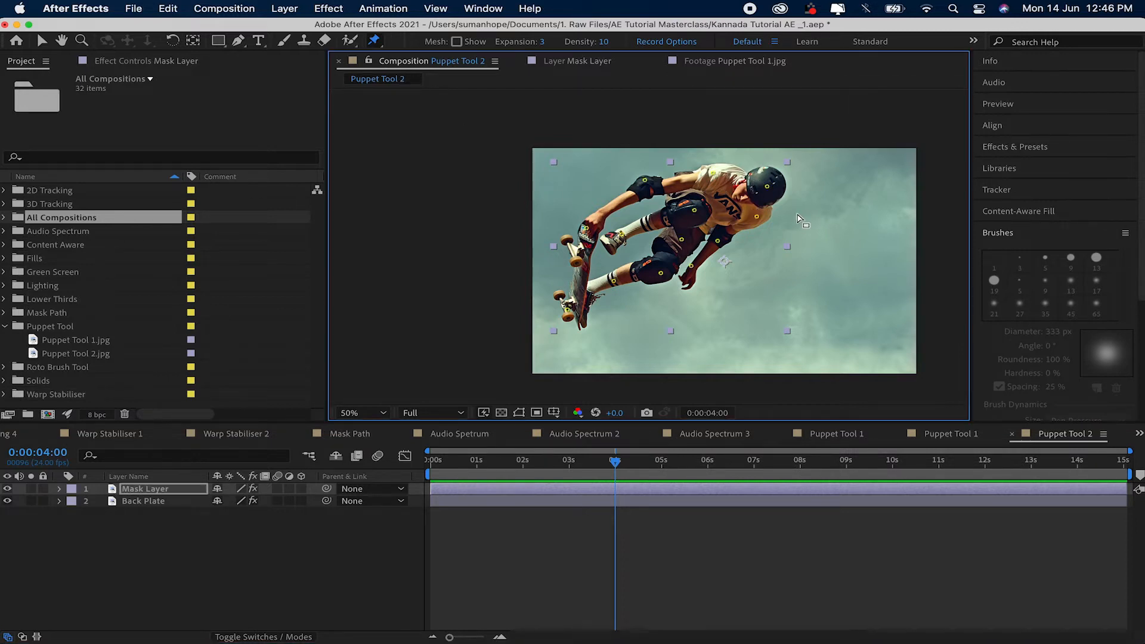
At 4 seconds, lower the helmet's pin slightly and shift the front elbow pad, raised knee and shorts pins up and toward the skateboard
scroll(775, 197, "up", 2)
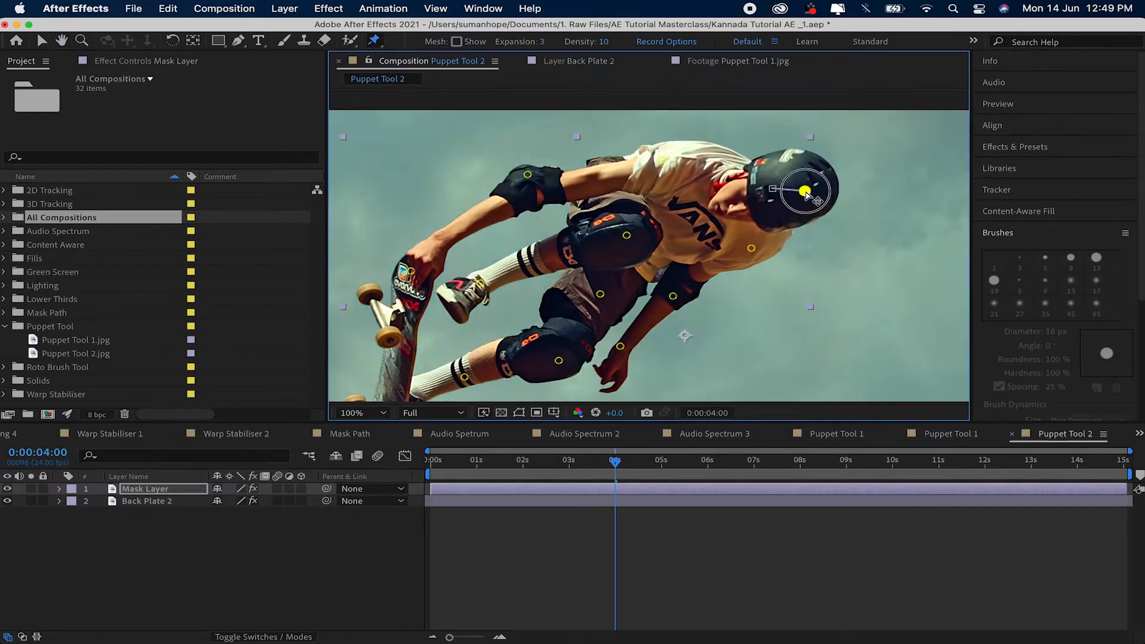
left_click_drag(783, 202, 778, 208)
key("space")
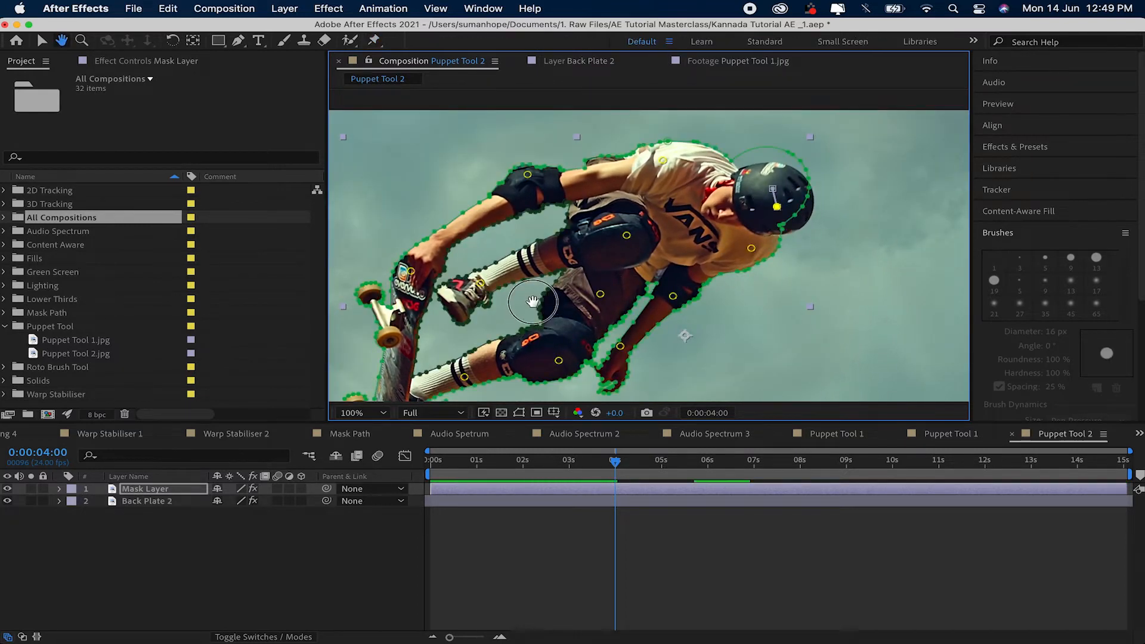
left_click_drag(530, 304, 599, 268)
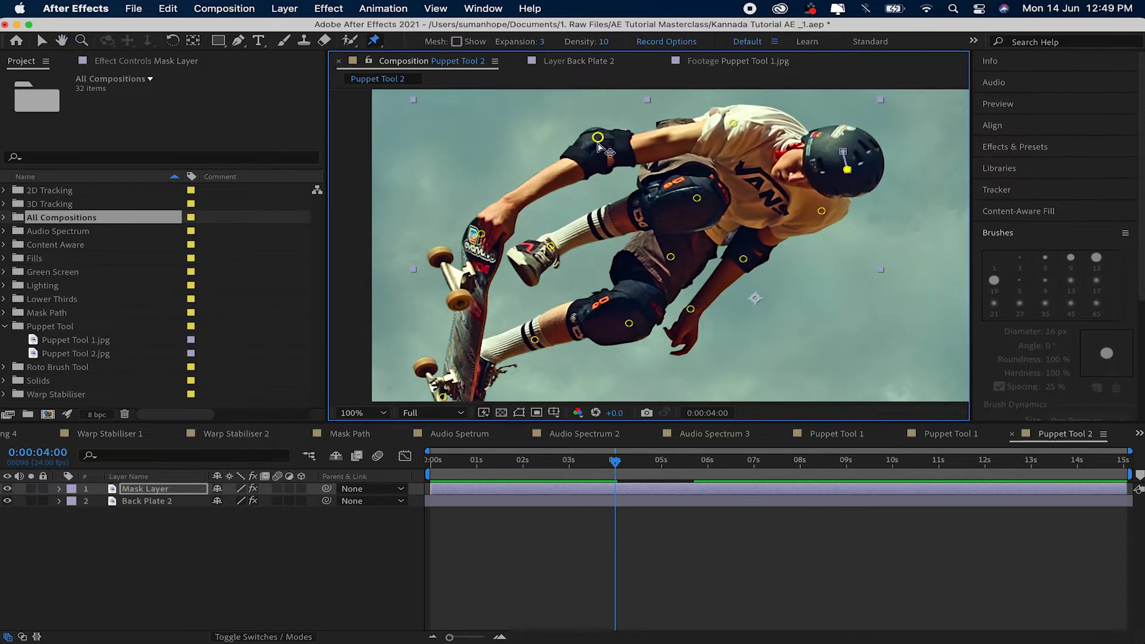
left_click_drag(598, 142, 590, 126)
left_click_drag(697, 199, 682, 185)
left_click_drag(671, 258, 659, 252)
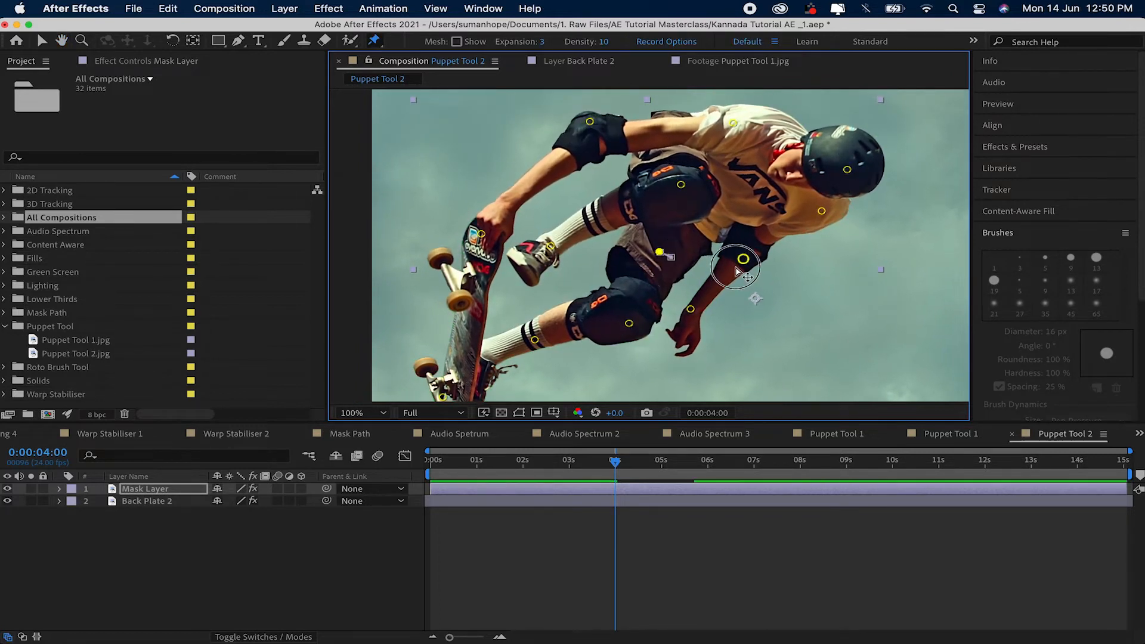
Reposition the Puppet pins on the trailing arm's elbow pad and forearm, the chest and the lower knee pad
left_click_drag(742, 261, 729, 254)
left_click_drag(691, 309, 694, 311)
mouse_move(821, 211)
left_mouse_down()
mouse_move(808, 219)
mouse_move(821, 218)
left_mouse_up()
left_click_drag(630, 323, 609, 310)
key("space")
left_click_drag(480, 352, 510, 272)
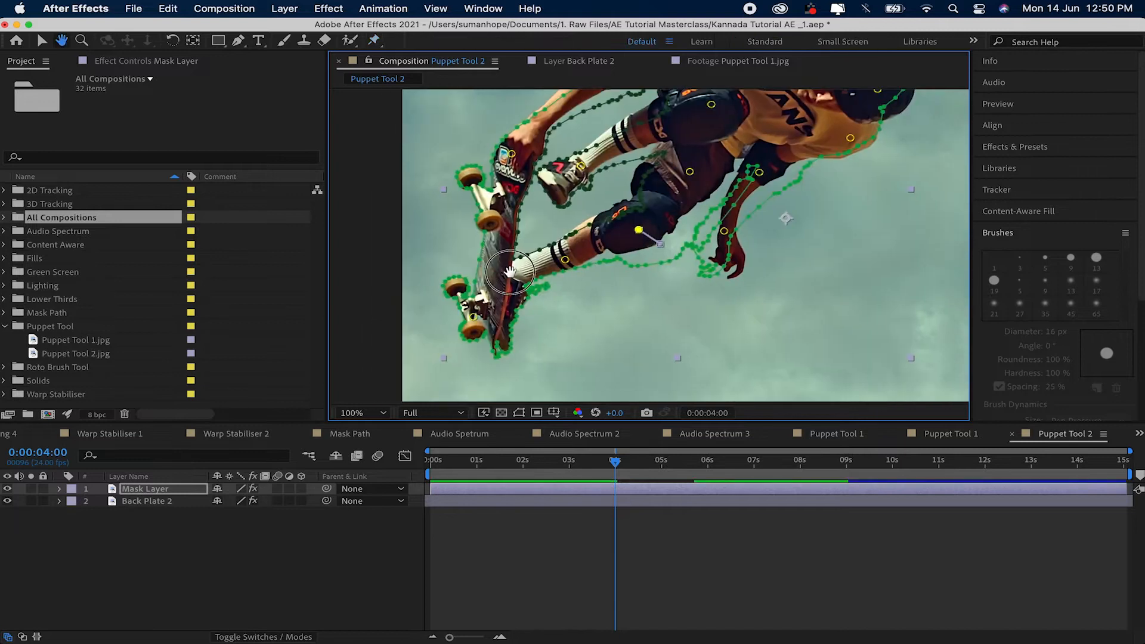
Move the pins at the gripping hand and the skateboard's lower truck downward, and nudge the trailing elbow's pin
left_click_drag(511, 154, 511, 168)
left_click(507, 163)
mouse_move(473, 317)
left_mouse_down()
mouse_move(472, 306)
mouse_move(456, 310)
mouse_move(477, 334)
left_mouse_up()
key("space")
left_click_drag(624, 273, 466, 329)
left_click_drag(602, 227, 603, 233)
Scrub to 0:00:03:19 and expand the Mask Layer's Puppet effect to examine the keyframes of its pins
key("comma")
left_click_drag(615, 462, 605, 534)
left_click(174, 488)
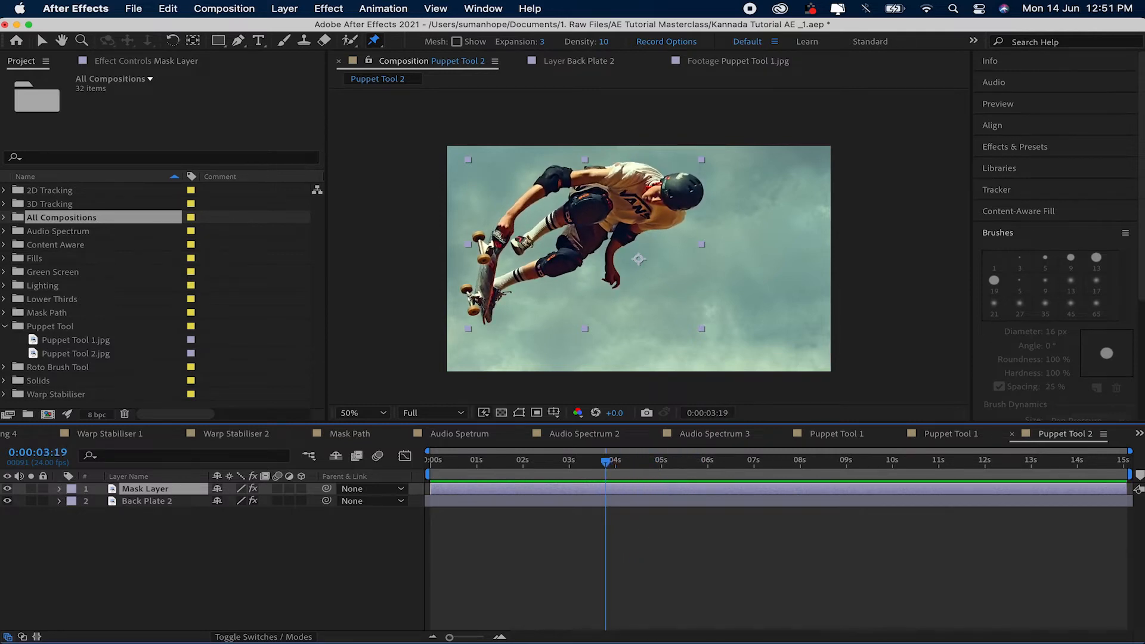
left_click(59, 488)
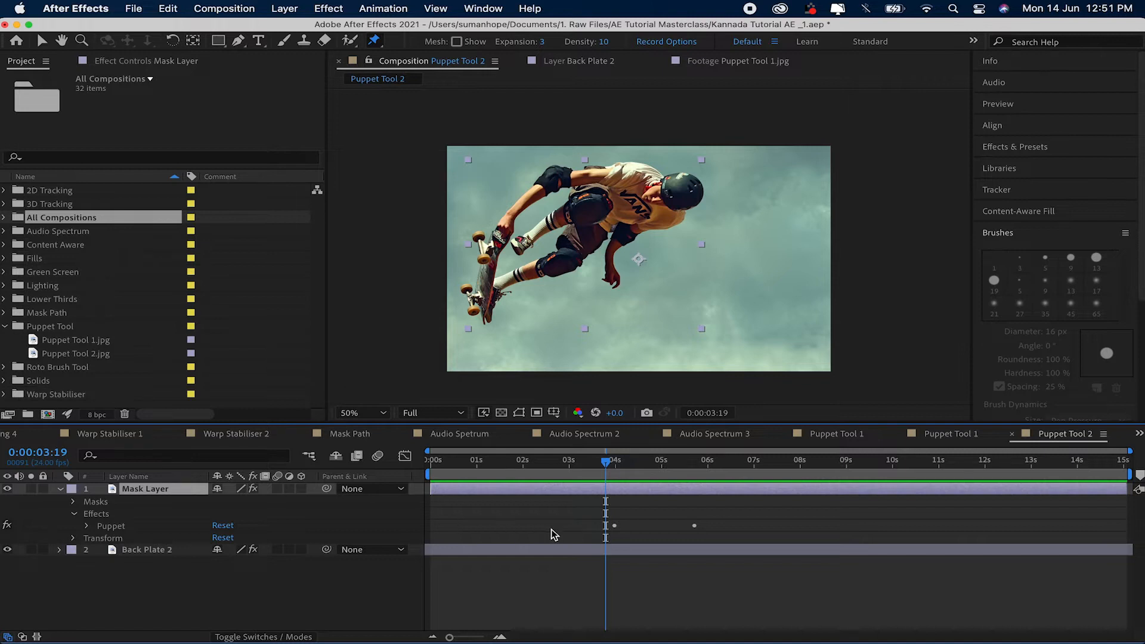
left_click(86, 527)
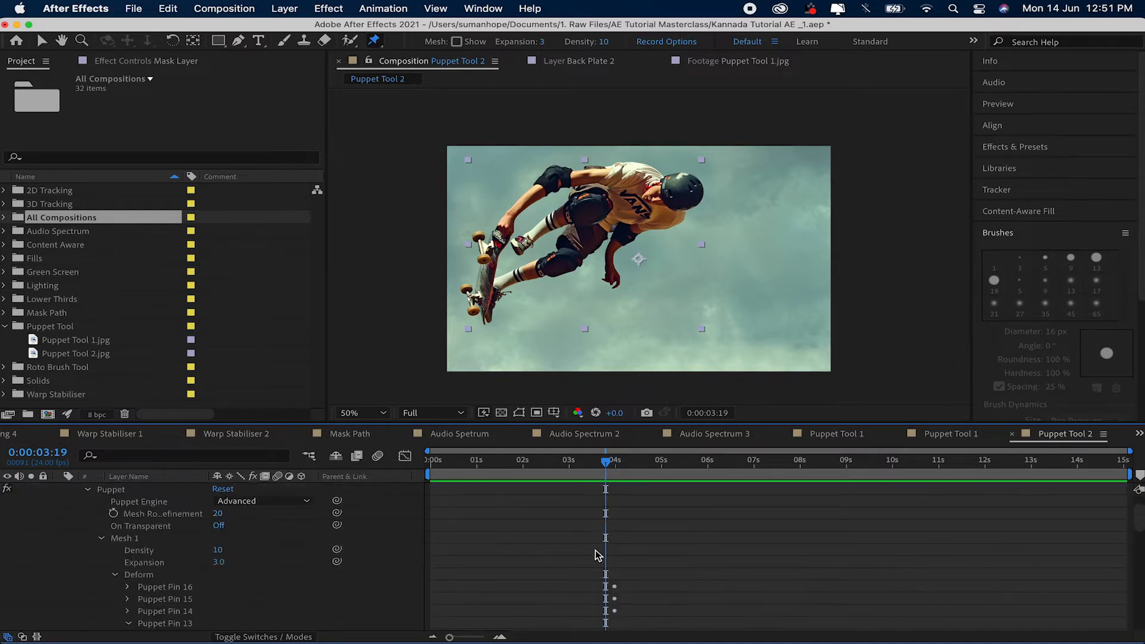
scroll(632, 560, "down", 6)
scroll(677, 562, "up", 8)
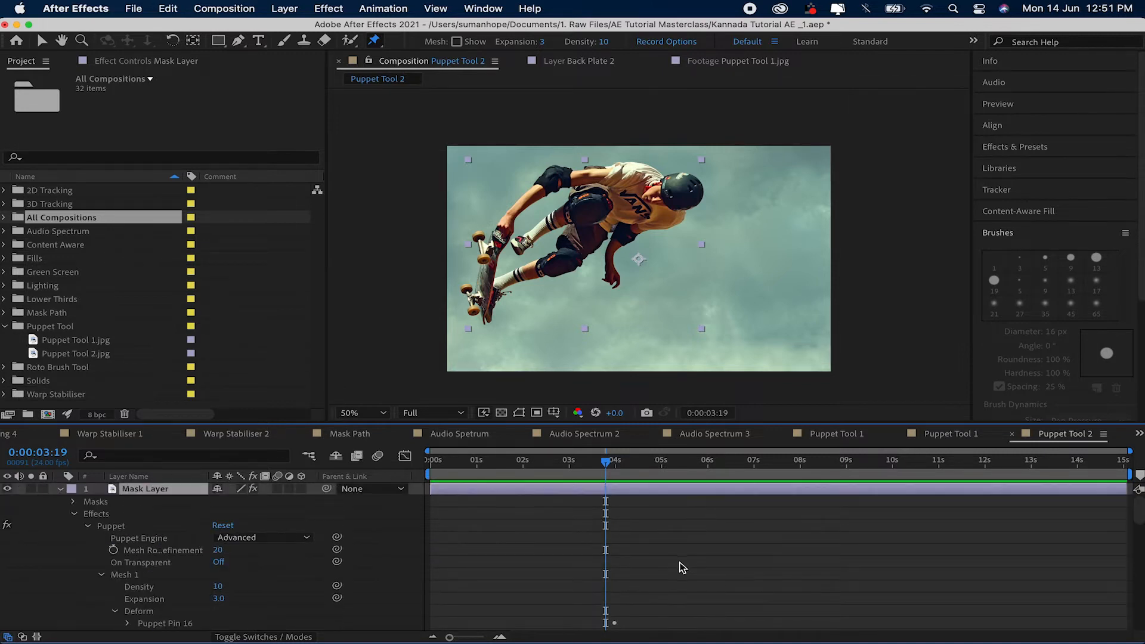
Expand Puppet Pins 13 to 16 on the Mask Layer to reveal their Position keyframes
scroll(678, 562, "down", 3)
scroll(683, 568, "down", 1)
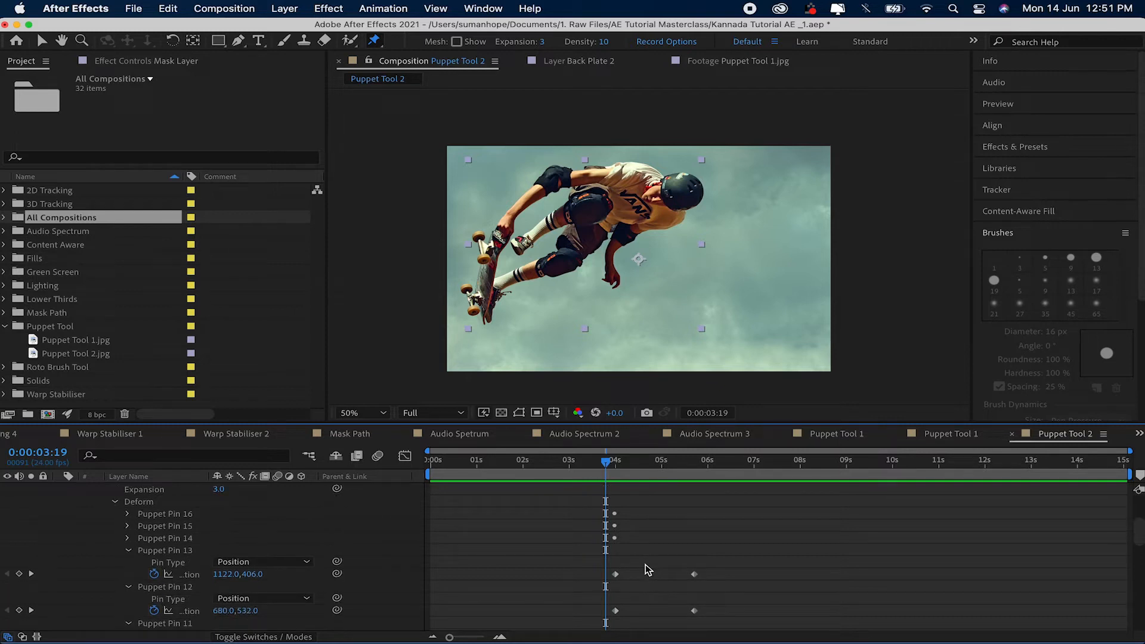
left_click(151, 515)
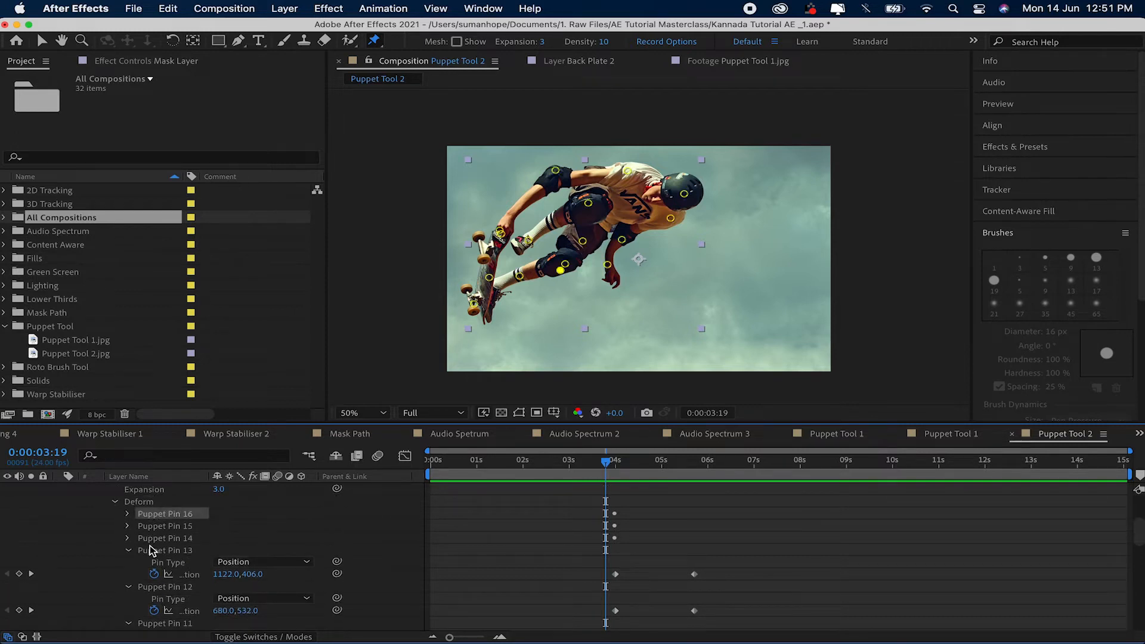
left_click(151, 550, "shift")
left_click(127, 515)
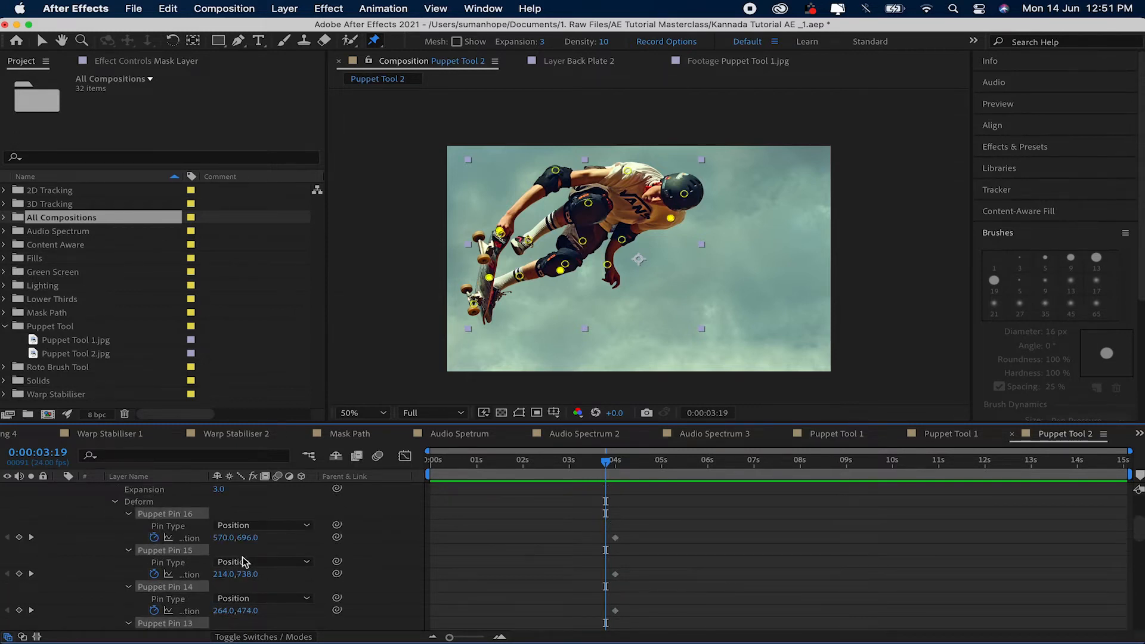
Move the Position keyframes of all Puppet pins from 0:00:04:00 to the start of the timeline and preview the animation
scroll(603, 555, "up", 5)
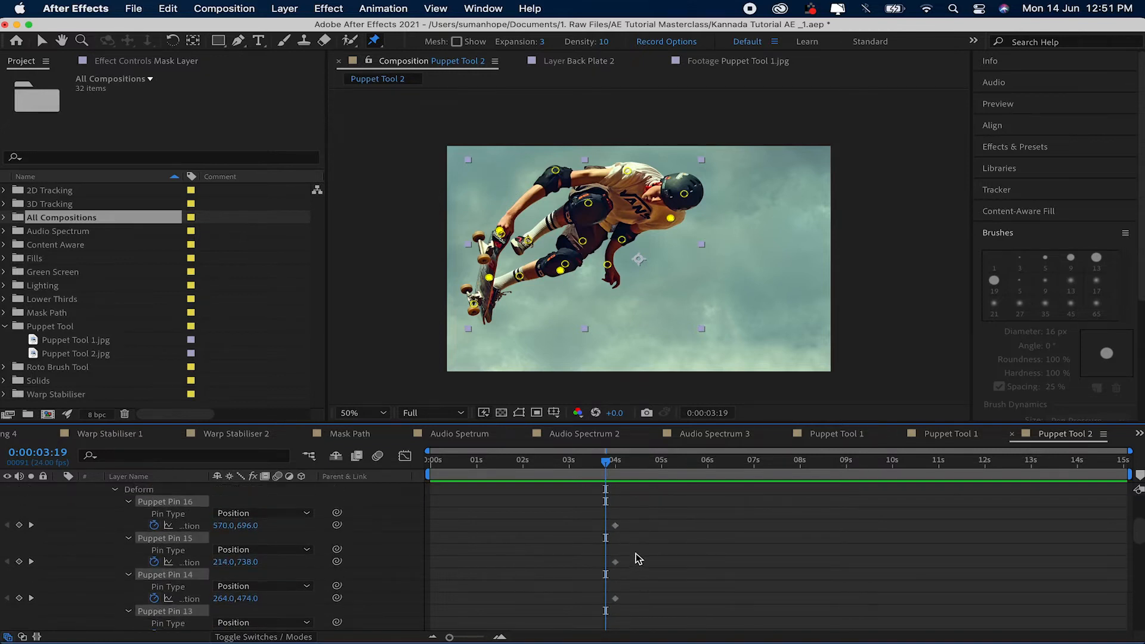
scroll(638, 559, "down", 4)
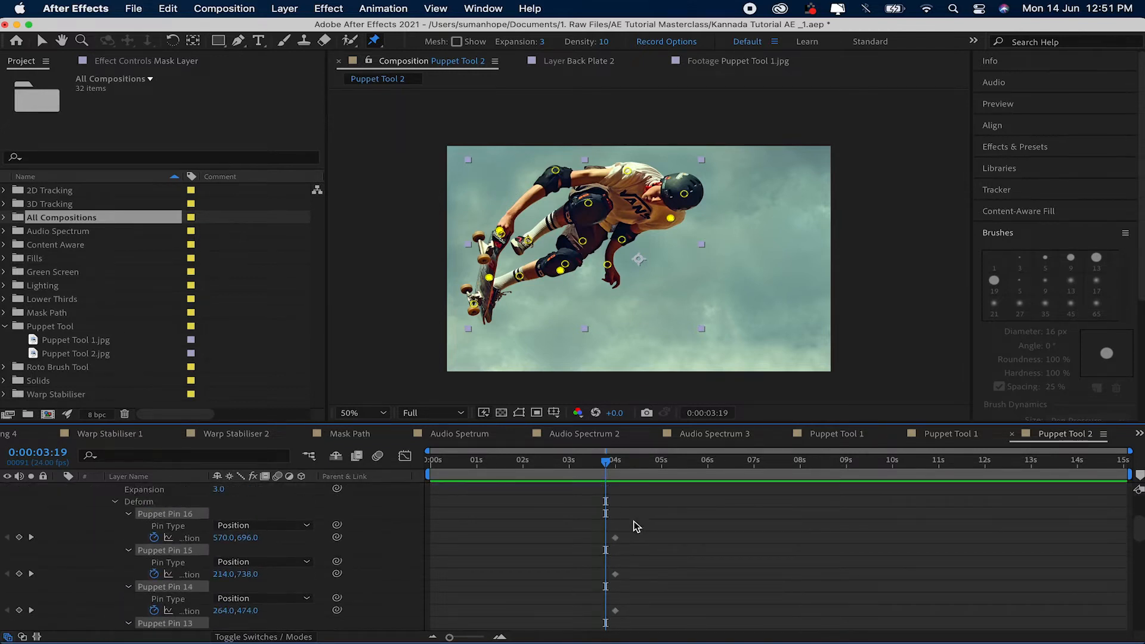
left_click_drag(636, 522, 564, 638)
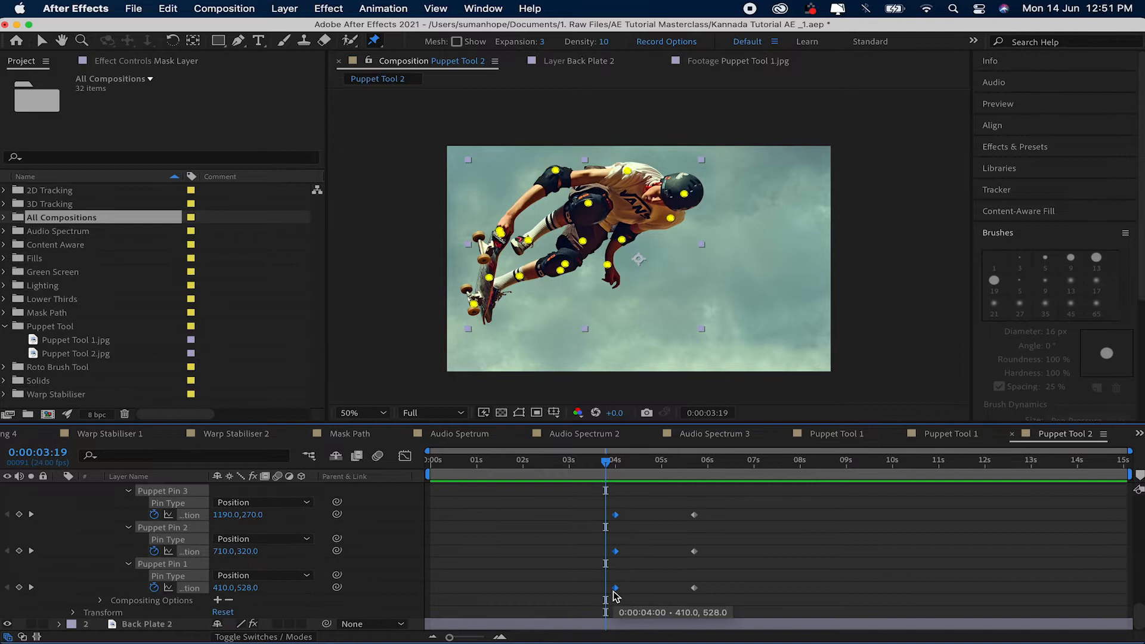
left_click_drag(614, 590, 436, 593)
left_click_drag(460, 475, 428, 477)
key("space")
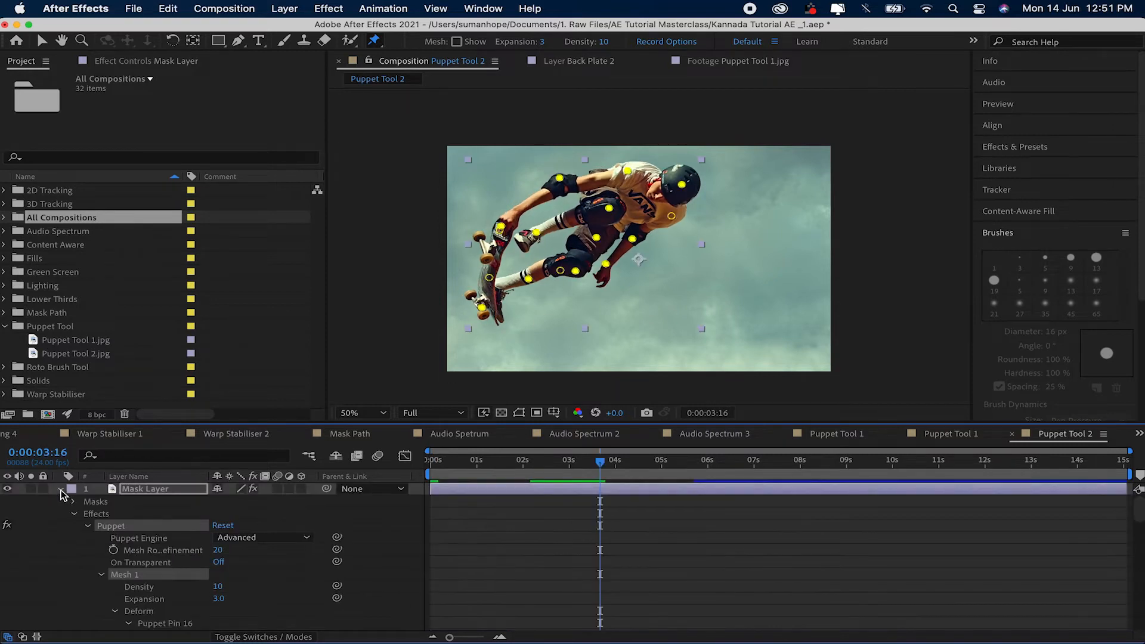
Collapse the Mask Layer's properties and set a Position keyframe for the layer at 0:00:00:20
left_click(60, 490)
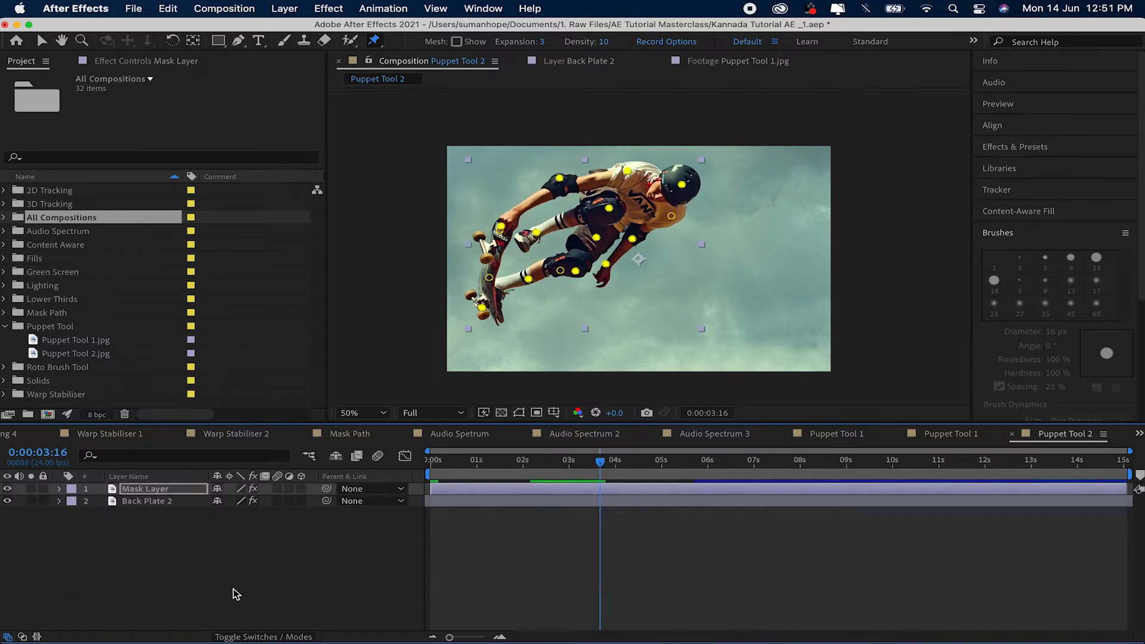
left_click(131, 494)
key("Home")
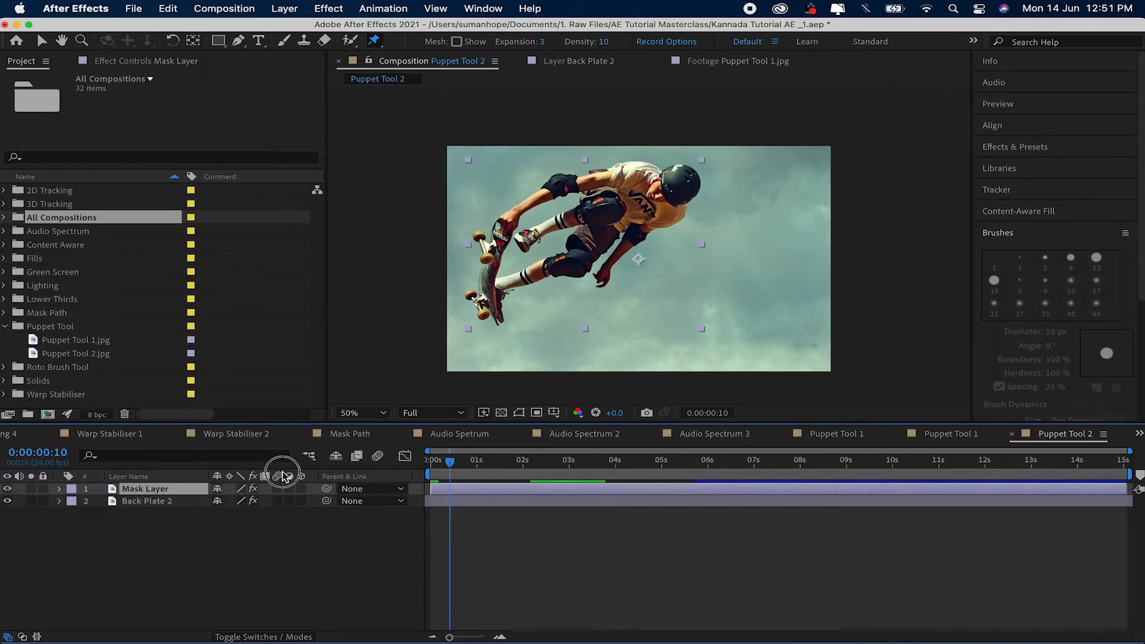
key("v")
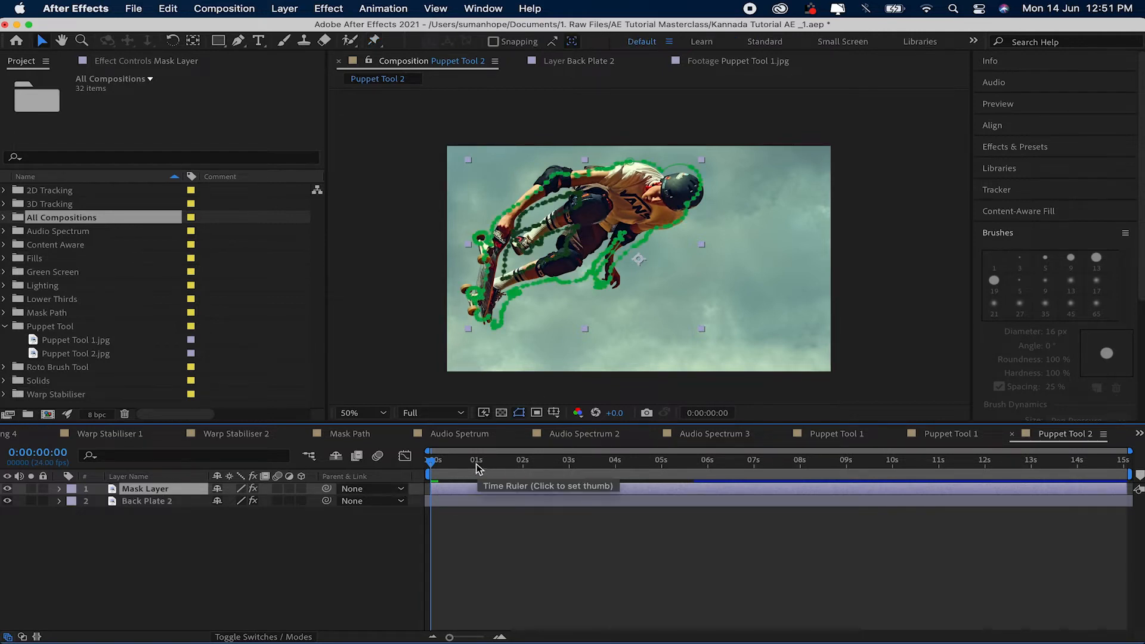
left_click_drag(462, 467, 470, 467)
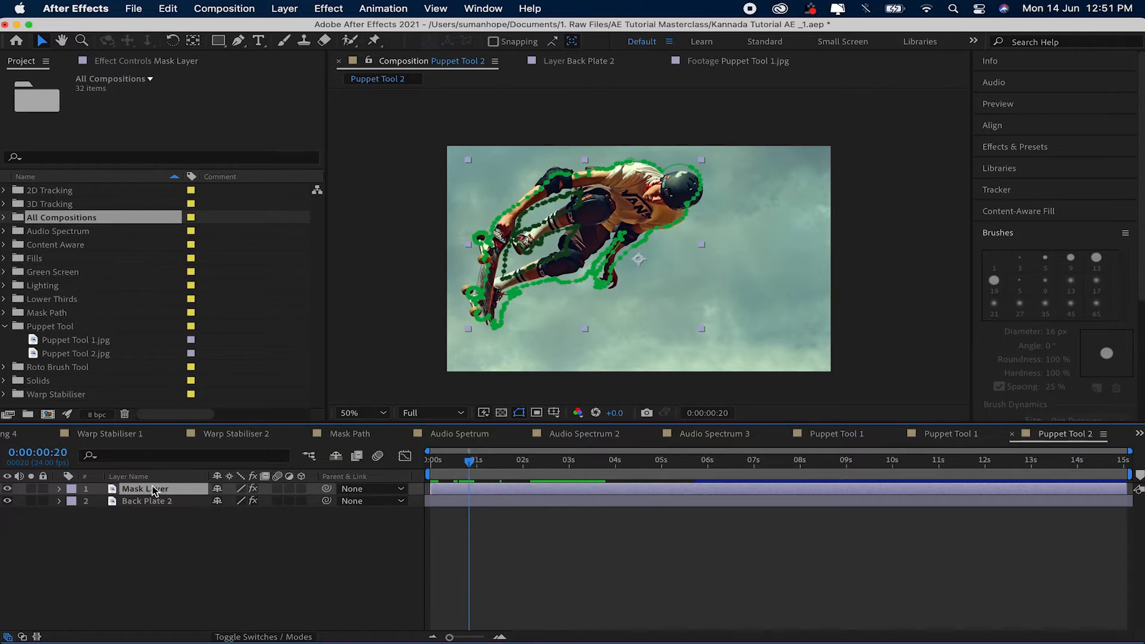
key("p")
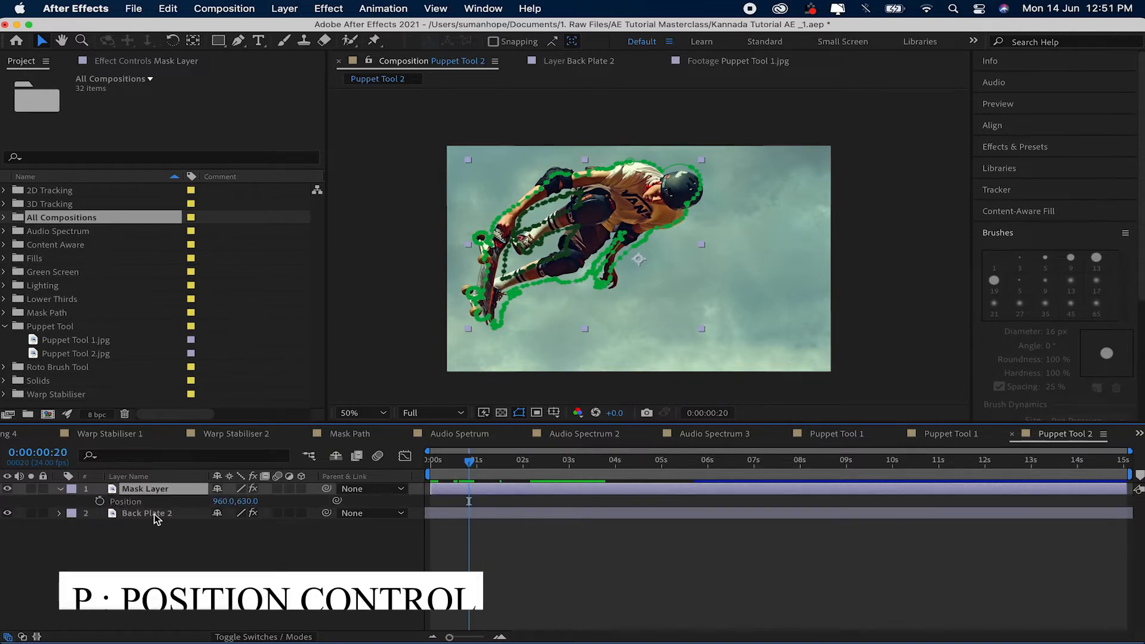
left_click(100, 504)
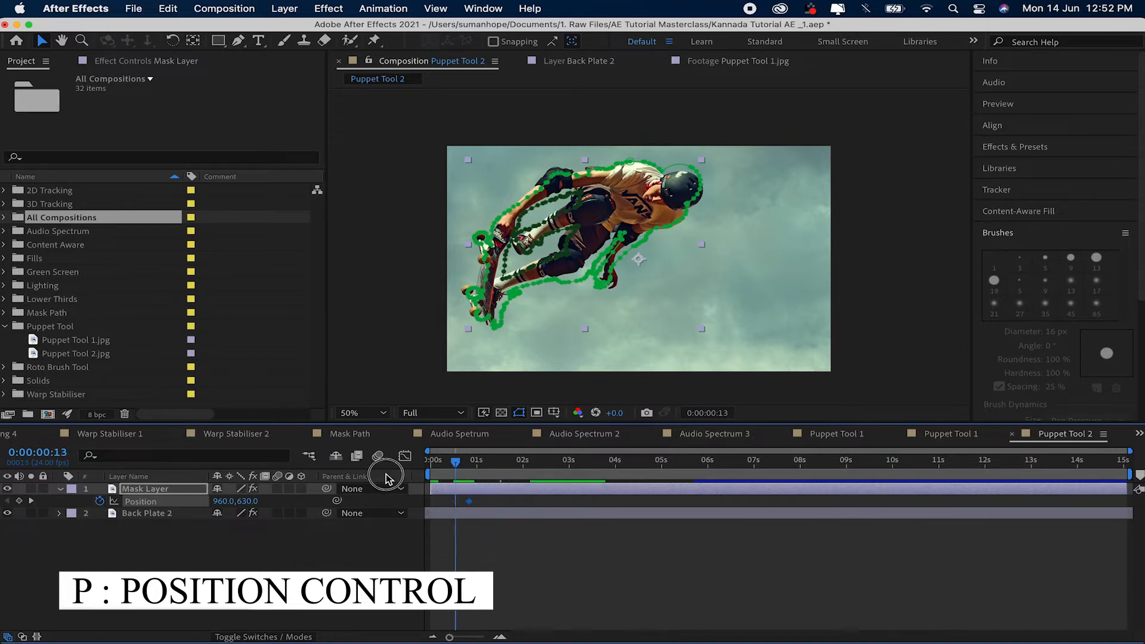
At 0:00:00:00, move the Mask Layer horizontally out of frame to about -348, 630 and preview the entrance
key("Home")
left_click_drag(631, 216, 378, 222)
left_click(517, 596)
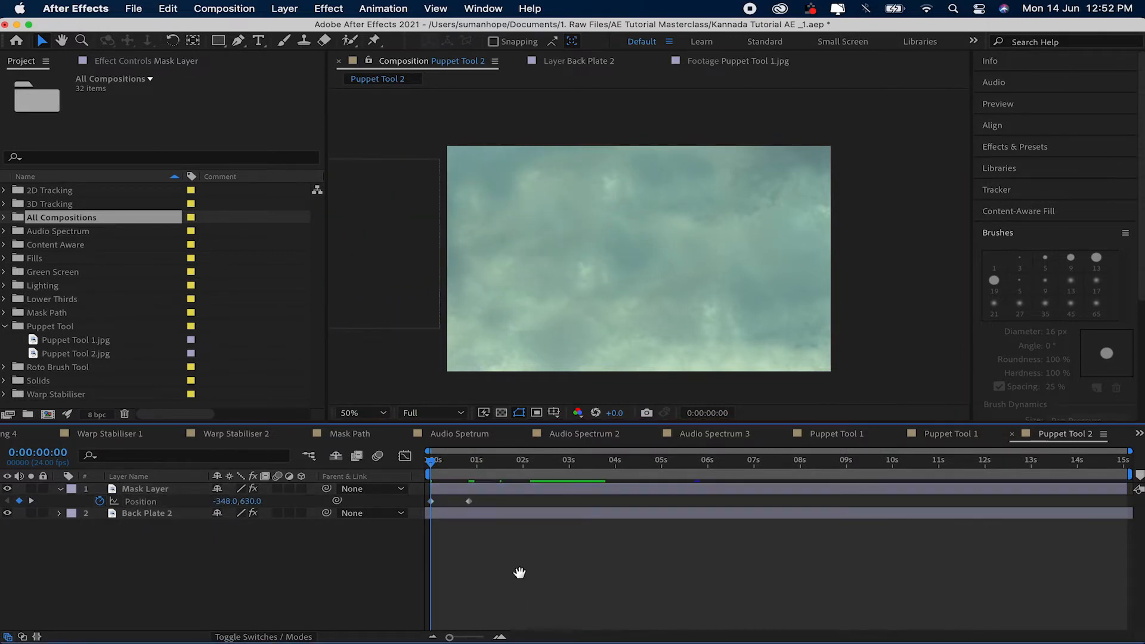
key("space")
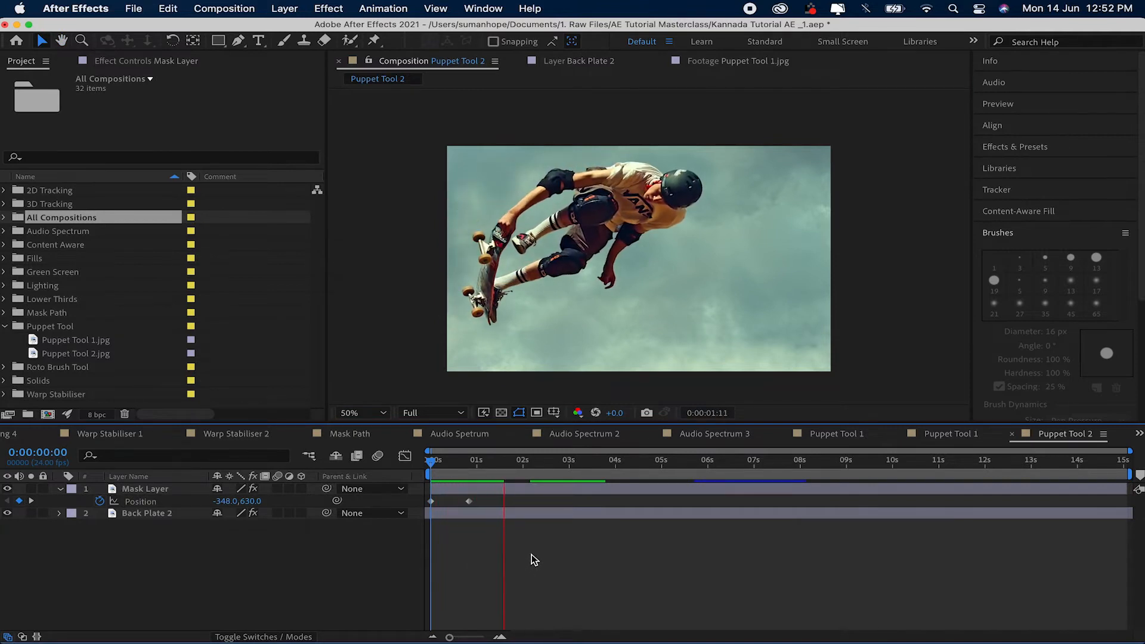
key("space")
left_click(427, 464)
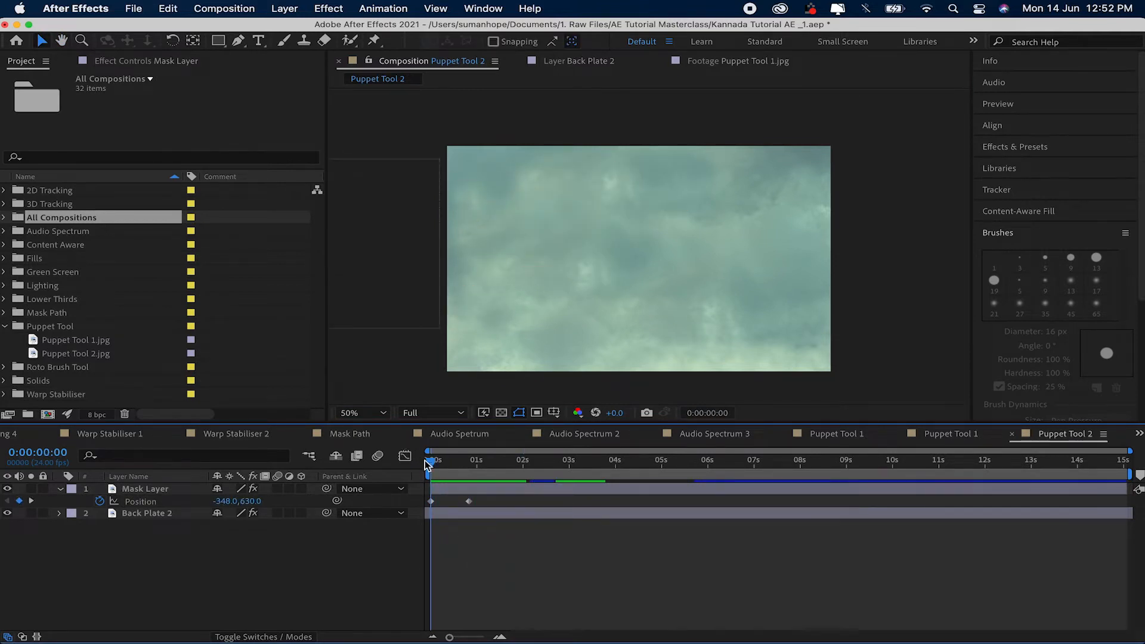
Ease the Mask Layer's two Position keyframes with a speed curve that peaks early and slows to zero, and preview it
left_click_drag(480, 503, 443, 505)
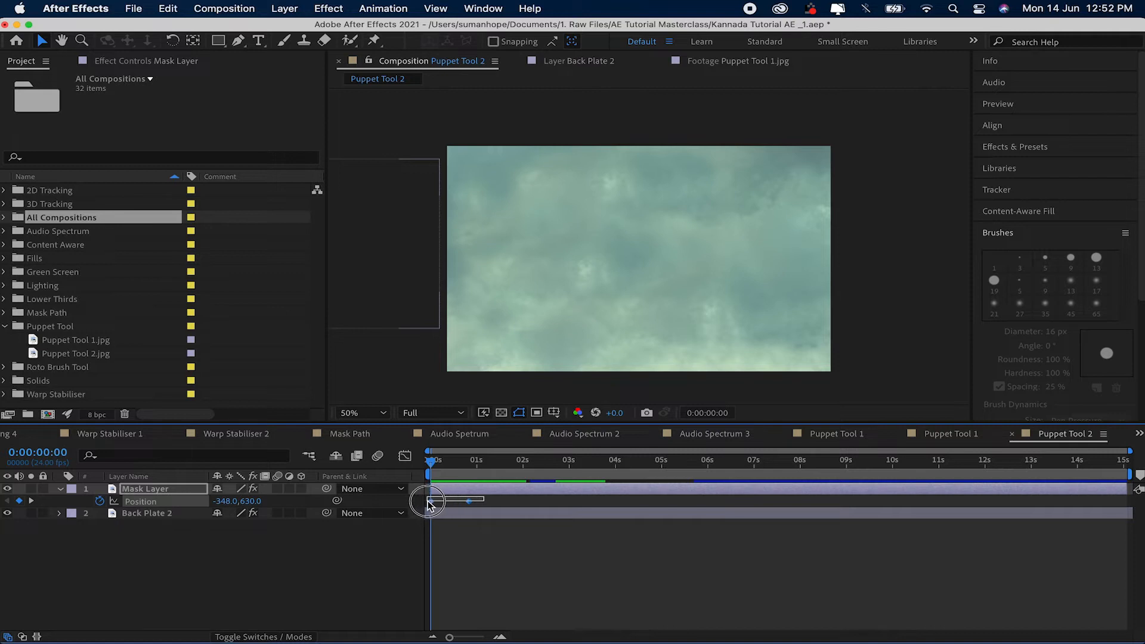
left_click(405, 456)
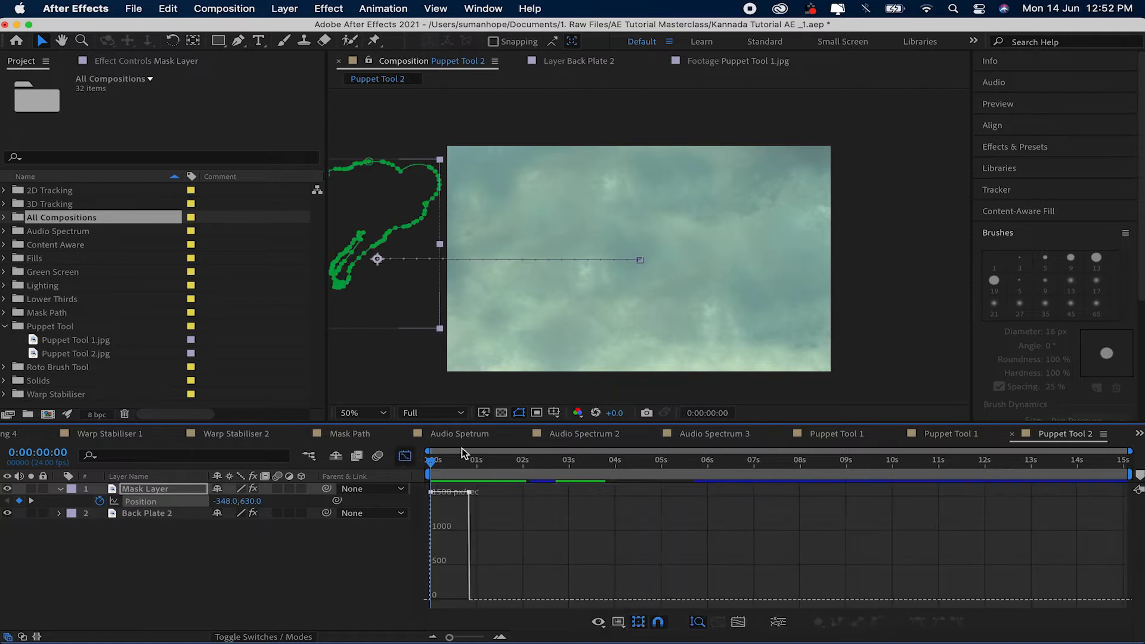
left_click(463, 492)
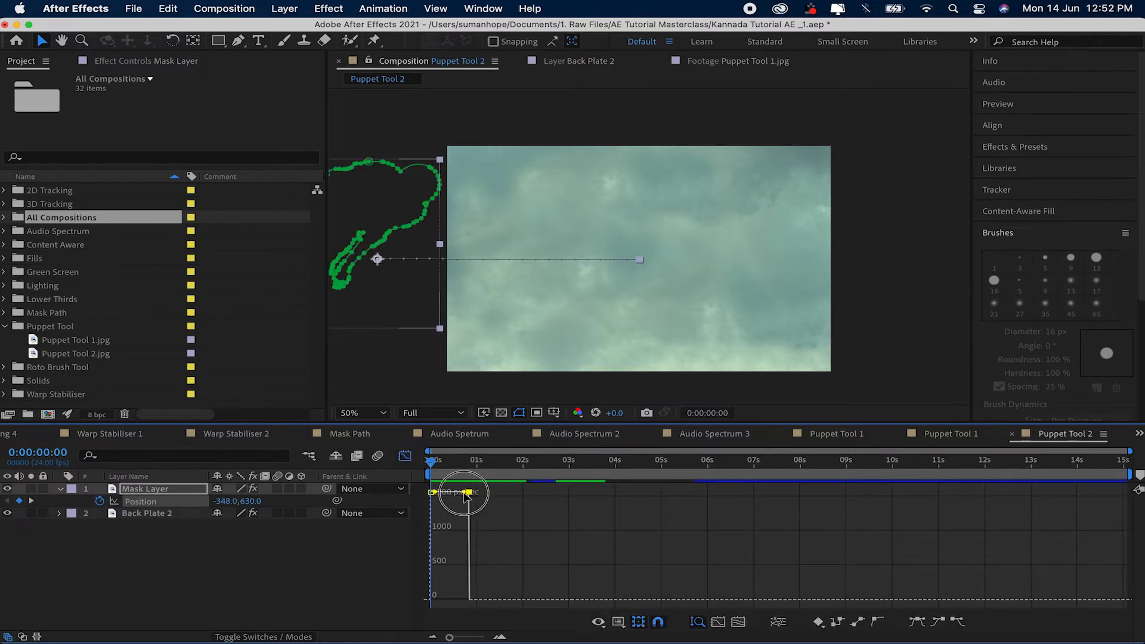
left_click_drag(467, 493, 422, 602)
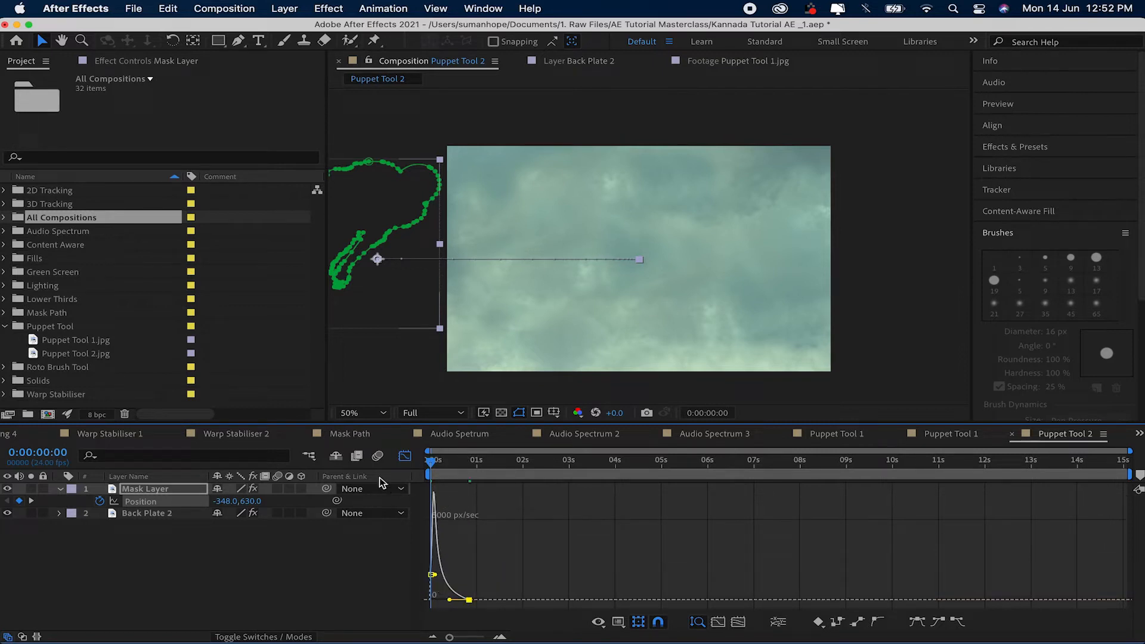
left_click(405, 455)
key("space")
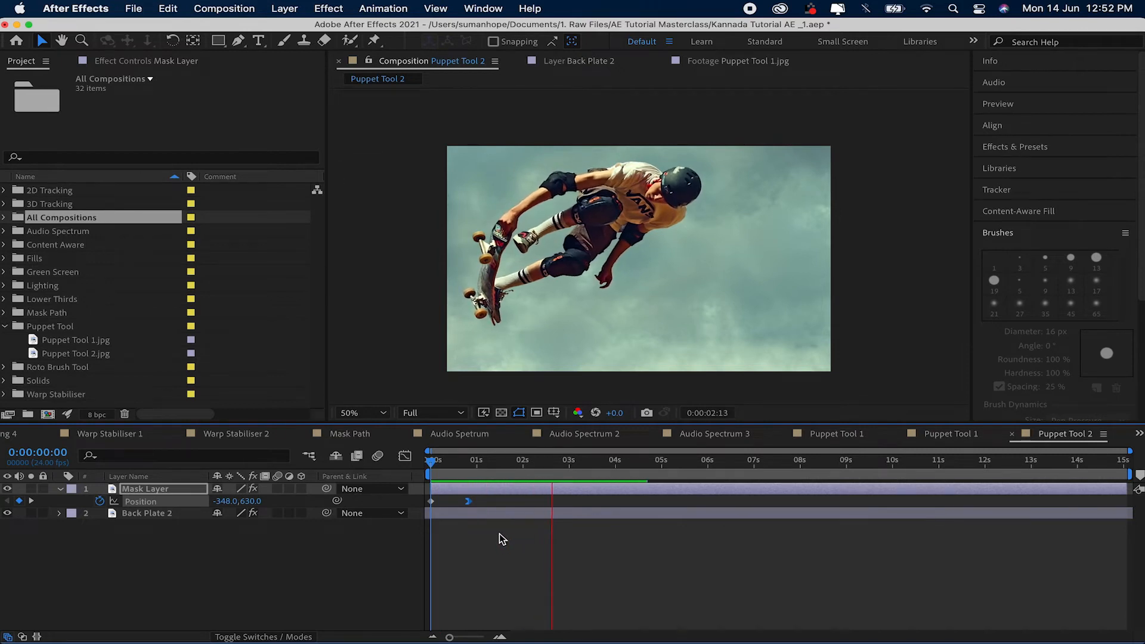
key("space")
At 0:00:01:08, collapse the layer properties and create a new text layer reading SKATER
left_click_drag(468, 470, 492, 471)
left_click(202, 535)
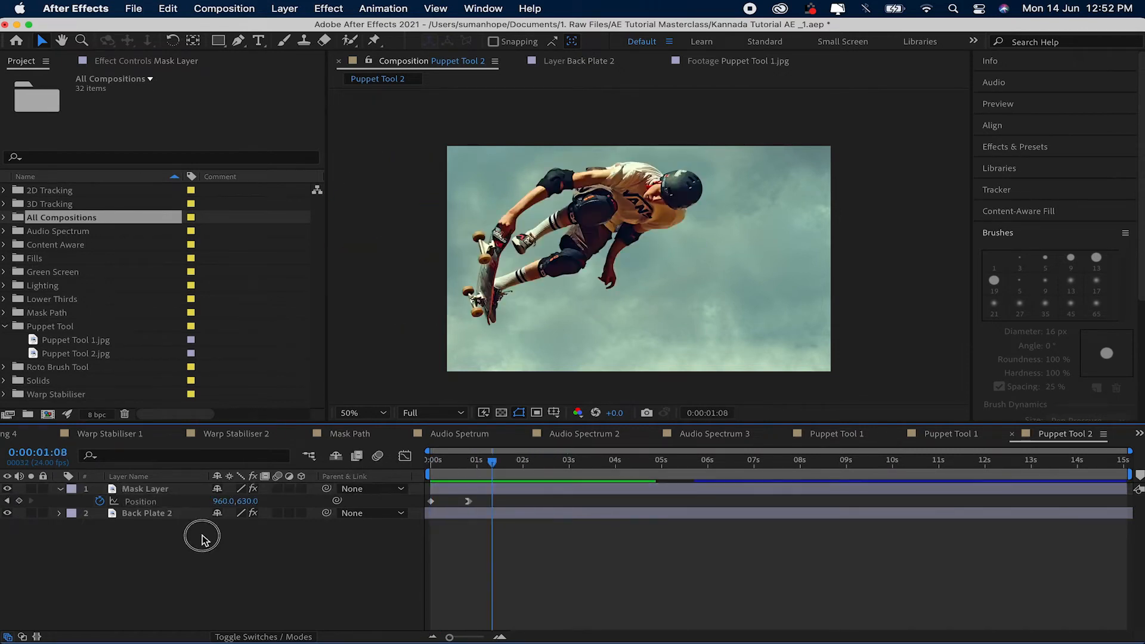
key("u")
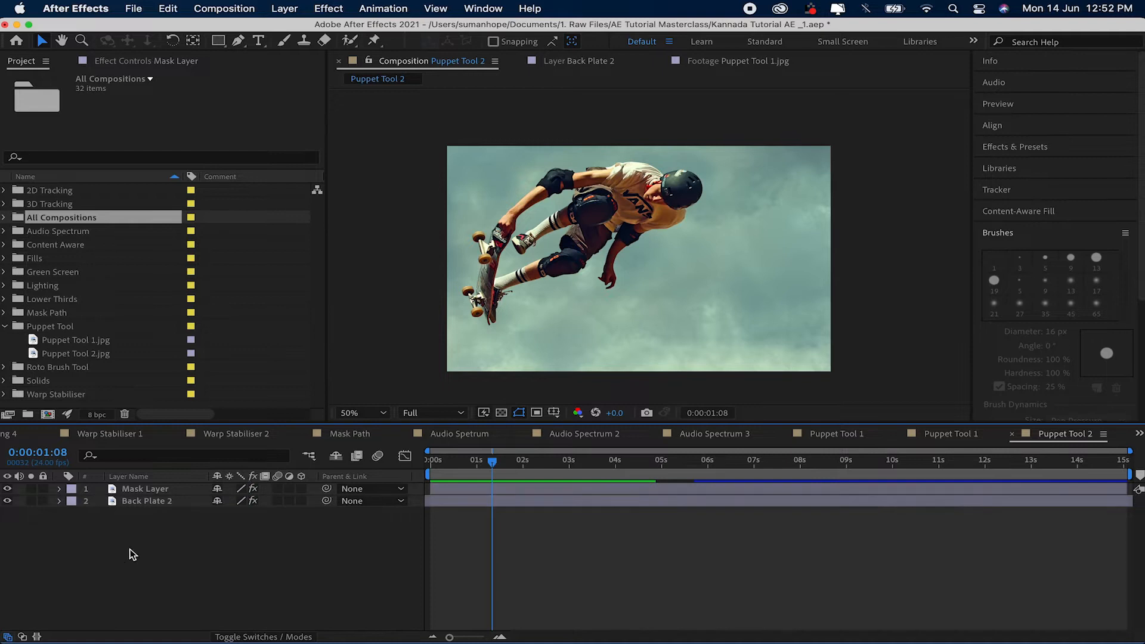
right_click(187, 567)
mouse_move(243, 471)
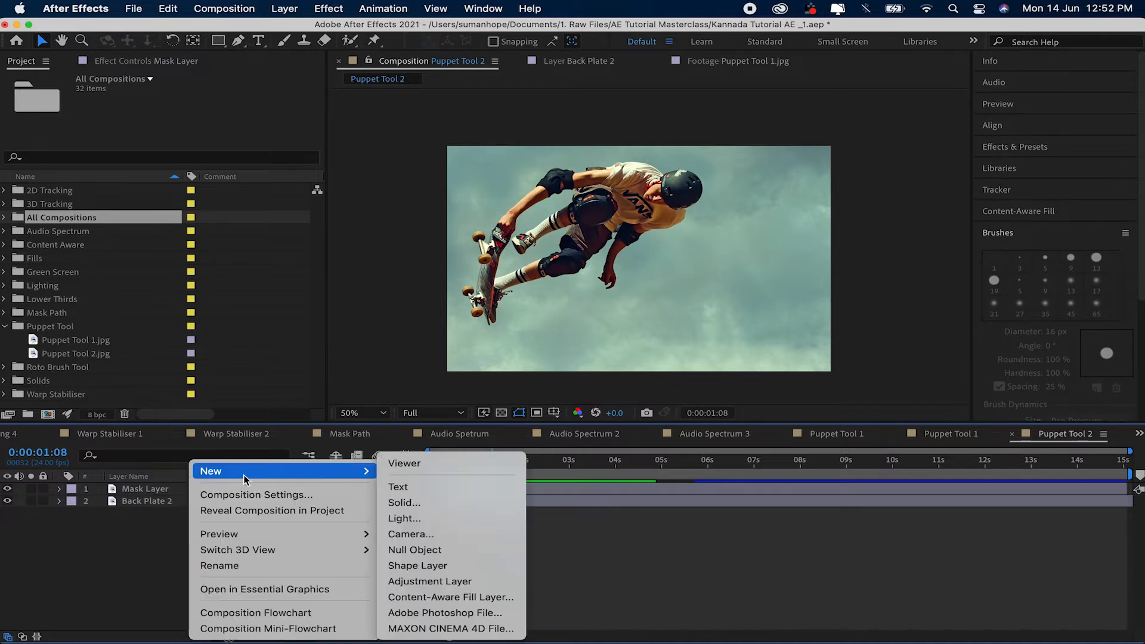
left_click(398, 488)
type("SKATER")
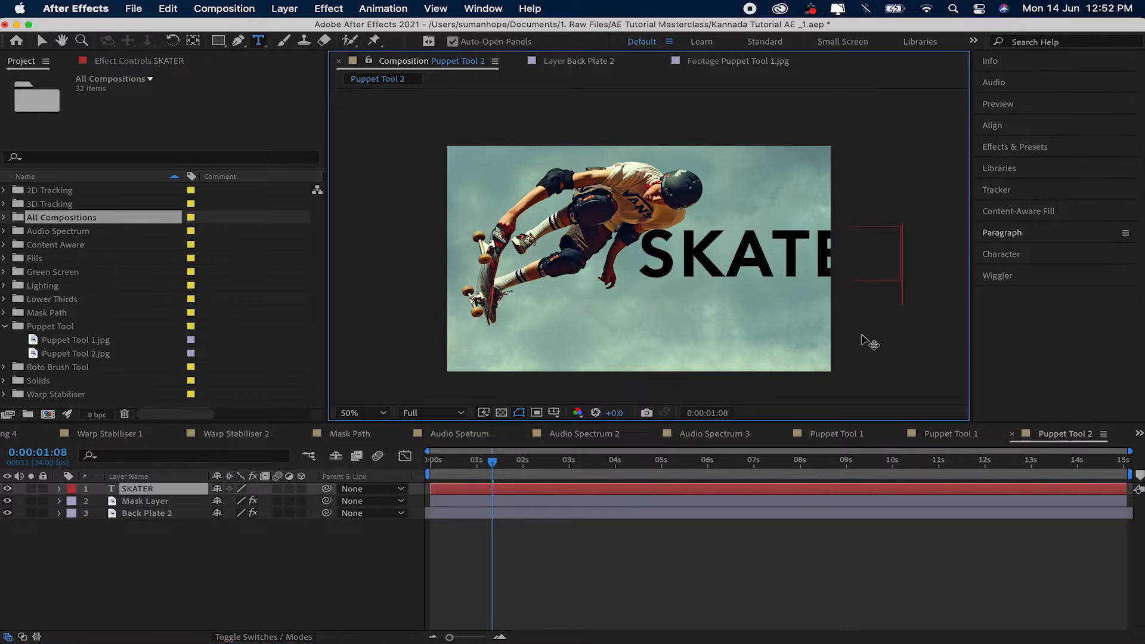
Shift the SKATER text fully inside the frame and reorder its layer between Mask Layer and Back Plate 2
left_click(139, 544)
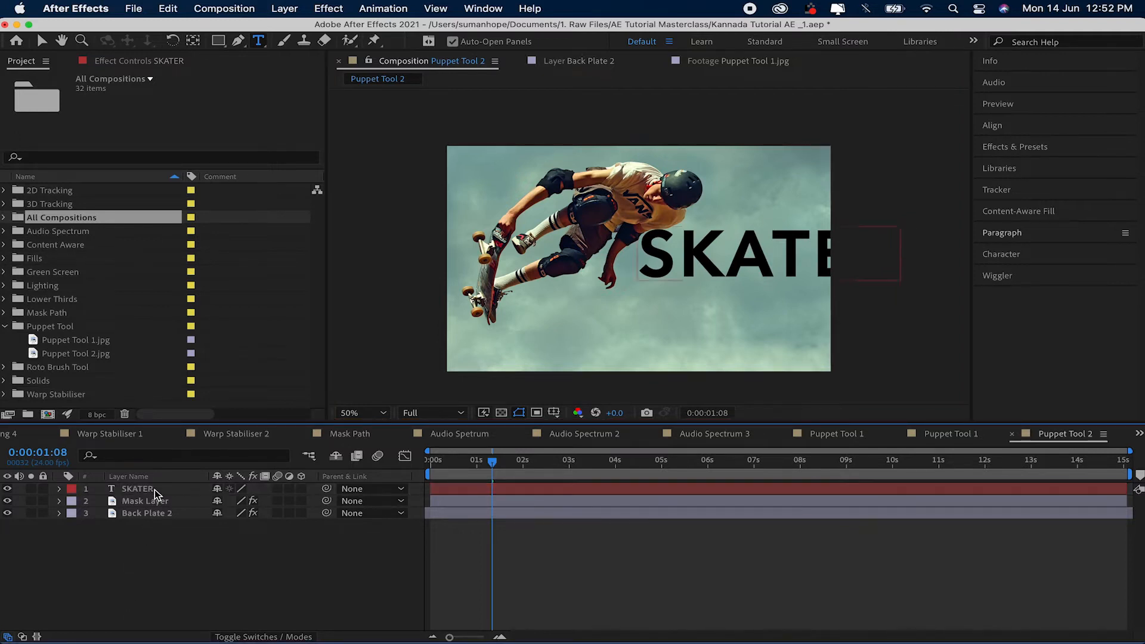
left_click(155, 489)
key("v")
left_click(710, 290)
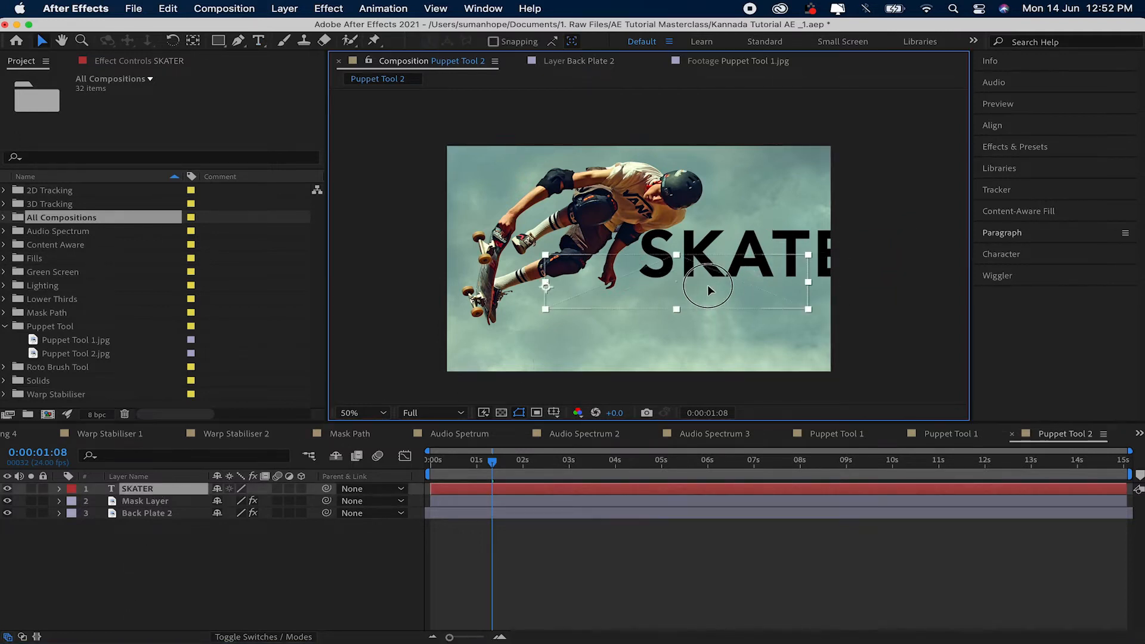
left_click_drag(710, 291, 710, 290)
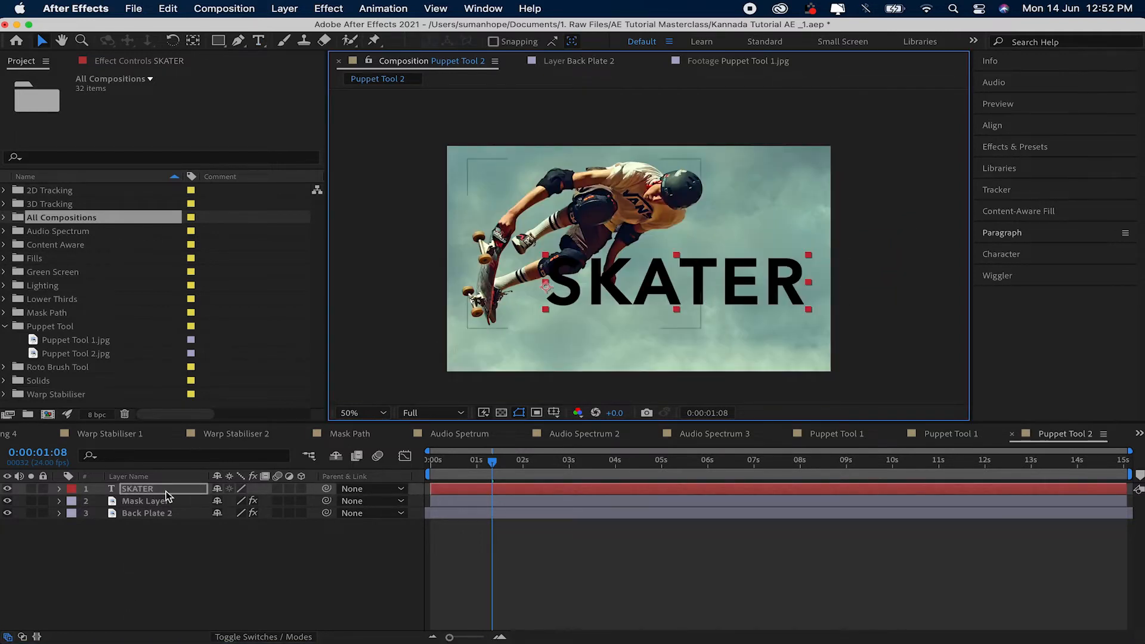
left_click_drag(154, 494, 153, 508)
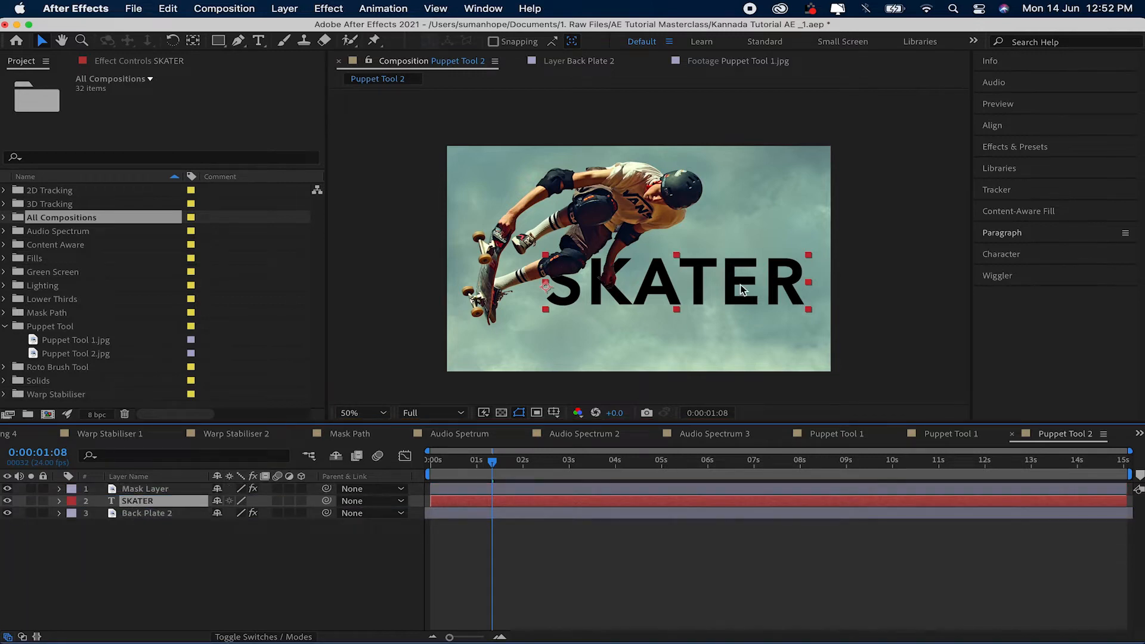
At 0:00:00:20, place the SKATER text at a smaller size behind the skateboarder's trailing hand, at about 800, 706
left_click_drag(740, 284, 960, 255)
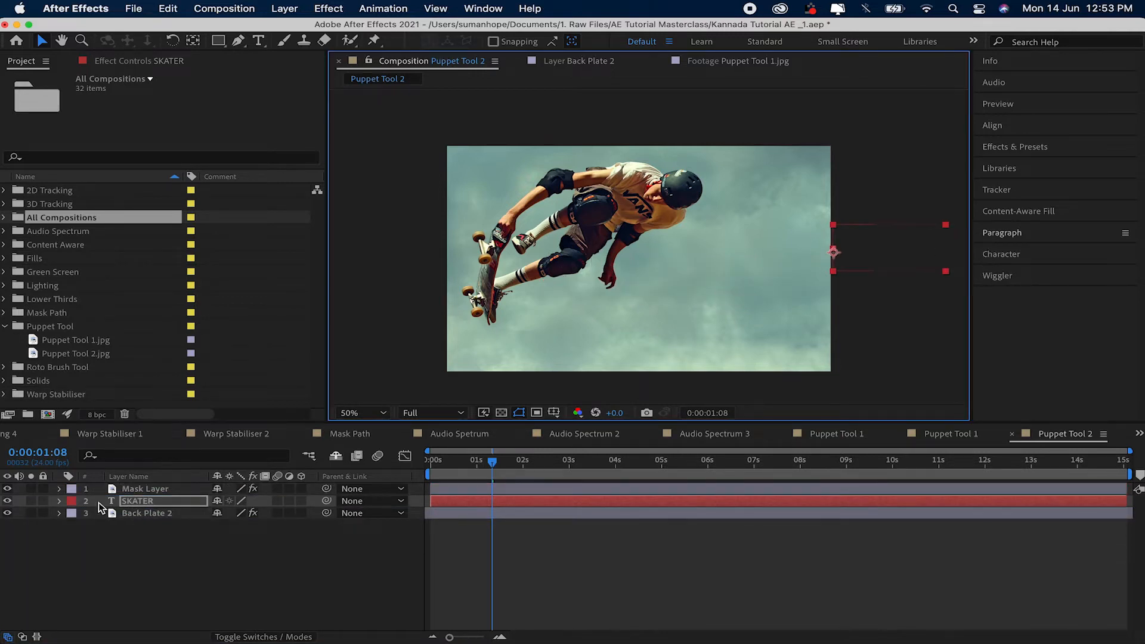
left_click(149, 489)
left_click(470, 470)
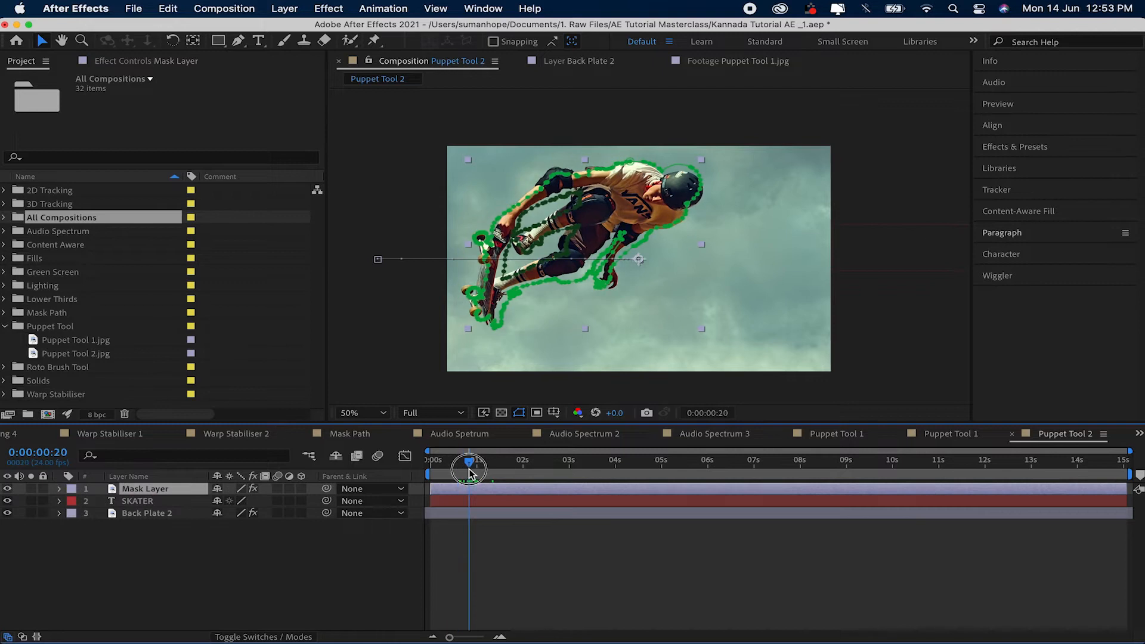
left_click_drag(892, 241, 725, 271)
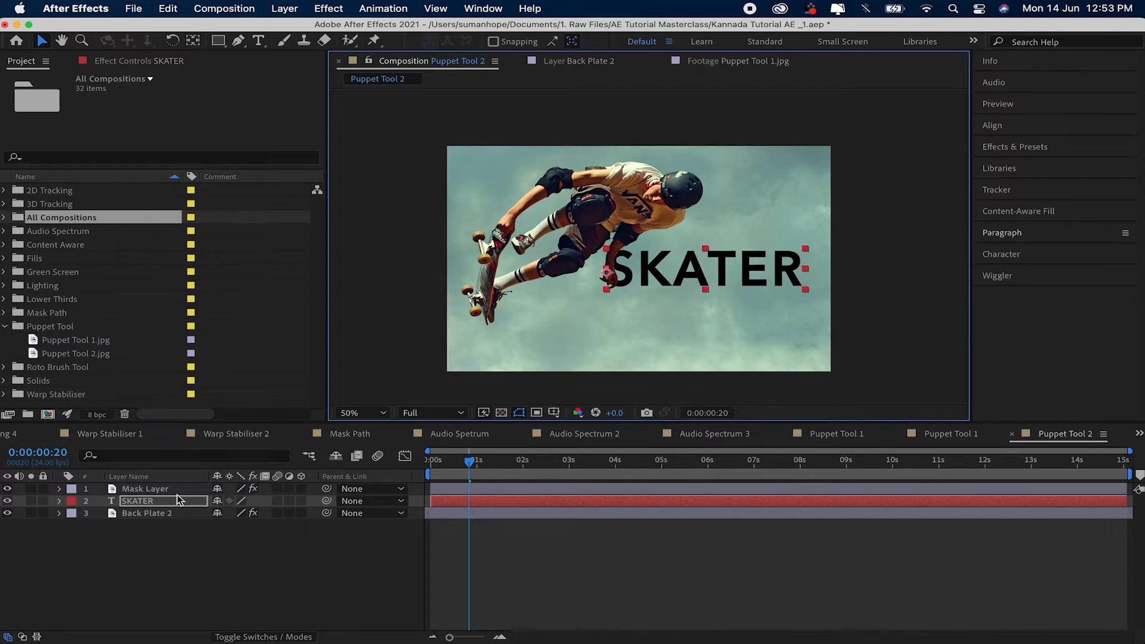
Set a Position keyframe for the SKATER layer at 0:00:00:20 and return the current time to 0:00:00:00
left_click(124, 503)
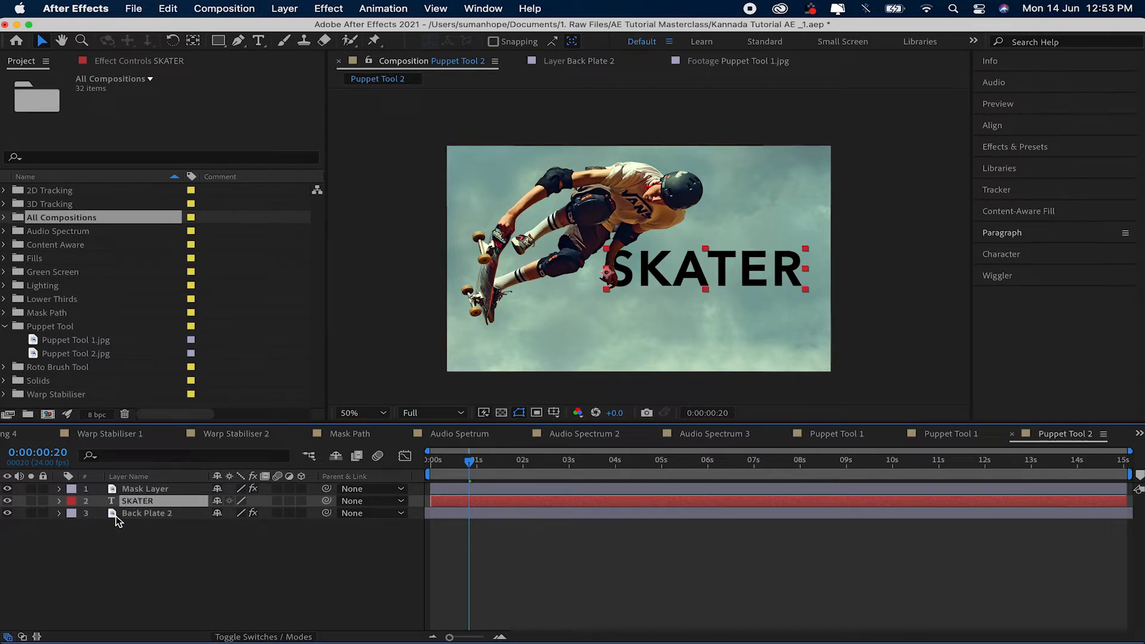
key("p")
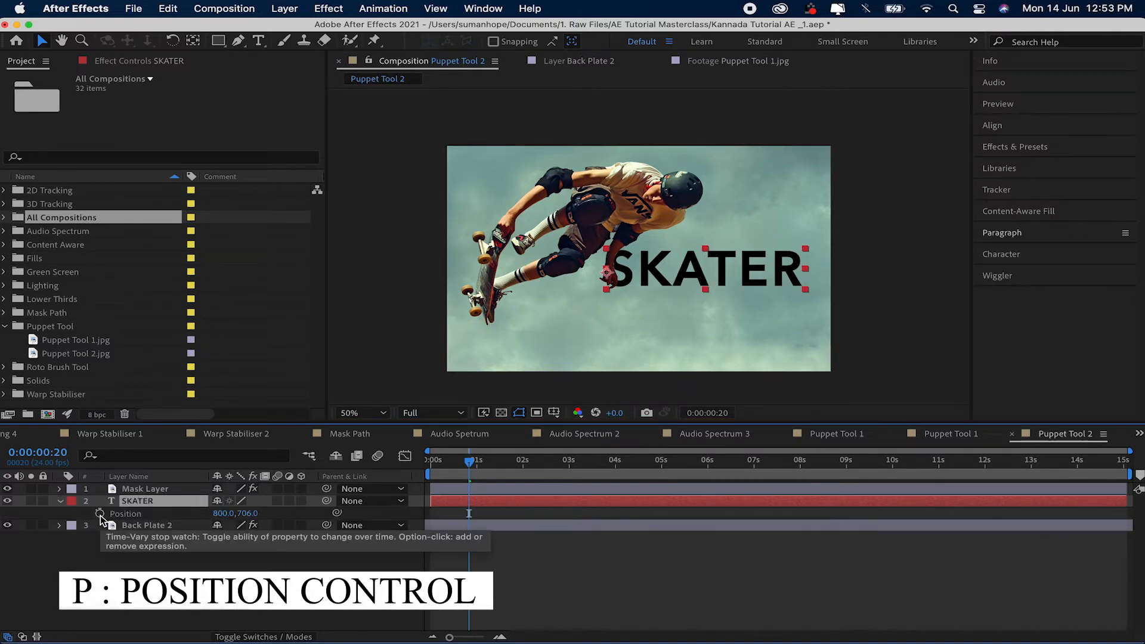
left_click(100, 514)
left_click_drag(468, 470, 430, 470)
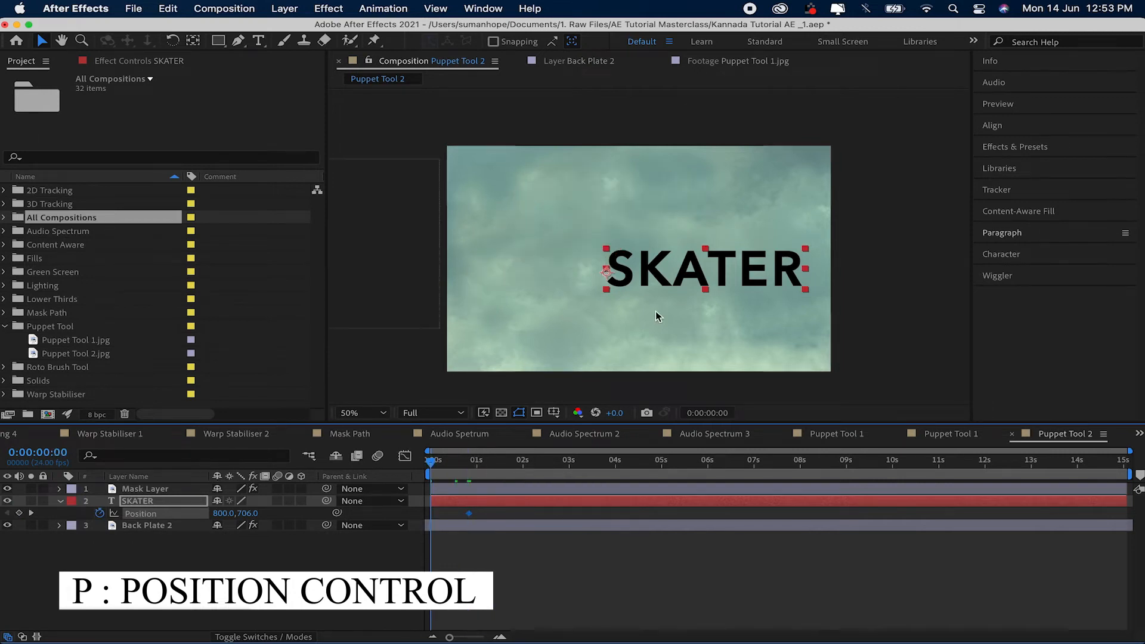
At 0:00:00:00, move the SKATER text horizontally out of the frame's right side to about 1956, 706 and preview the slide-in
left_click_drag(708, 273, 934, 269)
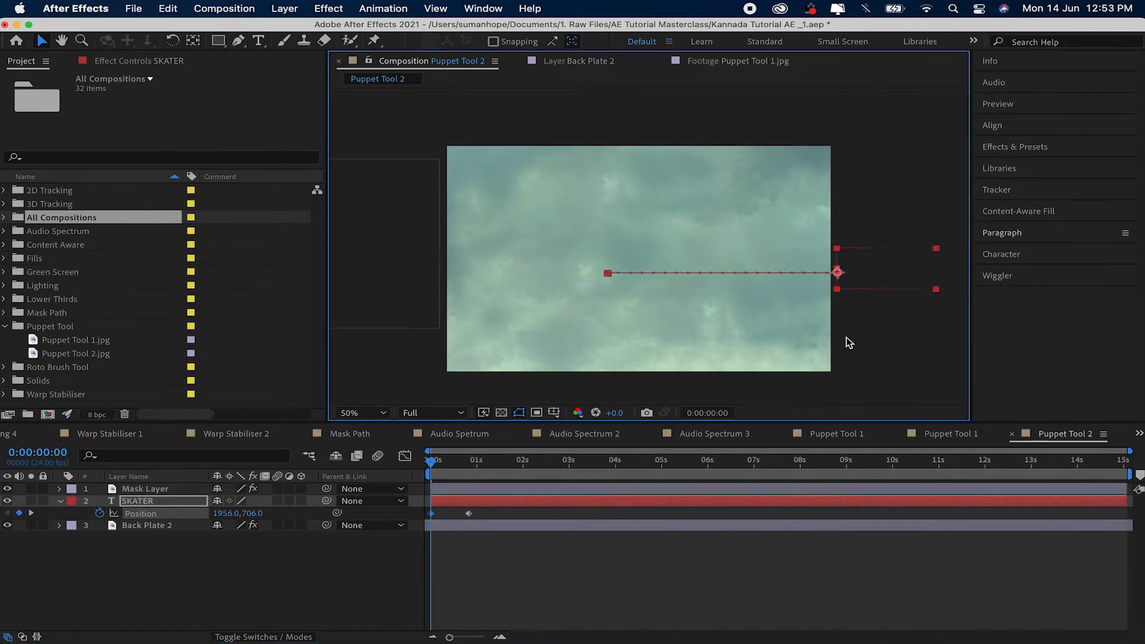
key("space")
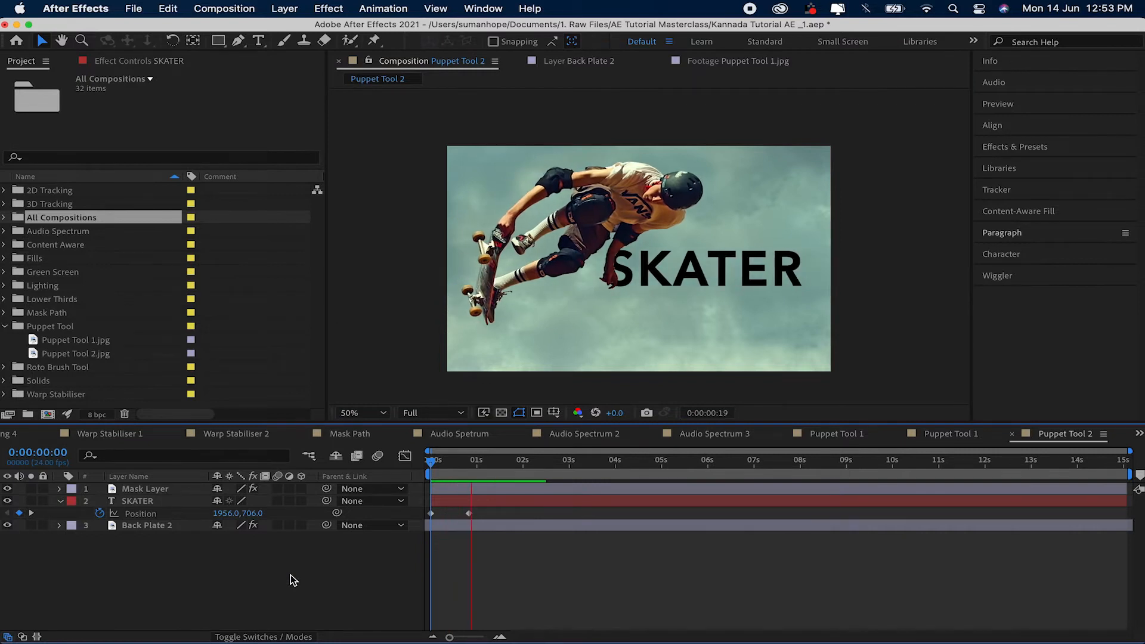
left_click(536, 468)
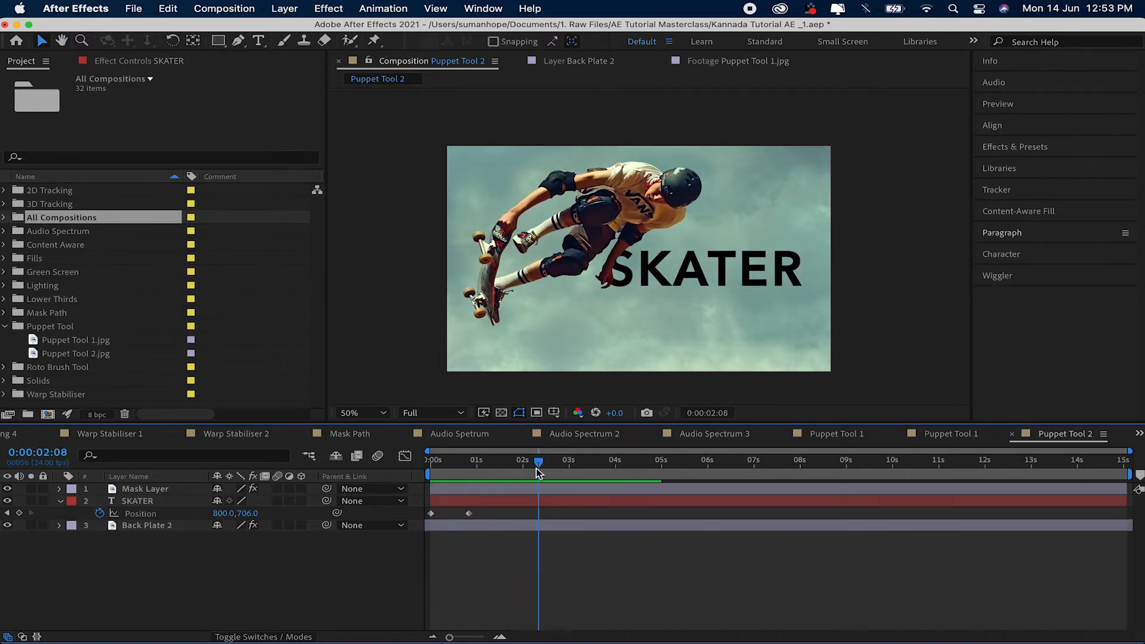
Shift both SKATER Position keyframes about half a second later on the timeline and preview the delayed title entrance
left_click(477, 503)
left_click_drag(477, 513, 451, 518)
key("Home")
key("space")
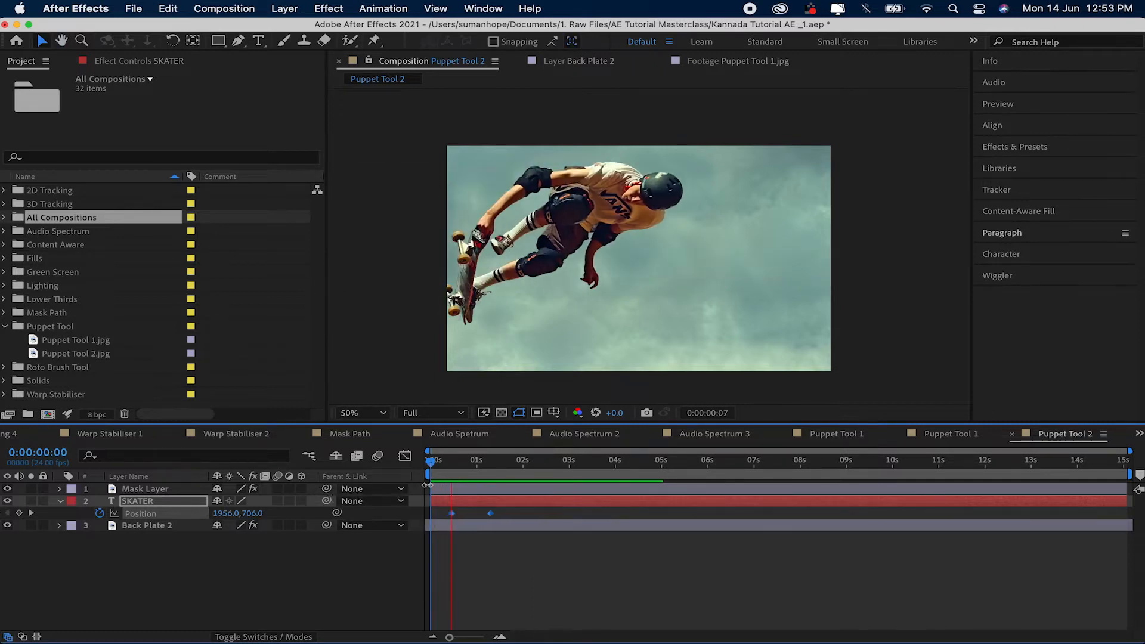
key("space")
left_click(515, 547)
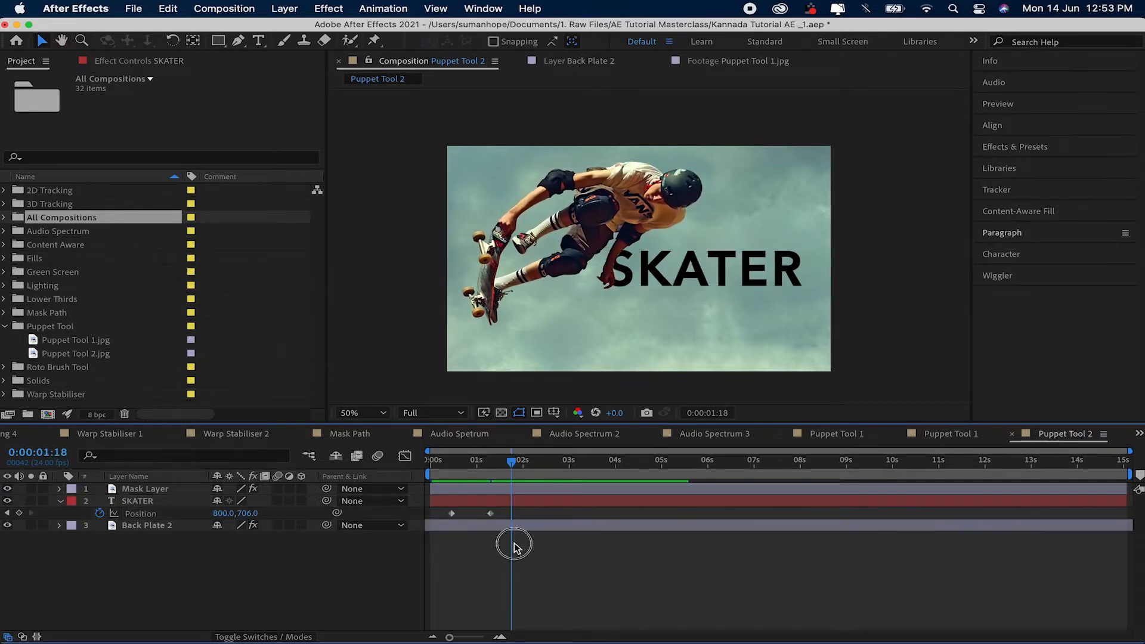
Ease SKATER into its last Position keyframe, reshape the speed graph to peak early and slow down gradually, and preview the motion
left_click_drag(497, 514, 450, 594)
left_click(405, 455)
left_click(490, 493)
left_click_drag(447, 604, 451, 594)
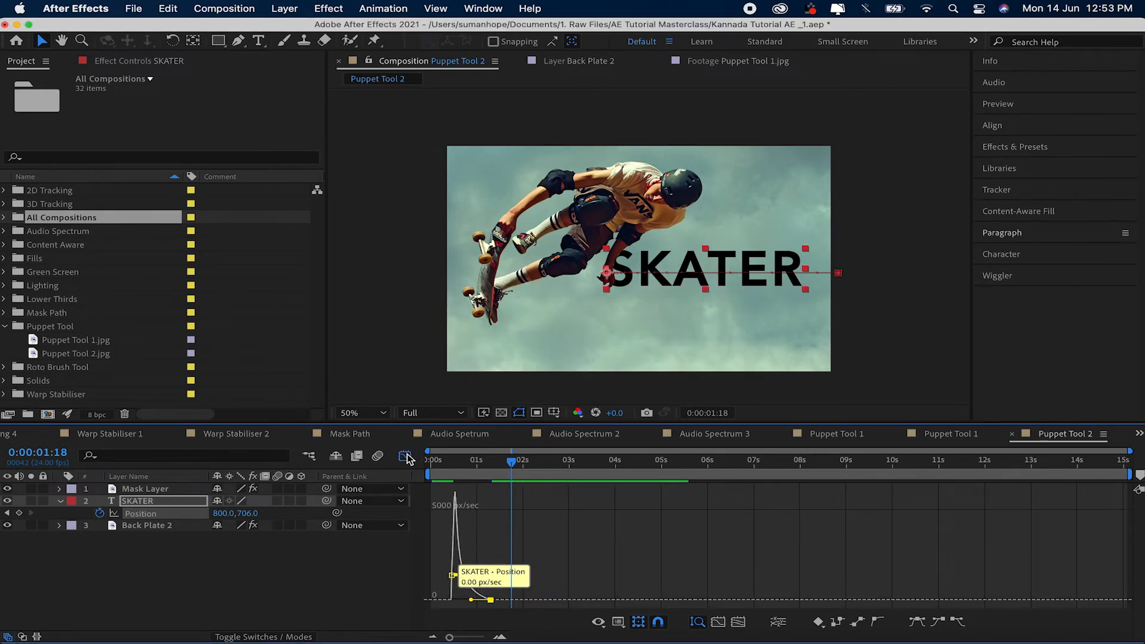
left_click(405, 456)
key("Home")
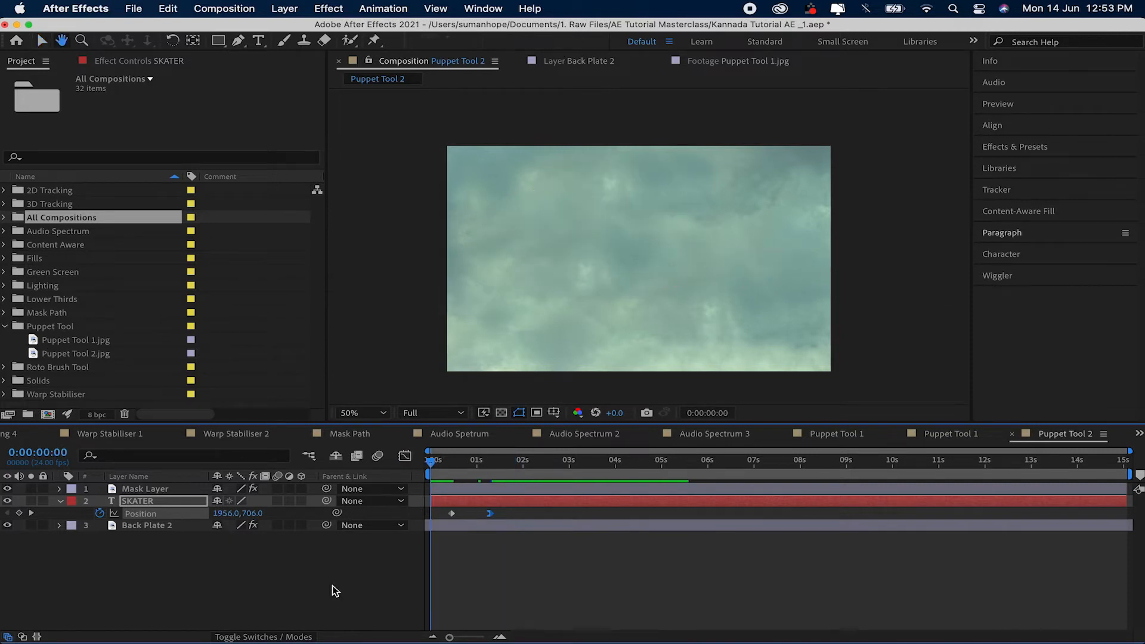
key("space")
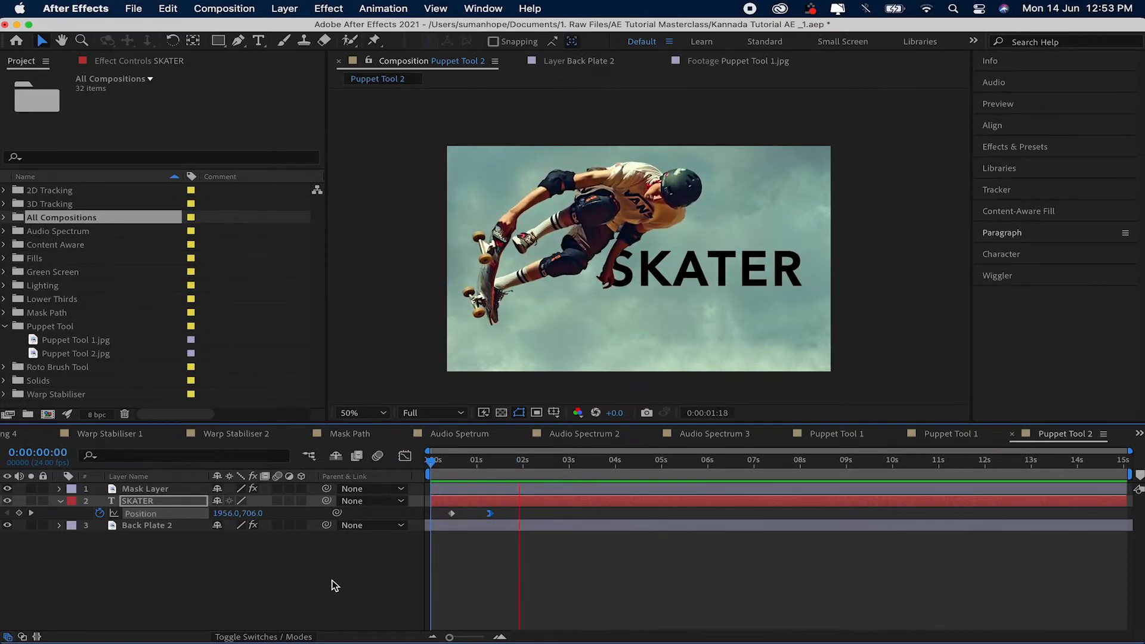
key("space")
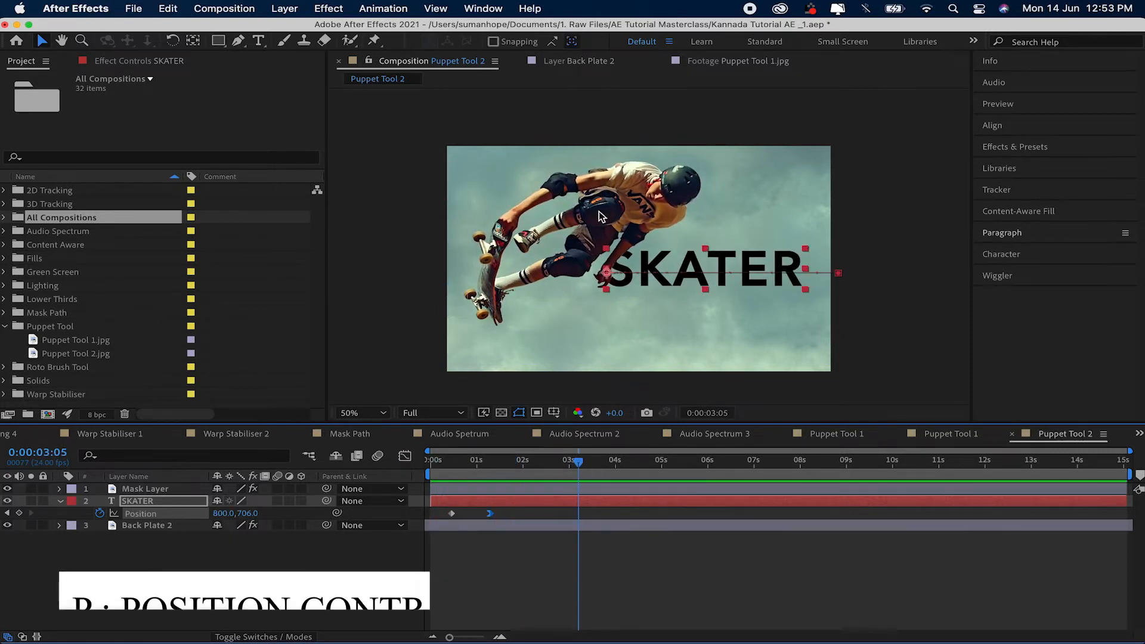
Add a Position keyframe at 0:00:03:16 that drifts Mask Layer down and right to about 1068, 690, and preview the drift
left_click(154, 489)
key("p")
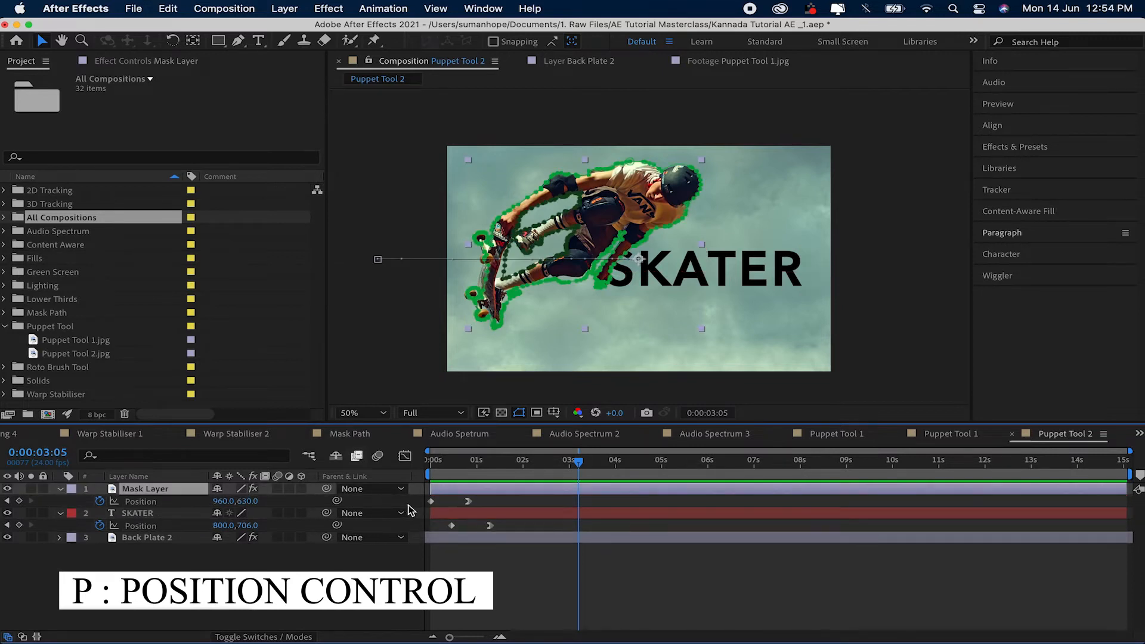
left_click_drag(478, 469, 600, 477)
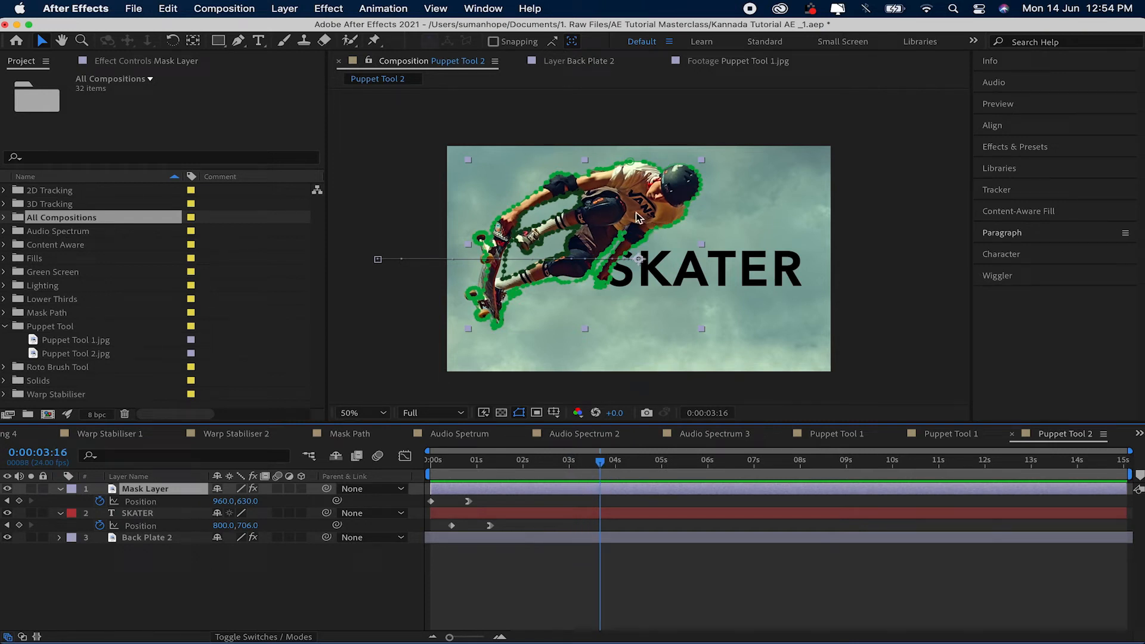
left_click_drag(636, 213, 660, 228)
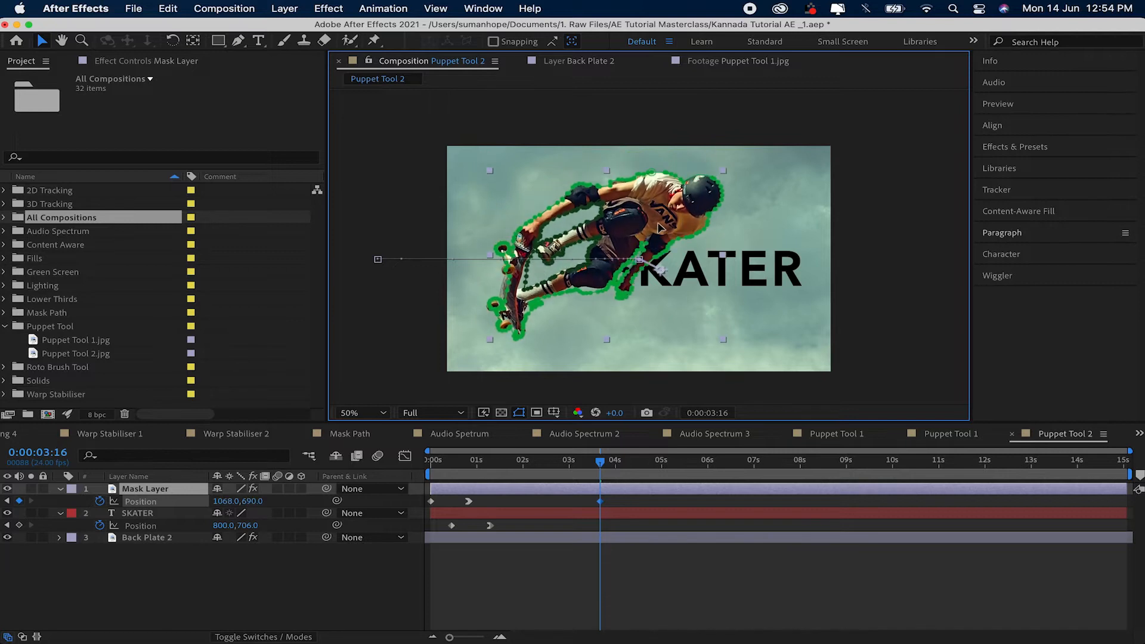
left_click_drag(587, 474, 468, 474)
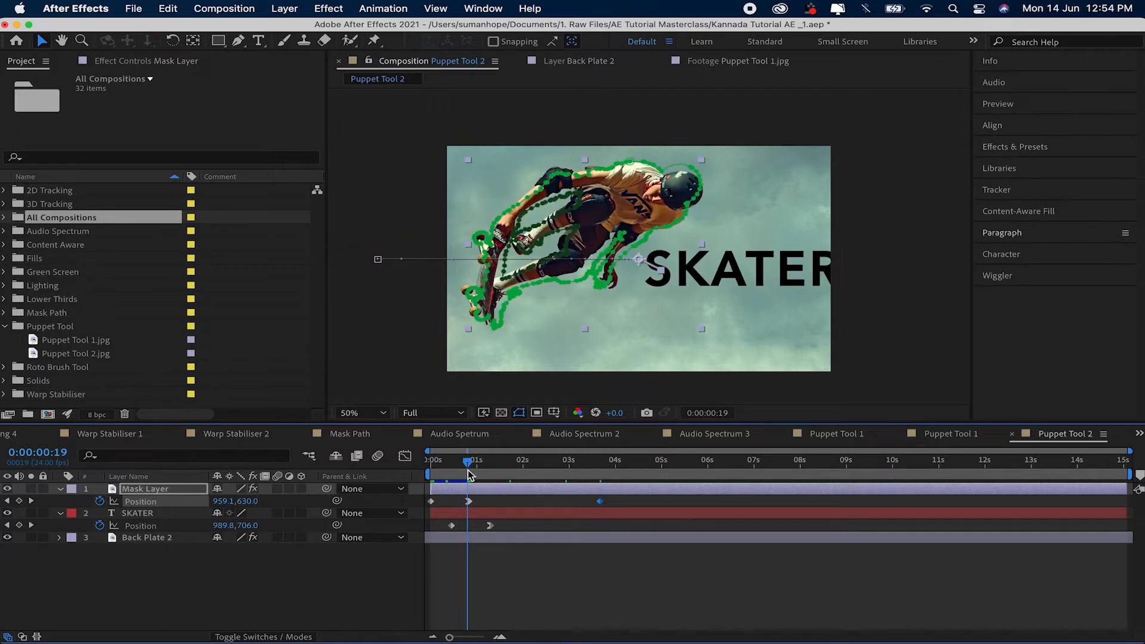
left_click(522, 565)
key("space")
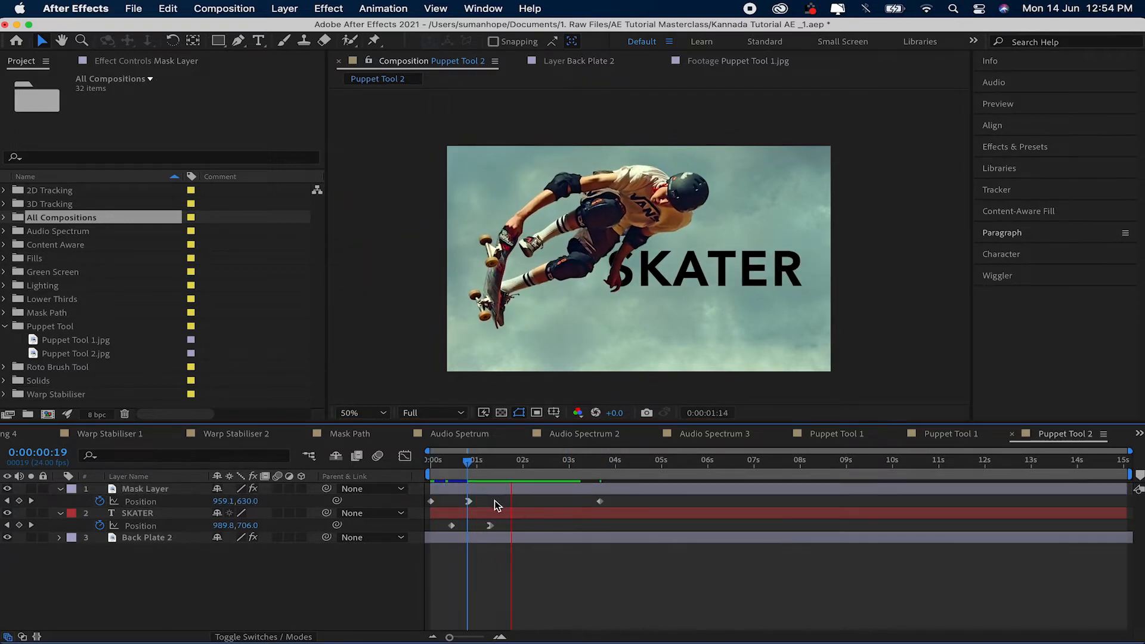
left_click(455, 471)
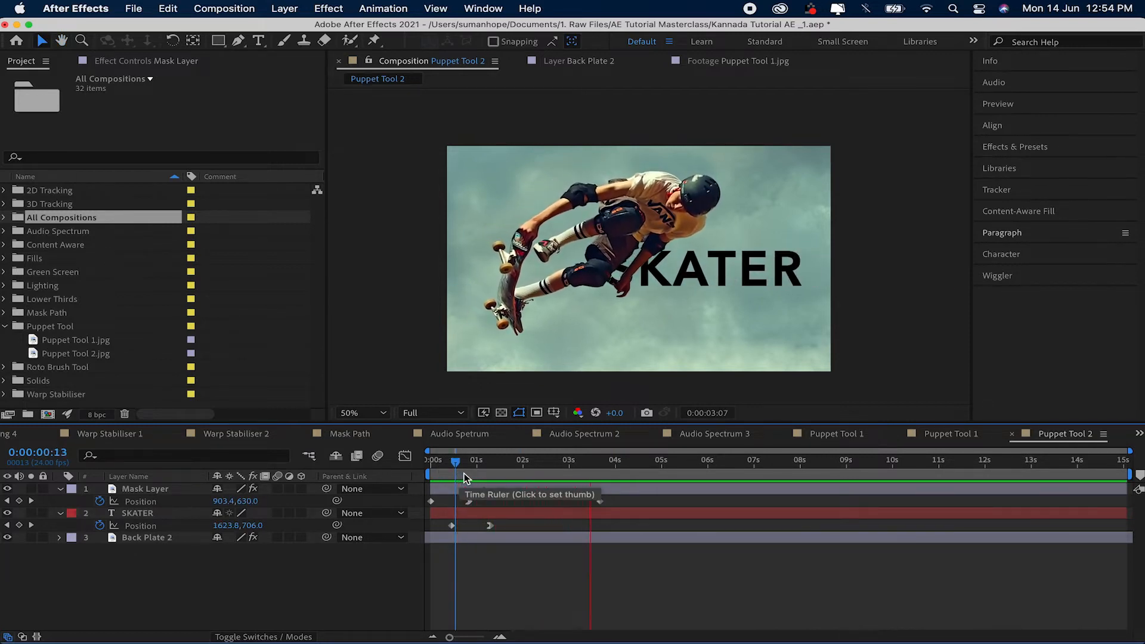
left_click_drag(470, 467, 581, 468)
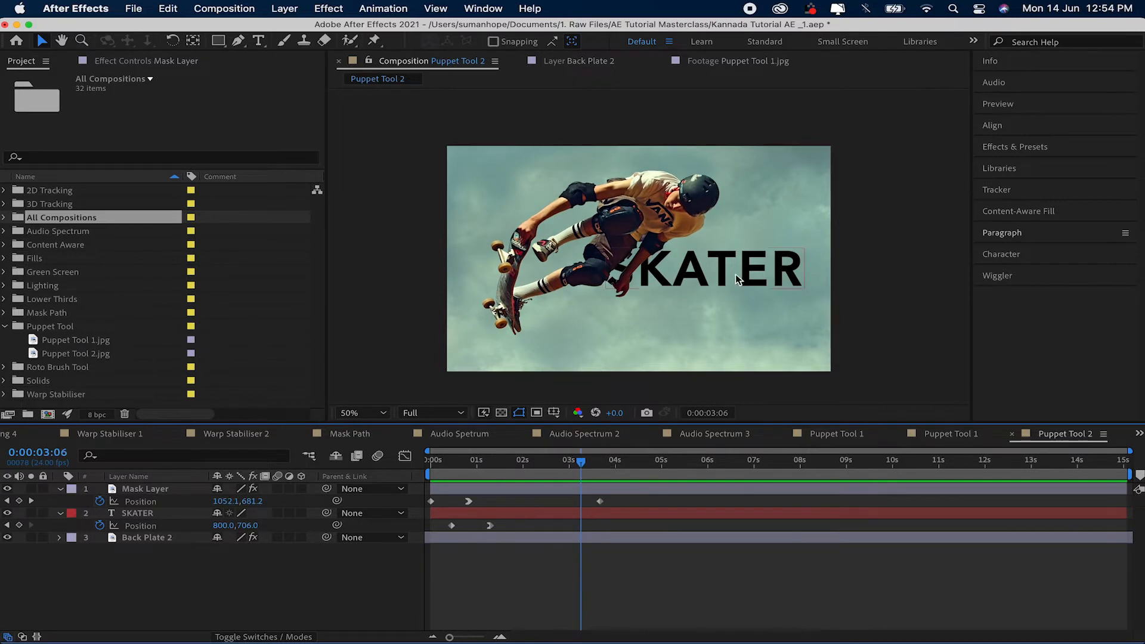
left_click_drag(491, 467, 603, 484)
At 0:00:03:16, shrink the SKATER text, keyframe its Position beside the skateboarder's trailing hand at about 980, 818, and preview it
left_click(739, 248)
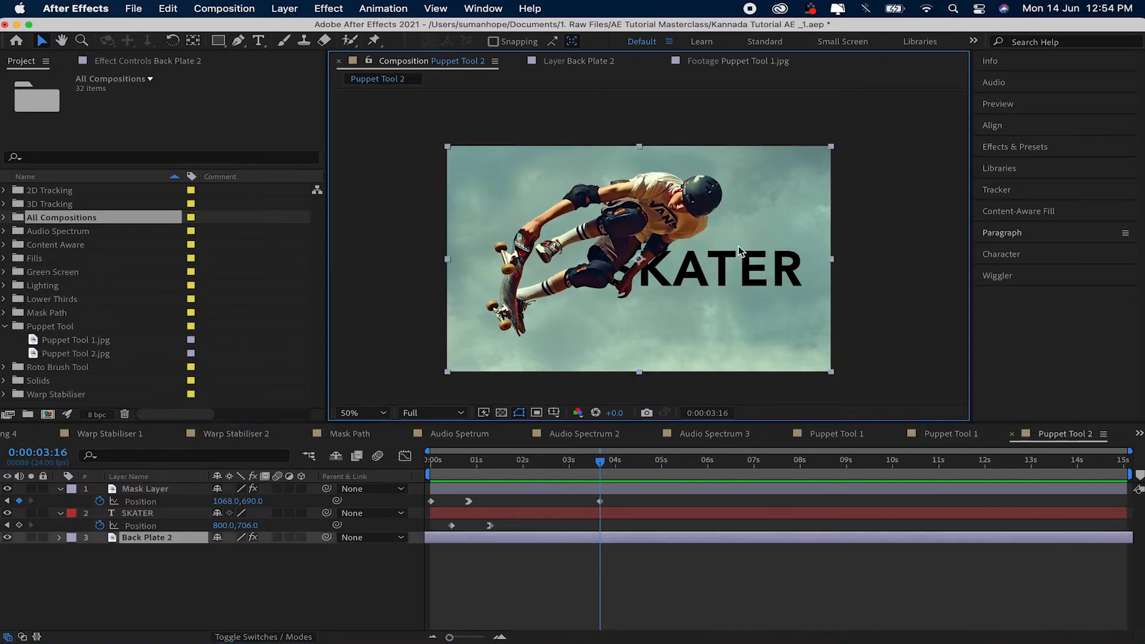
left_click(168, 513)
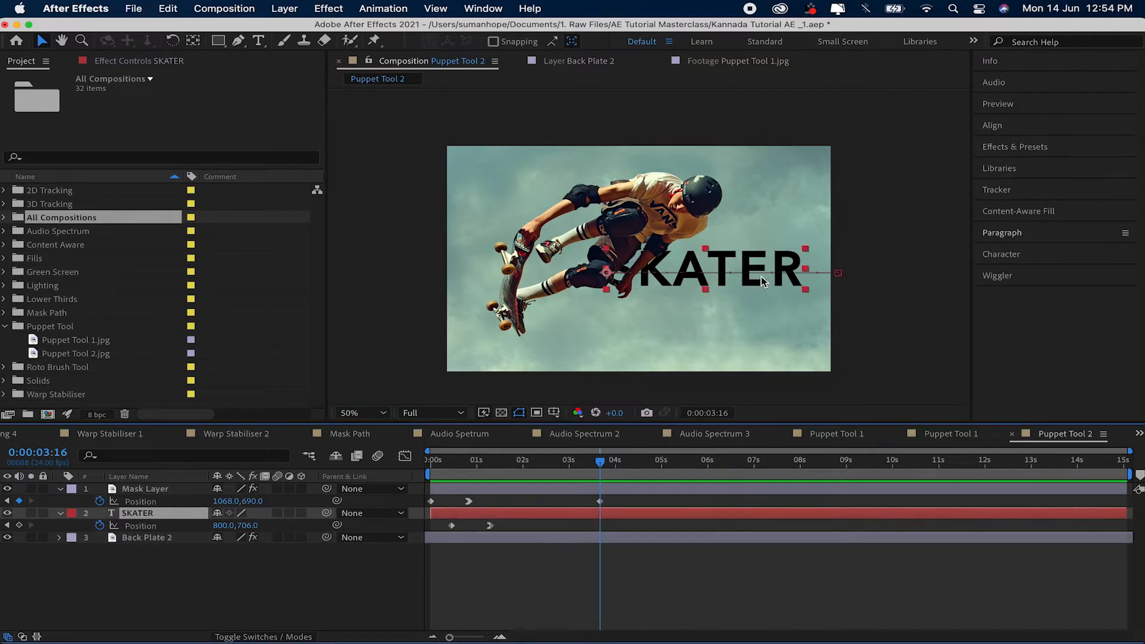
left_click_drag(759, 285, 761, 311)
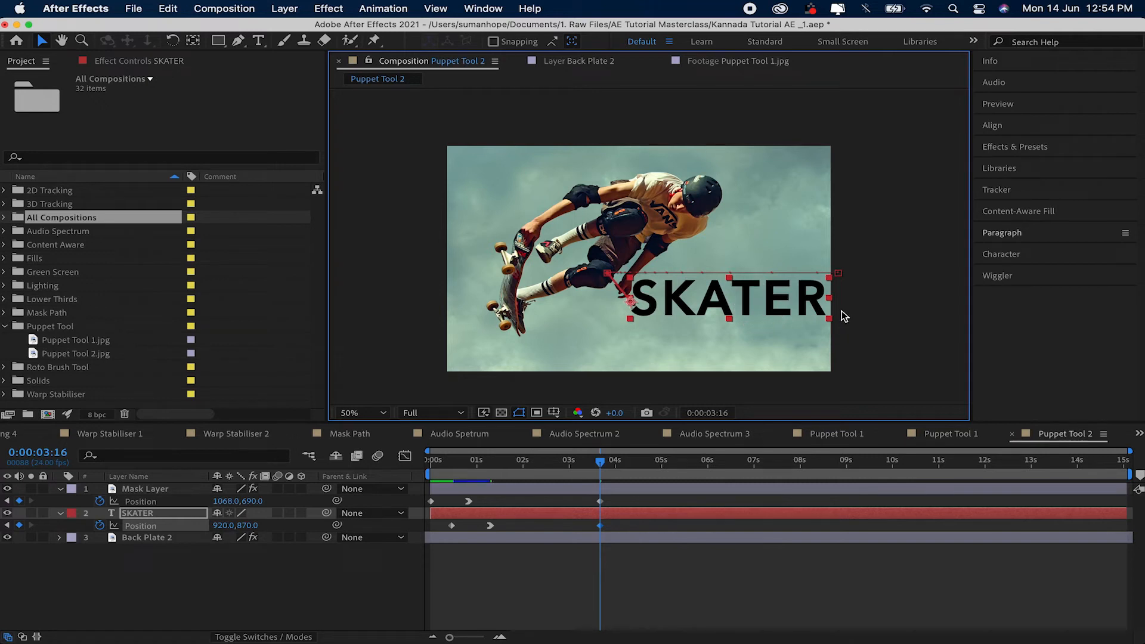
left_click_drag(832, 317, 827, 313)
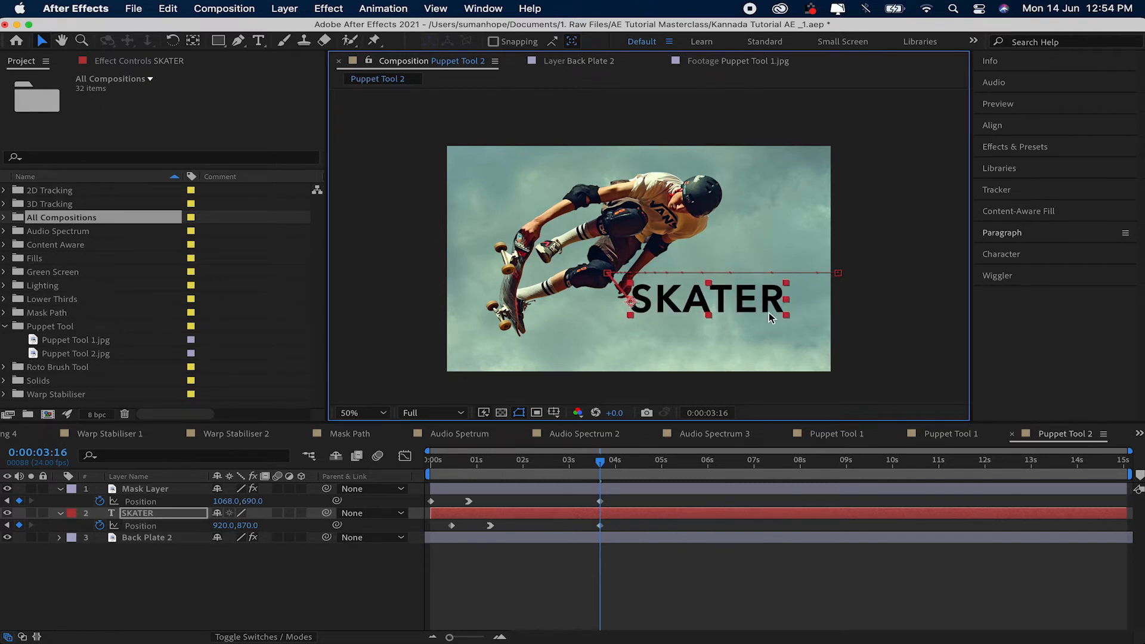
left_click_drag(719, 301, 731, 294)
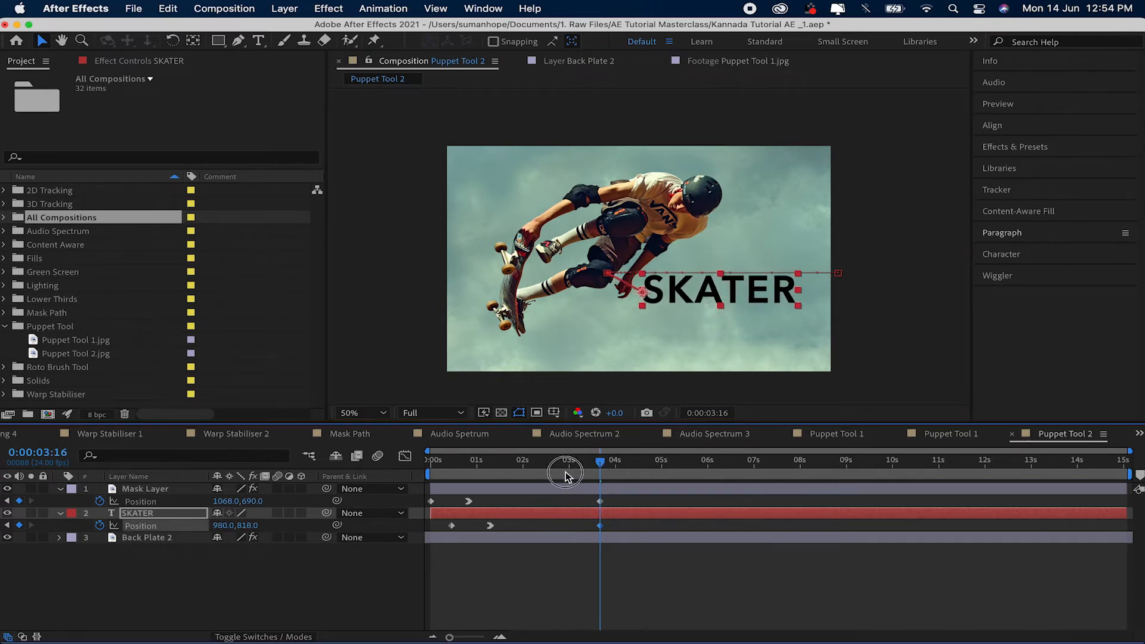
key("space")
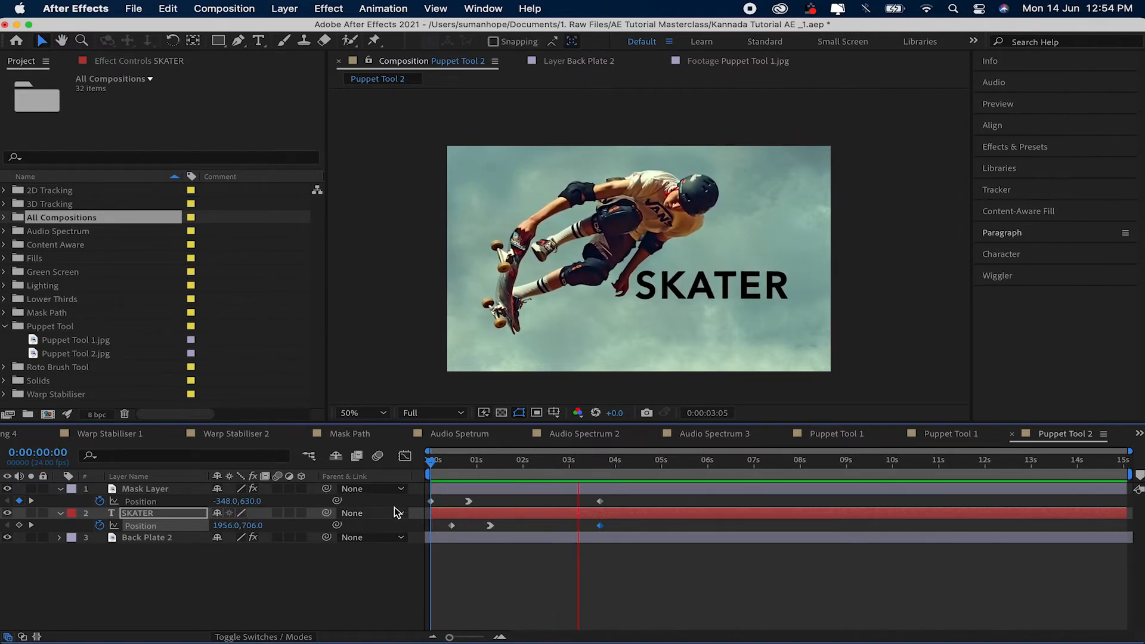
key("space")
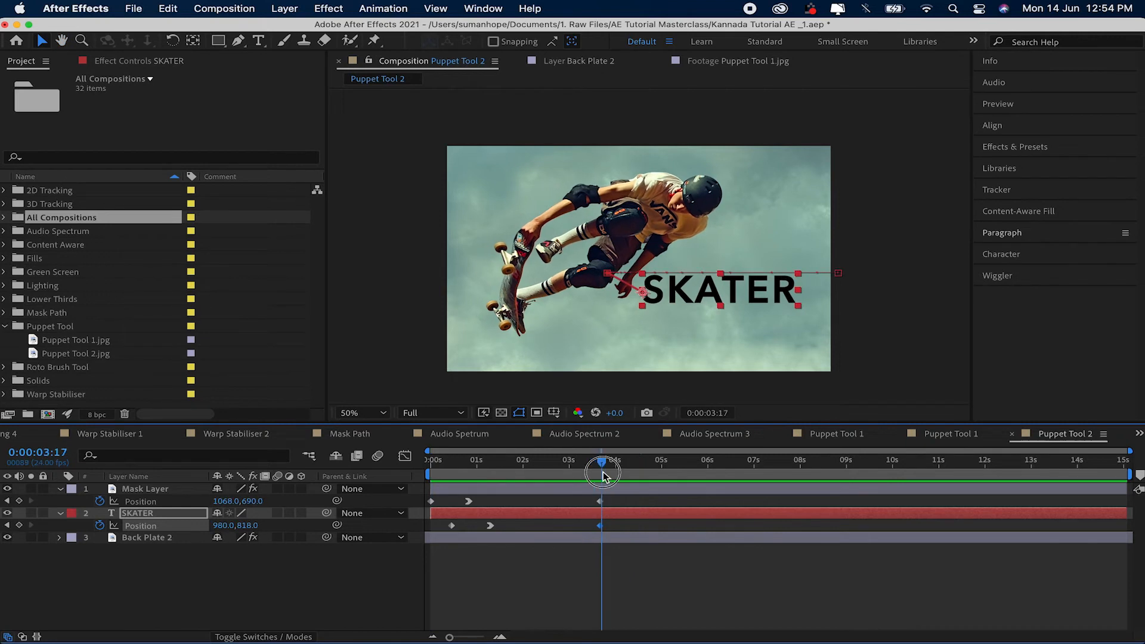
Find the Drop Shadow effect and apply it to the SKATER layer
left_click(517, 461)
left_click(504, 599)
left_click(167, 514)
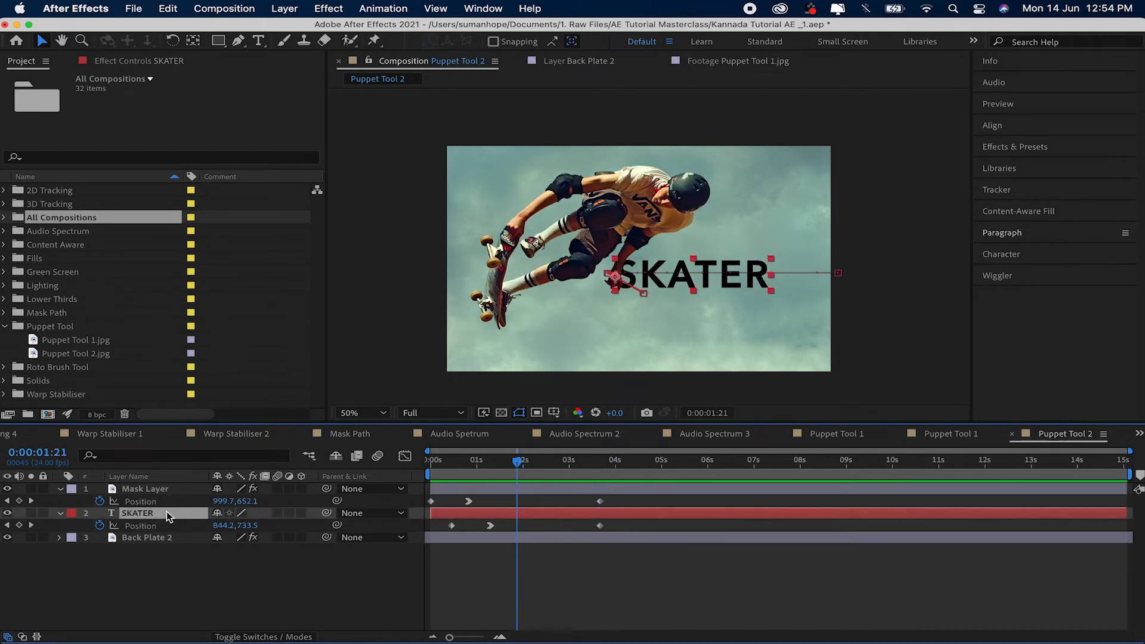
left_click(1046, 151)
type("drop s")
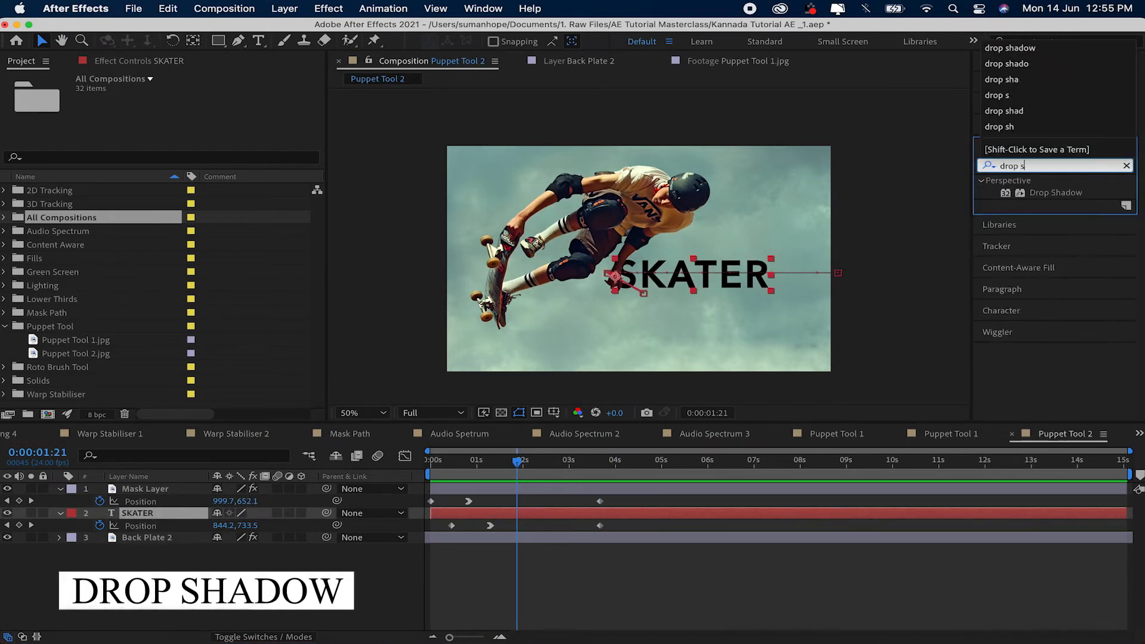
left_click_drag(1048, 196, 118, 502)
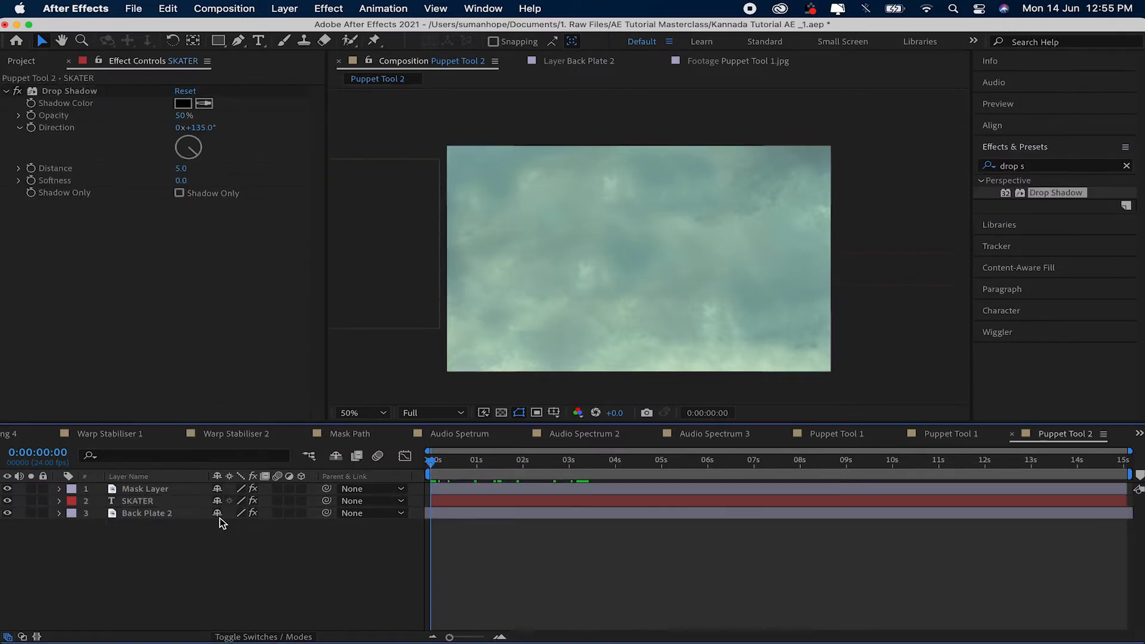
left_click(163, 516)
left_click_drag(657, 280, 665, 361)
key("super+z")
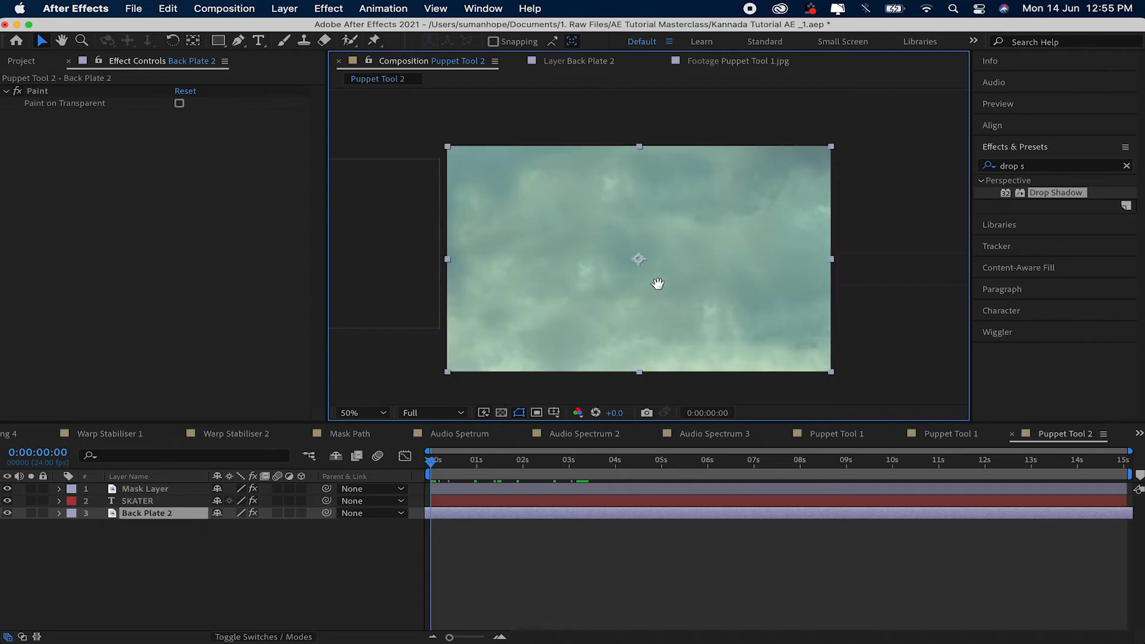
Shift Mask Layer and SKATER together on the timeline so both layers start about 9 frames in
left_click_drag(656, 284, 662, 256)
left_click(466, 497)
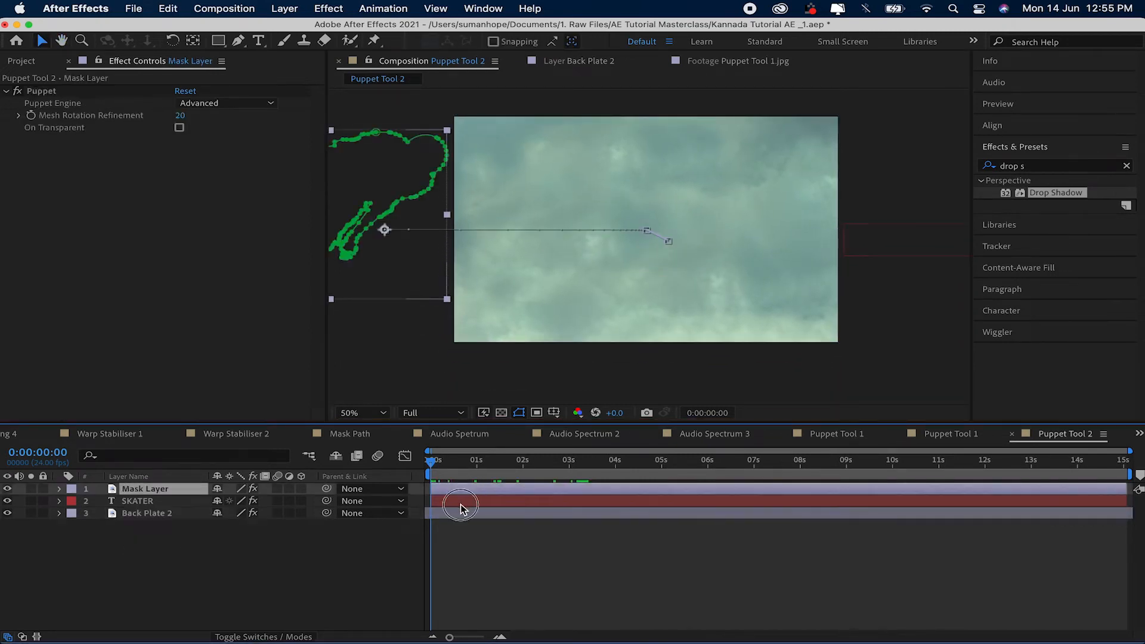
left_click(461, 504, "shift")
left_click_drag(461, 491, 474, 497)
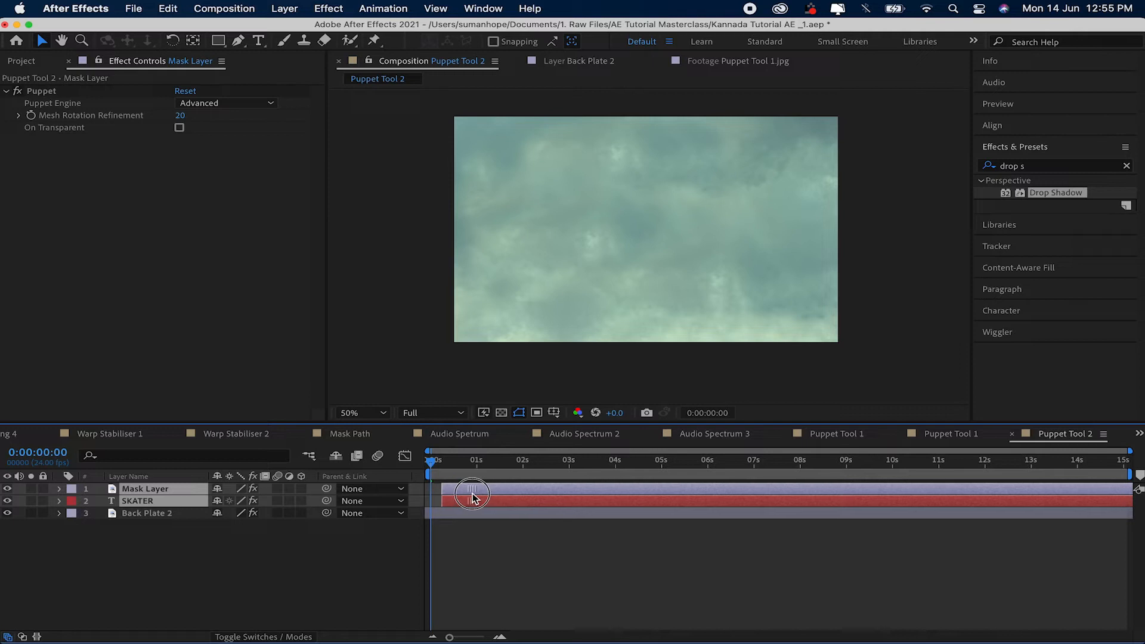
left_click(442, 523)
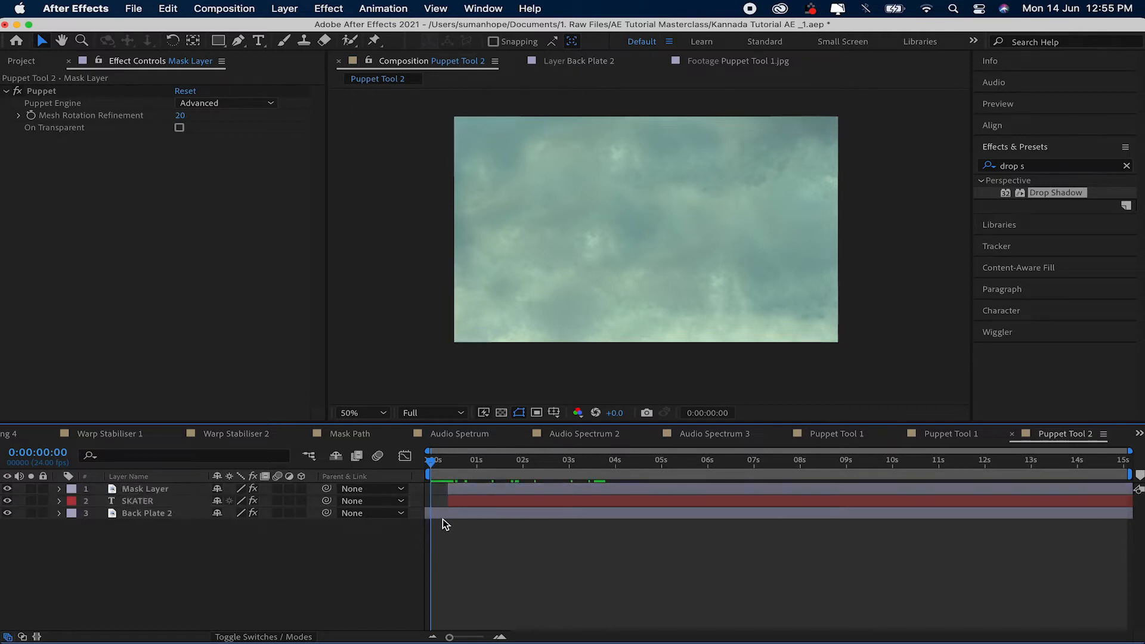
Keyframe Back Plate 2's Position at 0:00:00:10, and at 0:00:00:00 move the plate straight down to about 960, 1710
left_click_drag(456, 462, 450, 464)
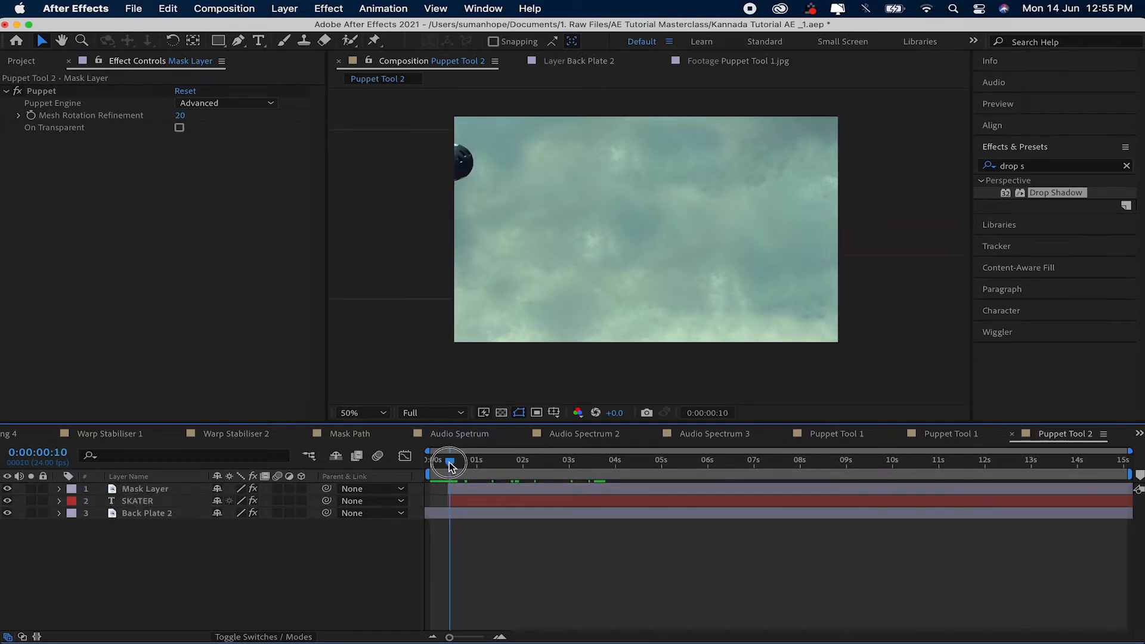
left_click(452, 517)
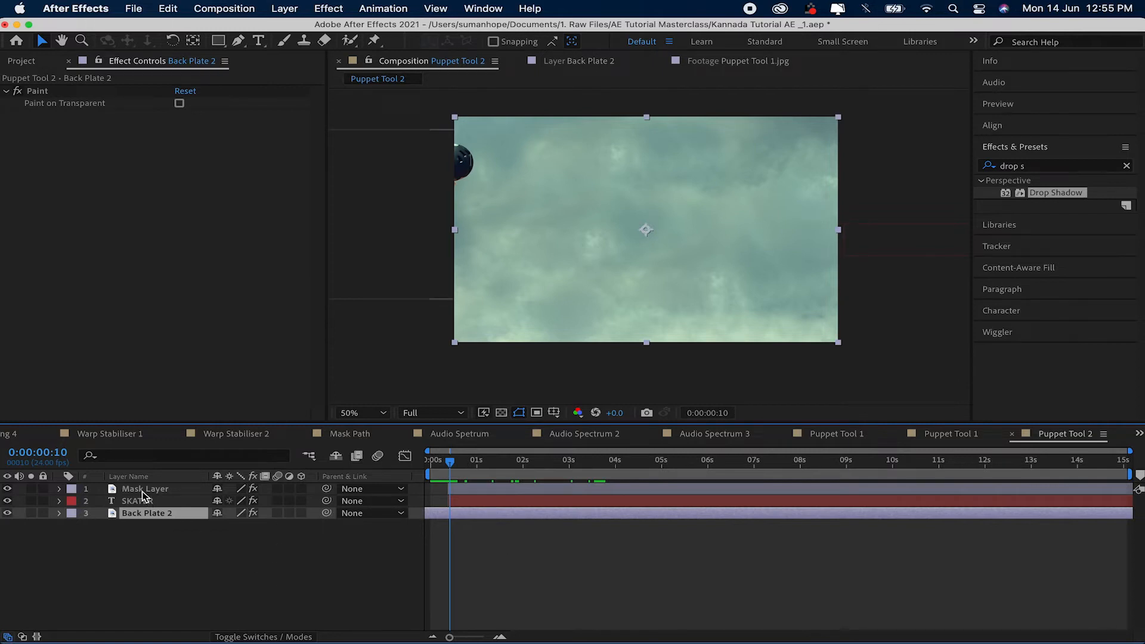
left_click(99, 526)
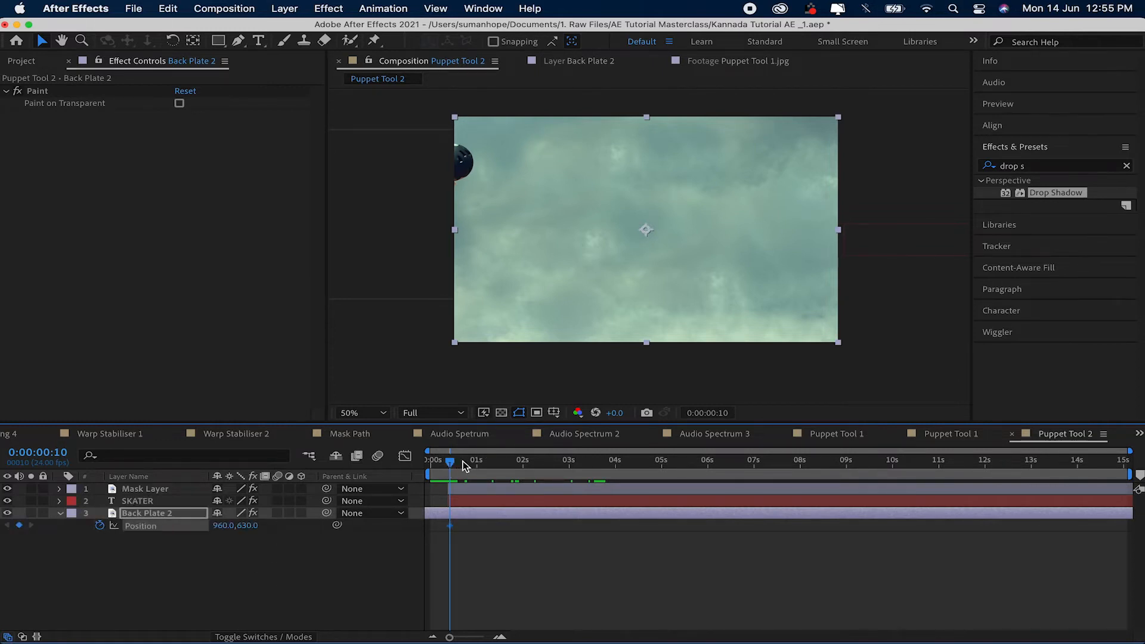
left_click_drag(465, 465, 431, 464)
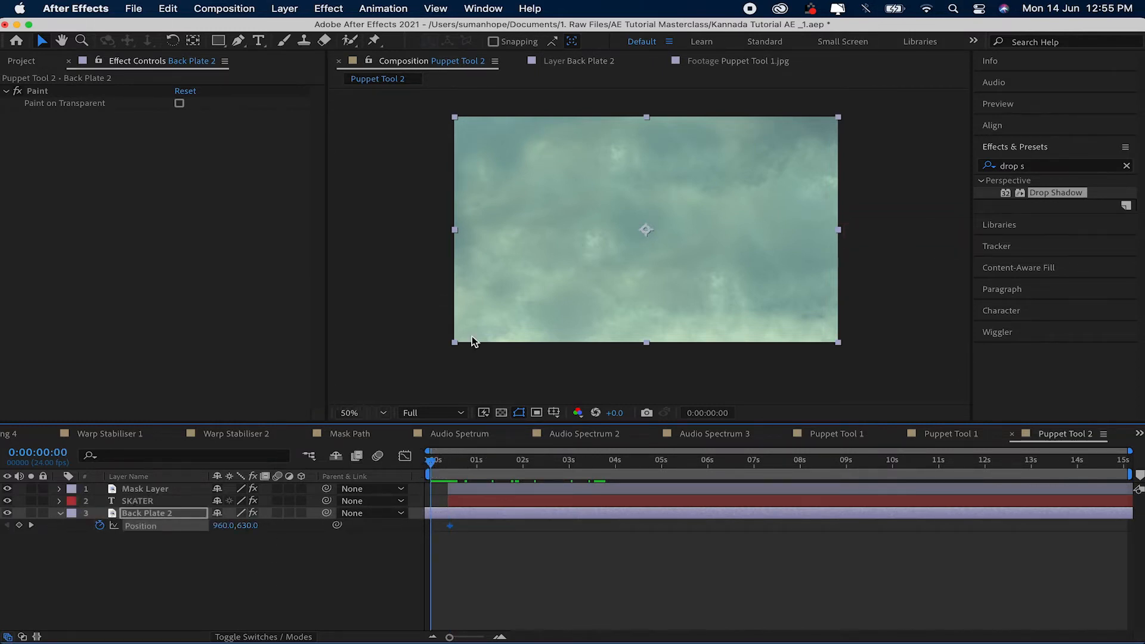
left_click_drag(689, 264, 707, 411)
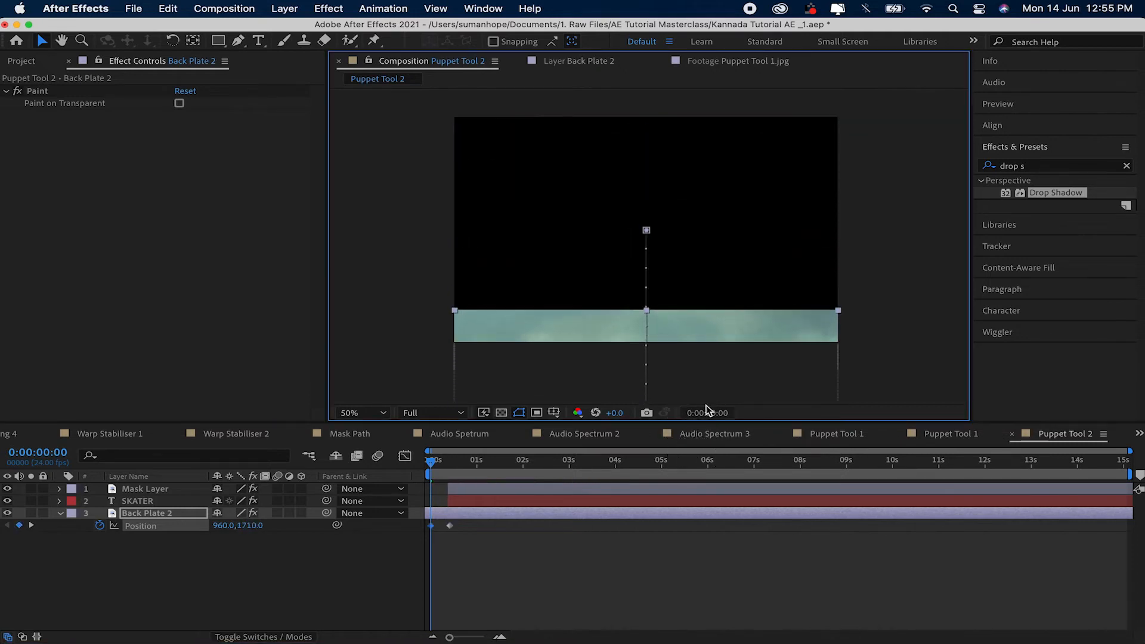
Move Back Plate 2 fully below the frame at 0:00:00:00, to about 960, 1922, and preview the slide-in
left_click_drag(714, 365, 713, 388)
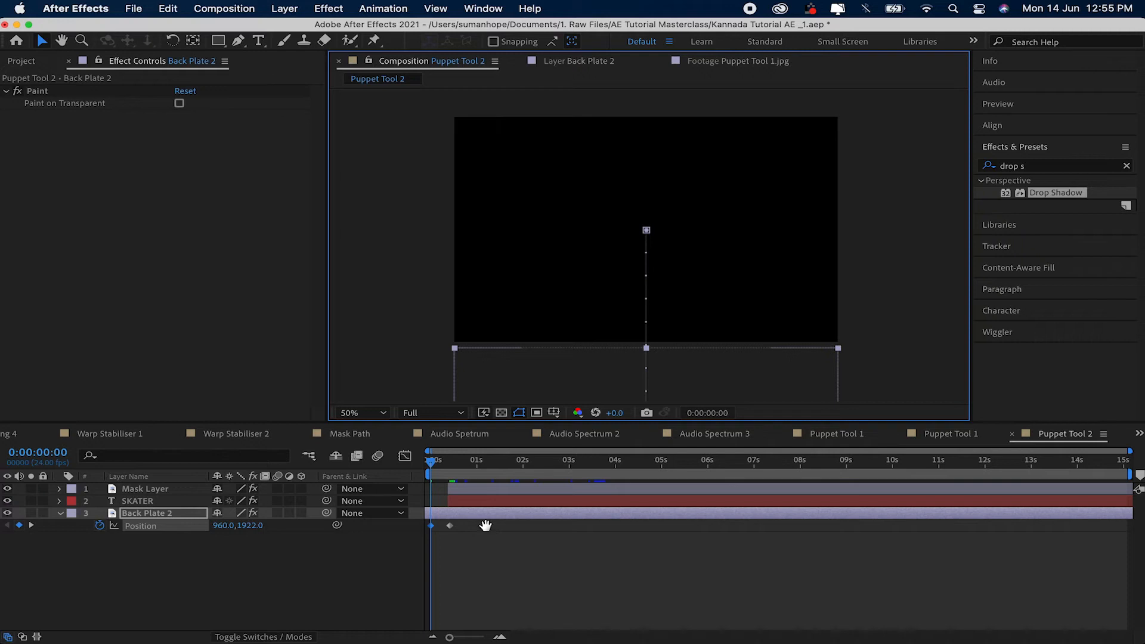
key("space")
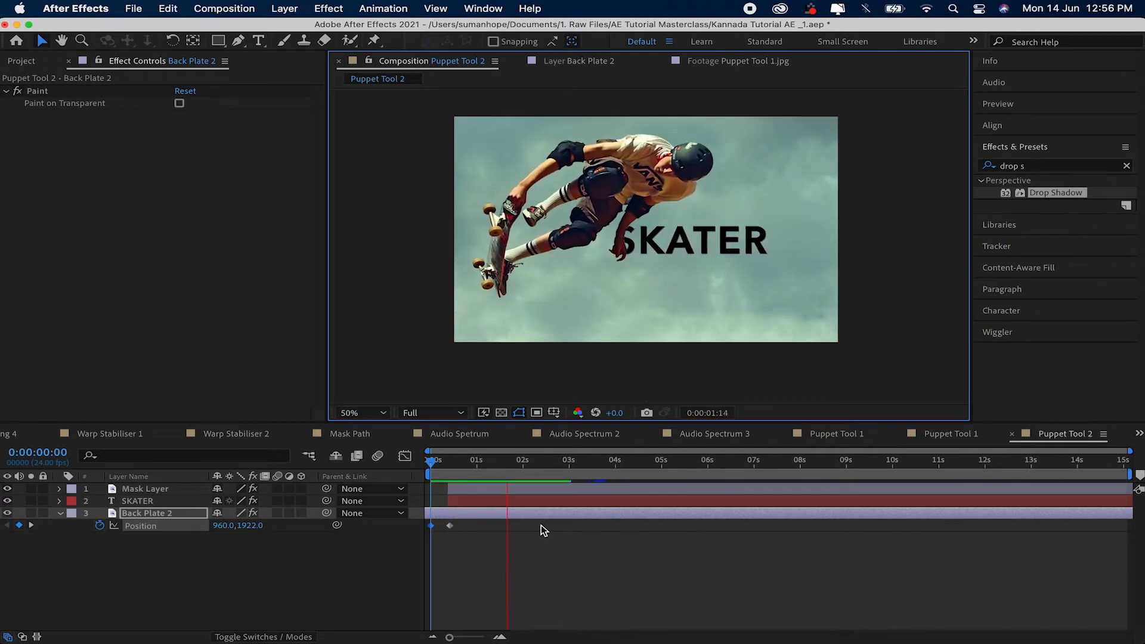
key("space")
key("space")
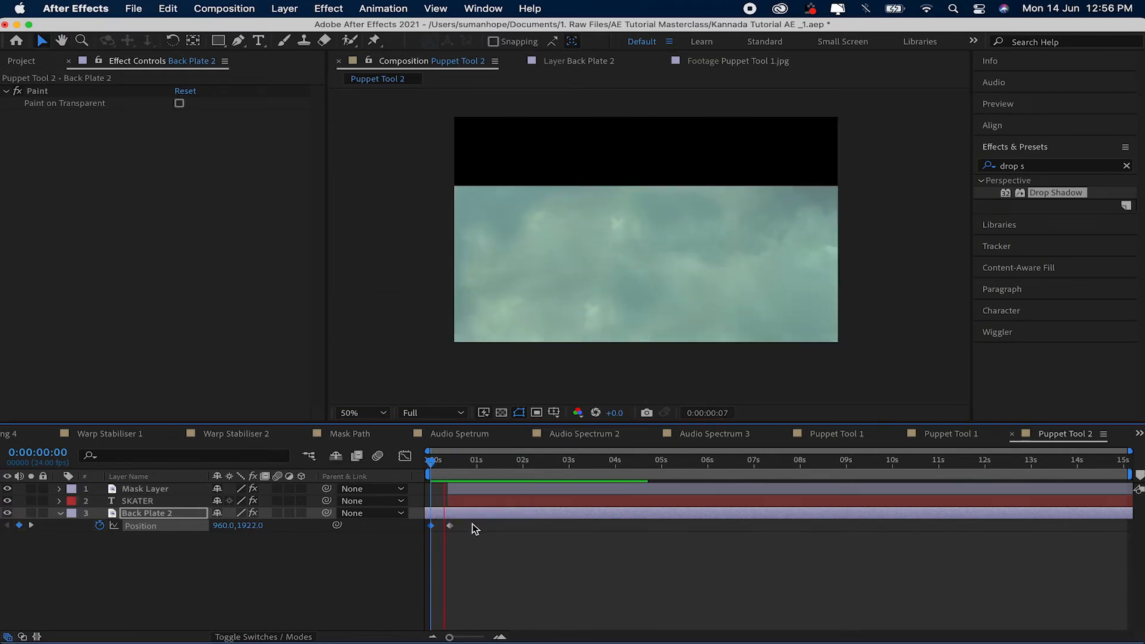
Reshape the speed graph of Back Plate 2's two Position keyframes so the plate starts fast and slows smoothly to a stop
left_click_drag(467, 526, 403, 542)
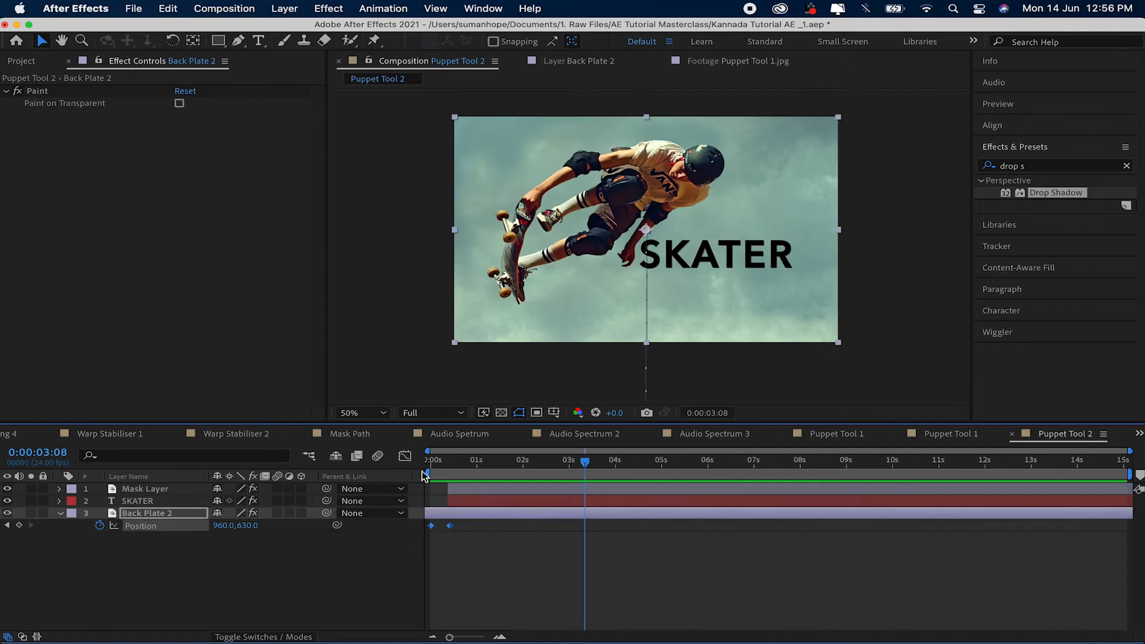
left_click(410, 458)
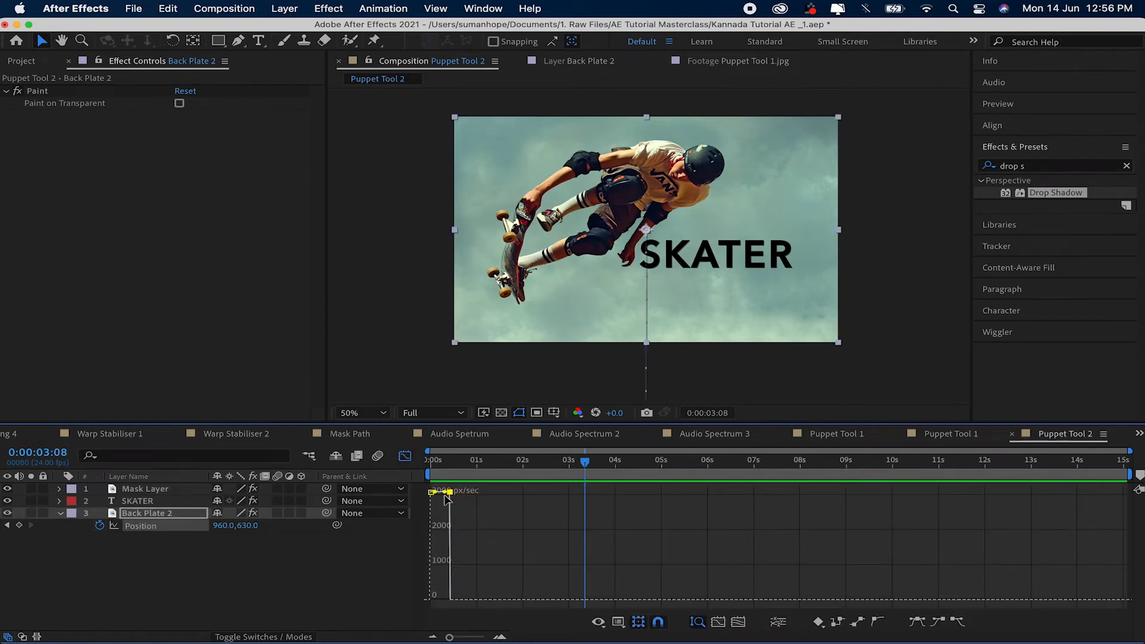
left_click_drag(448, 496, 441, 600)
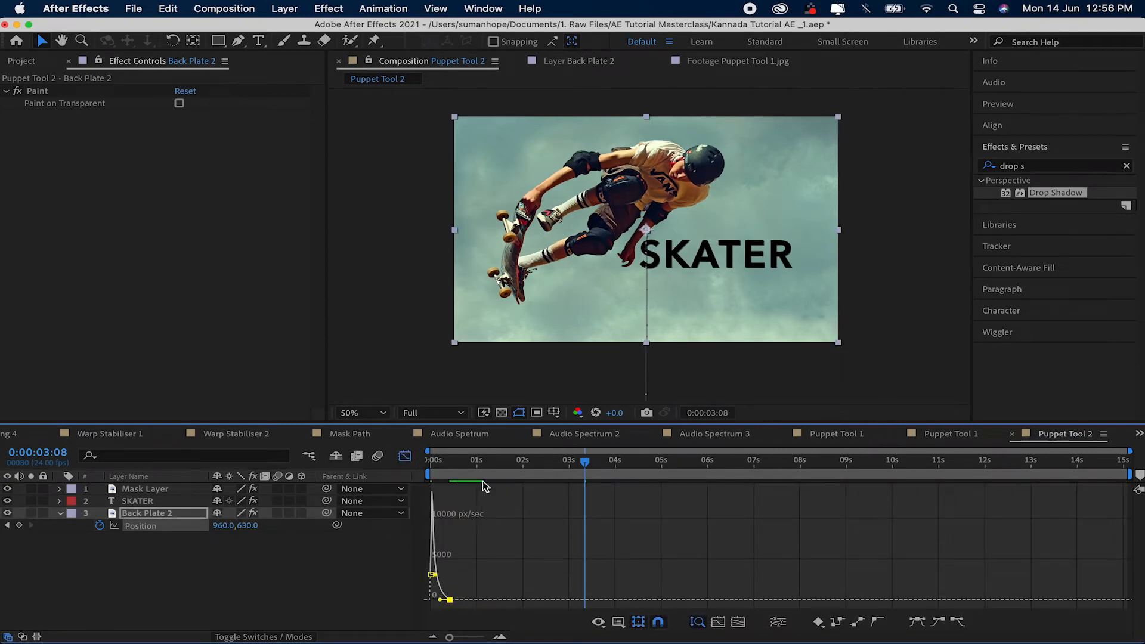
left_click(403, 458)
left_click(352, 520)
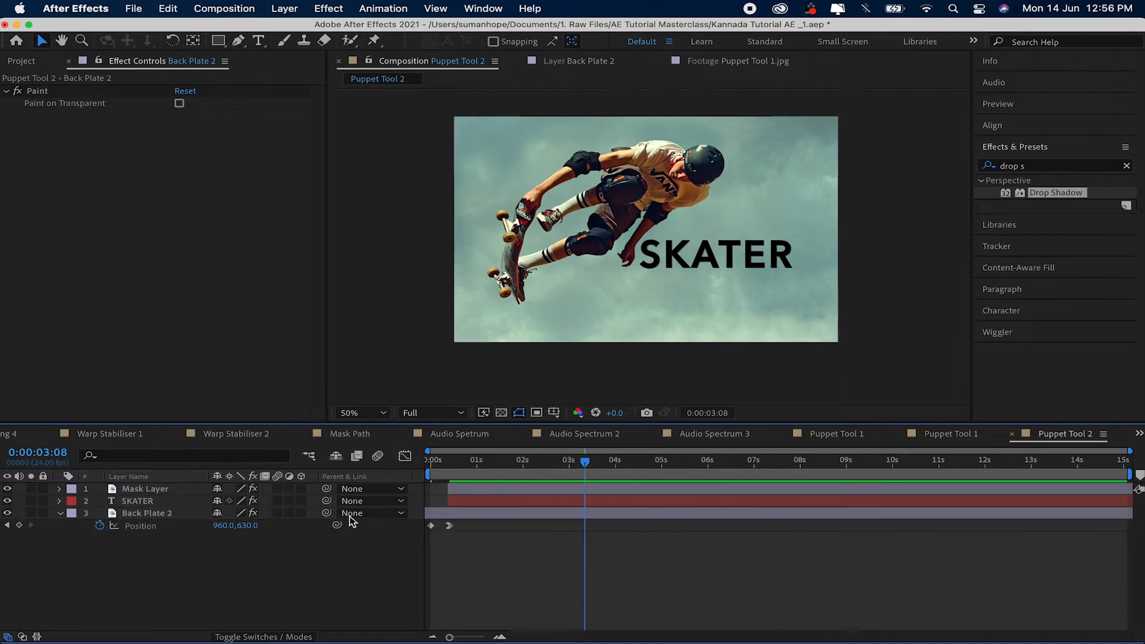
Apply Easy Ease to SKATER's last Position keyframe at about 0:00:04:01 and preview the animation from the start
left_click(138, 501)
key("p")
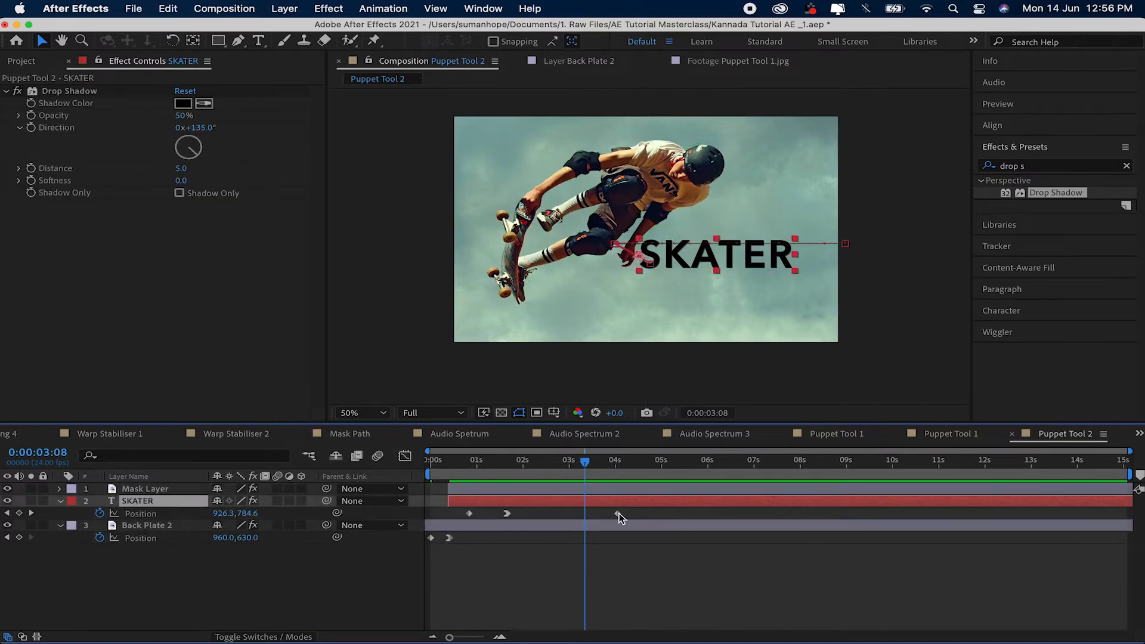
left_click(618, 514)
right_click(618, 514)
mouse_move(703, 629)
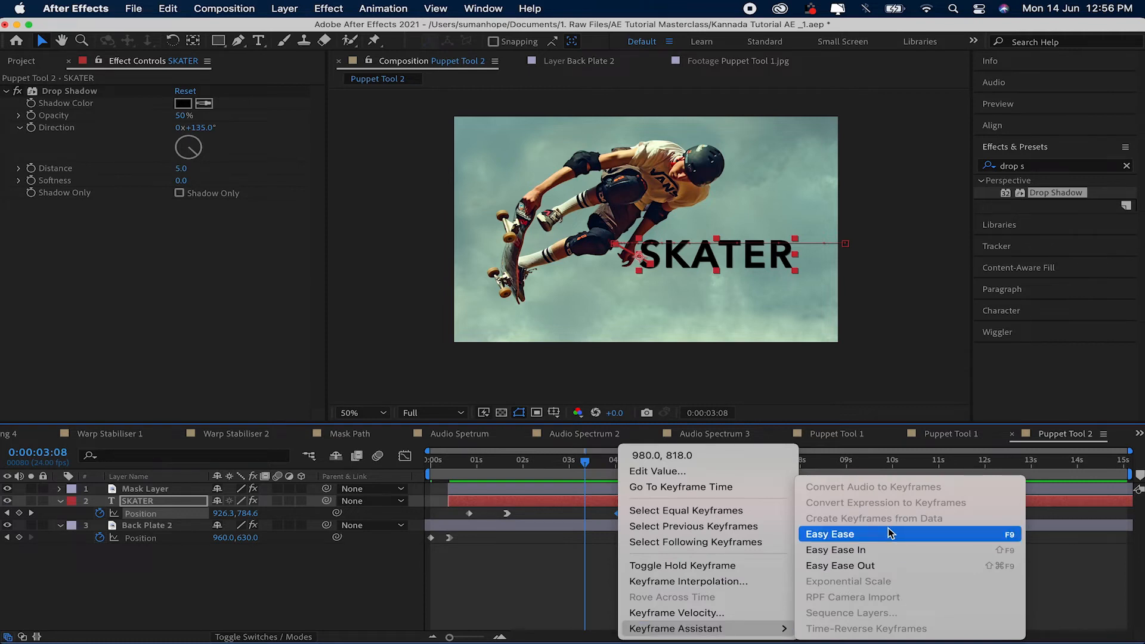
left_click(835, 535)
left_click(573, 560)
key("Home")
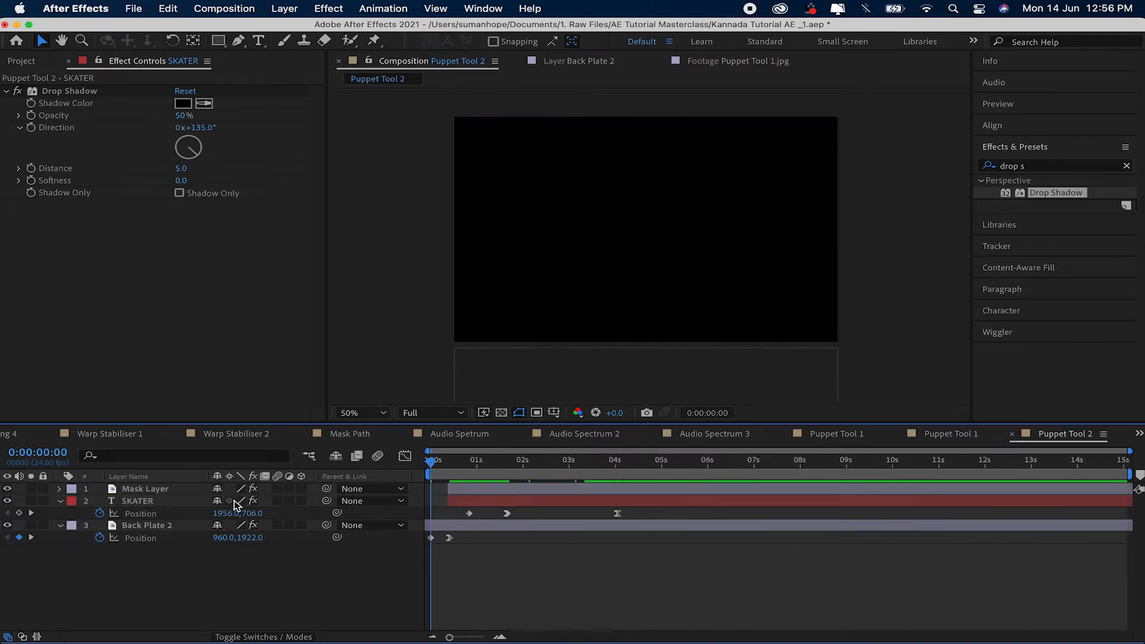
key("space")
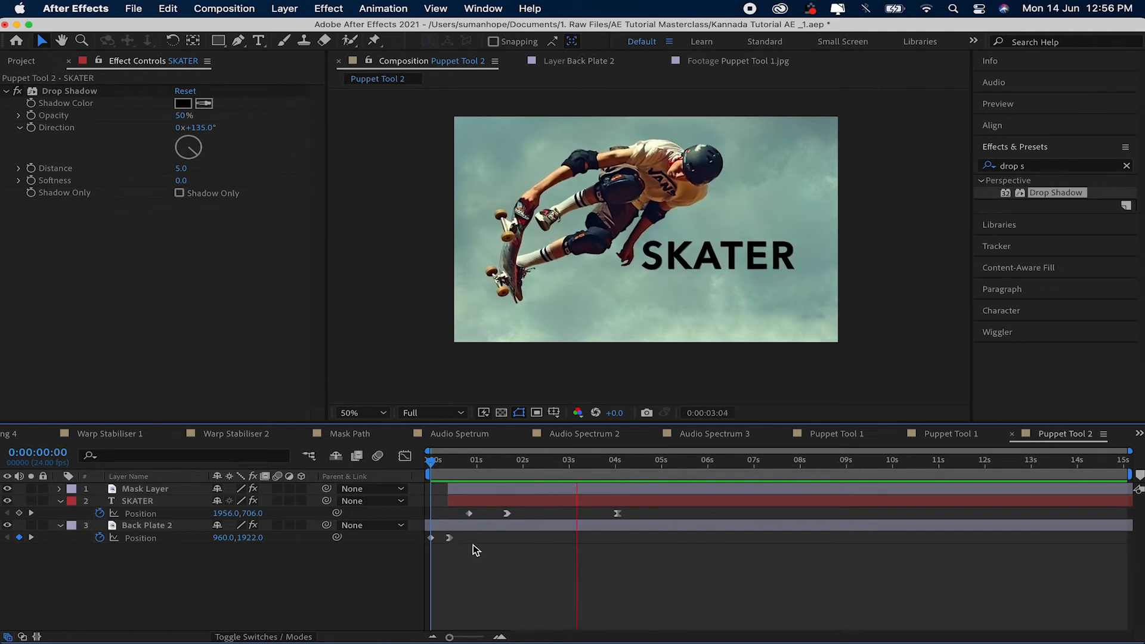
key("space")
Delay SKATER's second Position keyframe to 0:00:02:12 and preview the slower slide-in
left_click_drag(508, 513, 546, 513)
key("Home")
key("space")
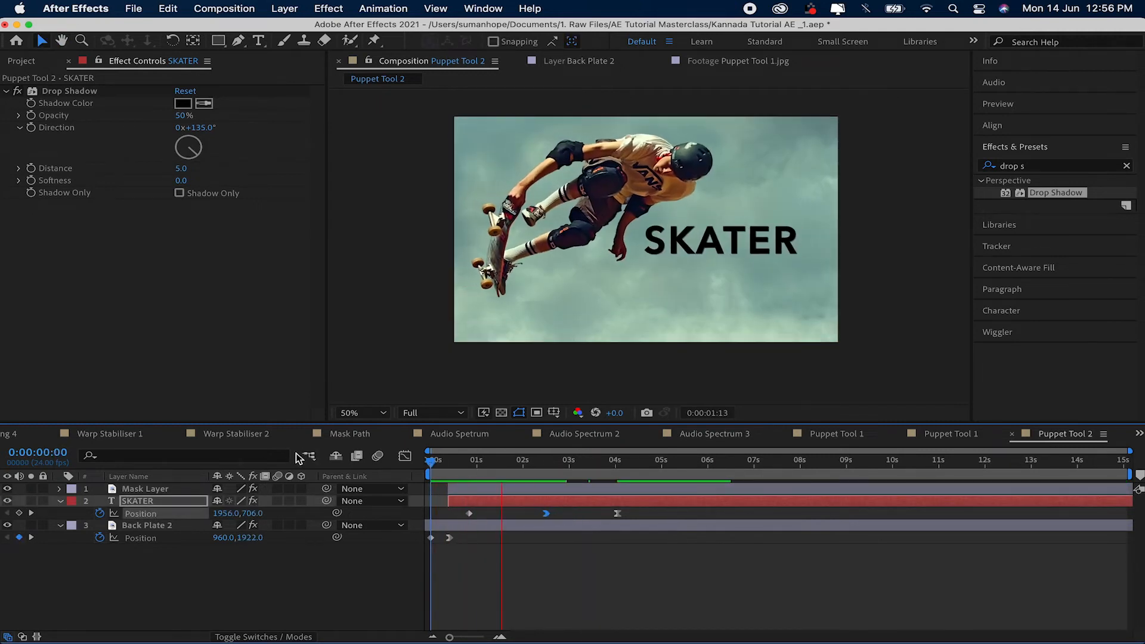
Try delaying SKATER's second Position keyframe further to about 0:00:03:14, preview it, and undo the move
left_click_drag(550, 475, 590, 481)
left_click_drag(549, 515, 596, 516)
left_click(534, 464)
key("space")
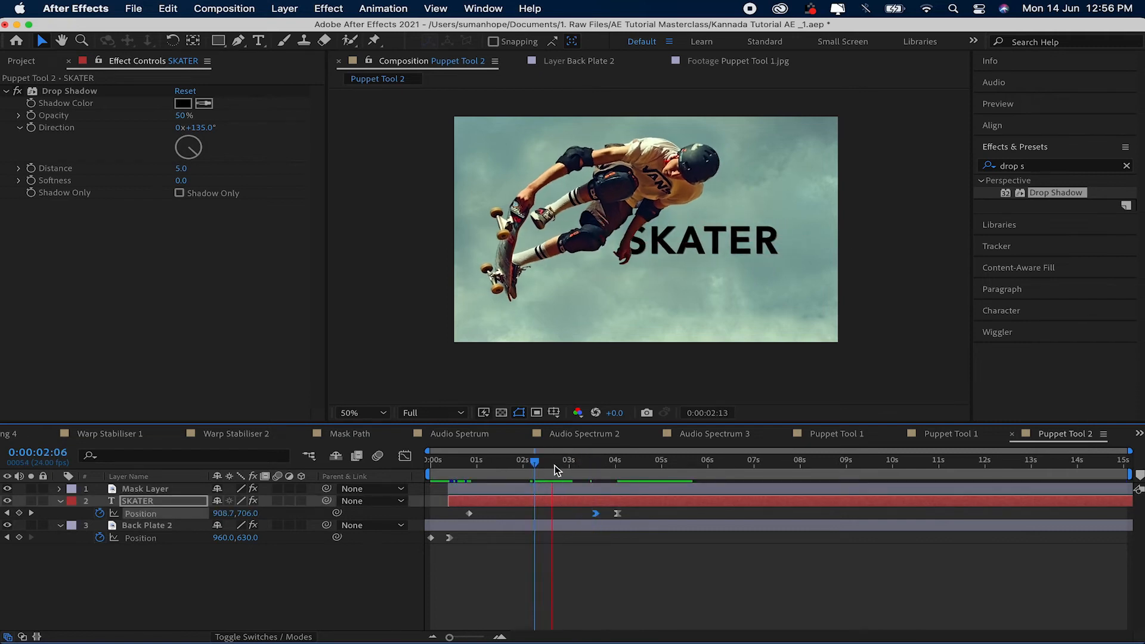
key("space")
key("super+z")
At the 0:00:02:12 Position keyframe, move the SKATER text clear of the skateboarder's hand to about 928, 706, and preview it
left_click_drag(540, 473, 523, 471)
key("space")
key("space")
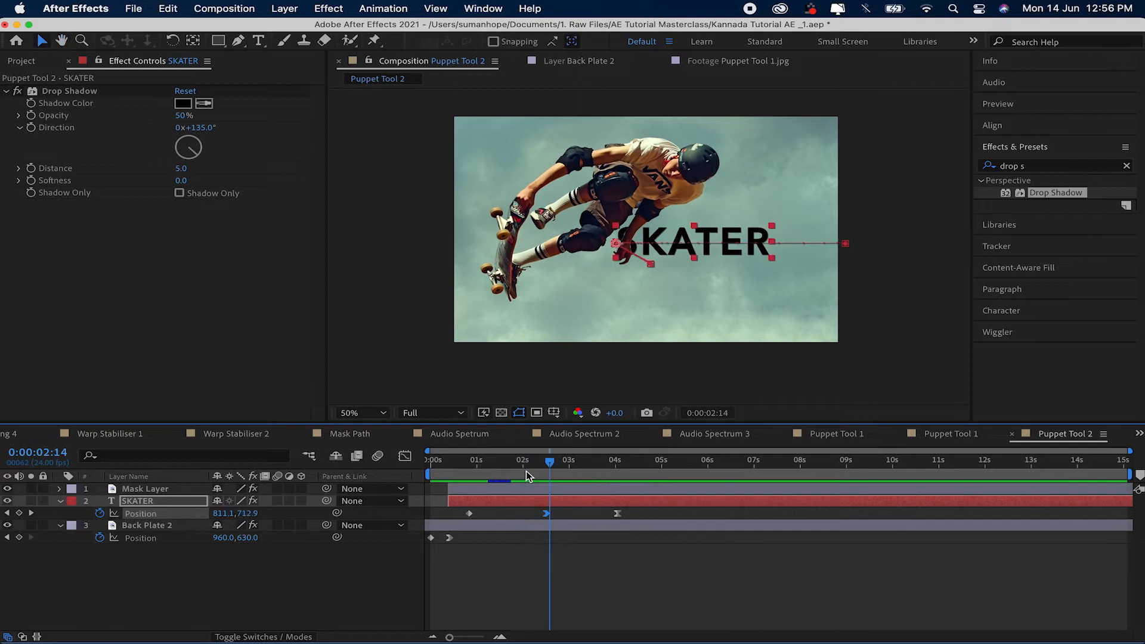
left_click(545, 460)
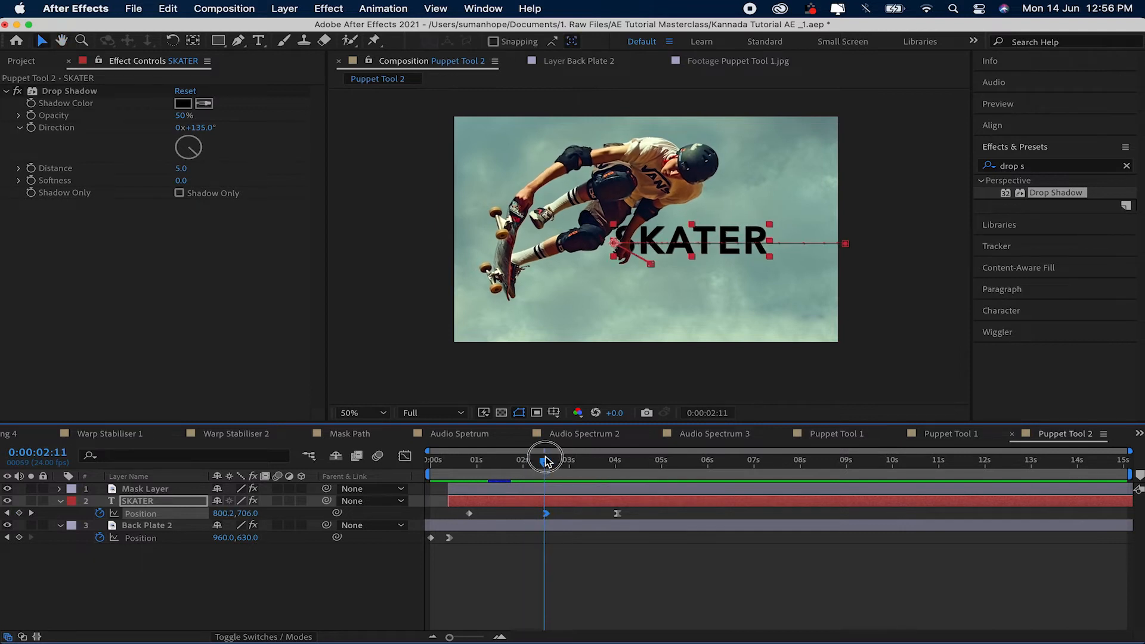
left_click(32, 513)
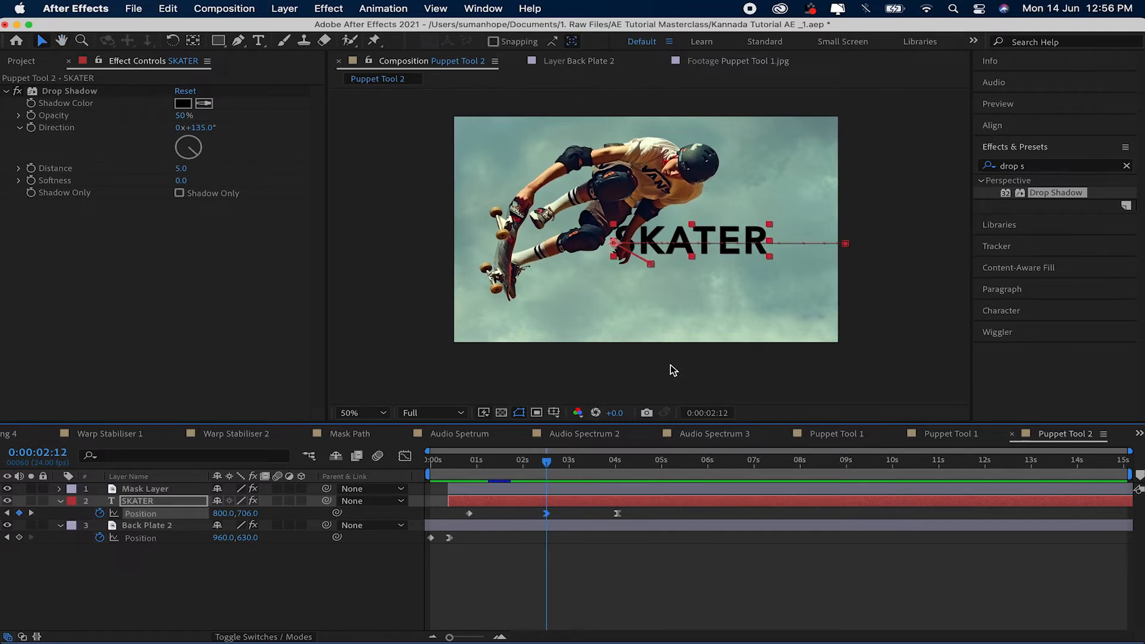
left_click_drag(701, 254, 726, 255)
key("Home")
key("space")
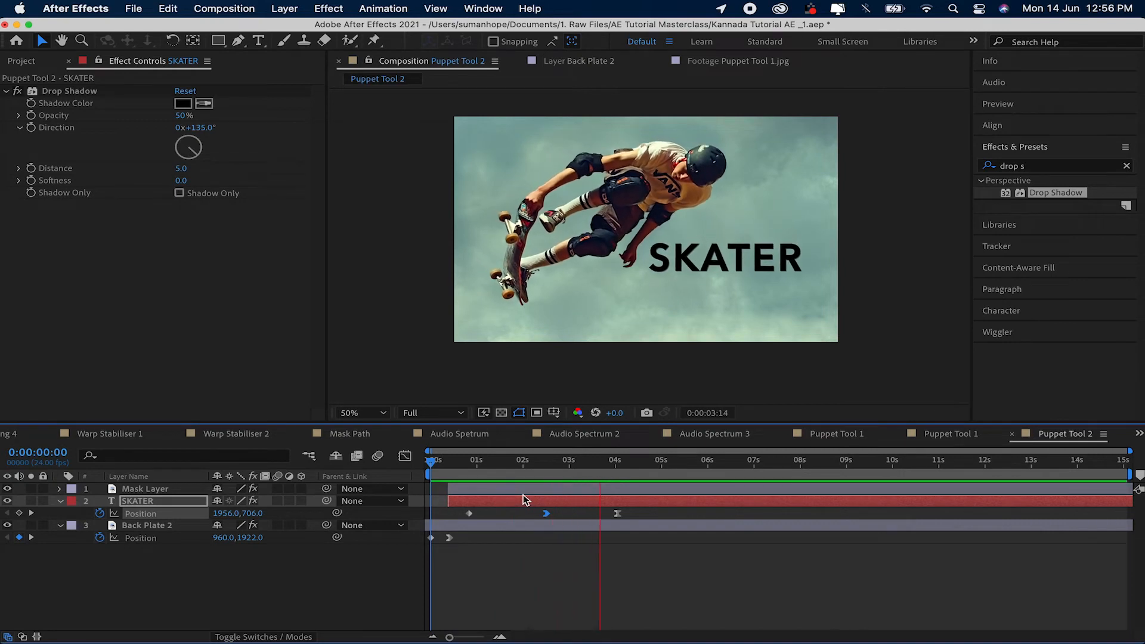
key("space")
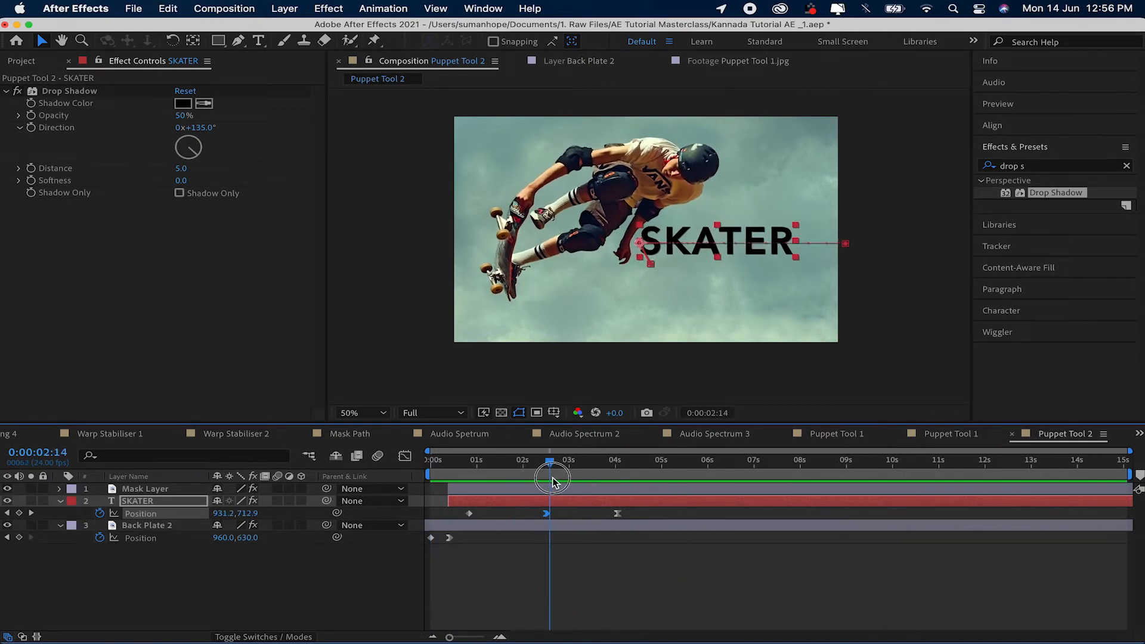
Shift Mask Layer and SKATER to start about 16 frames in, and move Back Plate 2's end Position keyframe to 0:00:00:15
left_click(482, 491, "shift")
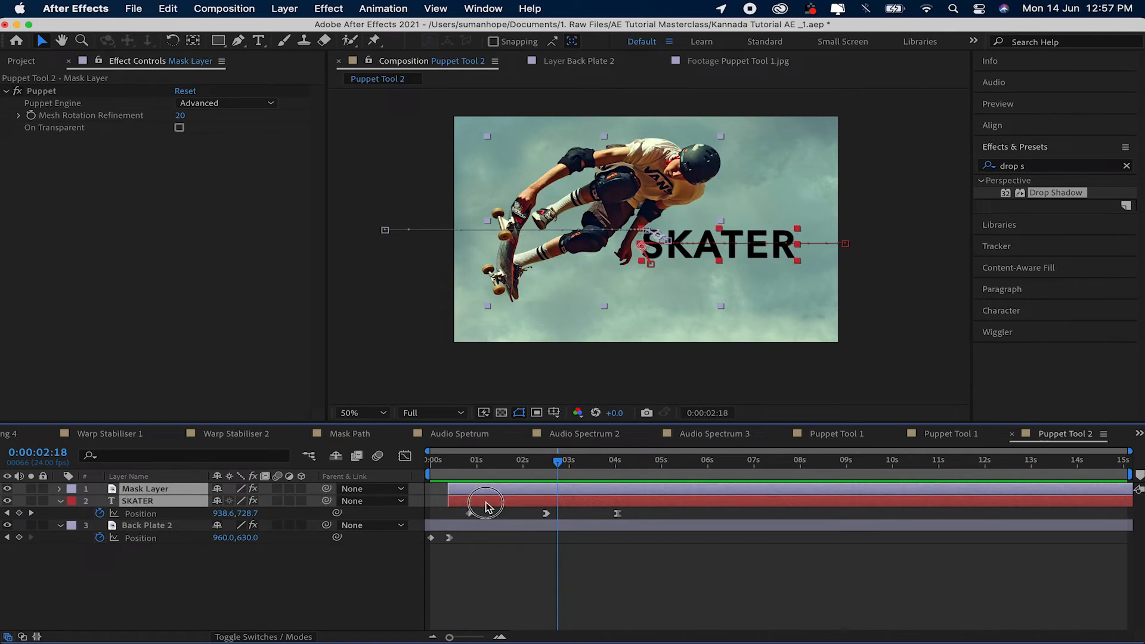
left_click_drag(483, 503, 496, 504)
left_click(450, 536)
left_click_drag(450, 538, 461, 541)
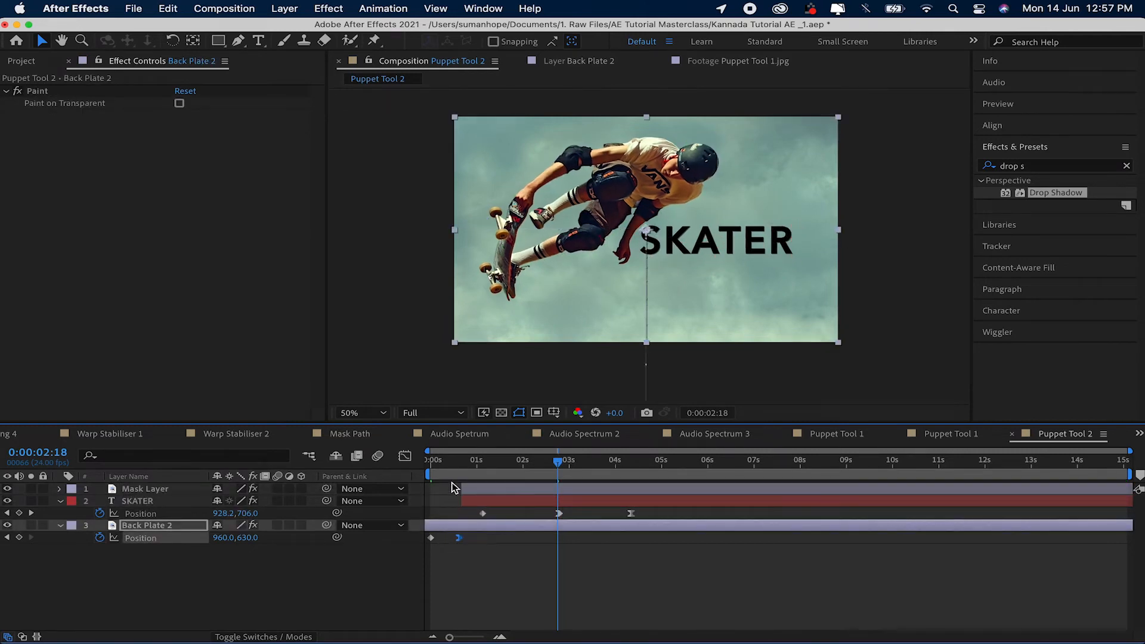
key("space")
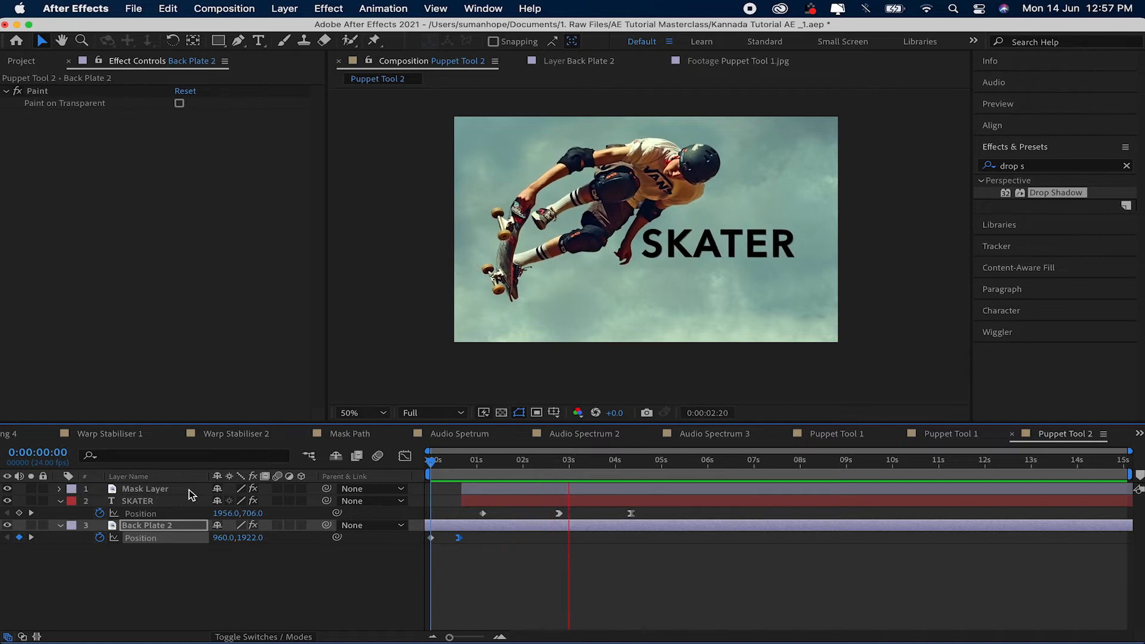
left_click(435, 553)
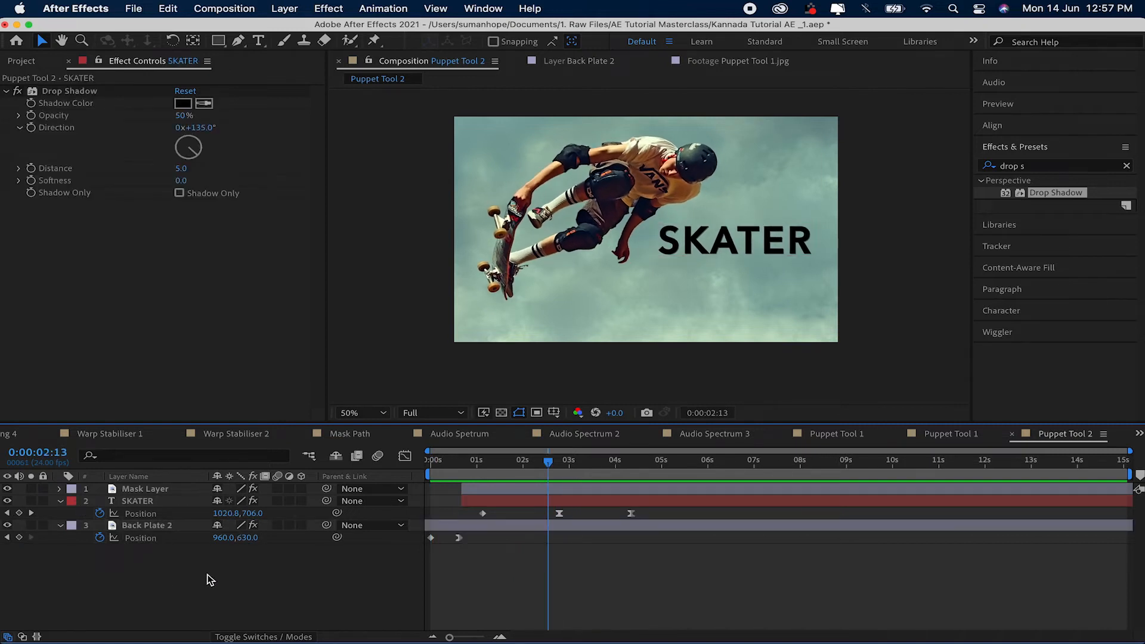
Add a two-node camera named Camera 1 with the 50mm preset and depth of field enabled
right_click(208, 576)
mouse_move(276, 470)
left_click(437, 536)
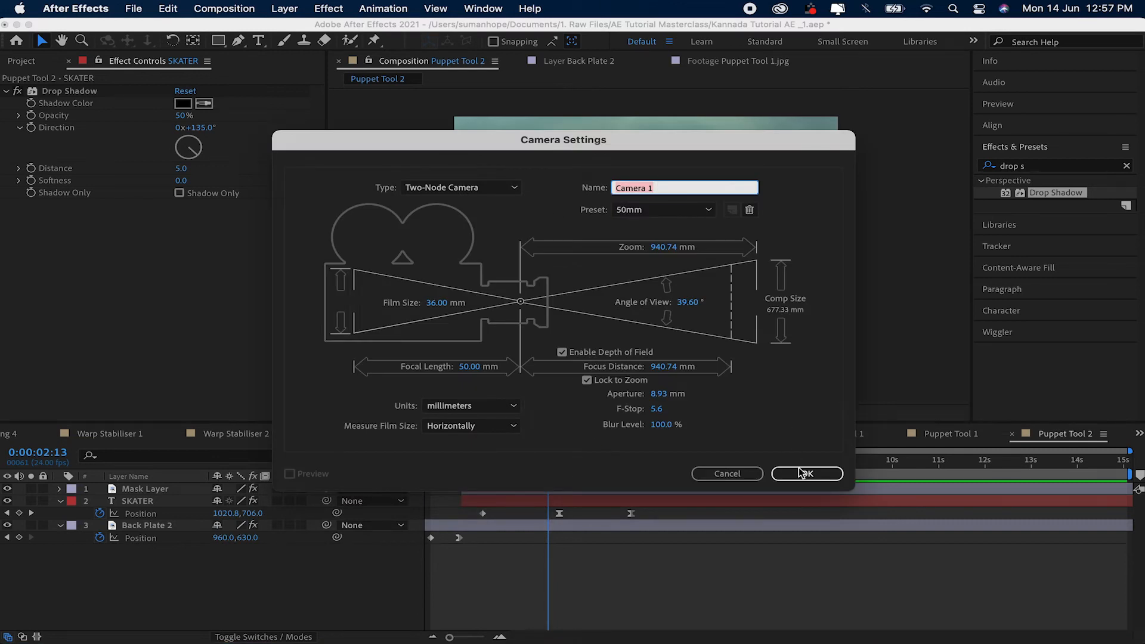
left_click(805, 473)
Make Mask Layer, SKATER and Back Plate 2 3D layers and collapse their properties
left_click(143, 501)
left_click(137, 539, "shift")
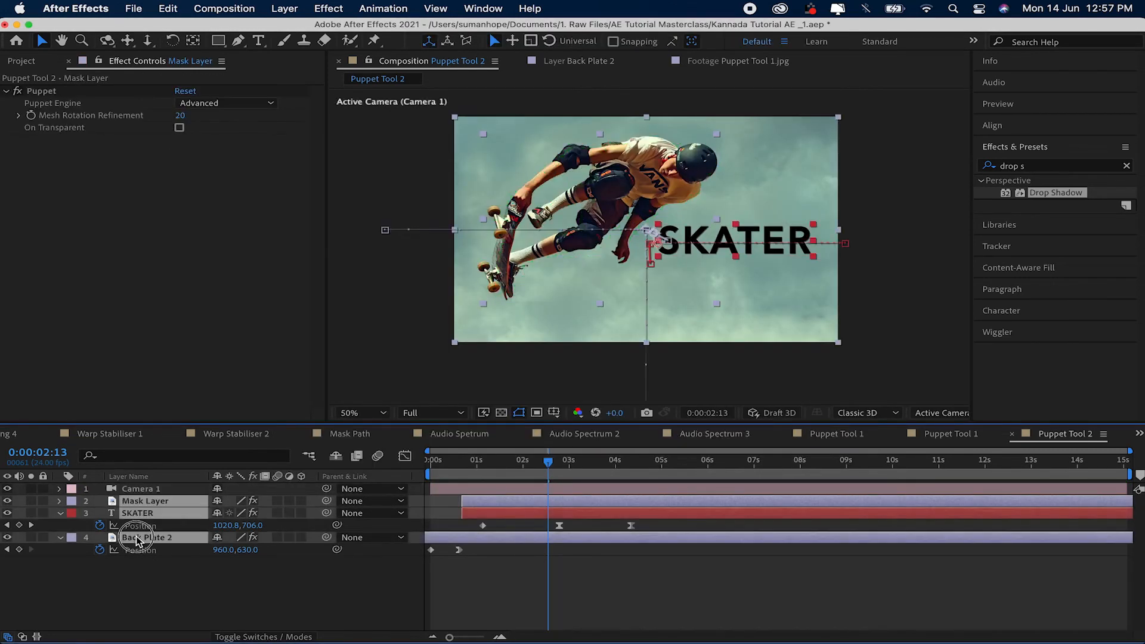
left_click(301, 506)
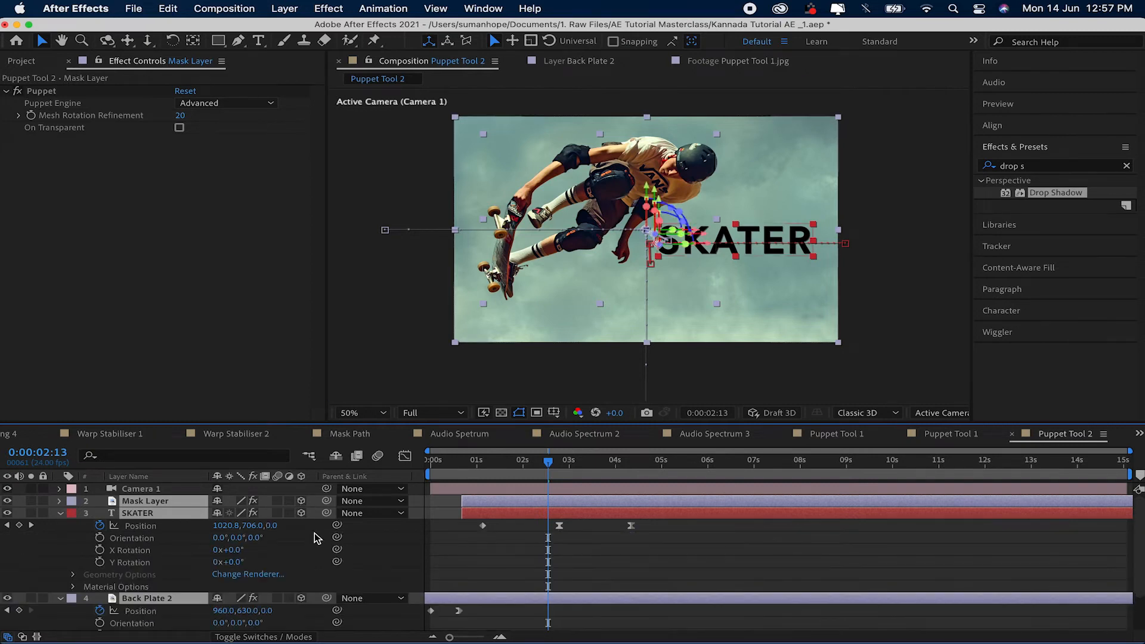
left_click(59, 518)
left_click(233, 562)
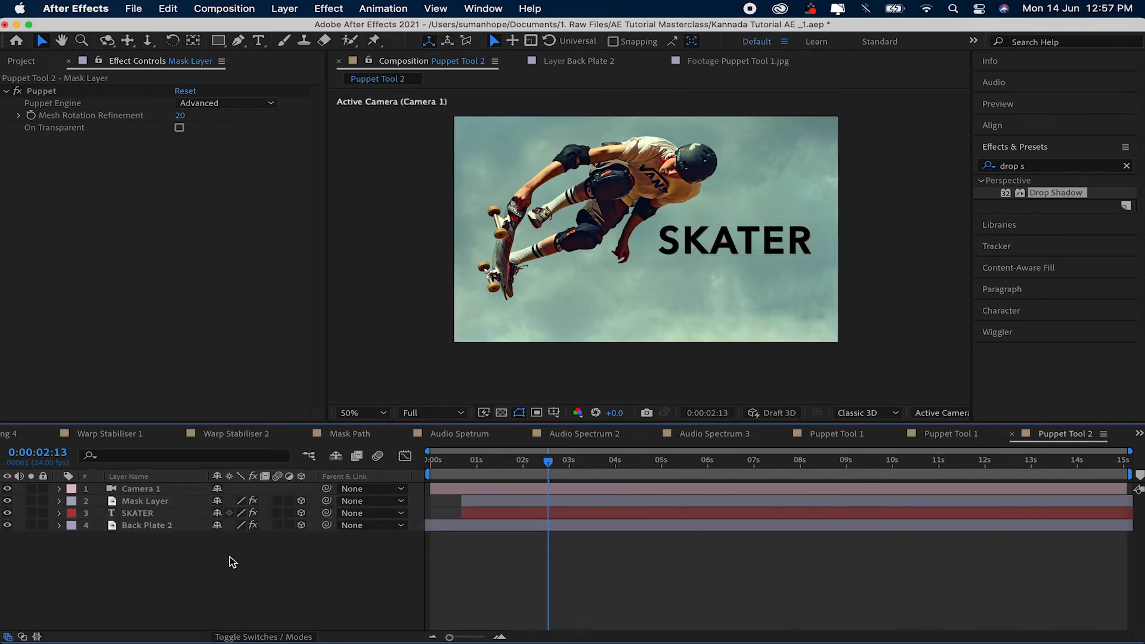
With all of Back Plate 2's Position keyframes selected at 0:00:00:15, push the plate back in depth to about Z 2572
left_click(161, 529)
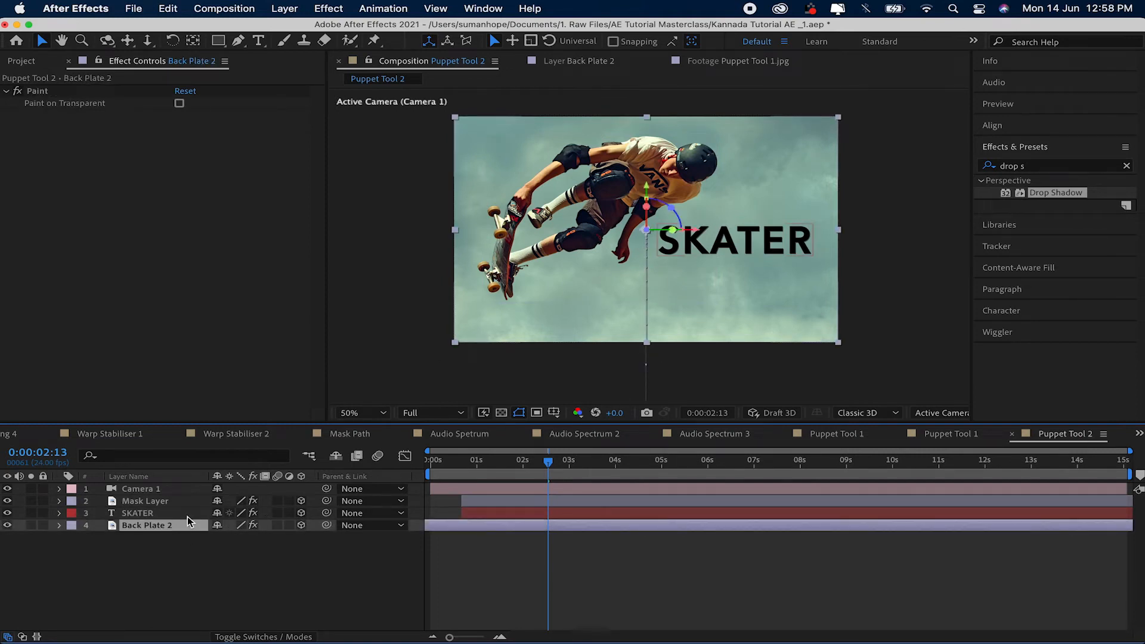
key("p")
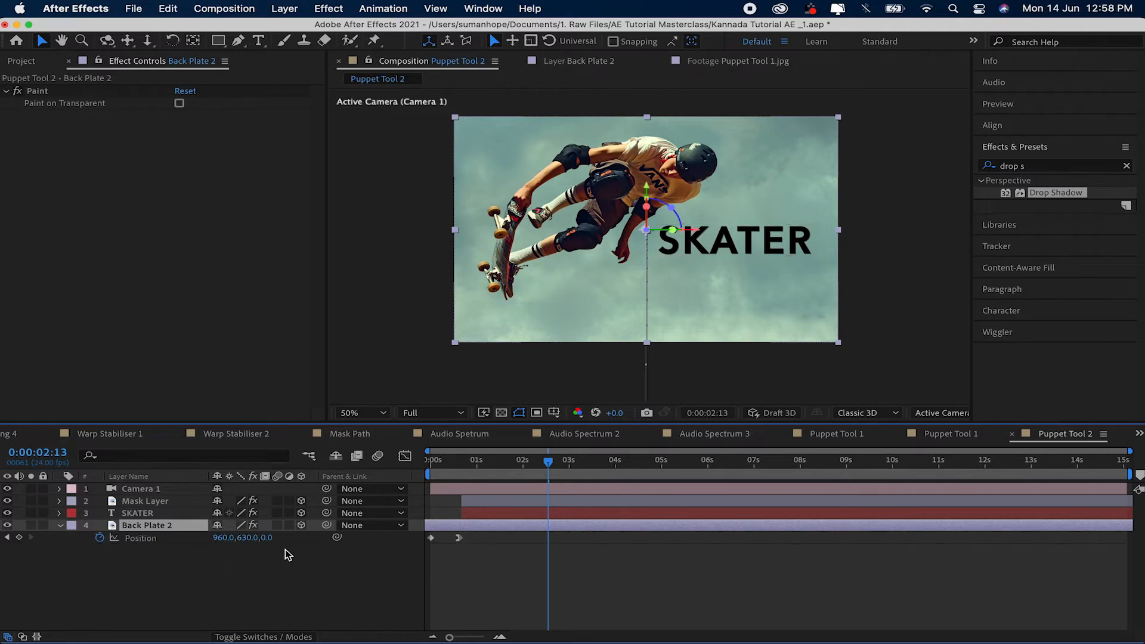
key("j")
left_click(132, 550)
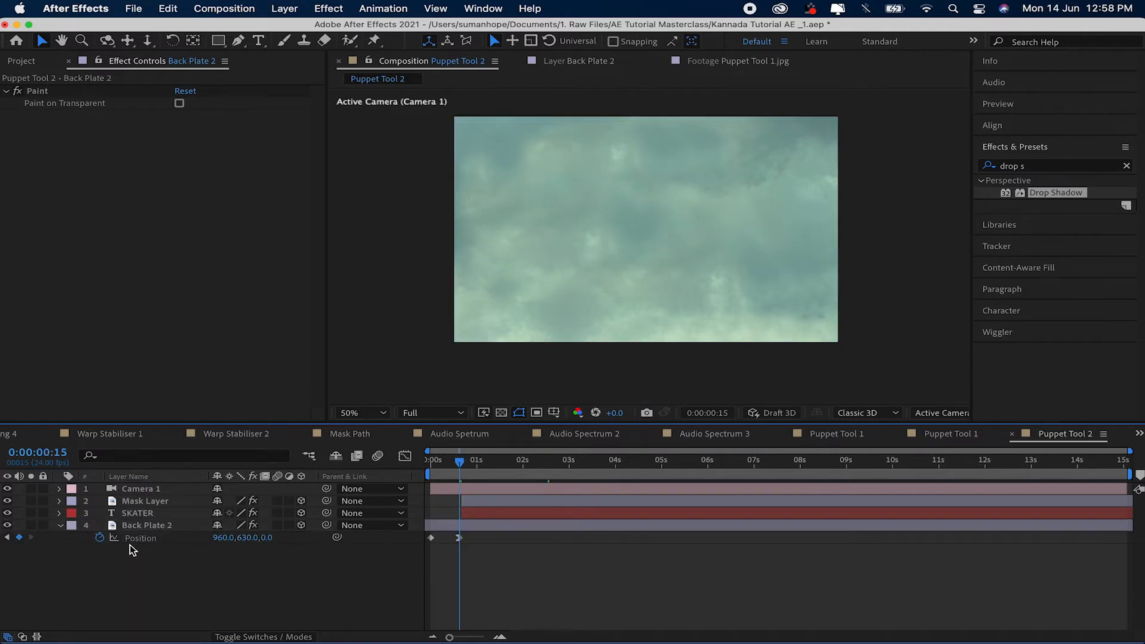
left_click(145, 539)
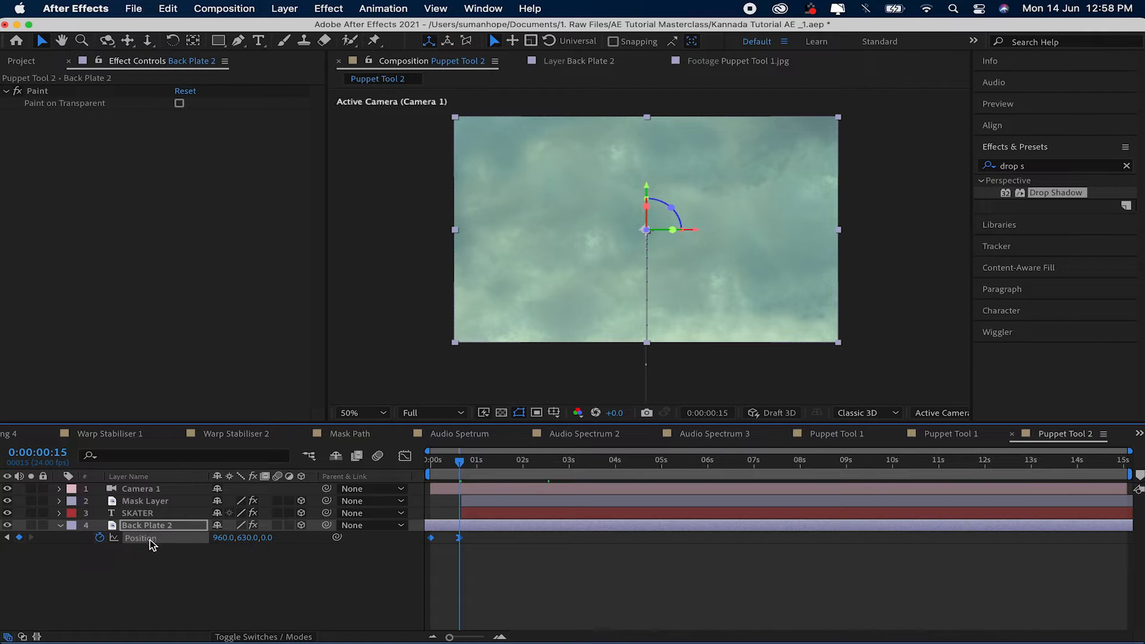
left_click_drag(671, 227, 1143, 3)
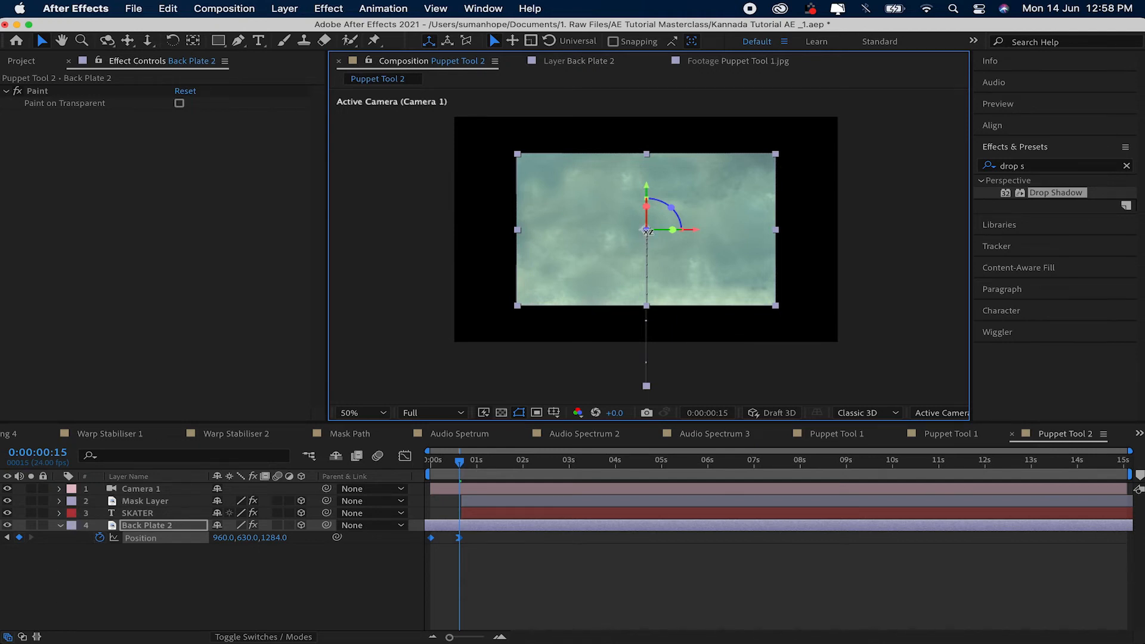
mouse_move(645, 234)
left_mouse_down()
mouse_move(670, 234)
mouse_move(656, 235)
left_mouse_up()
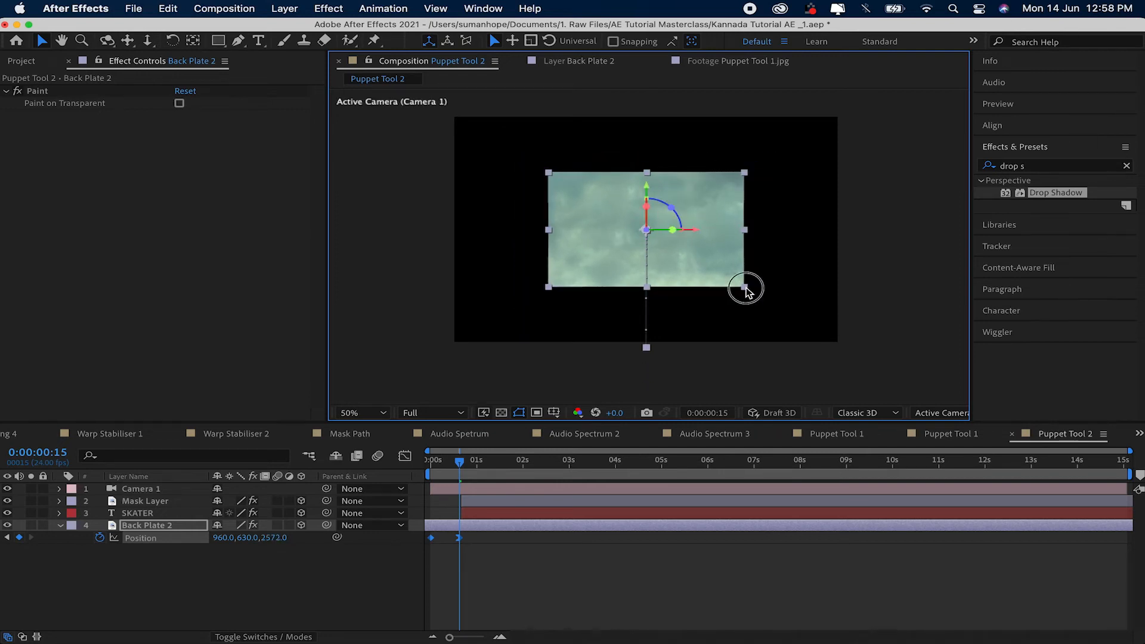
Scale Back Plate 2 up until it slightly overfills the frame, and preview the composition from the start
left_click_drag(744, 288, 847, 347)
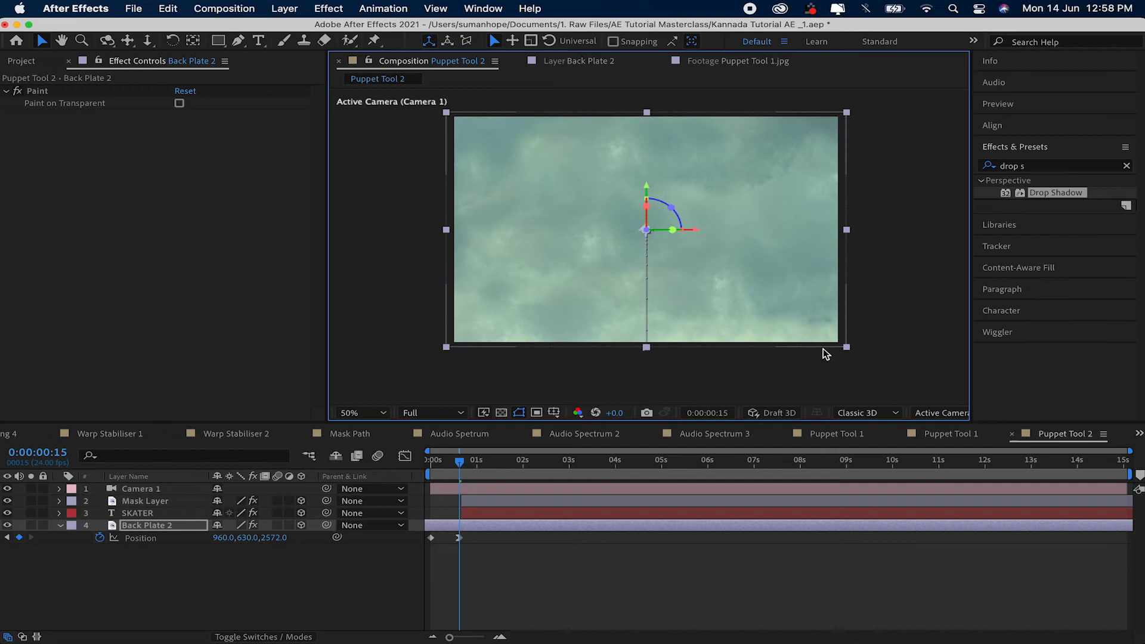
left_click(527, 563)
key("Home")
key("space")
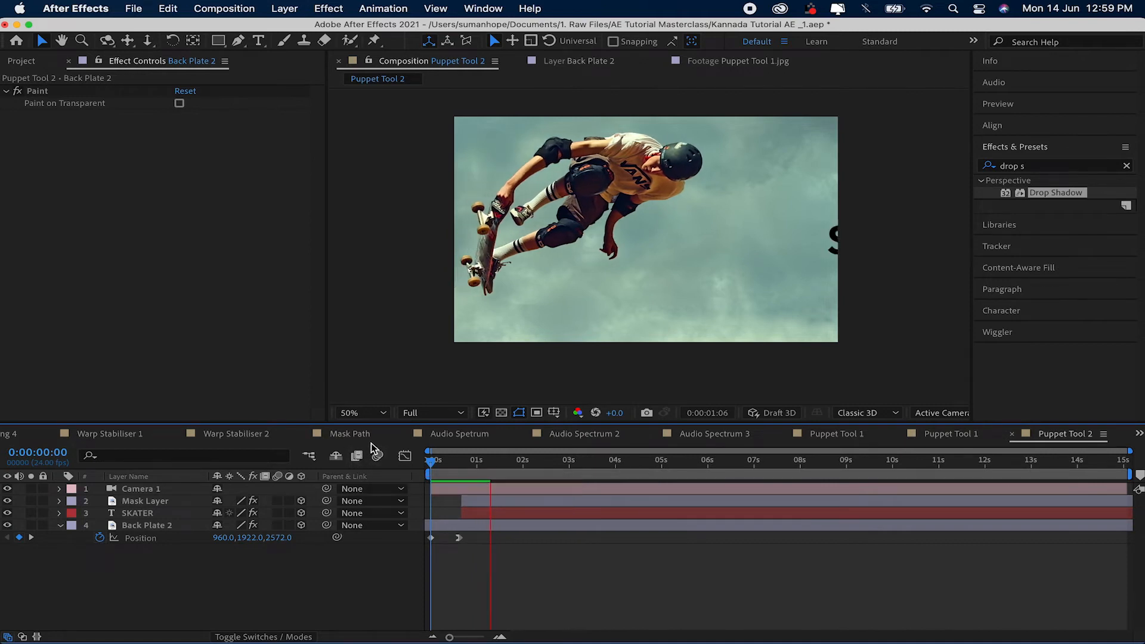
left_click(488, 470)
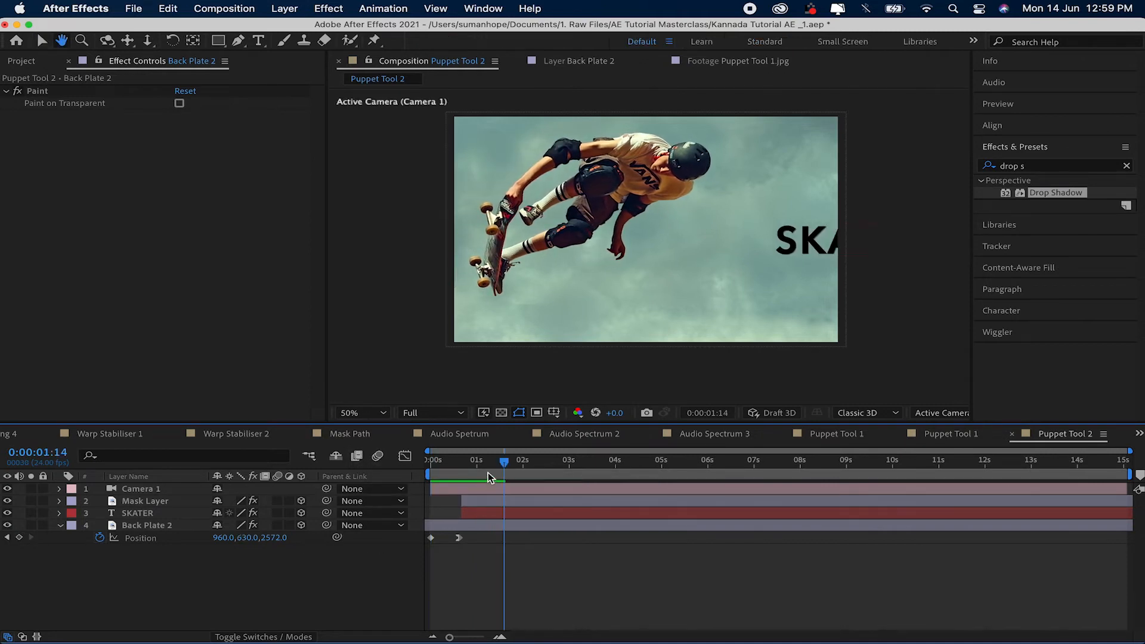
Keyframe Camera 1's Position at the start of the composition, moving the camera in to about Z -1430.7
left_click(164, 493)
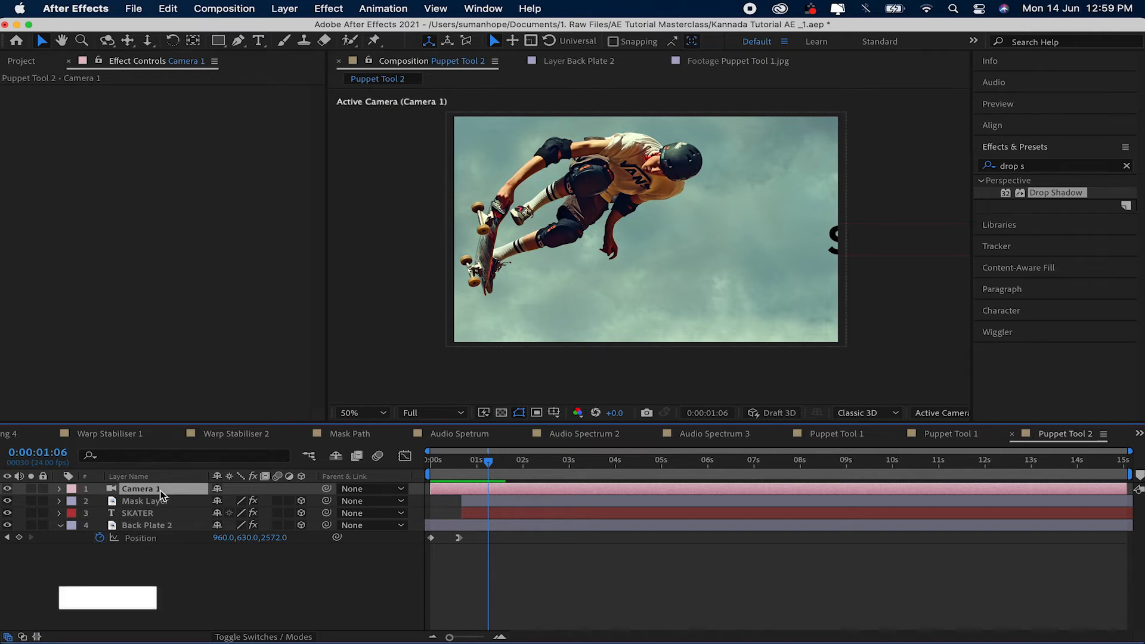
key("p")
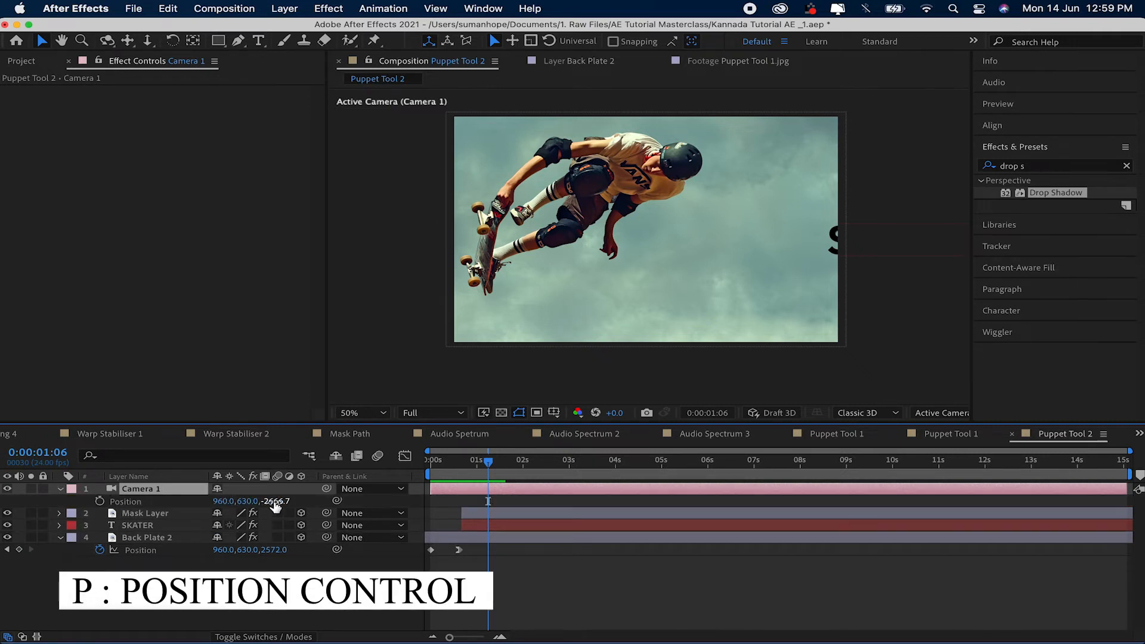
left_click_drag(276, 501, 450, 483)
key("Home")
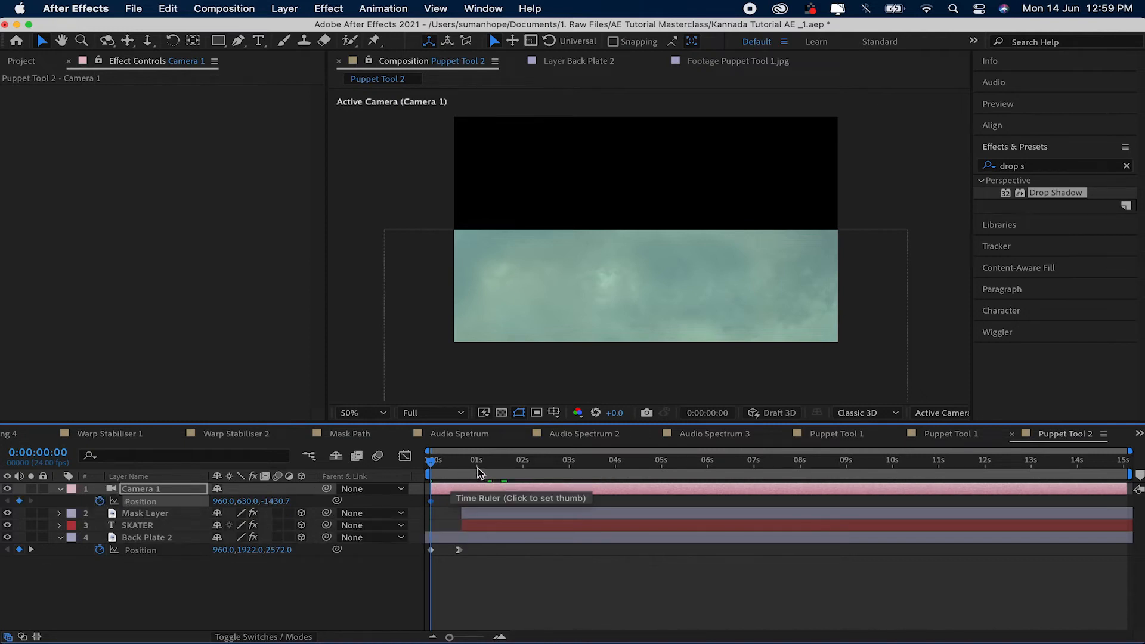
At 0:00:03:17, pull Camera 1 back to about Z -2488.7 so the skateboarder and SKATER title fit in frame
left_click_drag(477, 467, 603, 473)
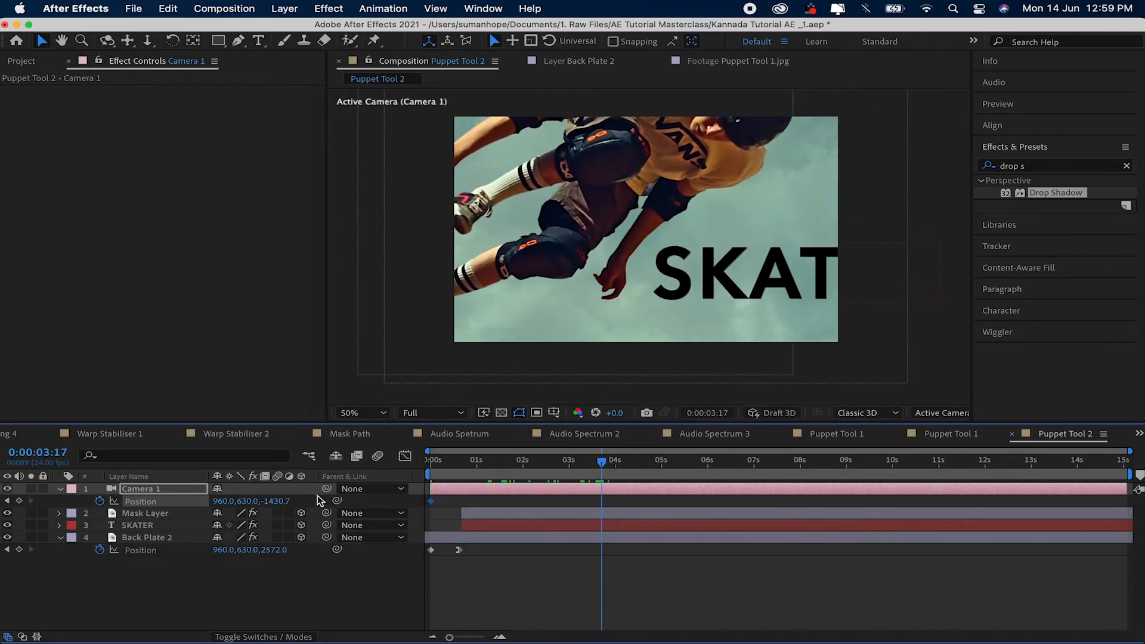
left_click_drag(283, 504, 65, 506)
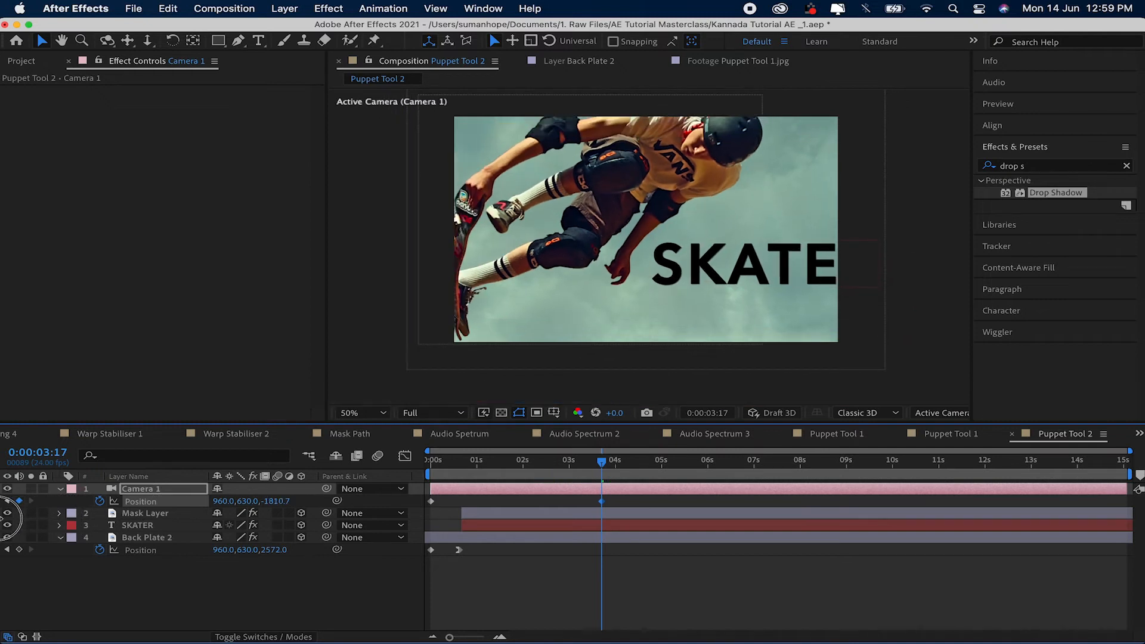
left_click_drag(273, 507, 10, 522)
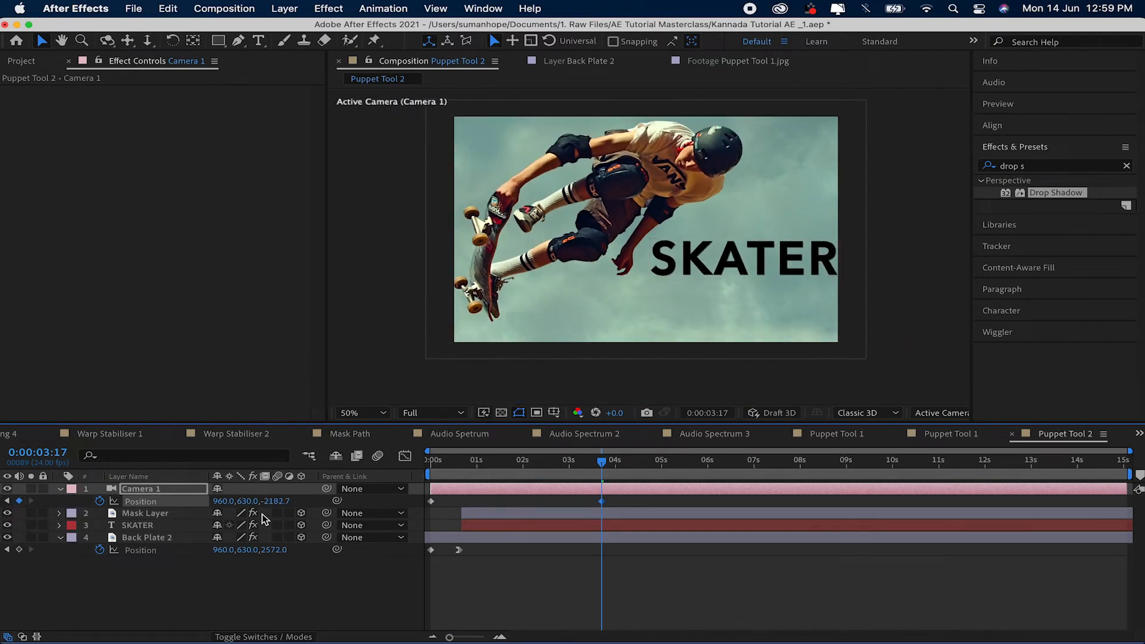
left_click_drag(290, 503, 70, 520)
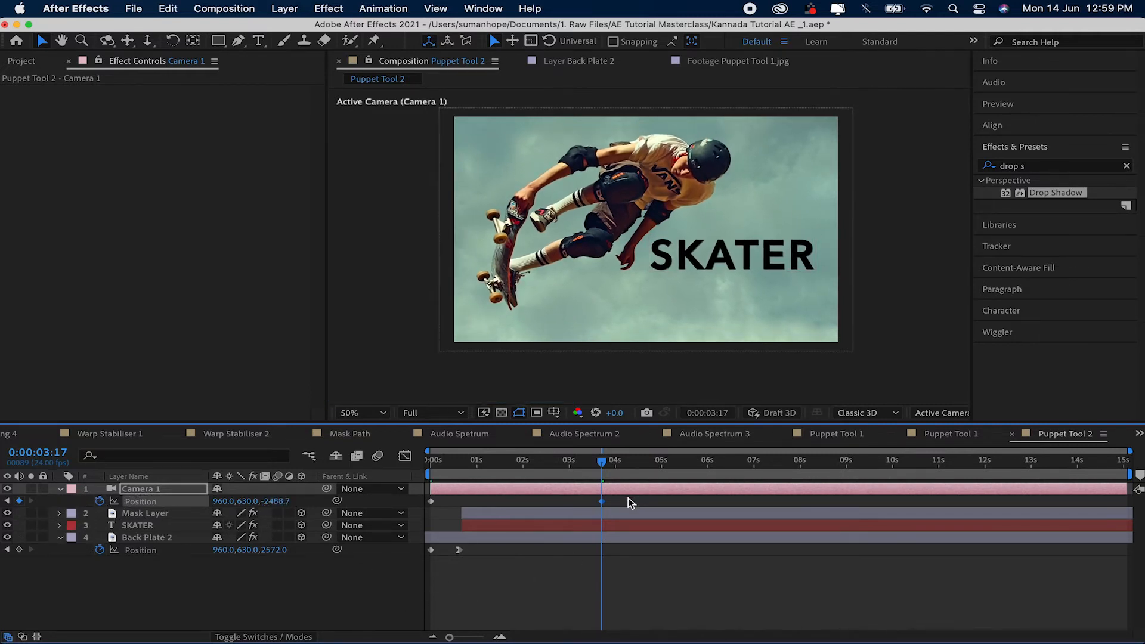
Ease the camera's ending Position keyframe in the speed graph and preview the composition from the start
left_click_drag(628, 498, 410, 481)
left_click(405, 456)
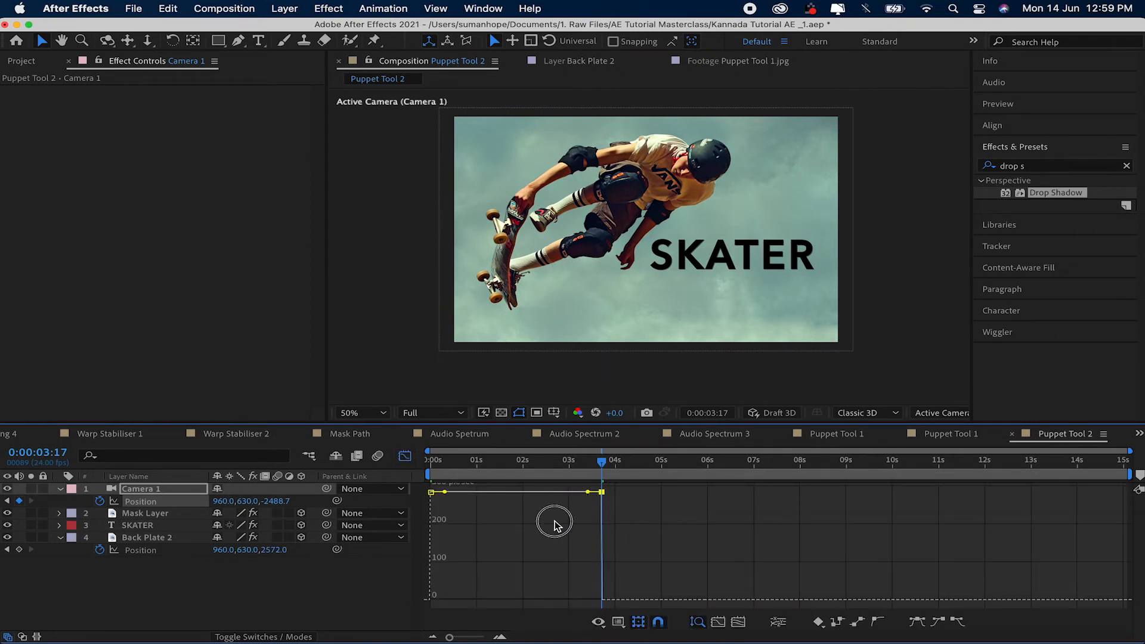
left_click_drag(588, 492, 381, 617)
left_click(405, 457)
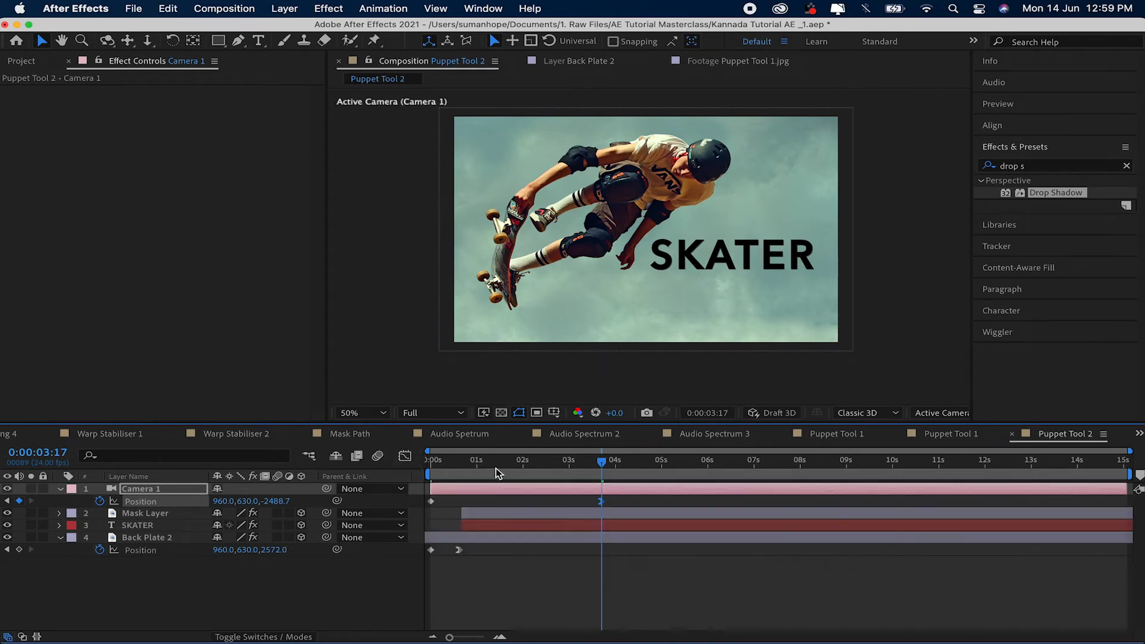
key("Home")
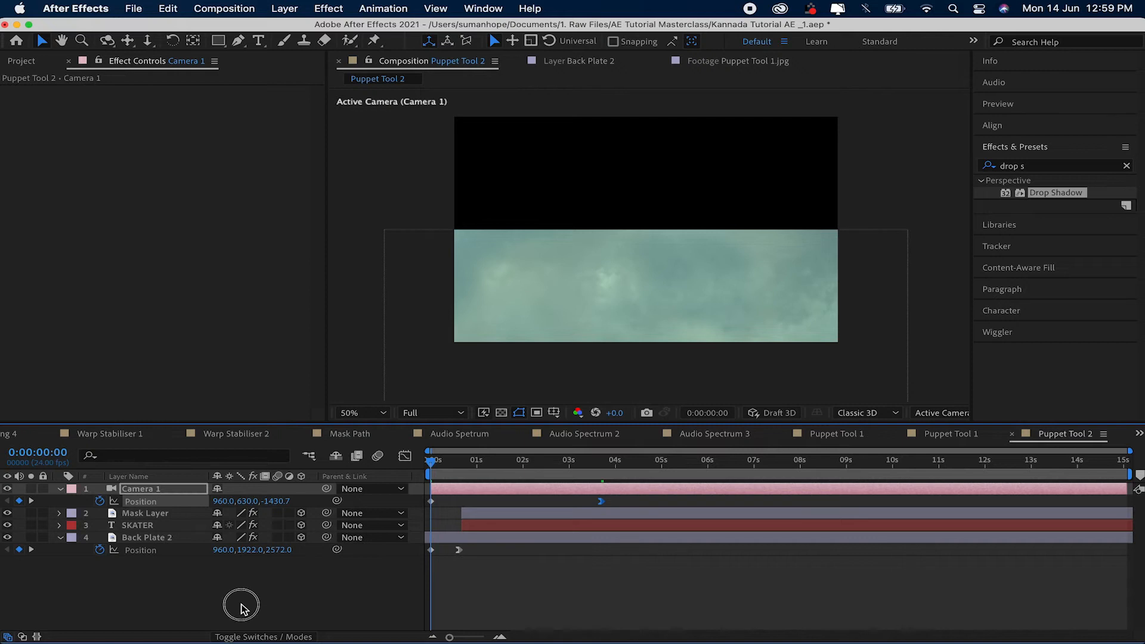
left_click(241, 607)
key("space")
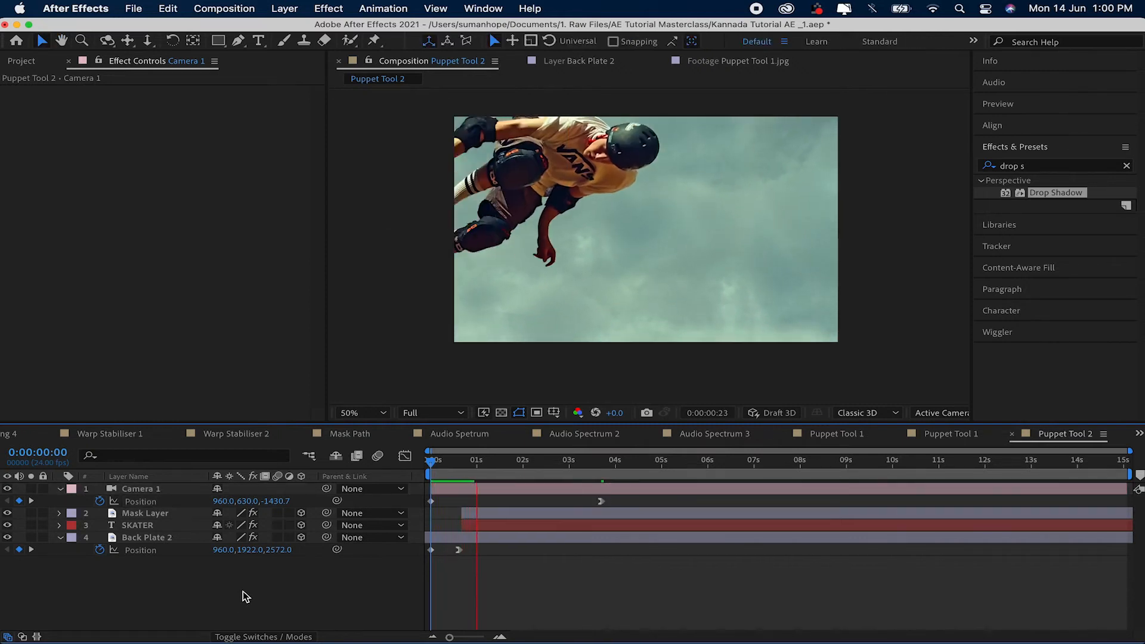
key("space")
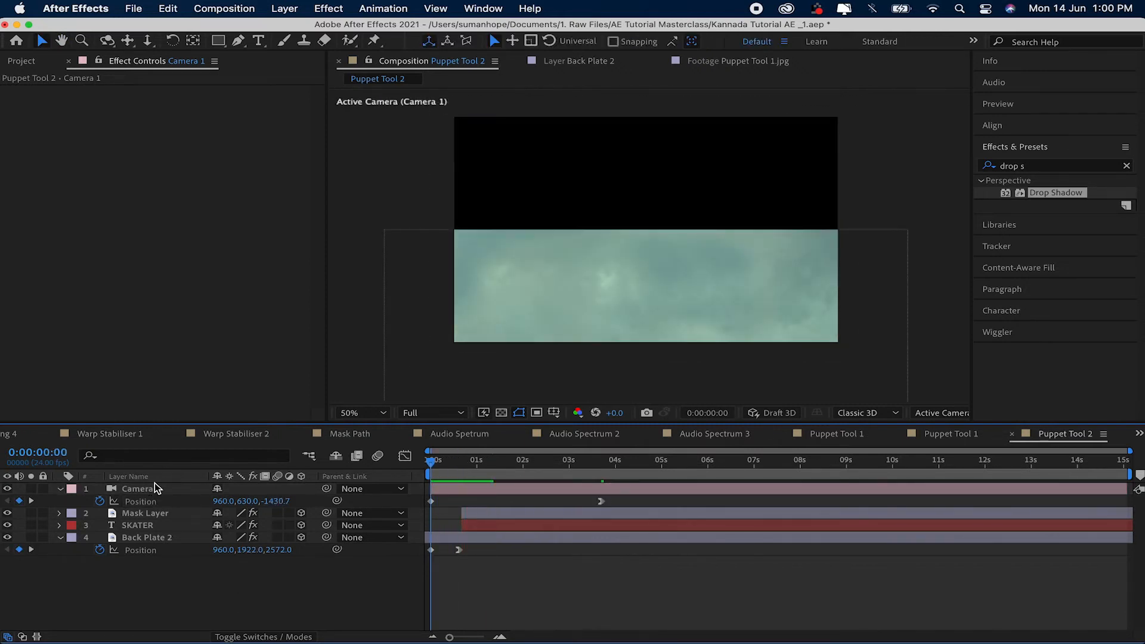
Lower Back Plate 2's starting position out of frame to about Y 2984.7 and preview the sky entrance
left_click(136, 538)
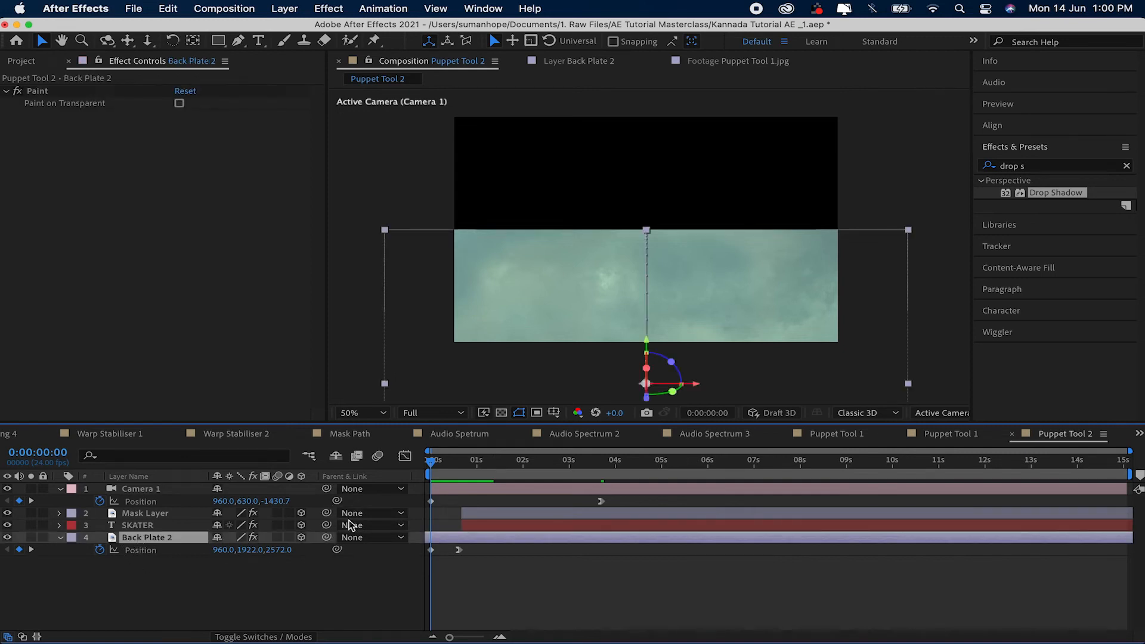
left_click_drag(626, 294, 611, 191)
left_click(470, 466)
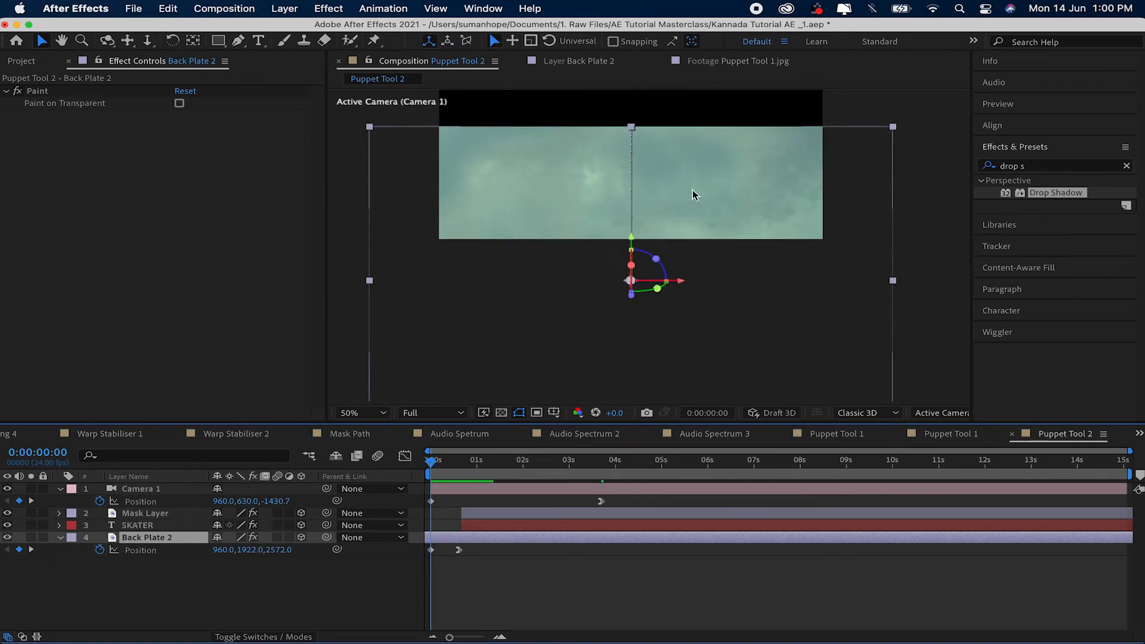
left_click_drag(672, 179, 678, 325)
left_click(310, 589)
key("space")
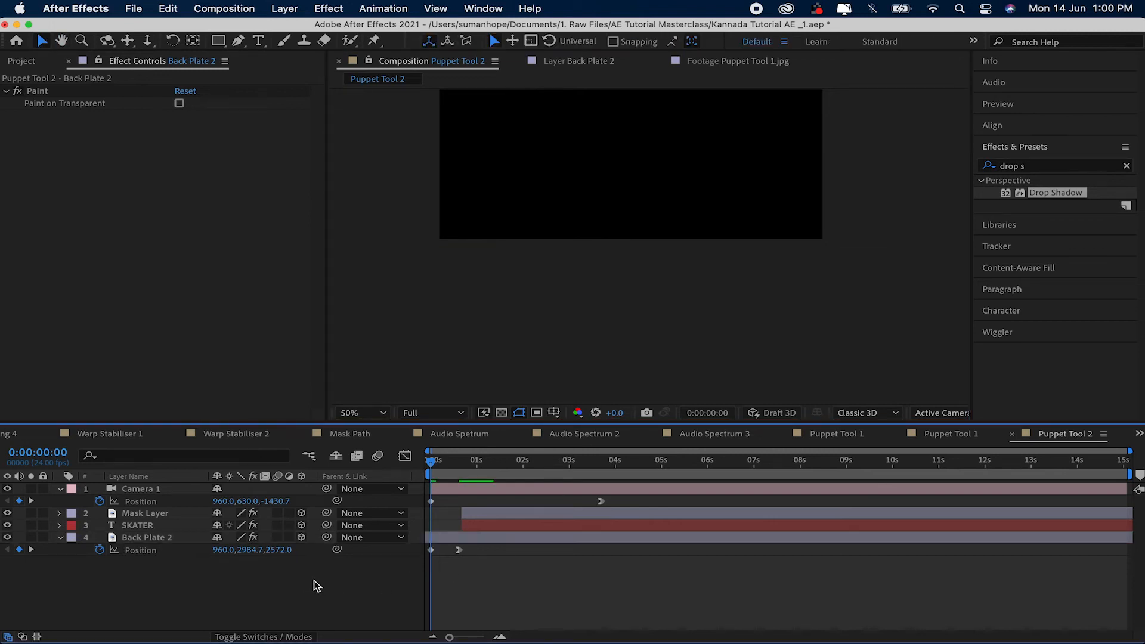
key("comma")
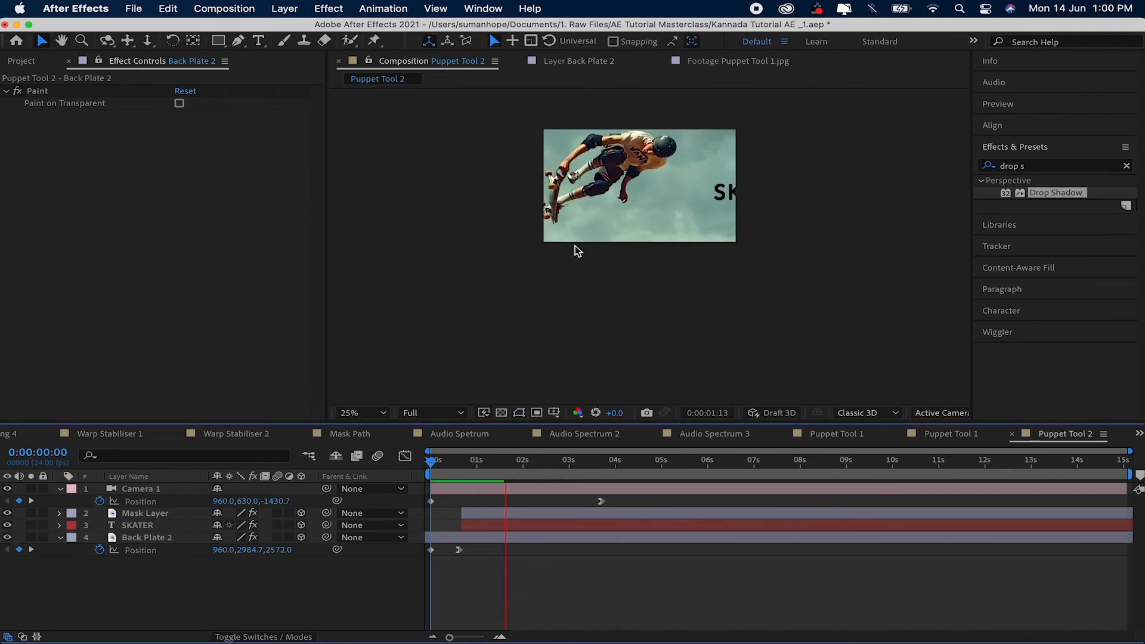
Raise Camera 1's Aperture to about 414.3 pixels to strengthen the depth blur, and preview the camera move
left_click(60, 489)
left_click(60, 488)
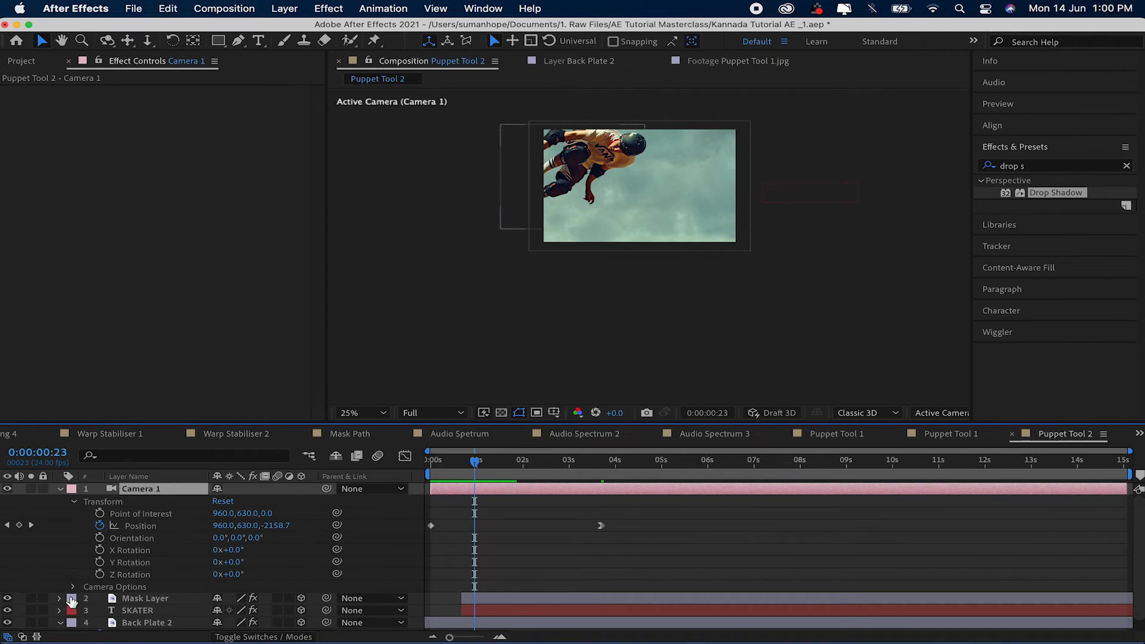
left_click(73, 588)
scroll(155, 583, "down", 3)
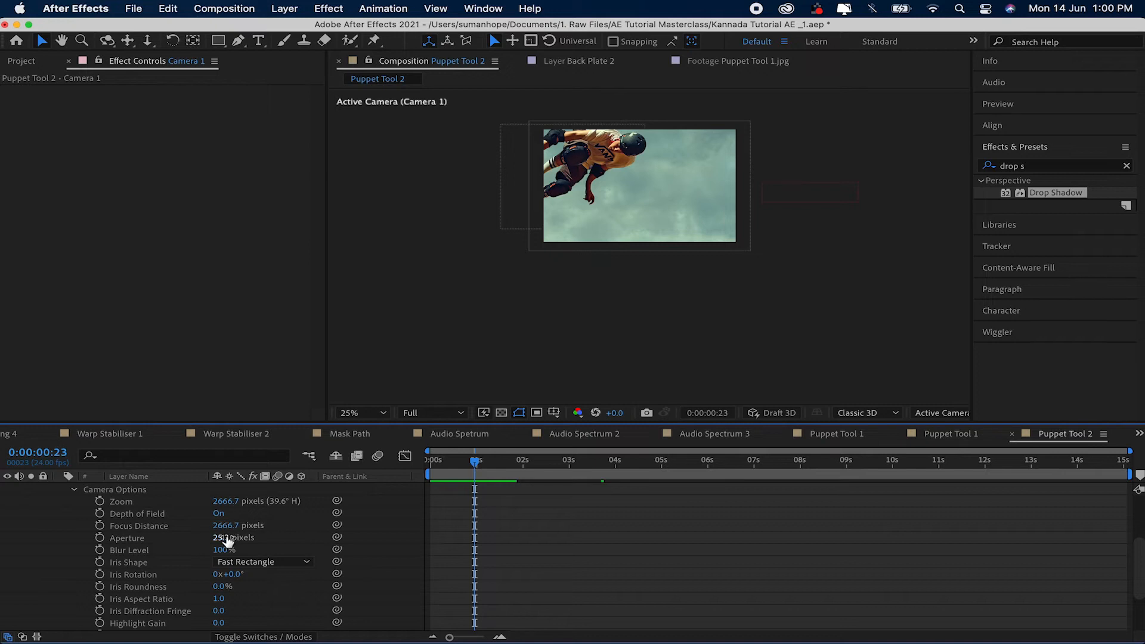
left_click_drag(226, 539, 307, 537)
left_click(439, 460)
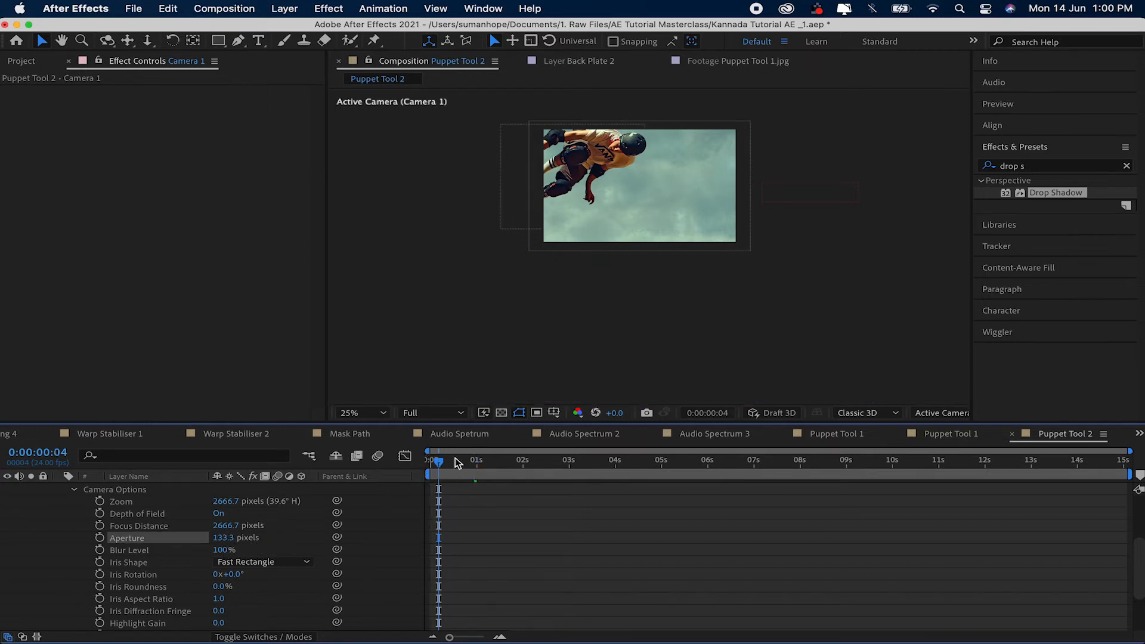
scroll(635, 187, "up", 2)
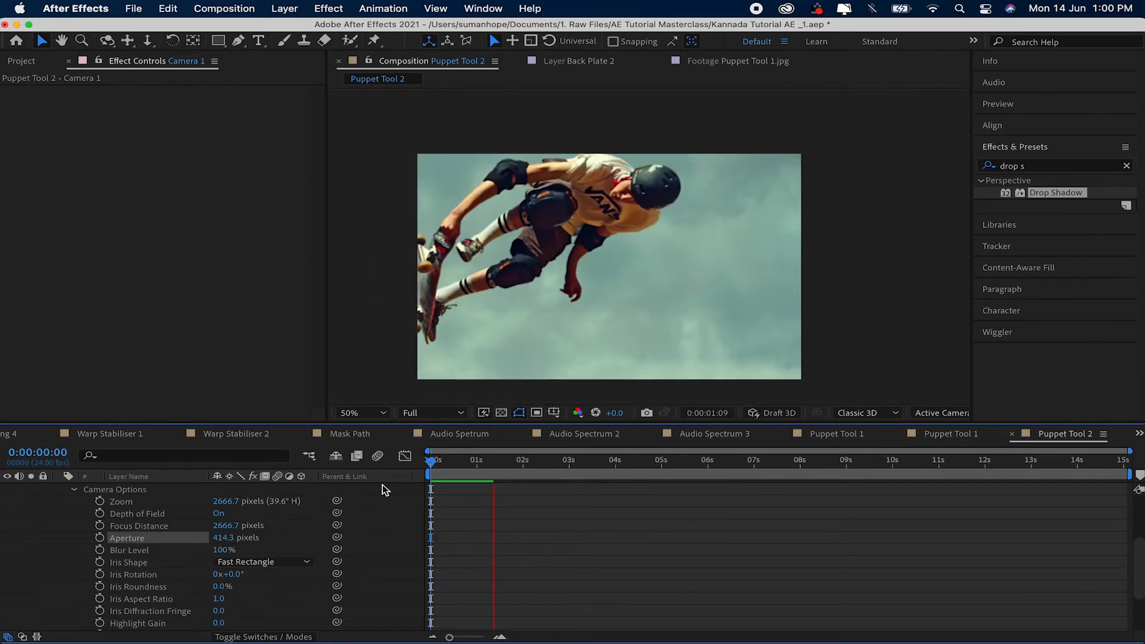
left_click_drag(510, 462, 610, 473)
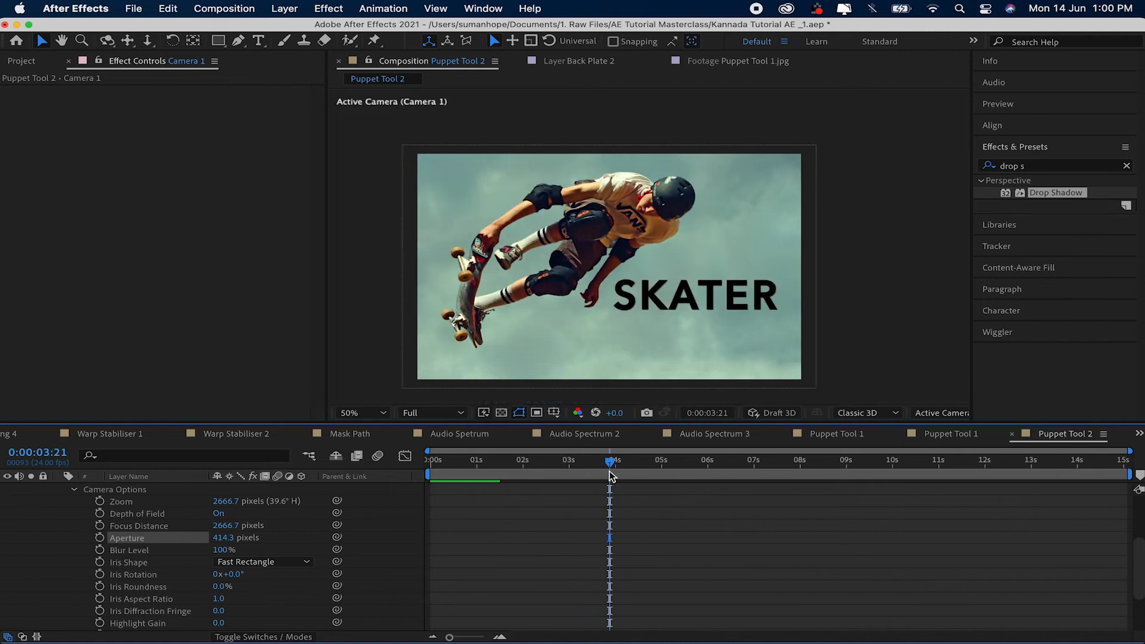
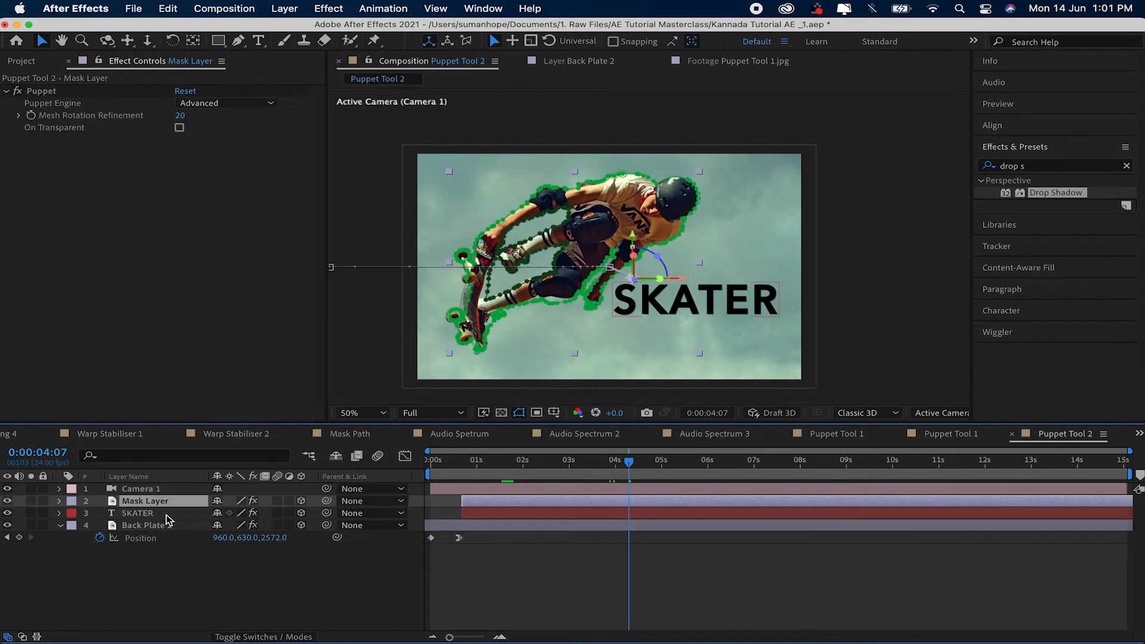
With the SKATER layer selected, clear the effects search and open the 3D Text animation presets
left_click(166, 514)
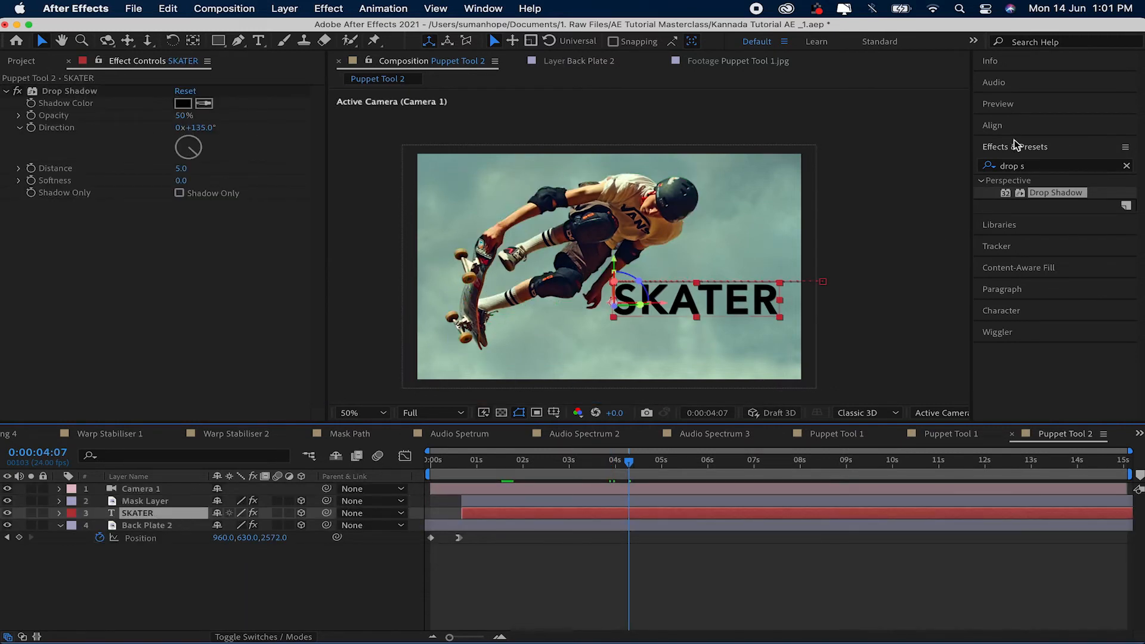
left_click_drag(1040, 169, 740, 184)
key("BackSpace")
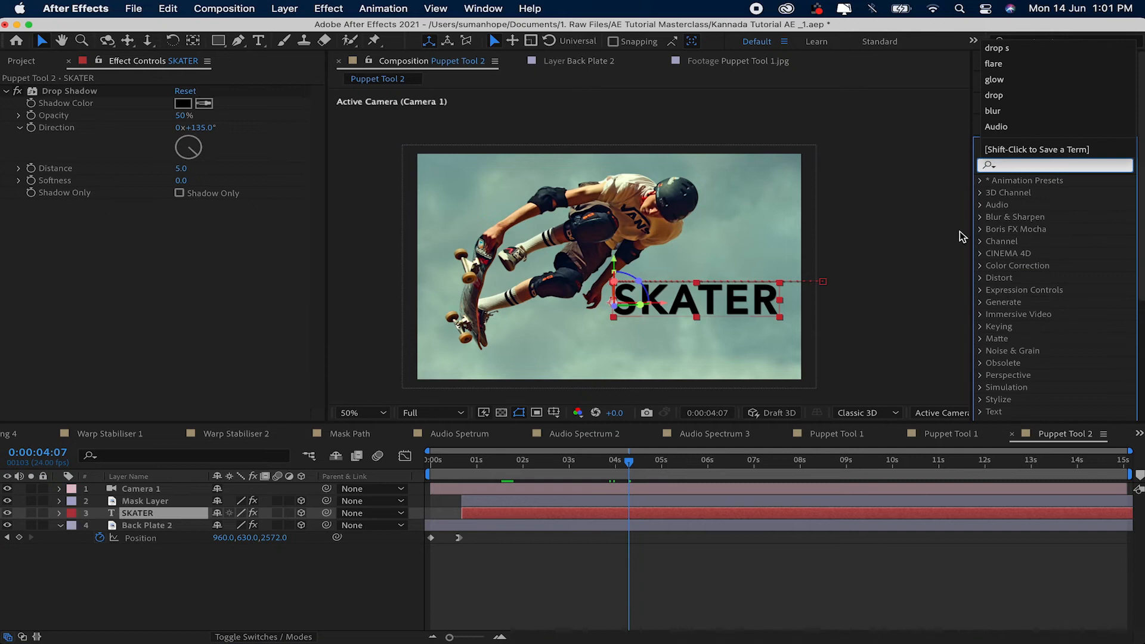
left_click(980, 181)
left_click(980, 181)
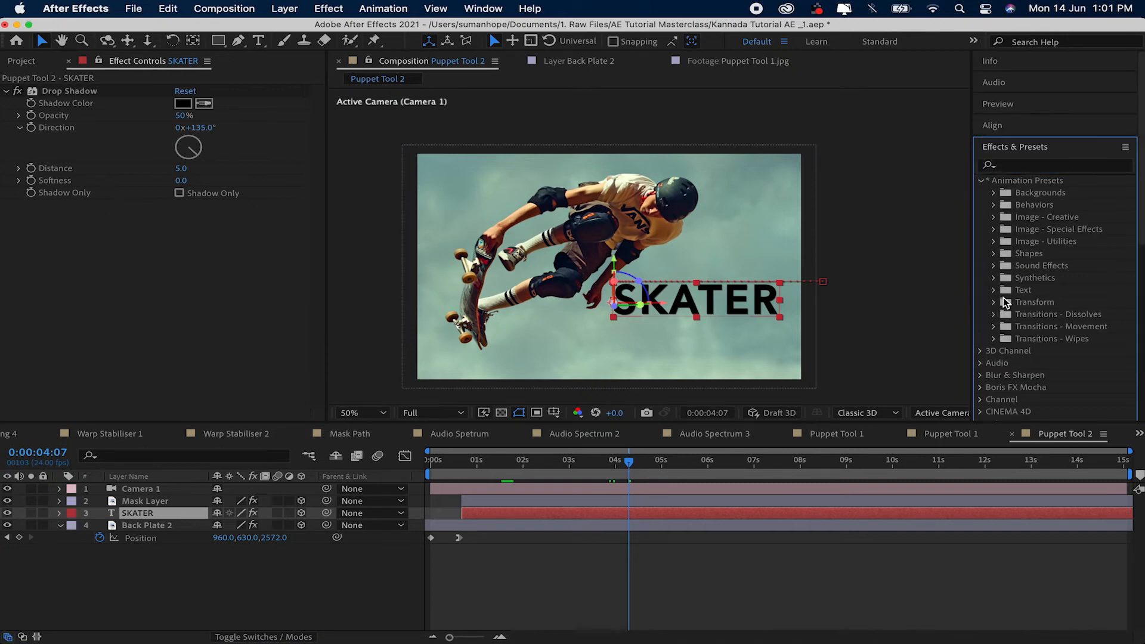
left_click(995, 291)
scroll(1008, 287, "down", 3)
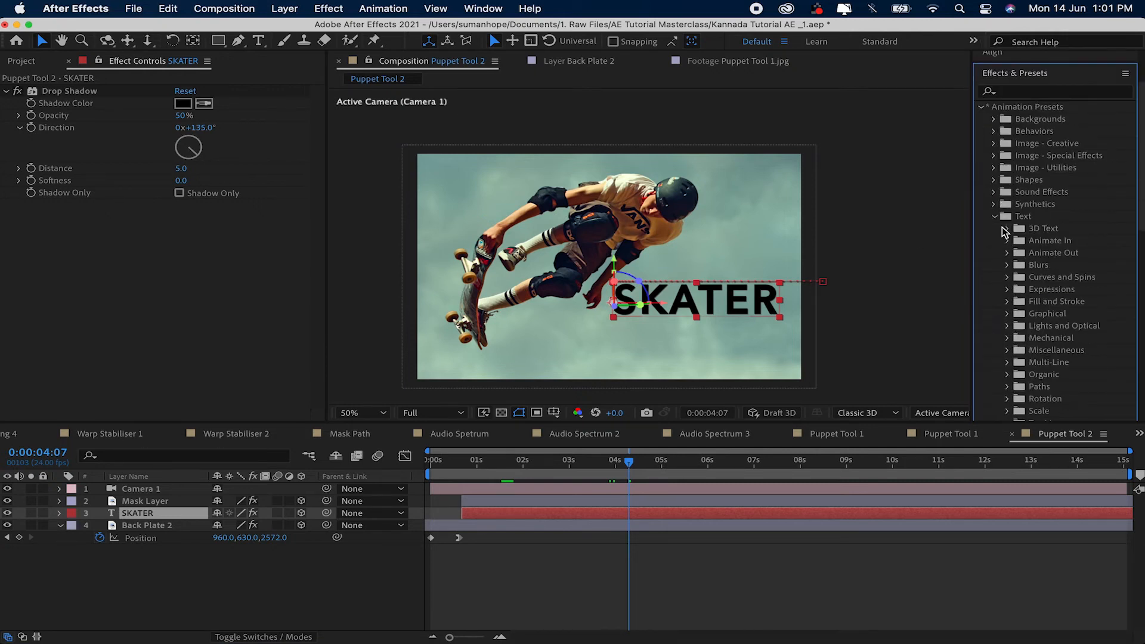
left_click(1008, 229)
scroll(1035, 271, "down", 3)
Apply the 3D Basic Position Z Cascade preset to the SKATER layer at 0:00:01:03 and preview the title animation
double_click(1073, 252)
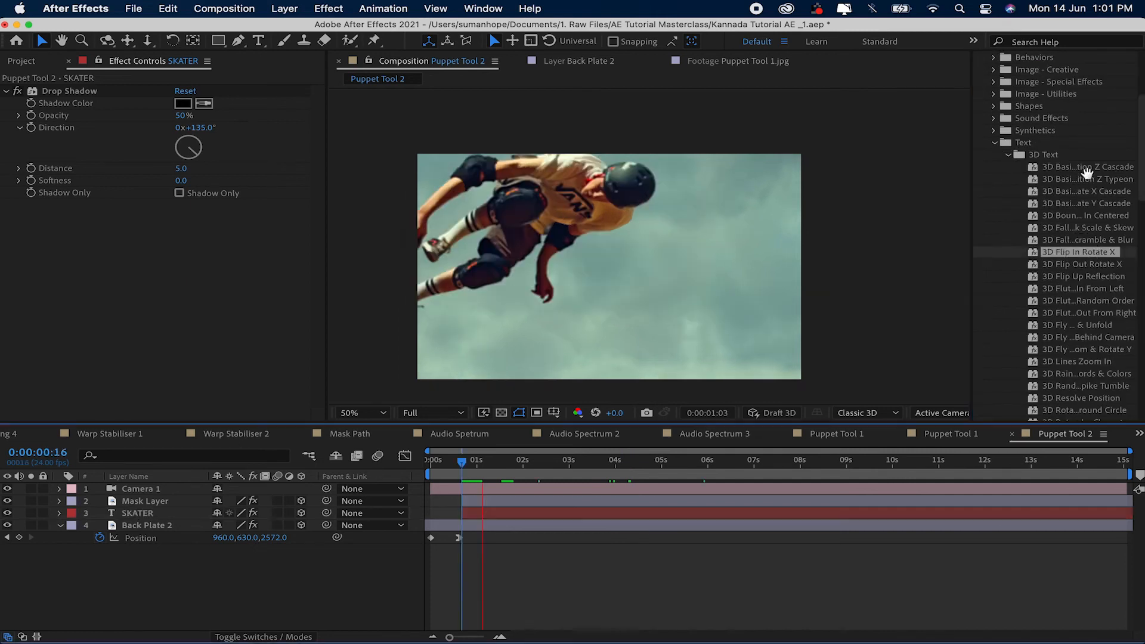
left_click_drag(1097, 170, 484, 512)
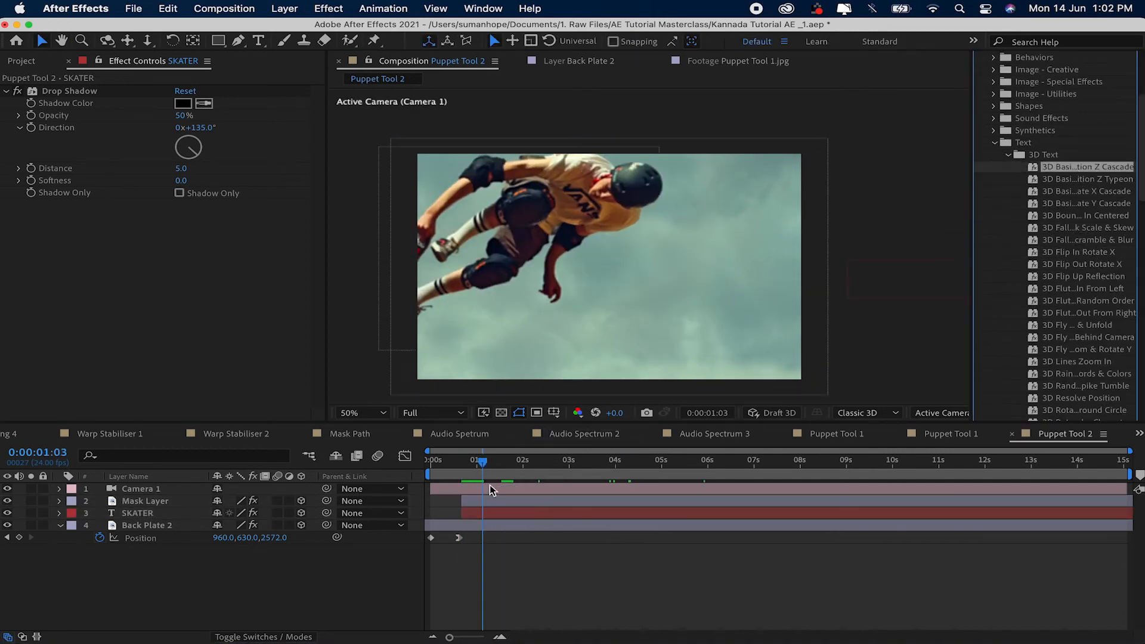
key("space")
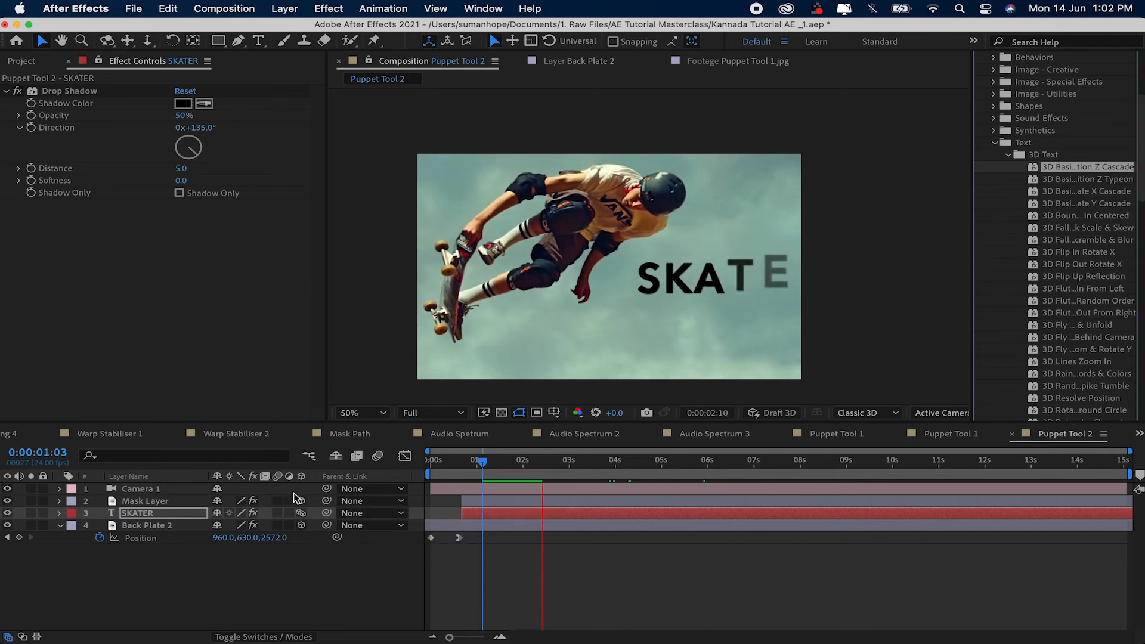
key("h")
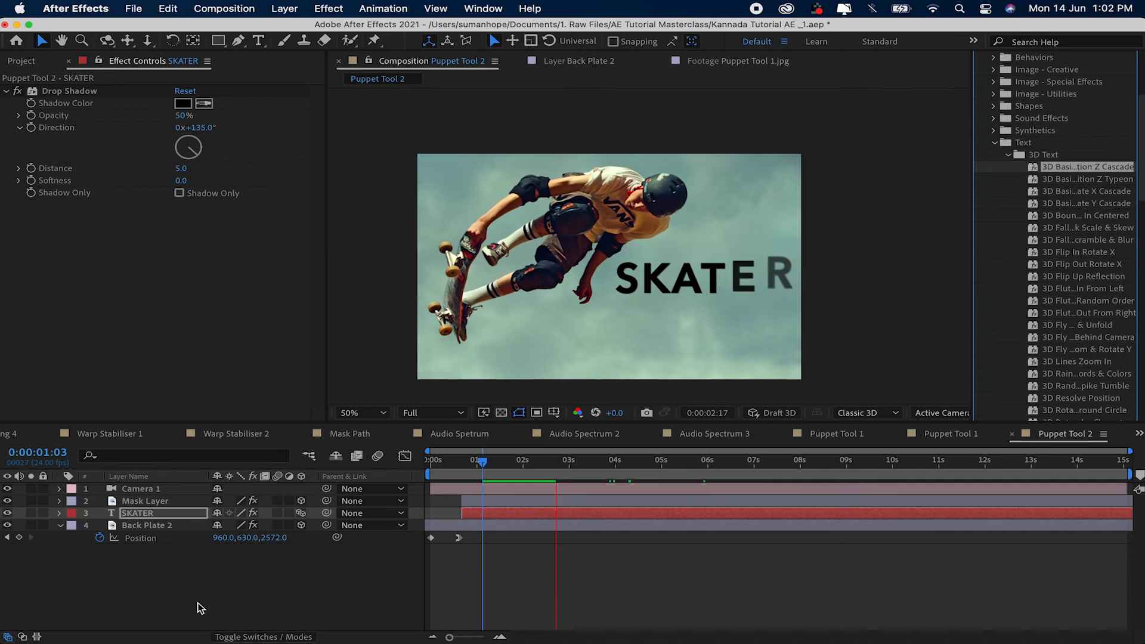
key("space")
left_click(253, 568)
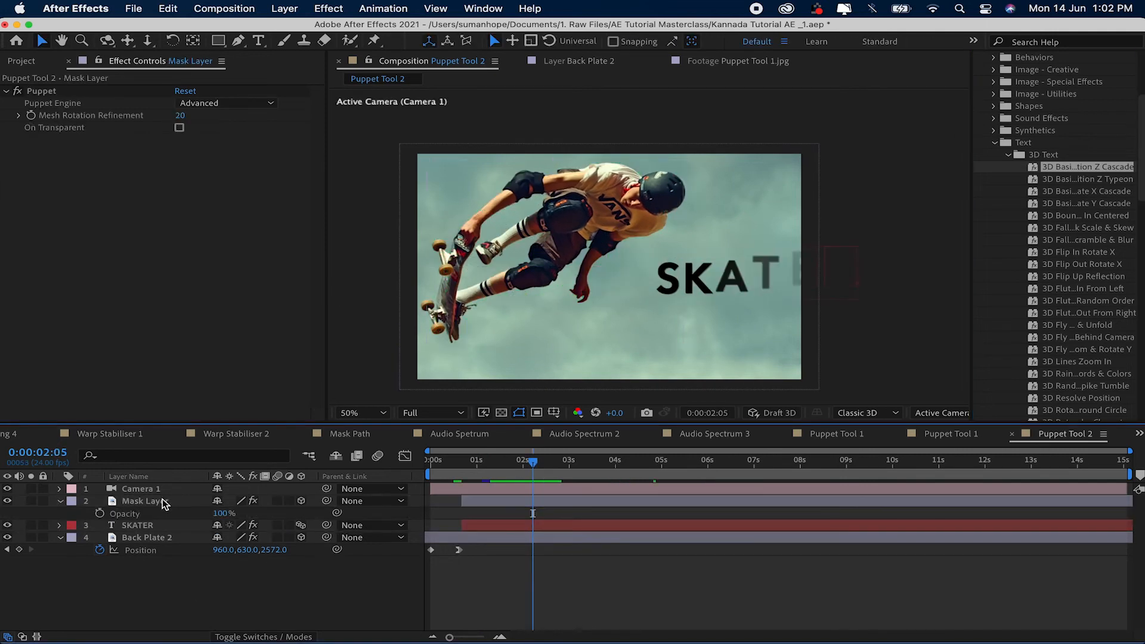
Duplicate the Mask Layer, reveal both copies' Opacity, and set the lower Mask Layer's opacity to 10%
left_click(162, 499)
left_click(255, 583)
left_click(139, 501)
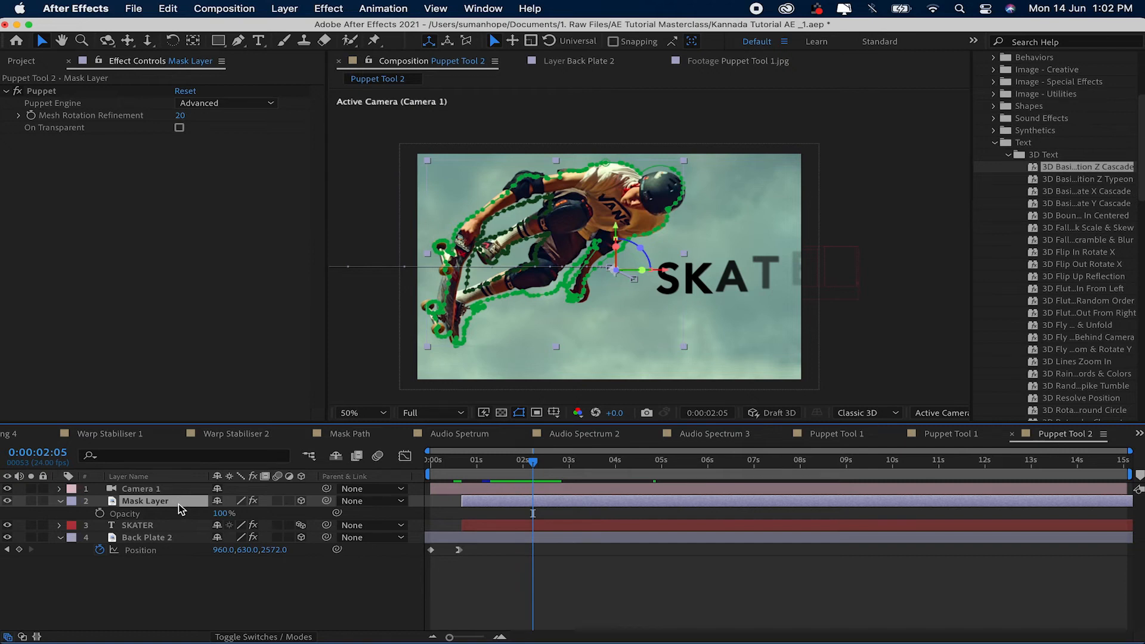
key("super+d")
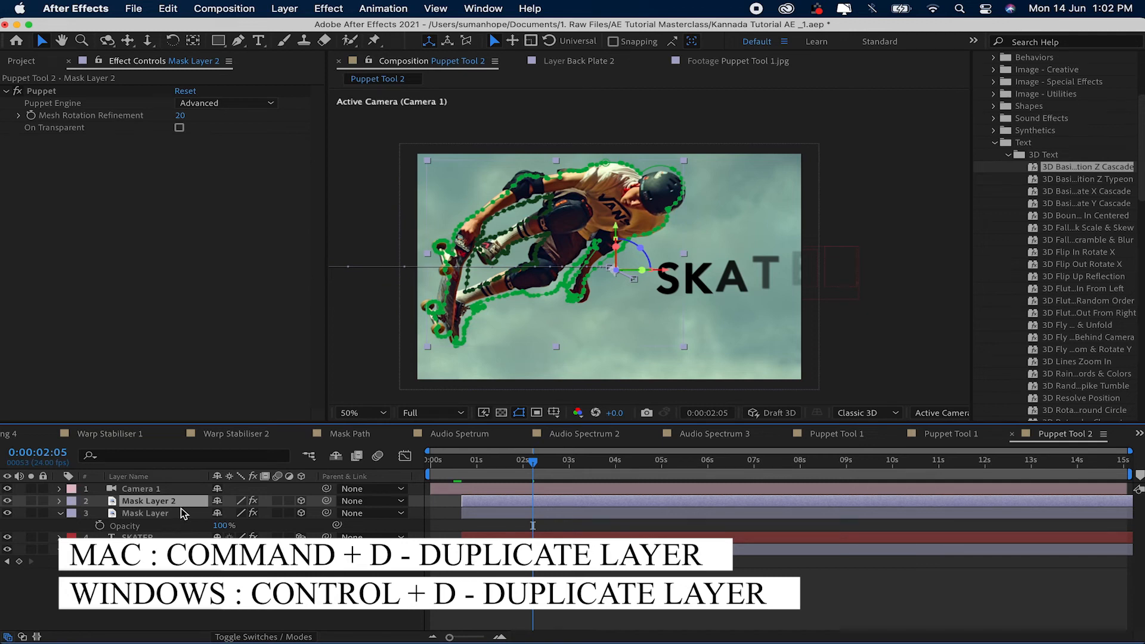
key("t")
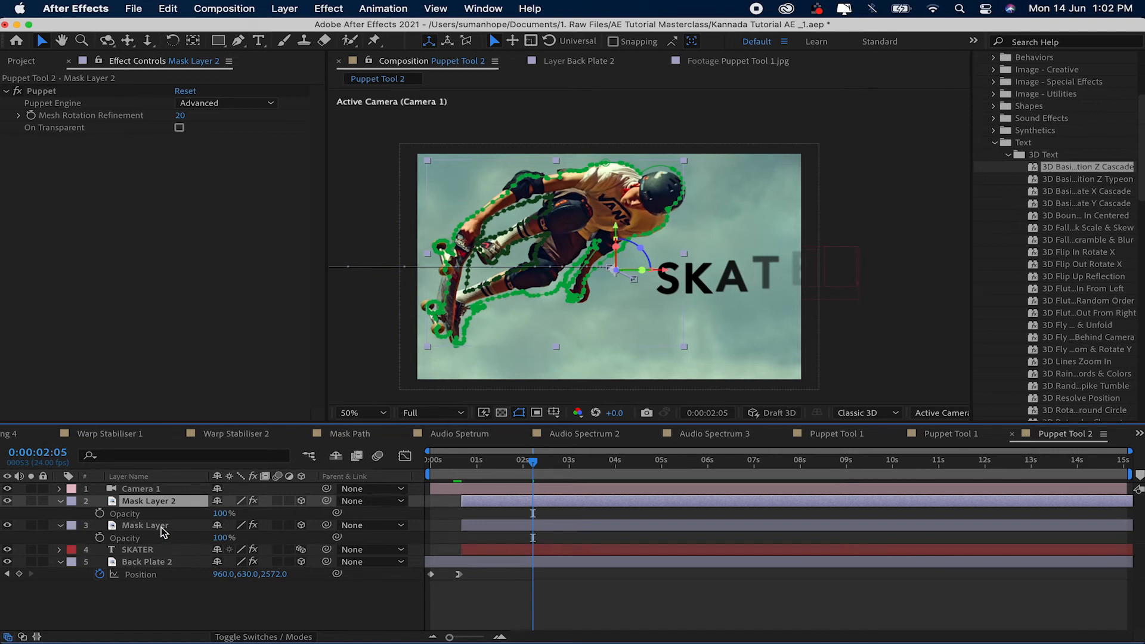
left_click(170, 526)
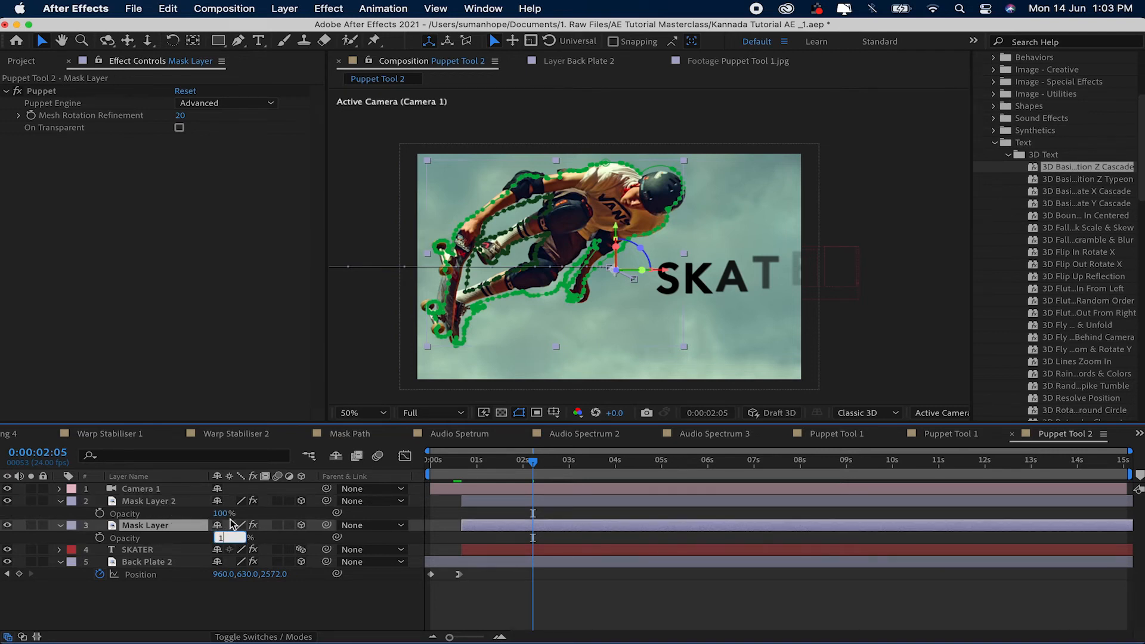
key("Return")
left_click(481, 535)
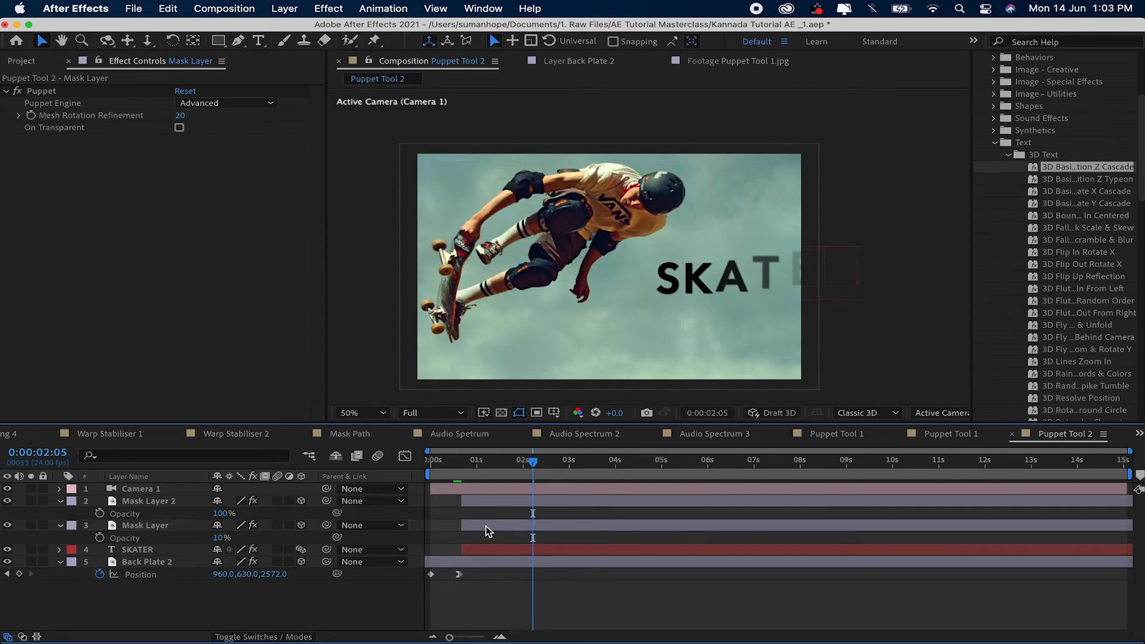
Shift the lower Mask Layer a few frames later than Mask Layer 2 and preview the animation from 0:00:00:15
left_click(486, 528)
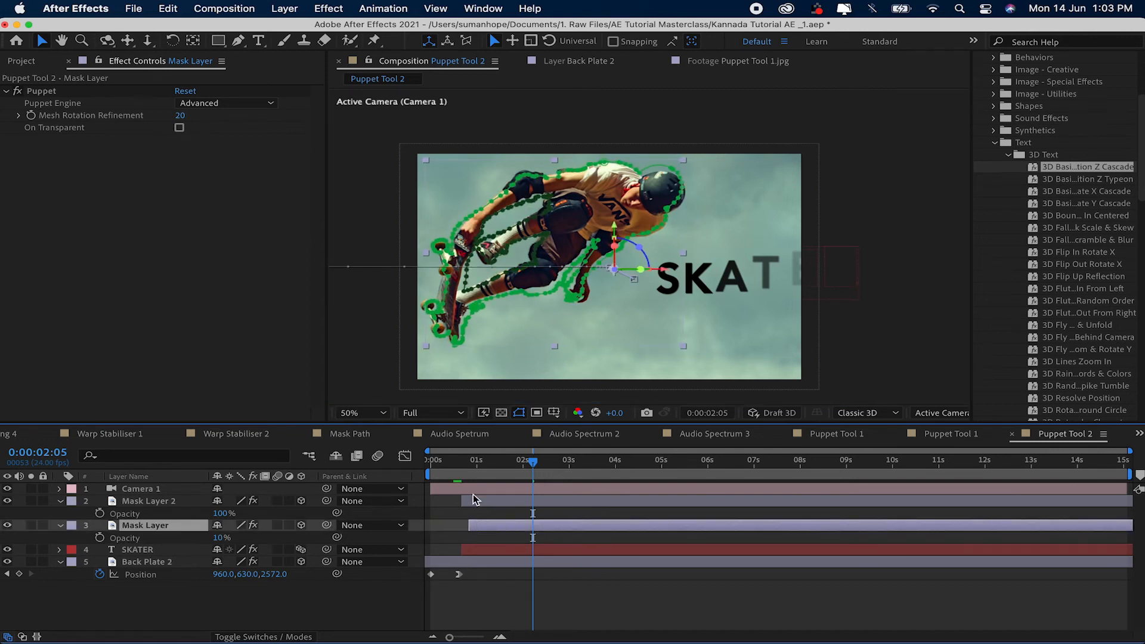
left_click(459, 475)
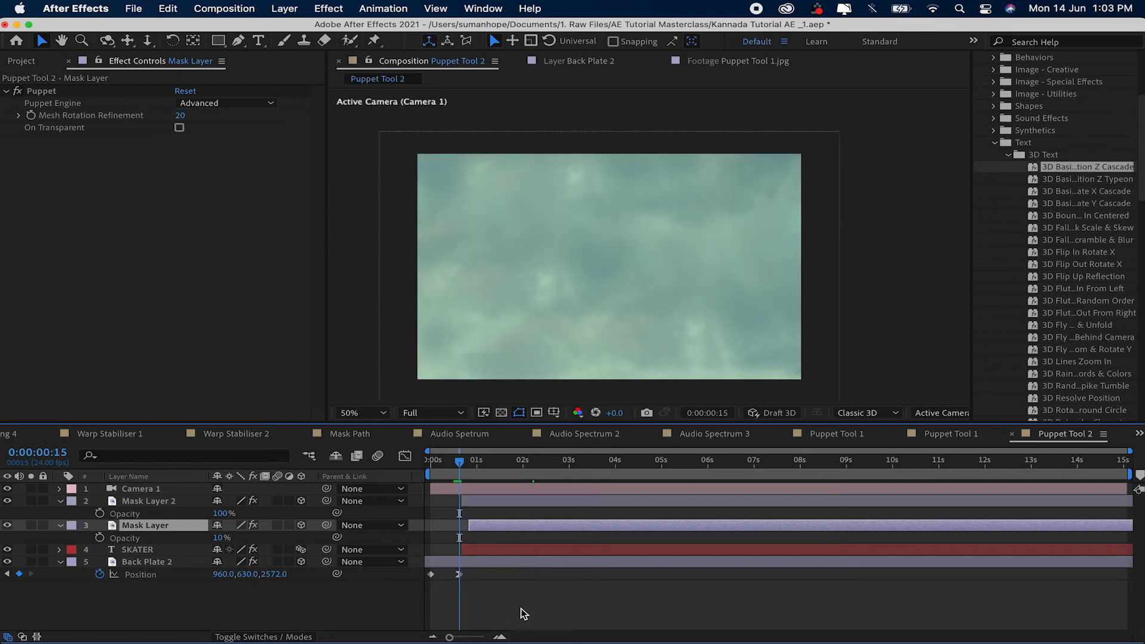
left_click(523, 614)
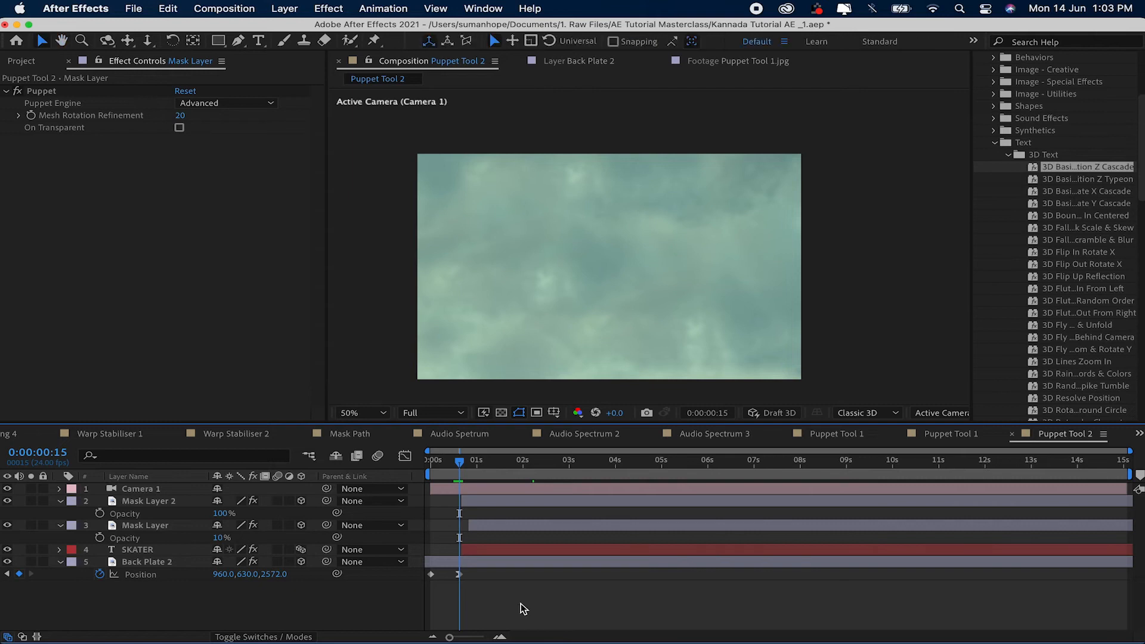
key("space")
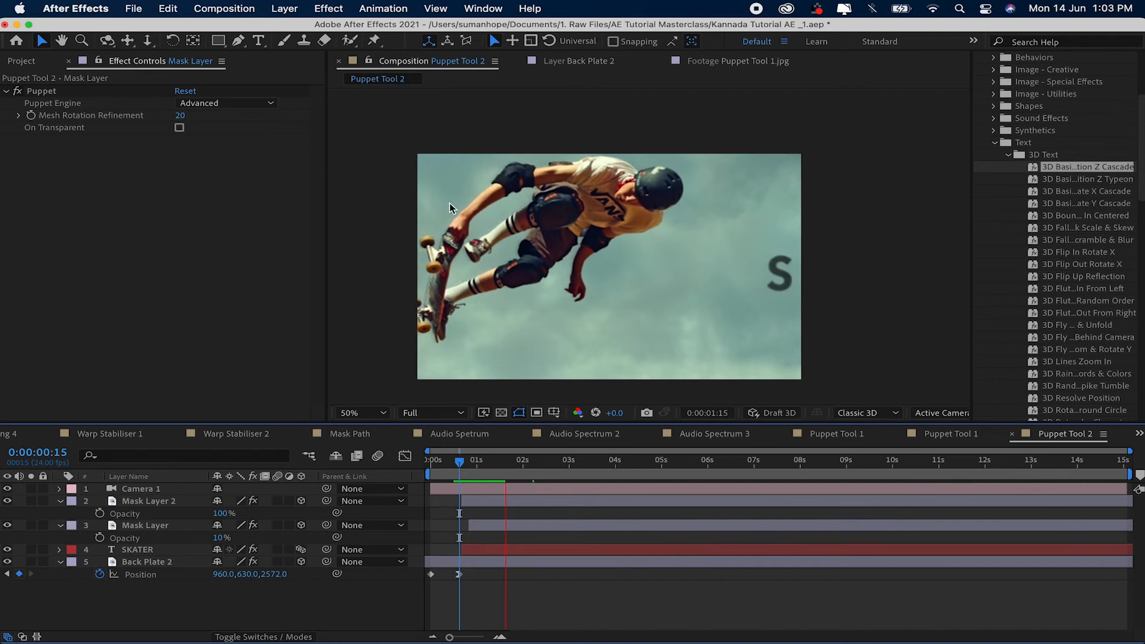
key("space")
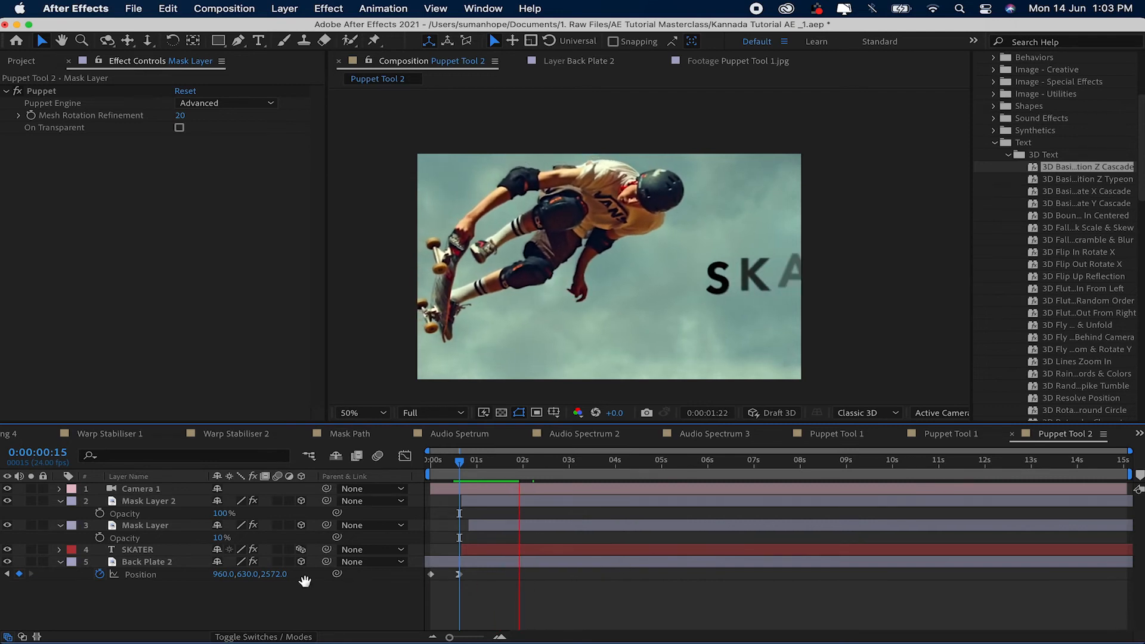
Raise the lower Mask Layer's opacity to 58% and preview the skateboarder's trailing copy
left_click_drag(222, 540, 262, 540)
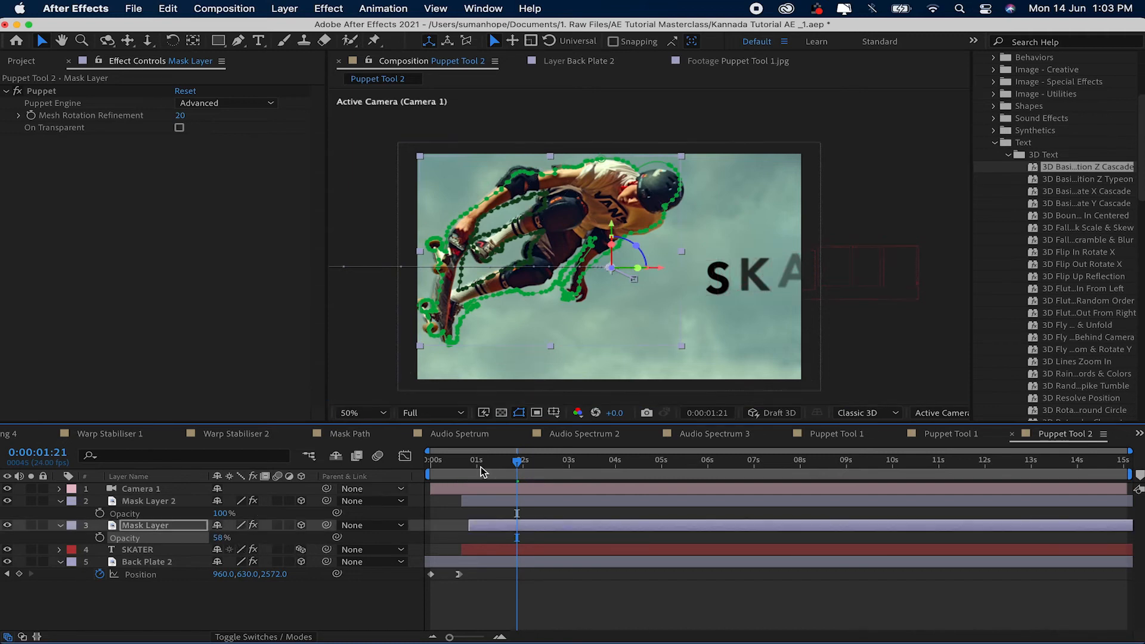
left_click_drag(469, 463, 428, 463)
left_click(564, 588)
key("space")
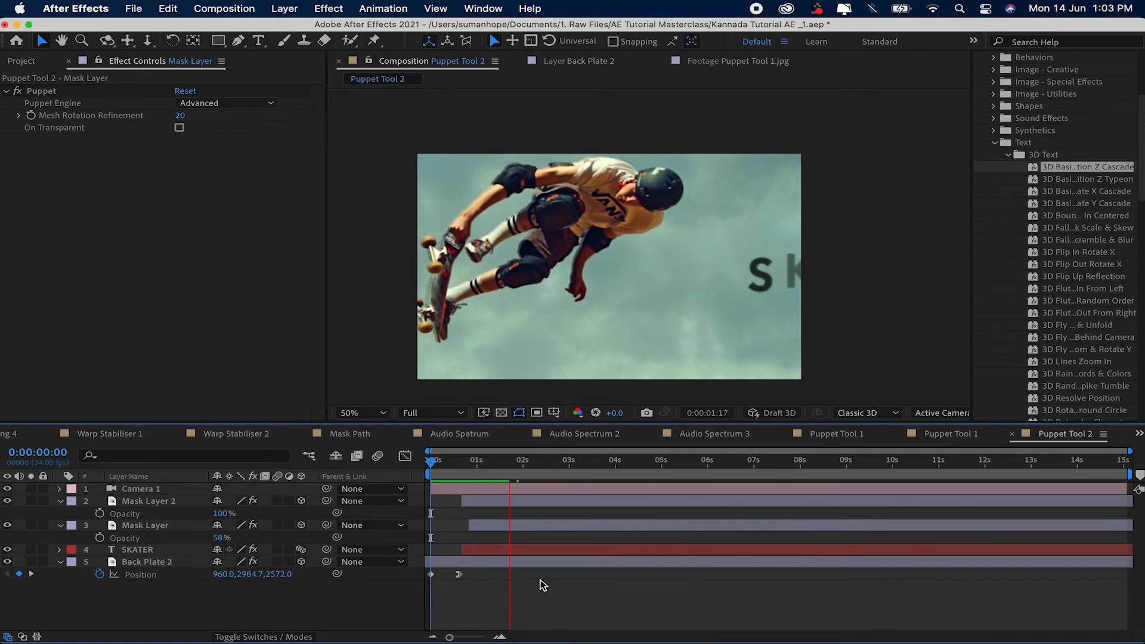
left_click(452, 464)
key("space")
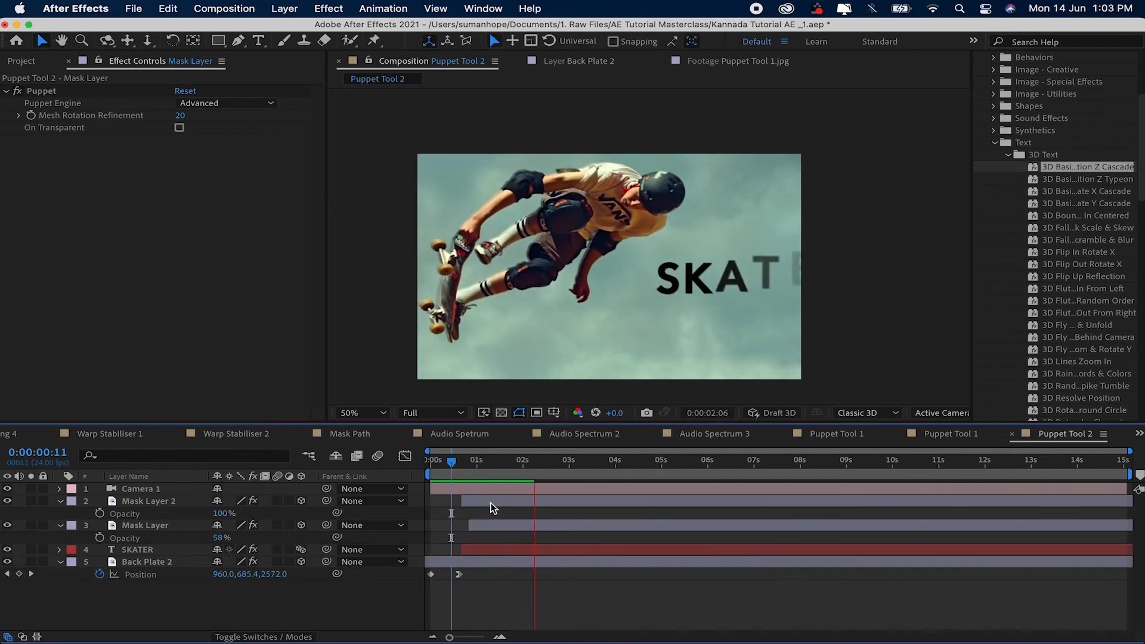
Collapse the layer properties and pre-compose all five layers into Pre-comp 1 with all attributes moved
left_click_drag(492, 463, 601, 517)
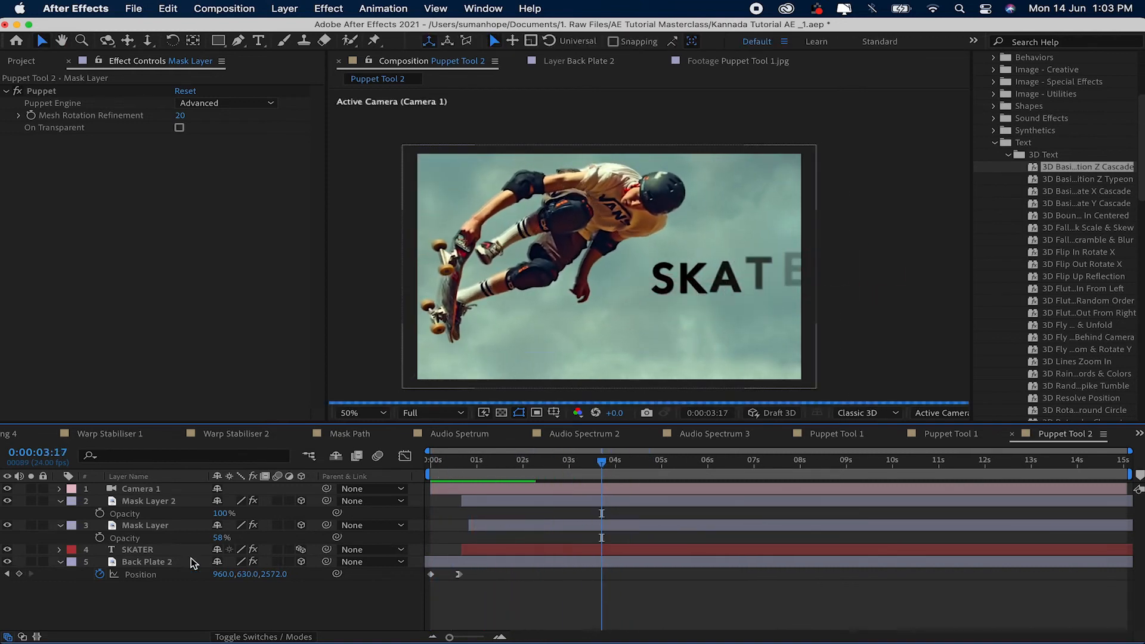
key("u")
left_click(60, 538)
left_click_drag(146, 562, 160, 462)
right_click(164, 527)
left_click(244, 557)
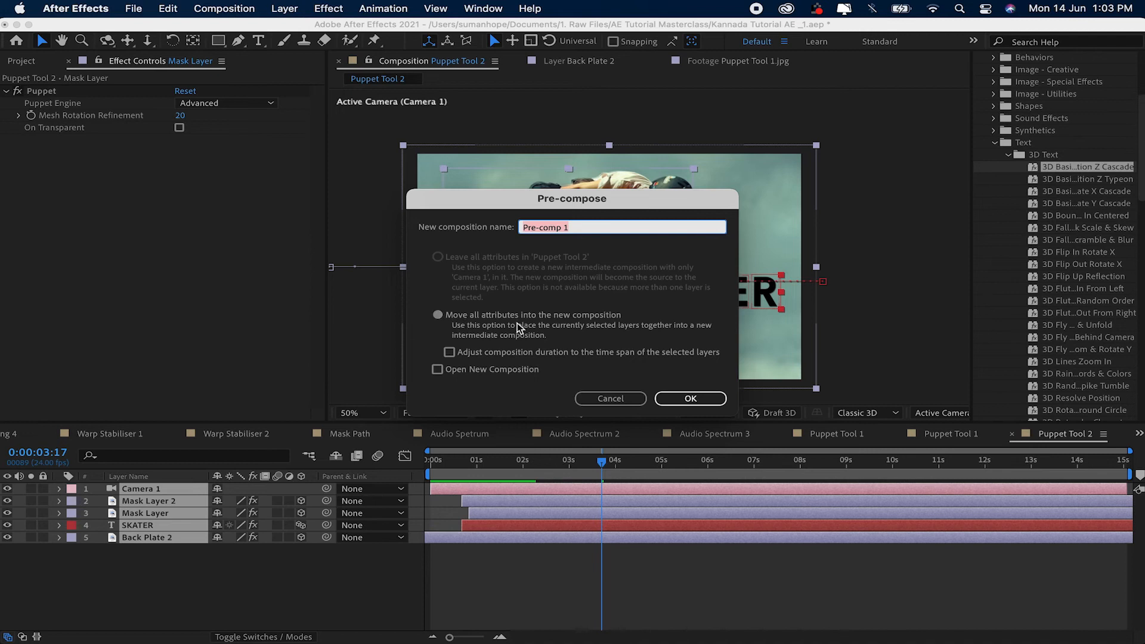
left_click(690, 398)
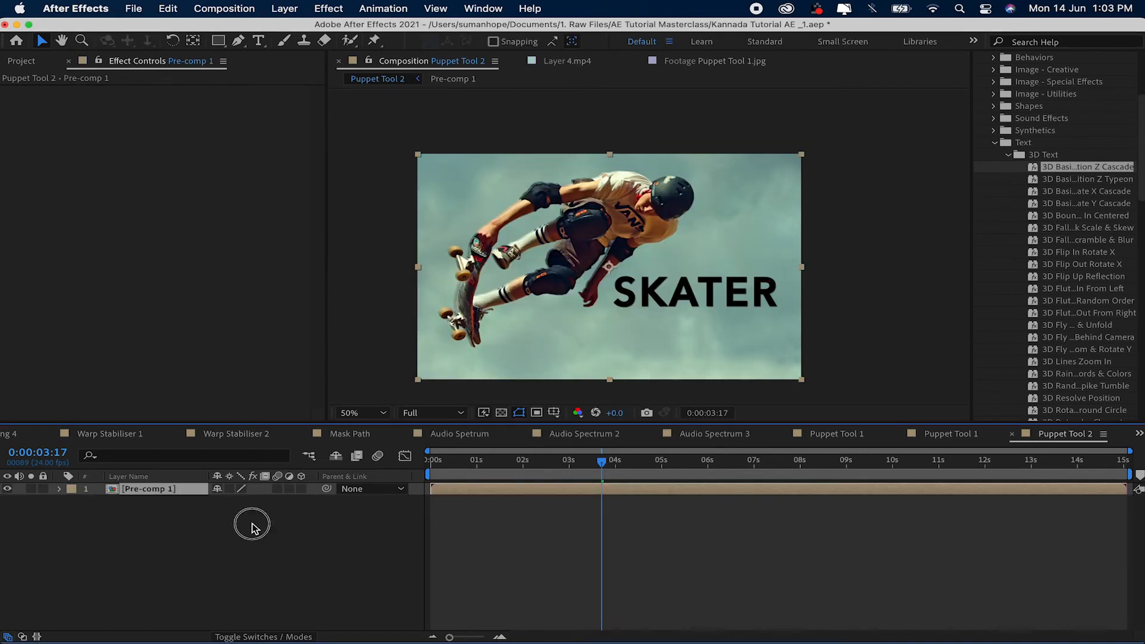
Unlock and copy the Aspect Ratio layer from the Puppet Tool 1 composition and paste it above Pre-comp 1 in Puppet Tool 2
right_click(245, 549)
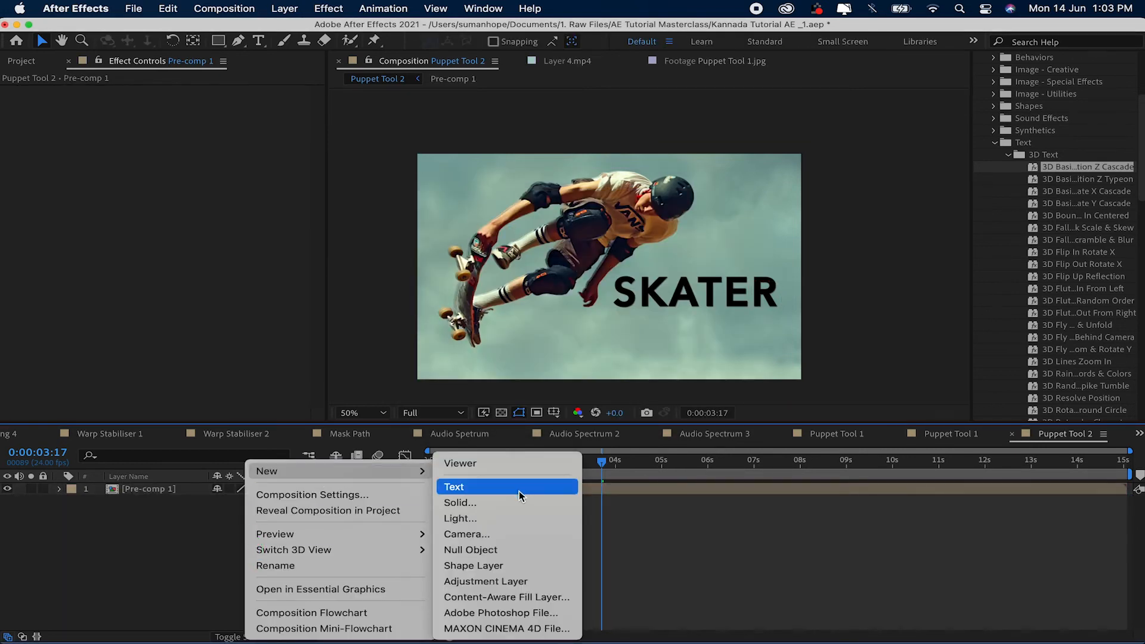
left_click(835, 547)
left_click(934, 434)
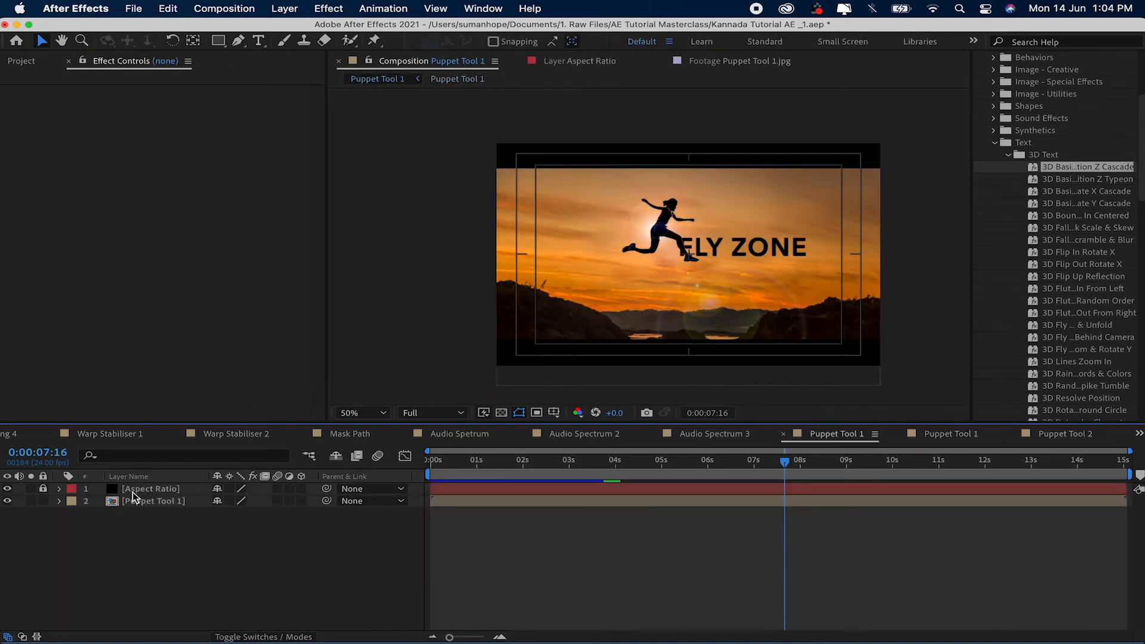
left_click(136, 492)
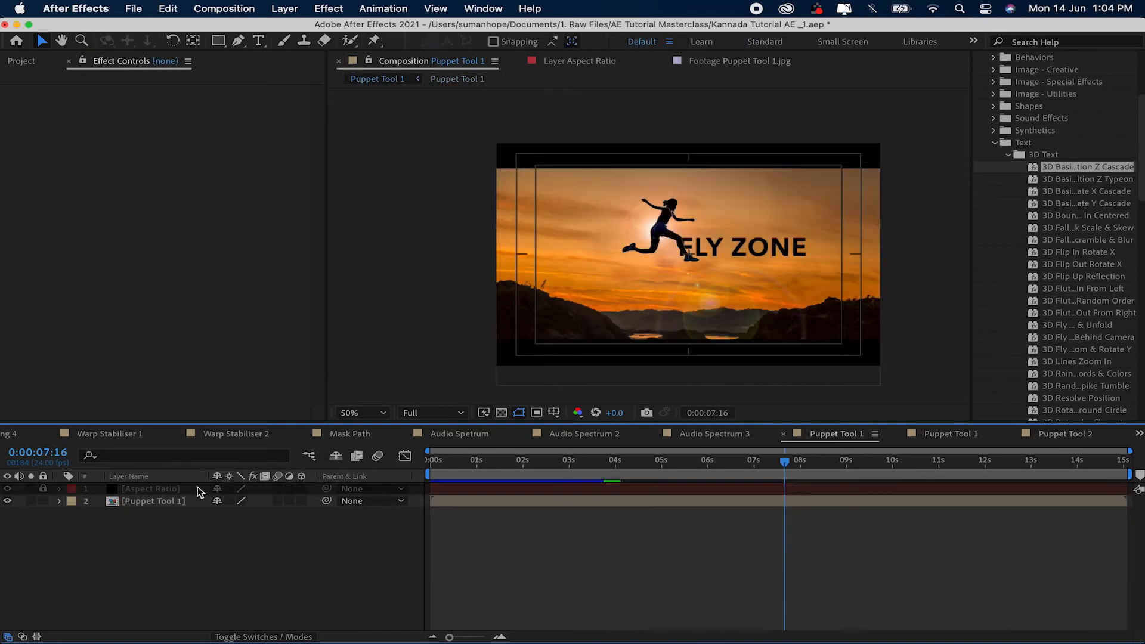
left_click(125, 494)
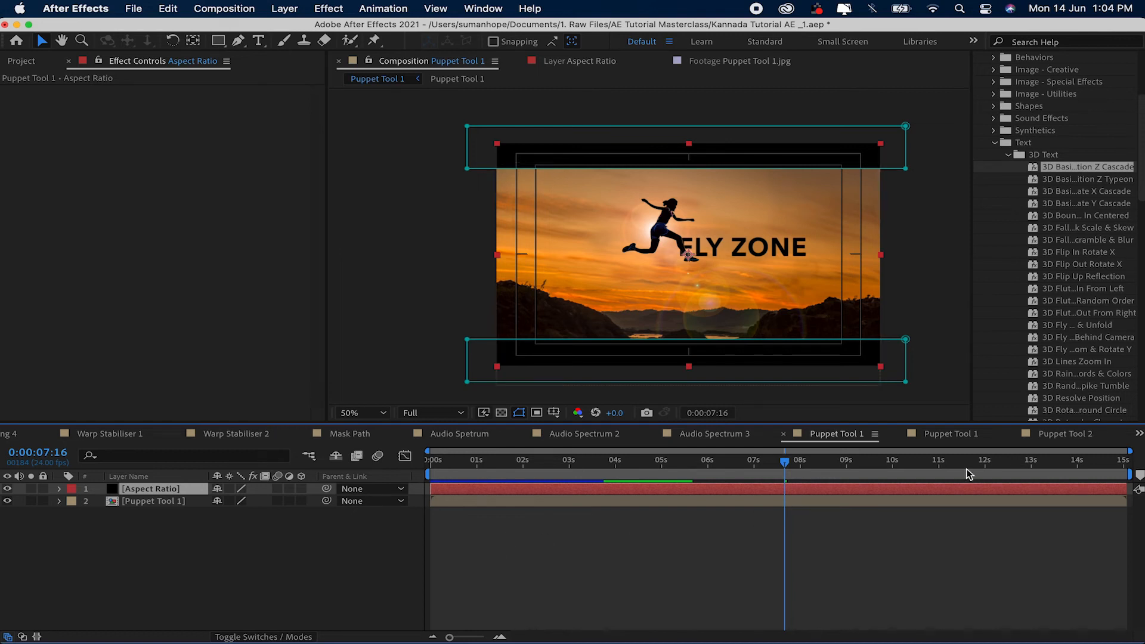
left_click(1054, 437)
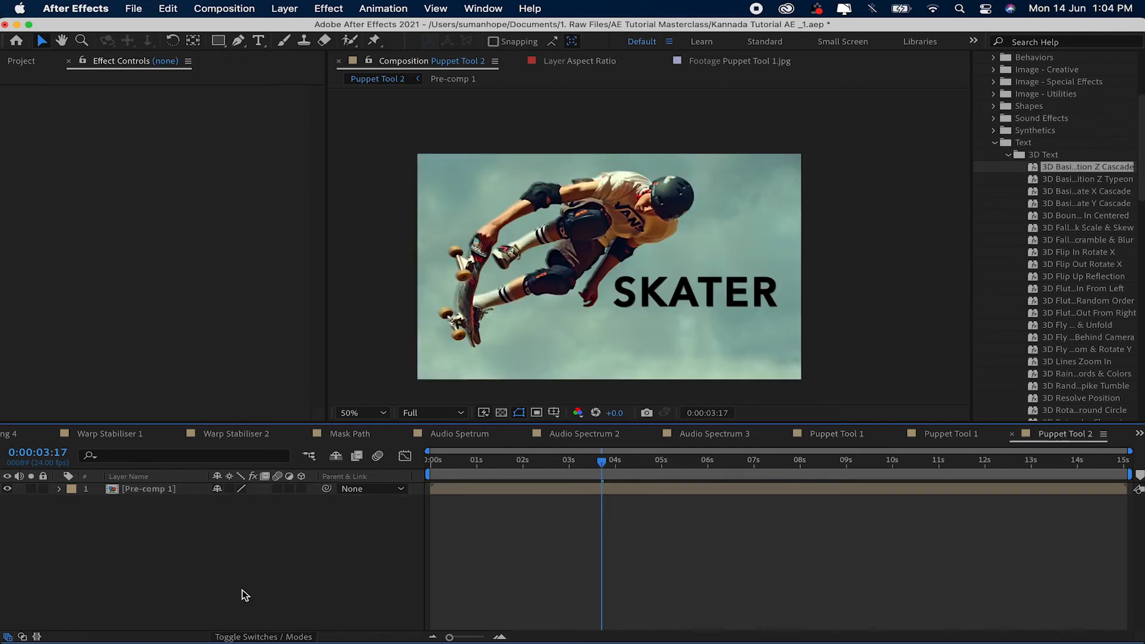
key("super+v")
left_click(180, 553)
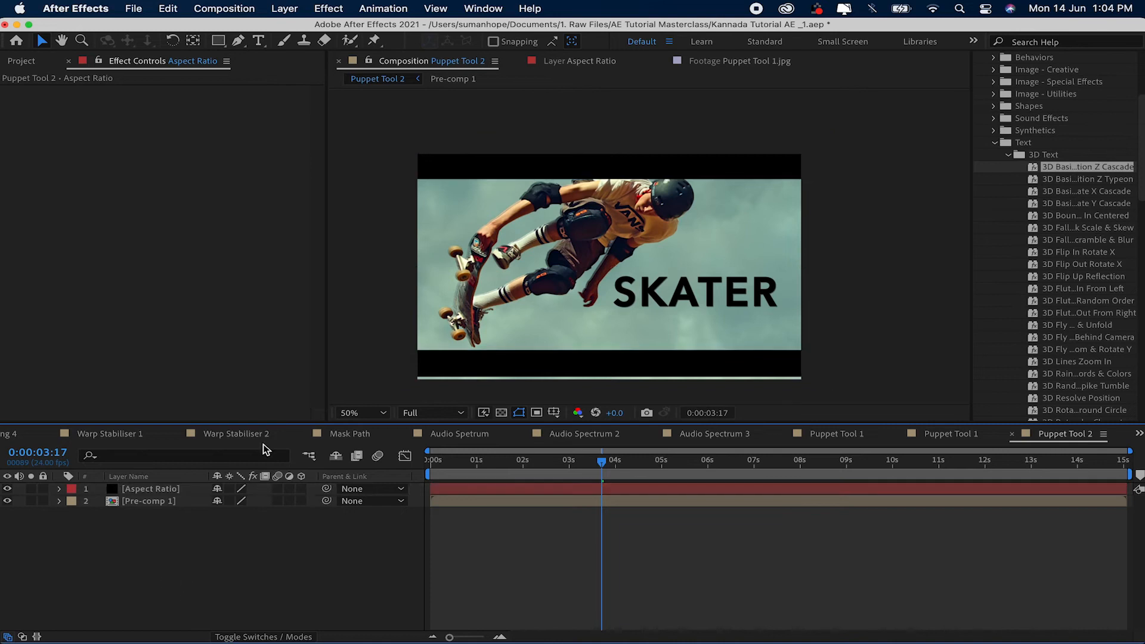
Nudge the Aspect Ratio layer down until its black bar covers the gap at the frame's lower edge
left_click(162, 489)
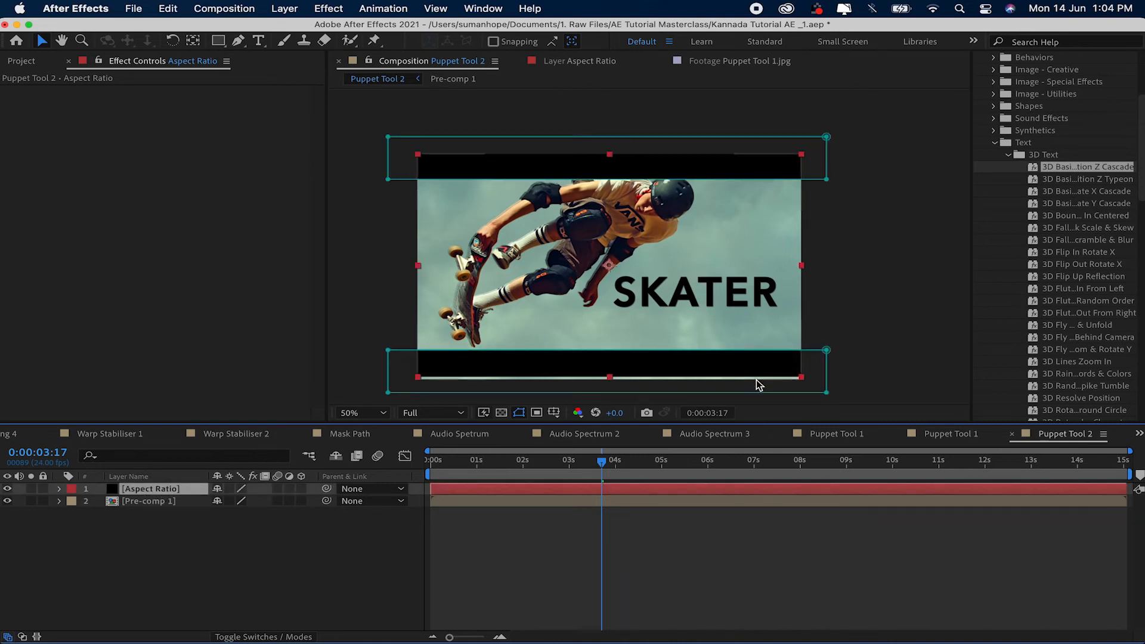
key("Down")
key("Down")
key("Down")
key("Down")
key("Down")
key("Down")
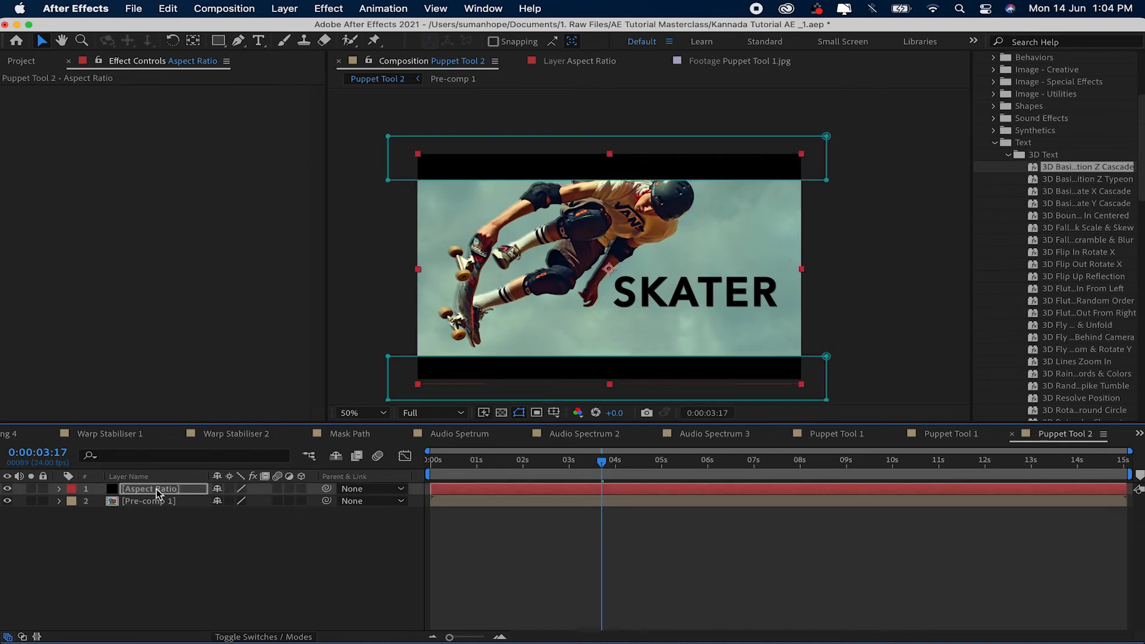
left_click(143, 581)
Move Pre-comp 1 slightly down to reframe the skater between the black bars, and preview the animation
left_click(148, 503)
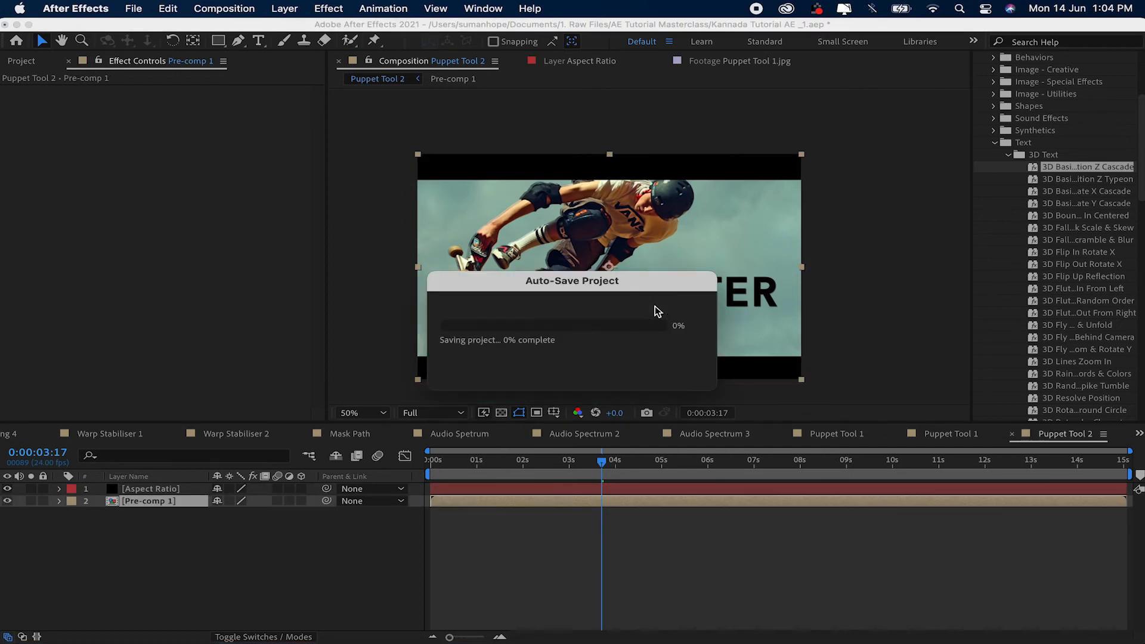
left_click_drag(580, 323, 579, 335)
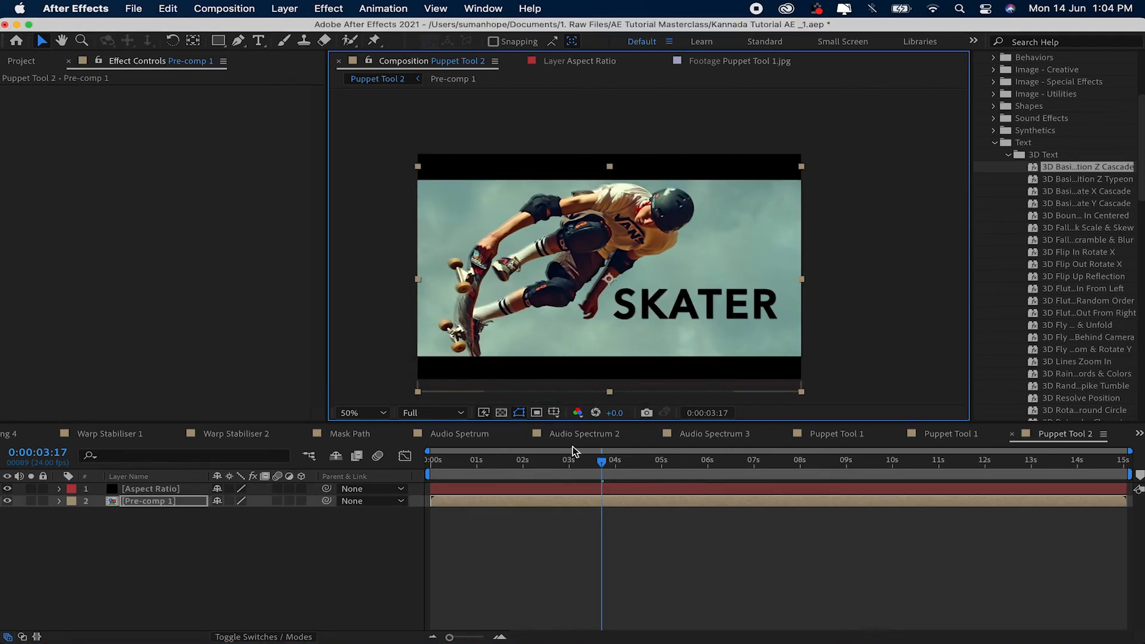
left_click_drag(486, 457, 2, 501)
key("space")
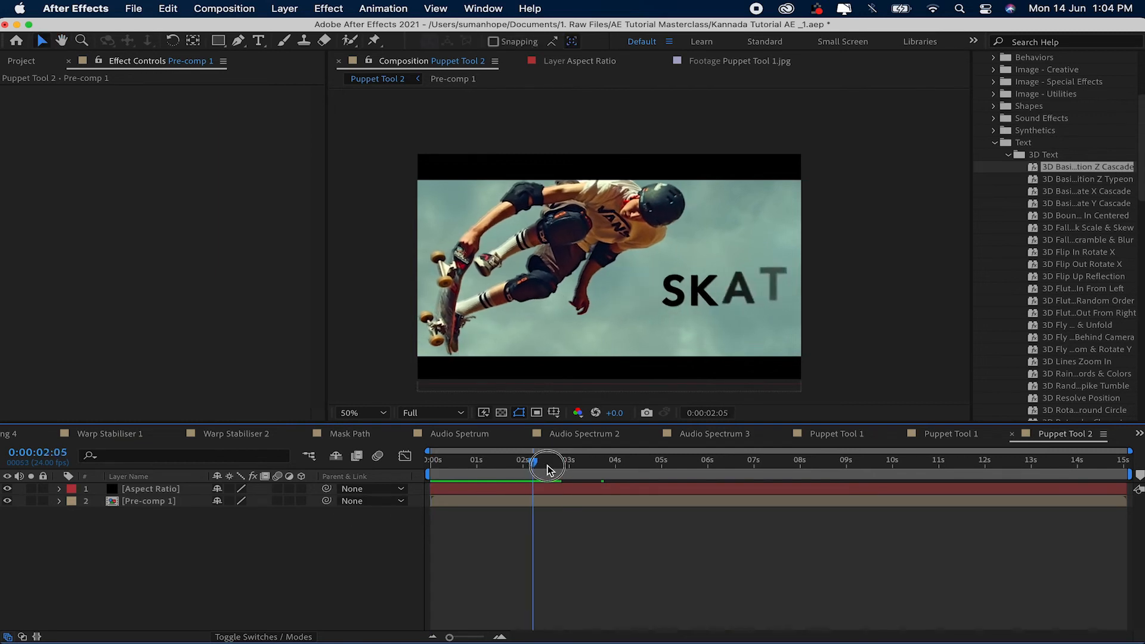
key("space")
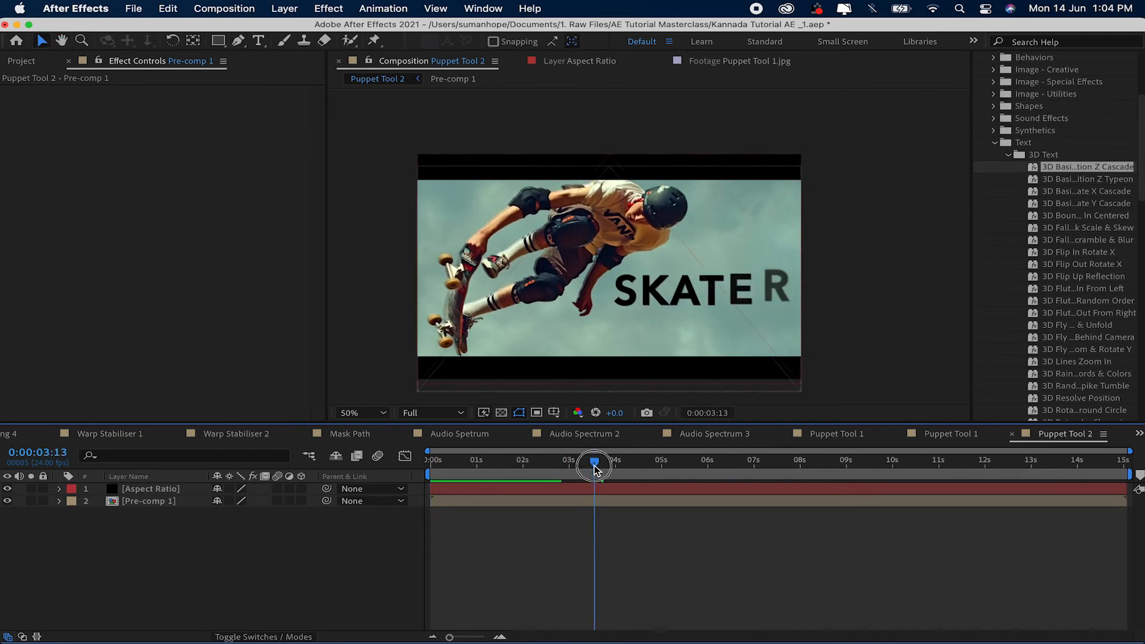
Copy the Glitch, Glitch 2 and Glitch 3 layers from the nested Puppet Tool 1 composition and paste them into Pre-comp 1
left_click(808, 434)
double_click(162, 502)
left_click(132, 514)
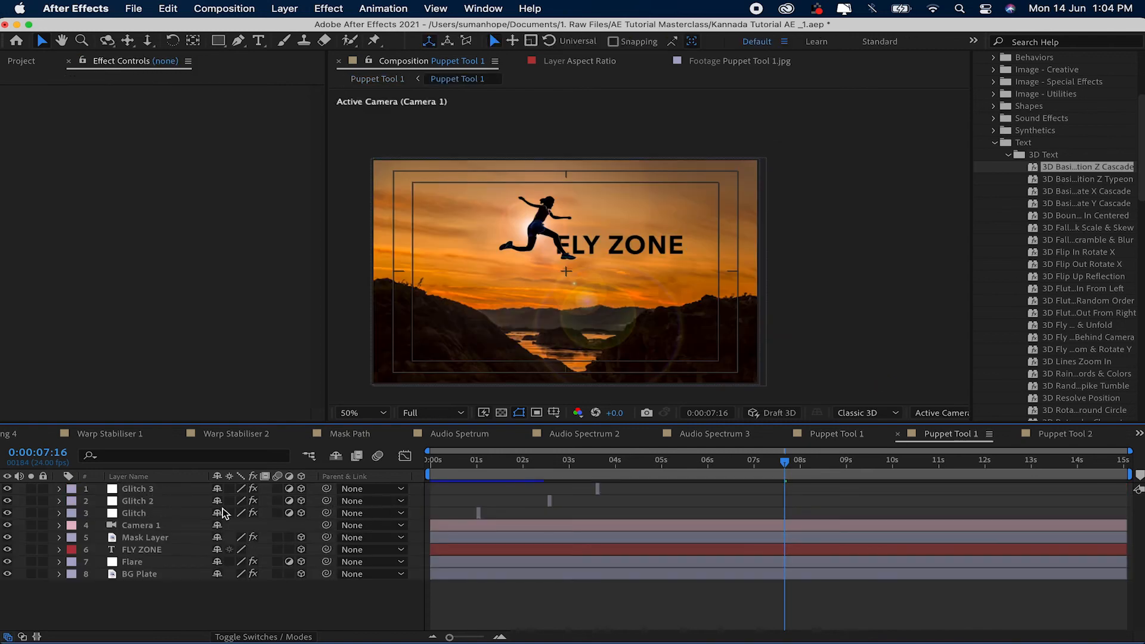
left_click(154, 491, "shift")
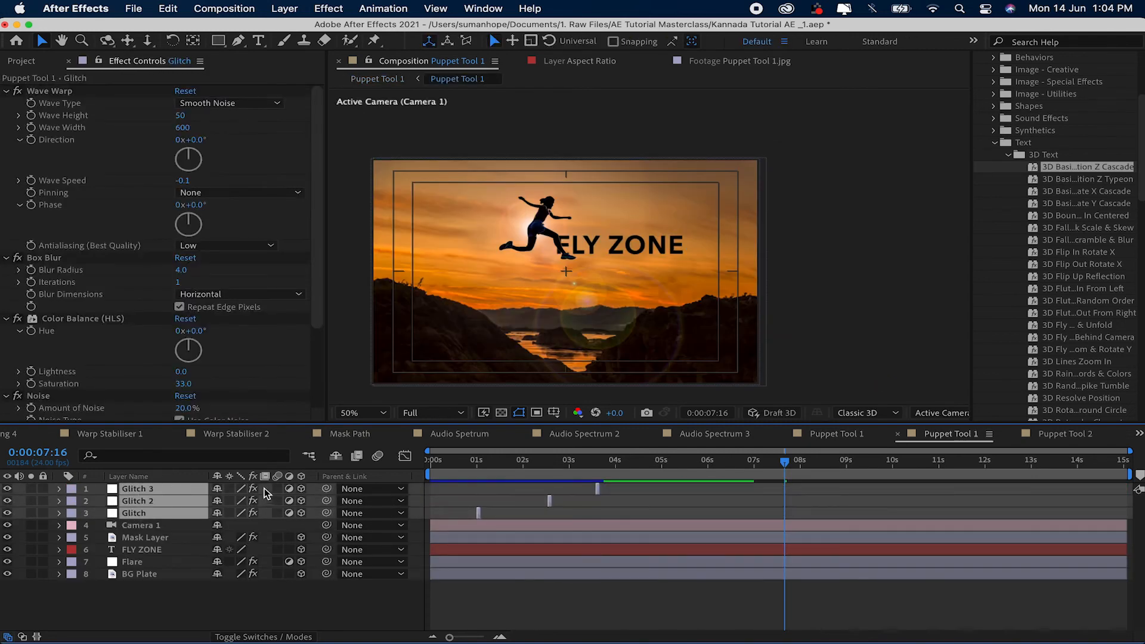
left_click(1065, 433)
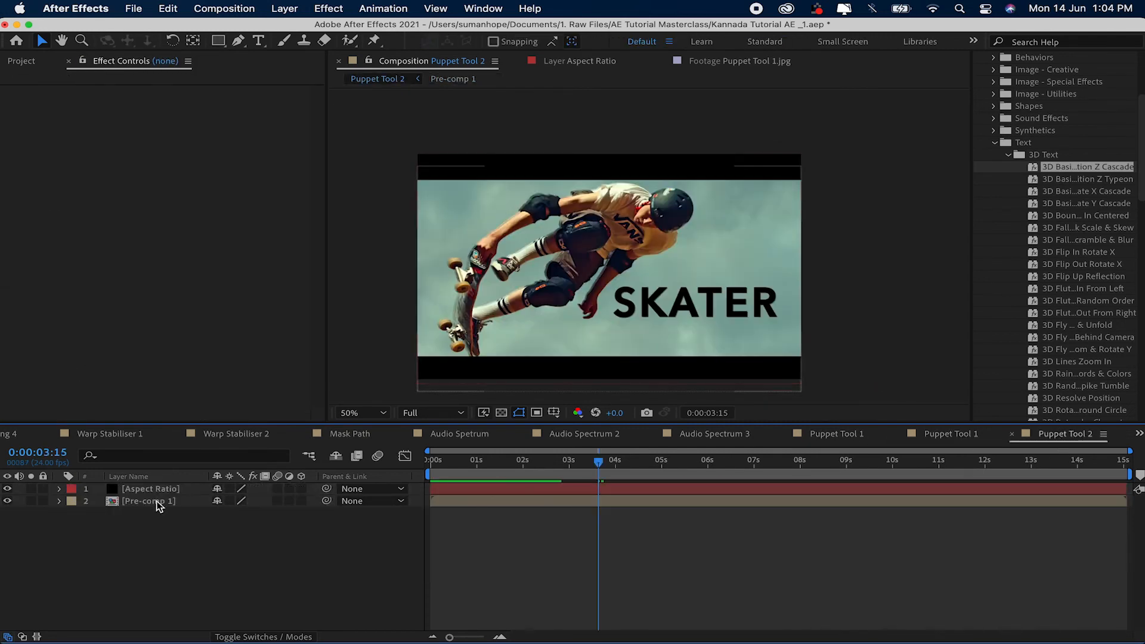
double_click(156, 501)
key("super+v")
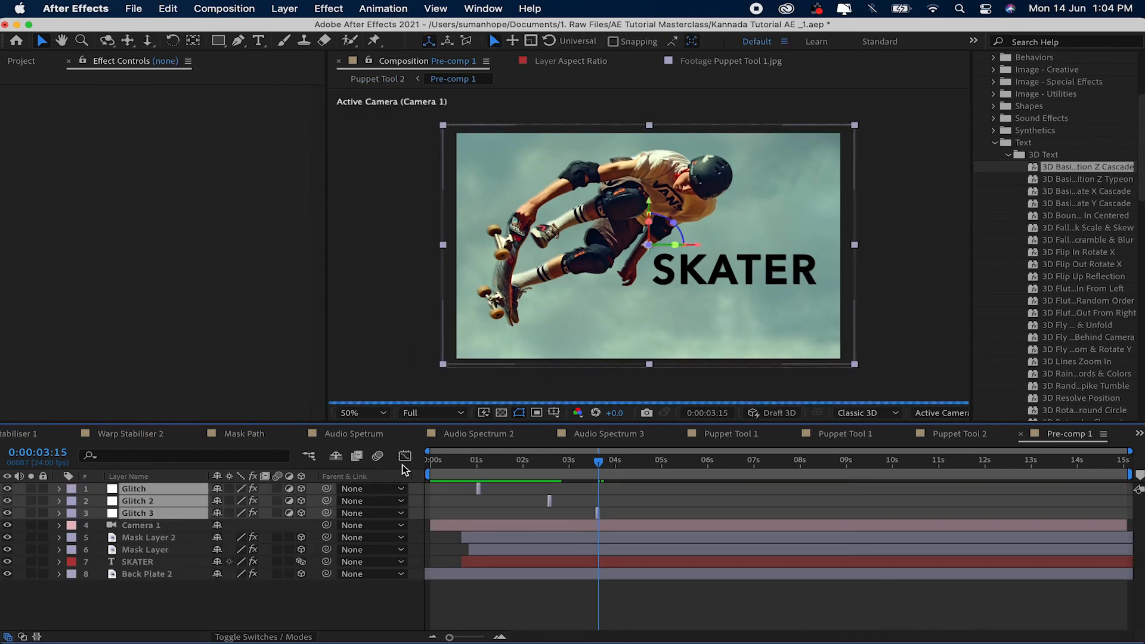
Preview the glitches from 0:00:00:16 and examine the first Glitch layer's effects at 0:00:01:00
left_click(463, 461)
key("space")
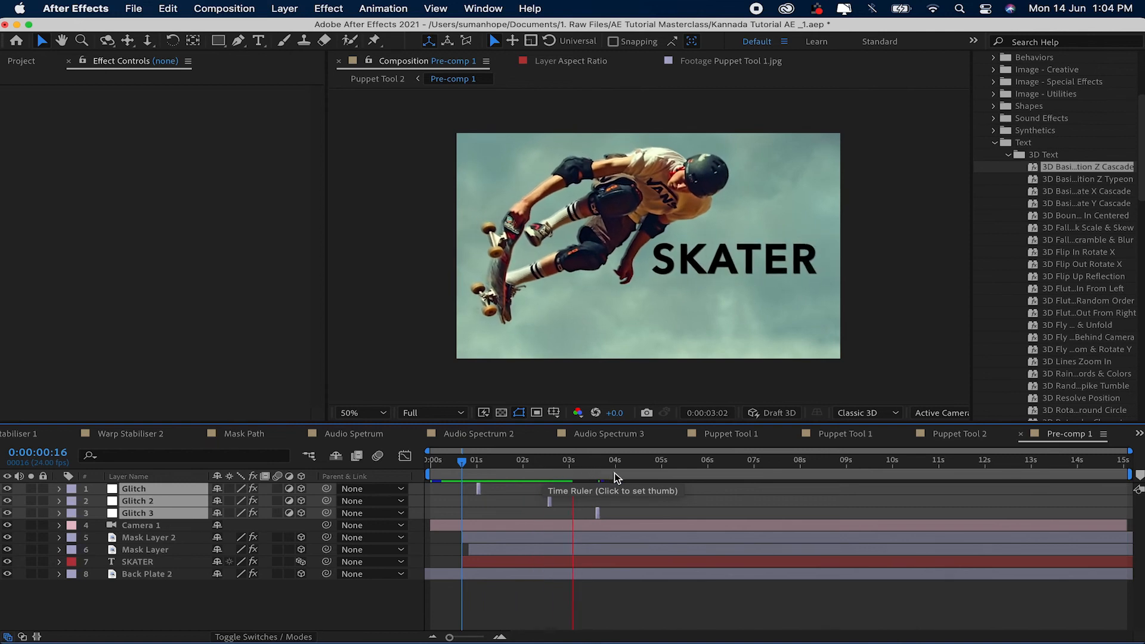
key("space")
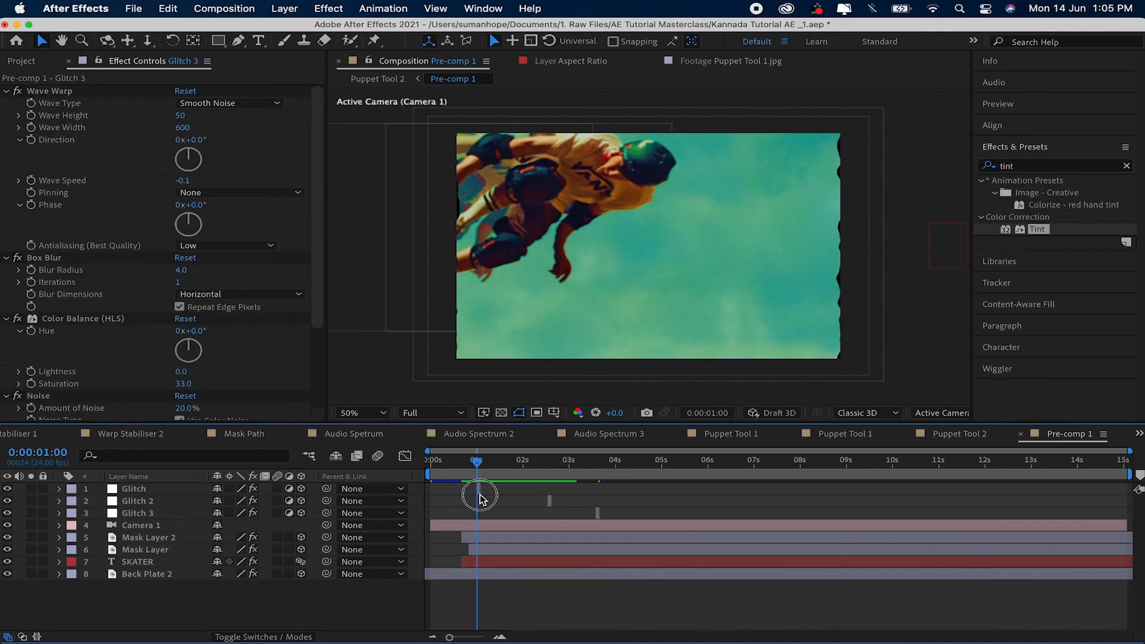
left_click(160, 489)
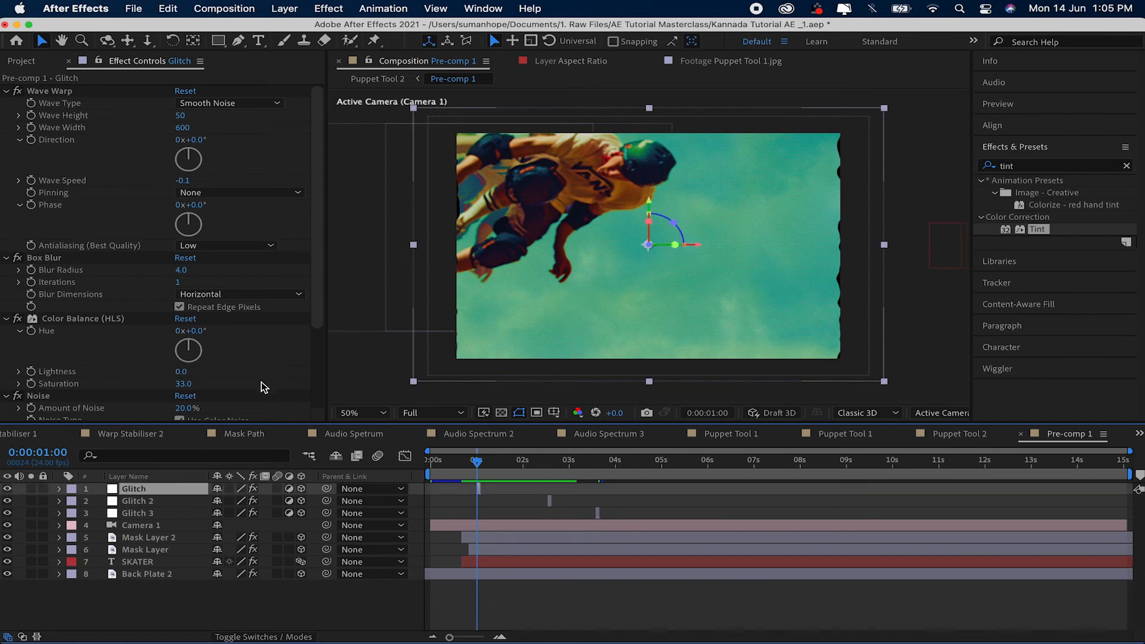
Set the Color Balance (HLS) saturation of the first Glitch layer to 0
scroll(264, 387, "down", 5)
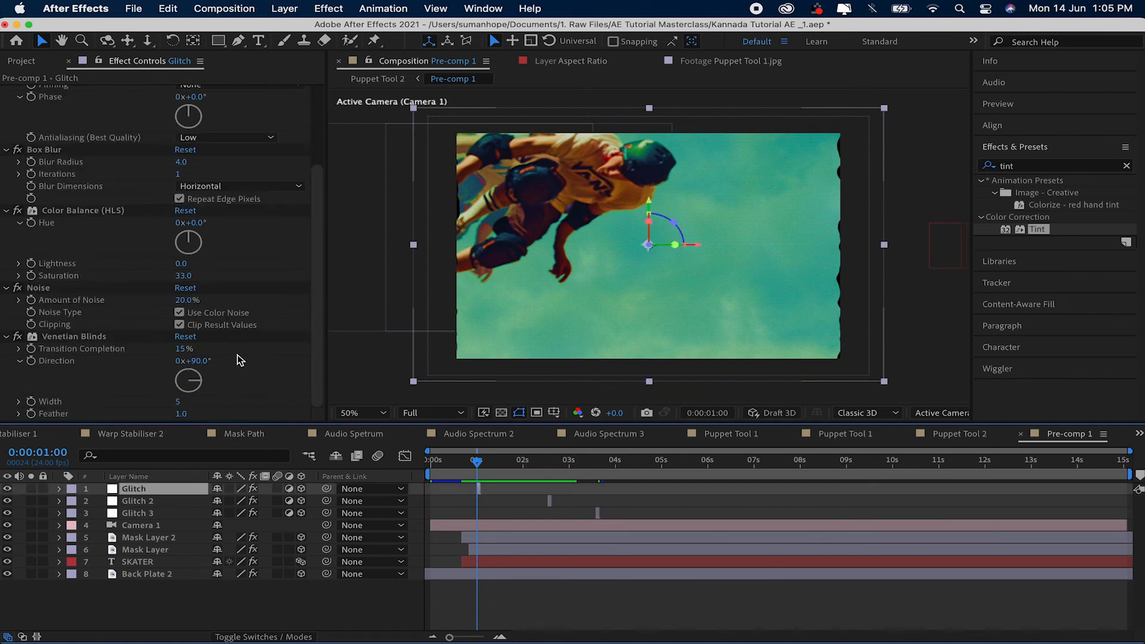
scroll(282, 316, "up", 2)
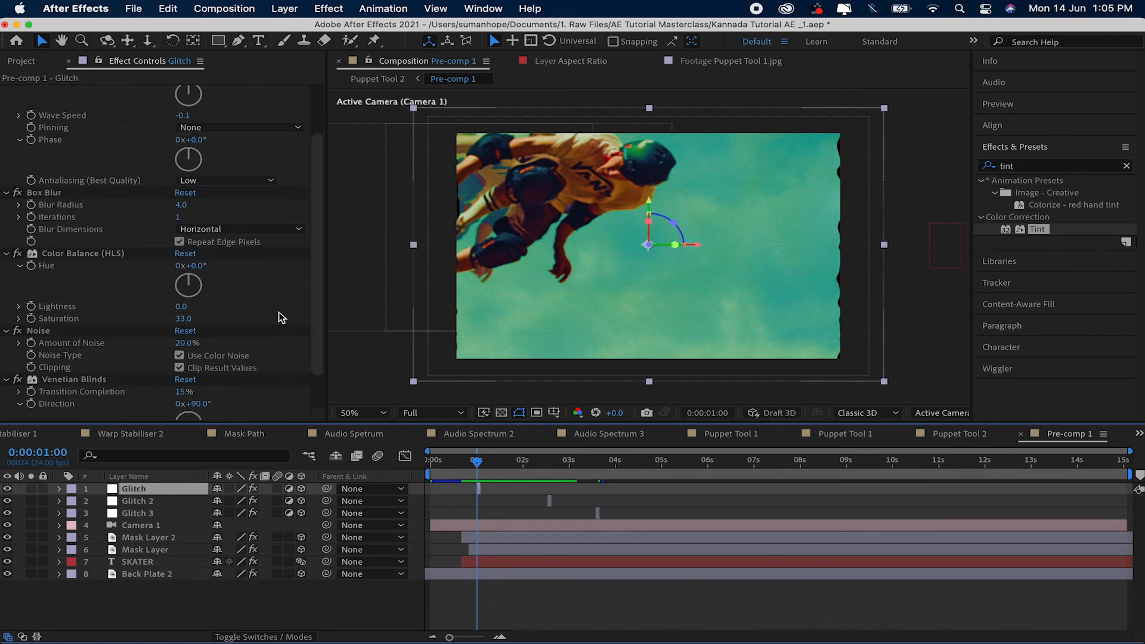
left_click(100, 258)
left_click(183, 319)
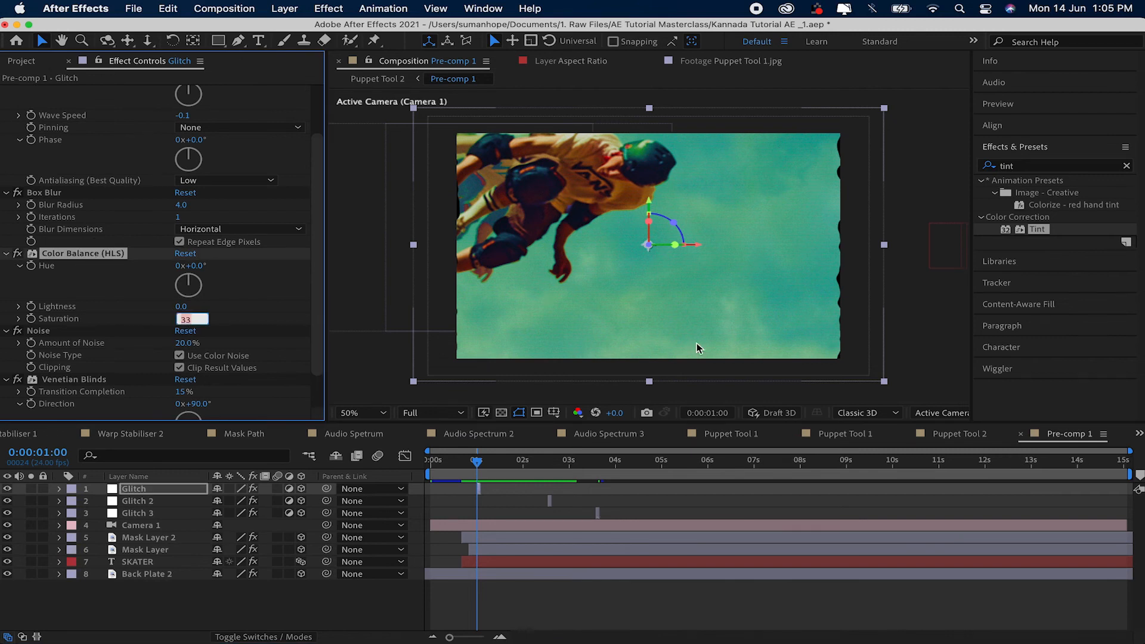
type("0")
key("Return")
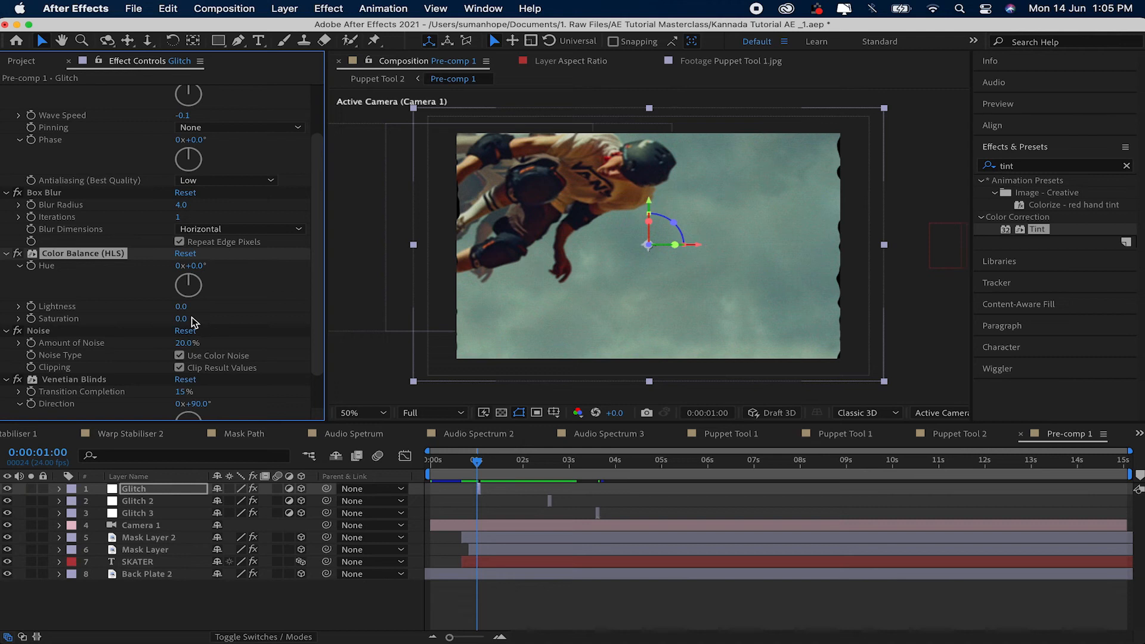
Set the Color Balance (HLS) saturation of the Glitch 2 layer to 0
left_click(549, 502)
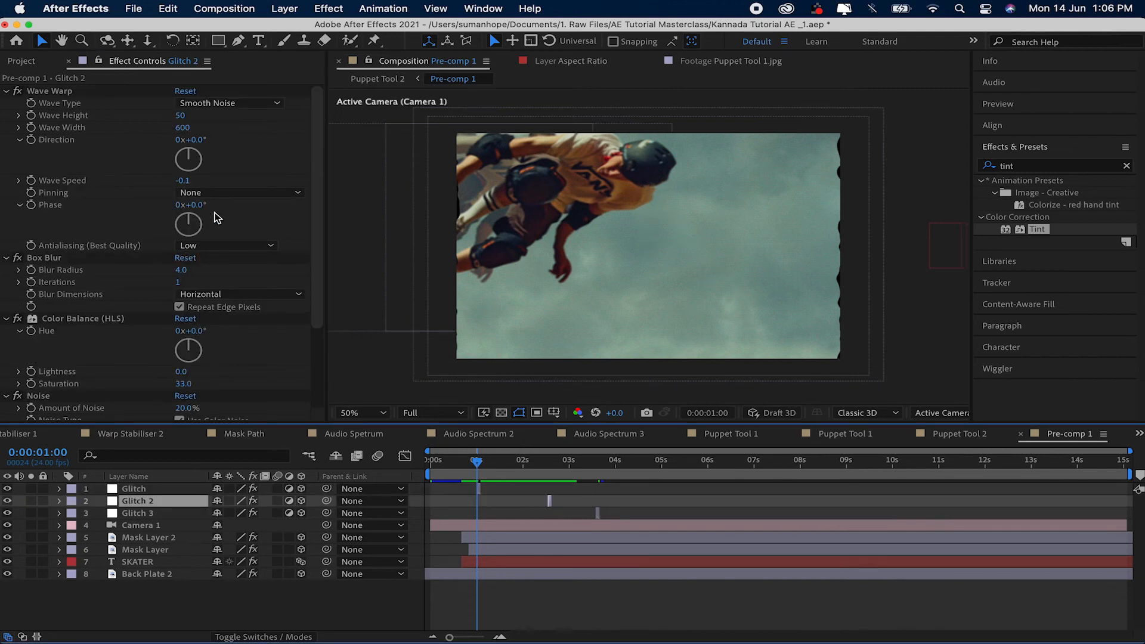
scroll(246, 272, "down", 4)
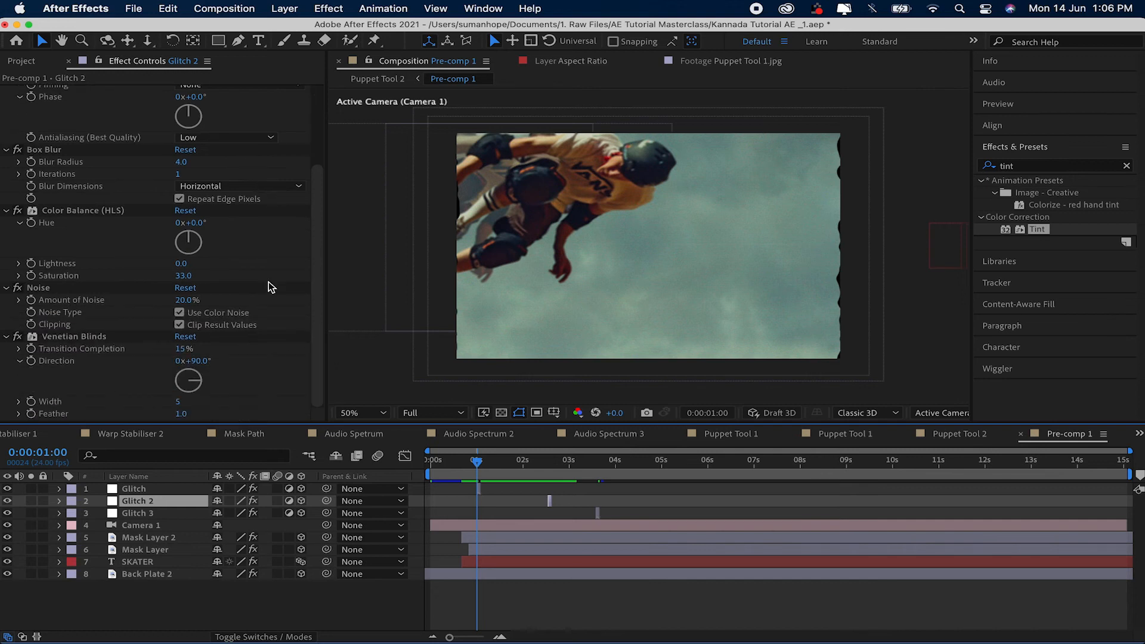
left_click(182, 275)
type("0")
key("Return")
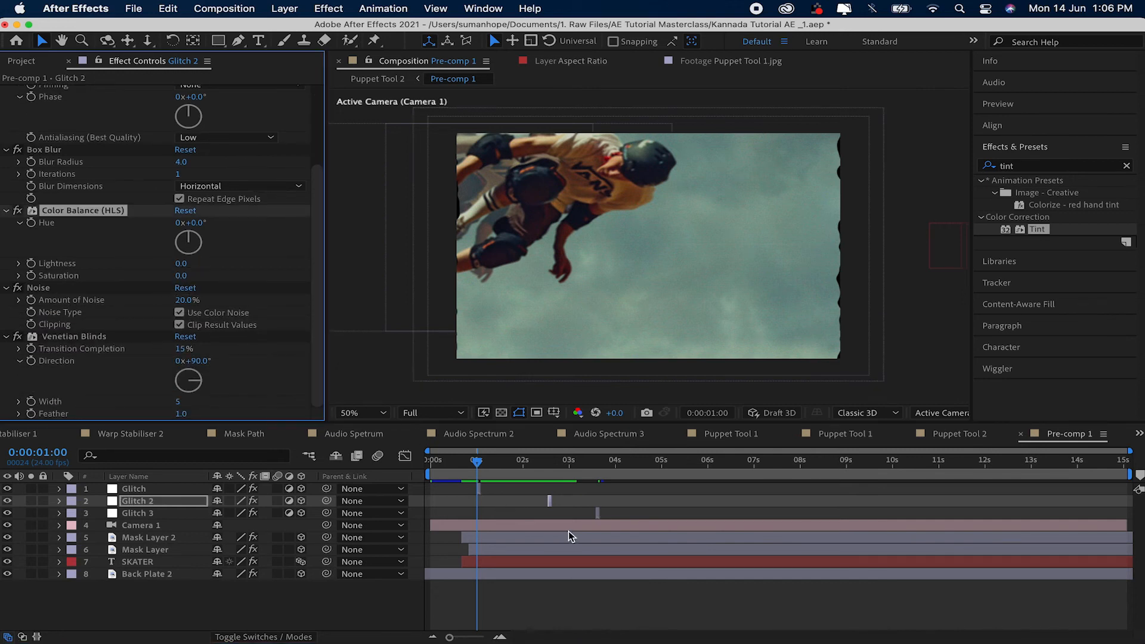
Set the Color Balance (HLS) saturation of the Glitch 3 layer to 0
left_click(601, 516)
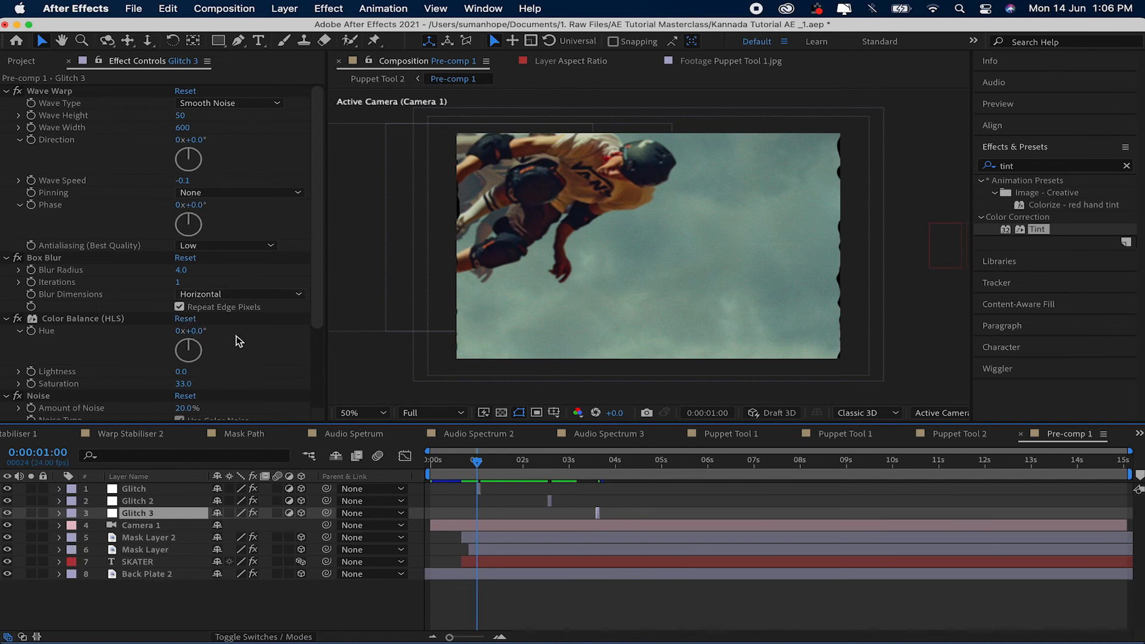
left_click(189, 386)
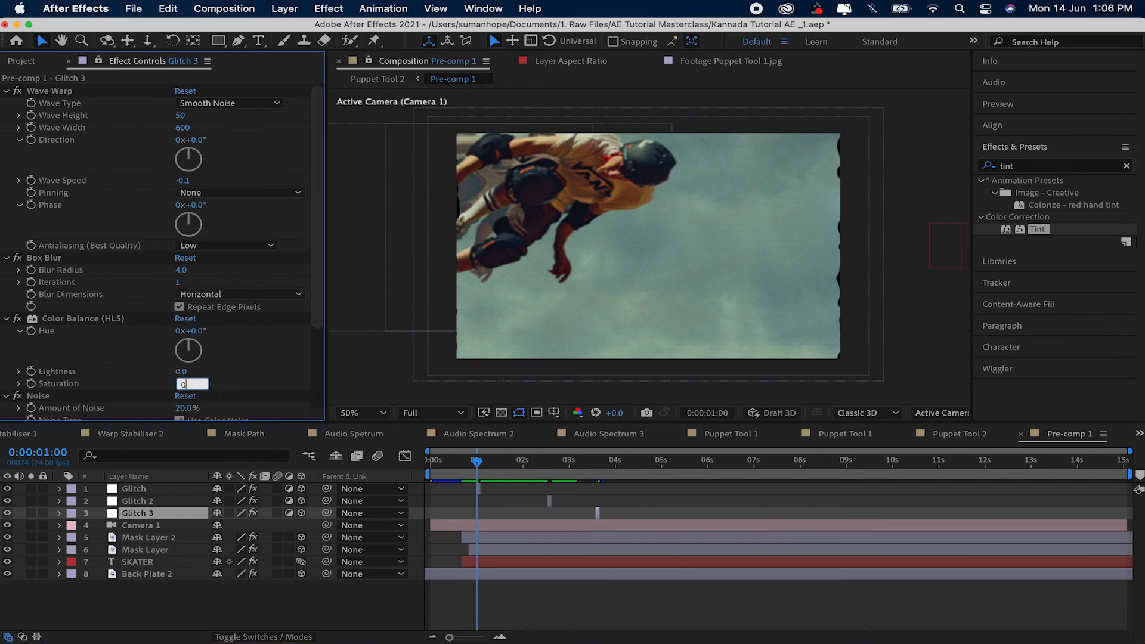
key("Return")
Preview the desaturated glitches from 0:00:00:16 and check the letterboxed frame in the Puppet Tool 2 composition
left_click_drag(492, 468, 462, 469)
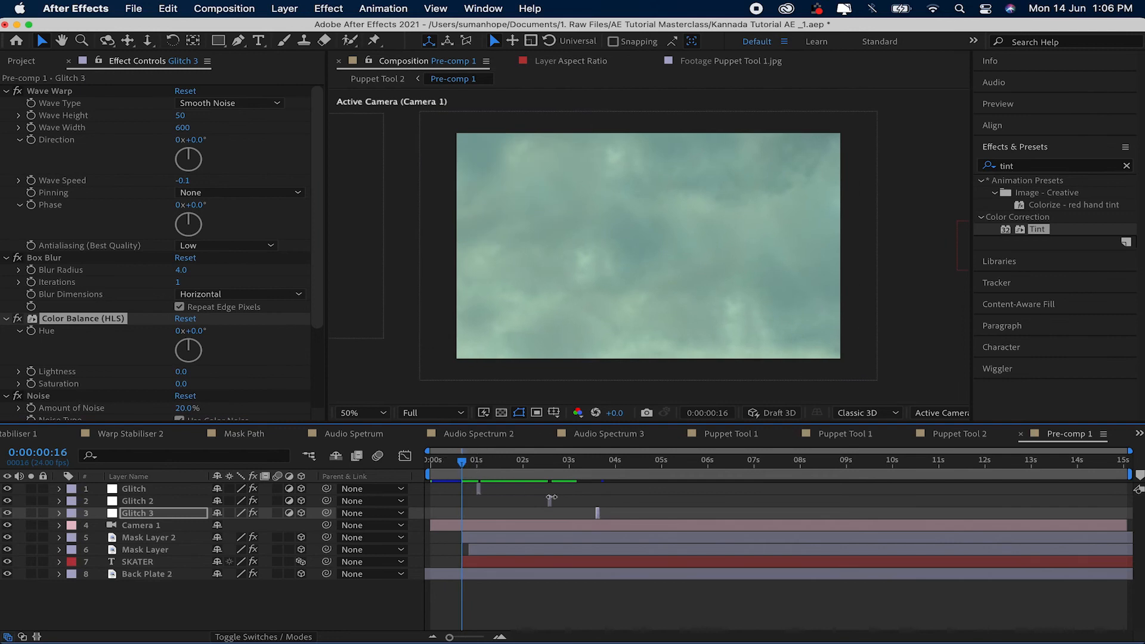
key("space")
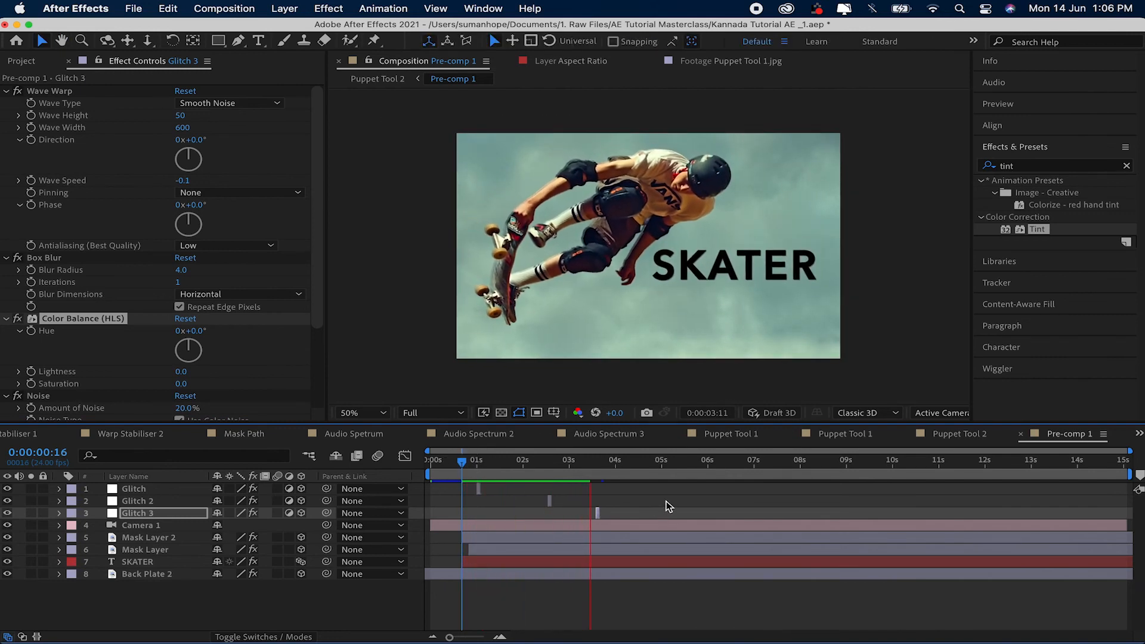
left_click(960, 434)
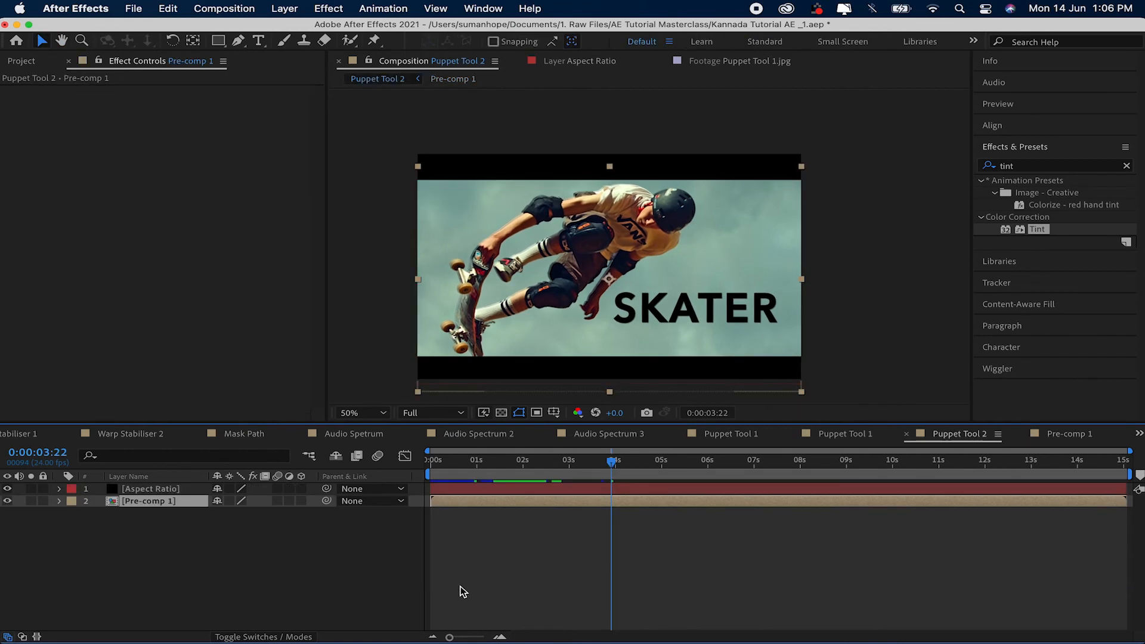
Return to Pre-comp 1 and set the SKATER text layer's Y Rotation to 37°
left_click(1050, 434)
left_click(773, 283)
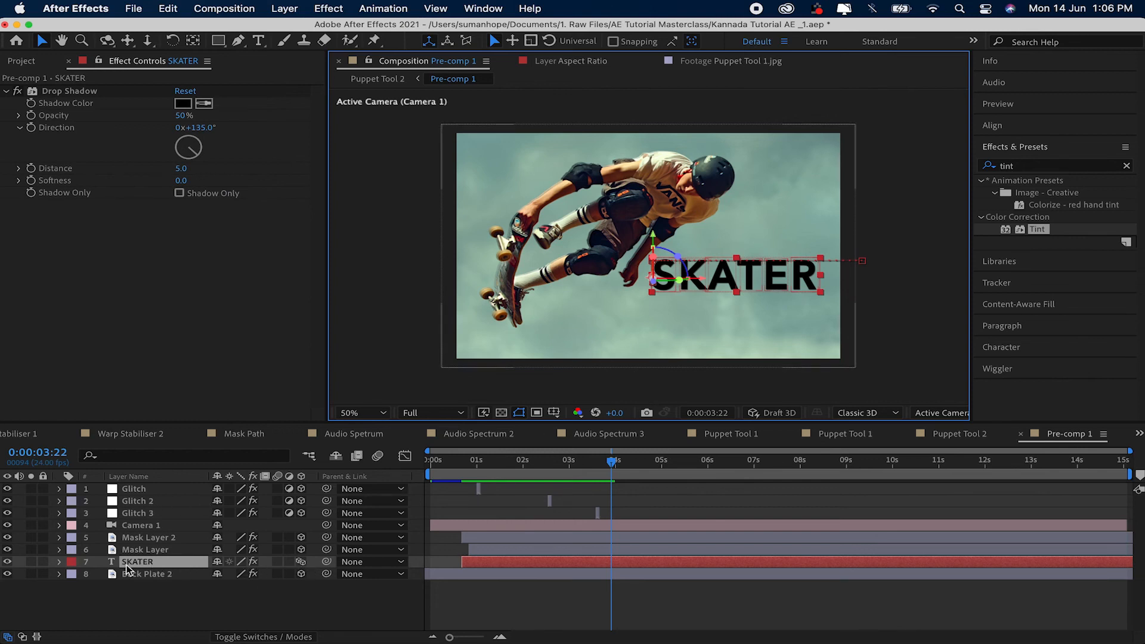
key("r")
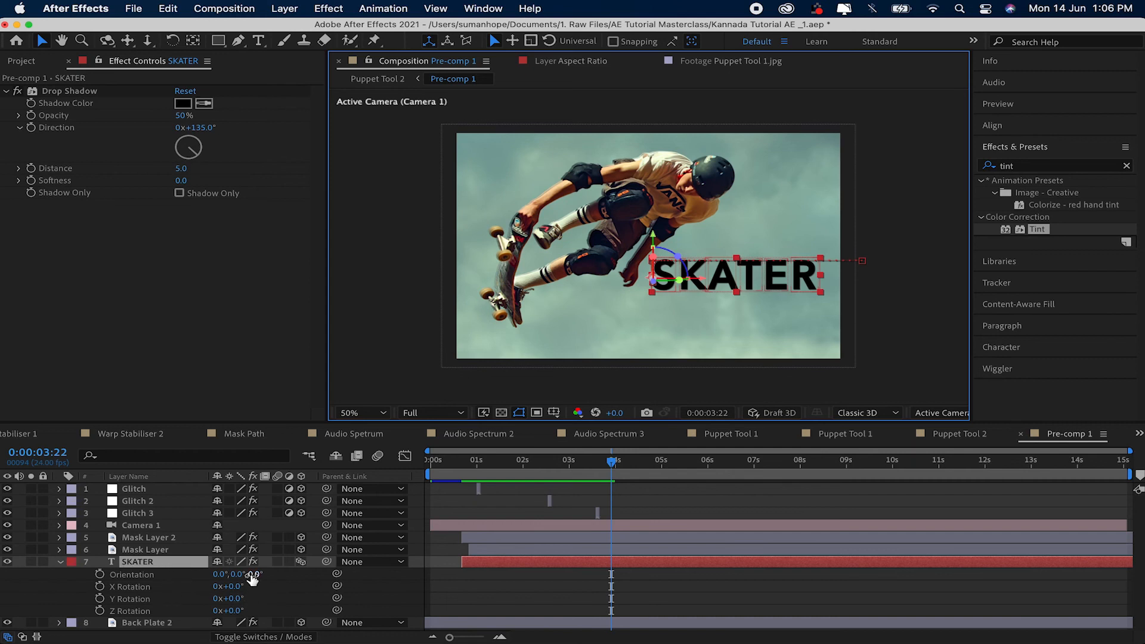
left_click_drag(234, 598, 277, 602)
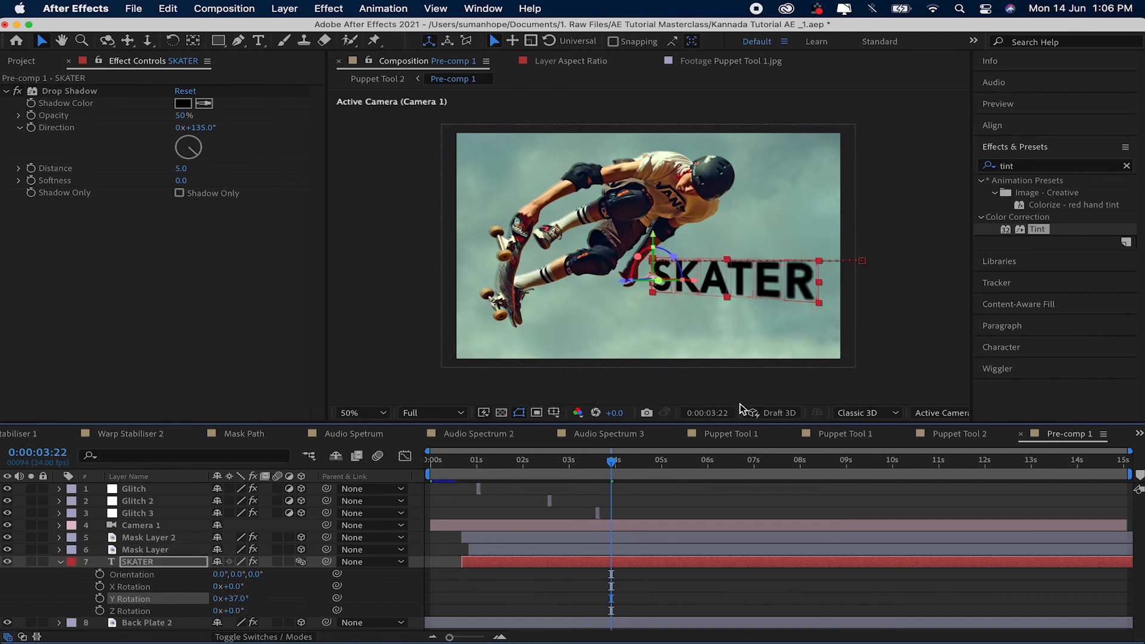
left_click(938, 270)
left_click(757, 291)
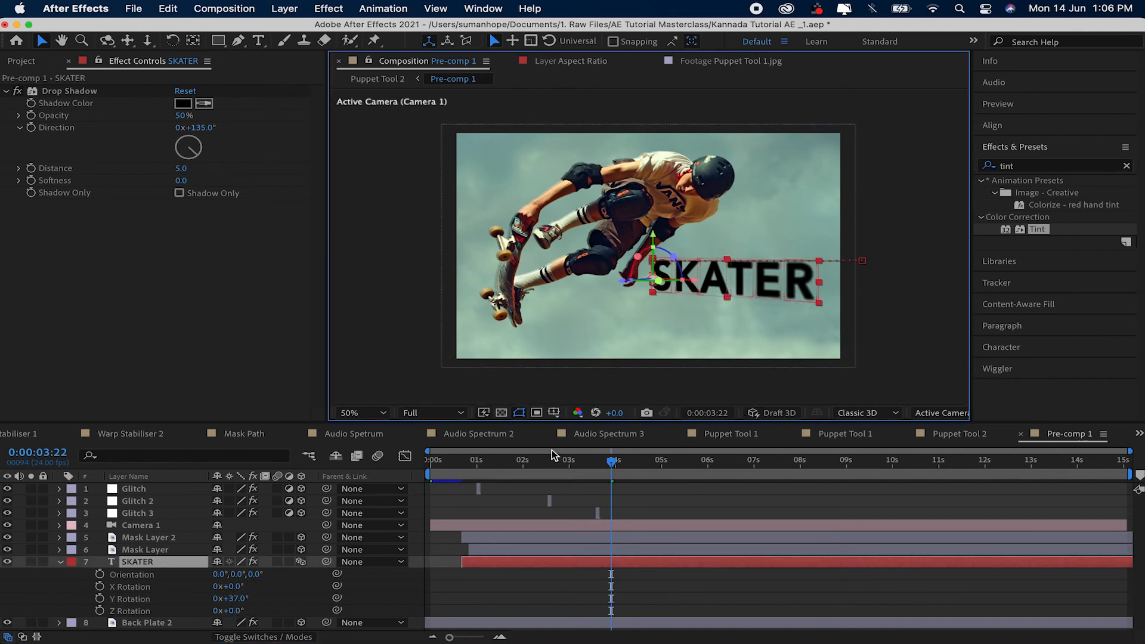
Preview the animation with the tilted SKATER text from the start, and check the letterboxed frame in Puppet Tool 2
key("space")
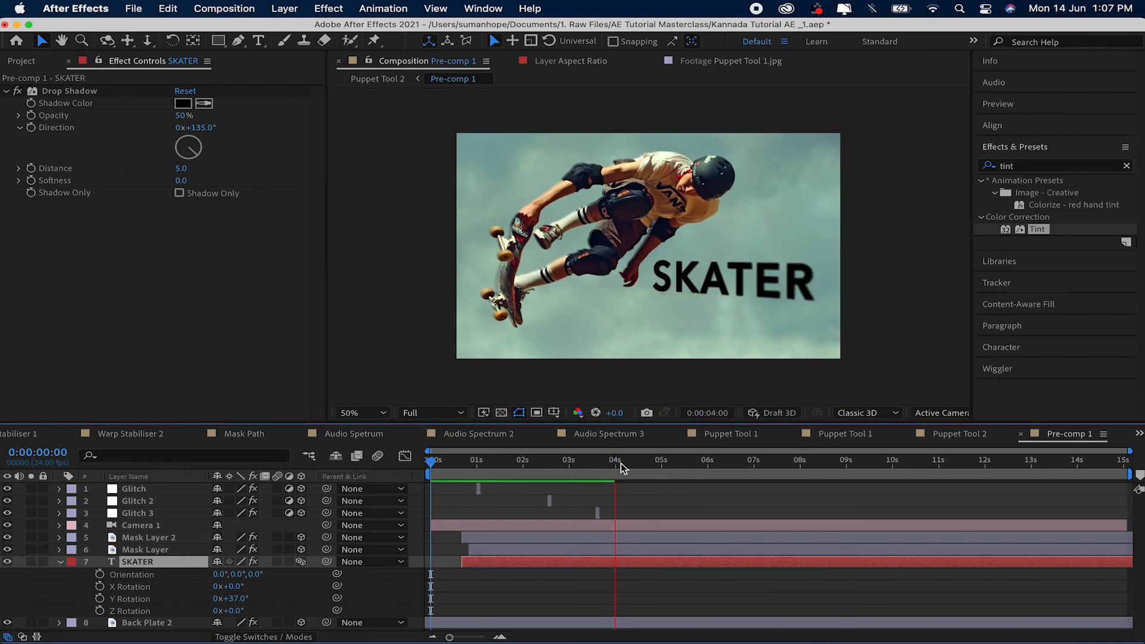
key("space")
key("space")
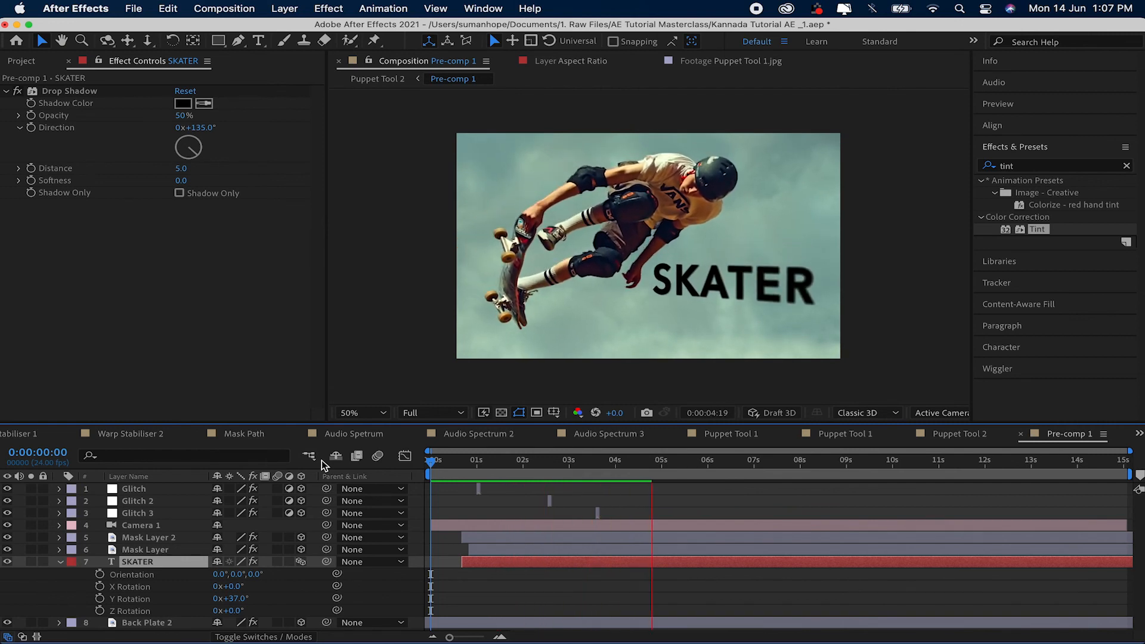
key("space")
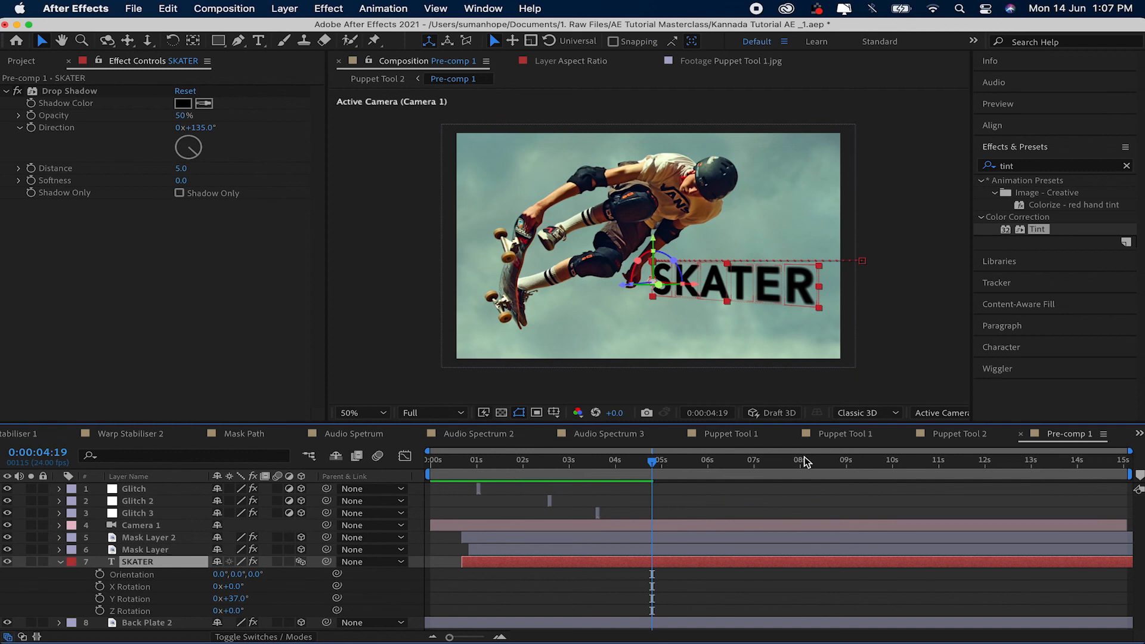
left_click(961, 439)
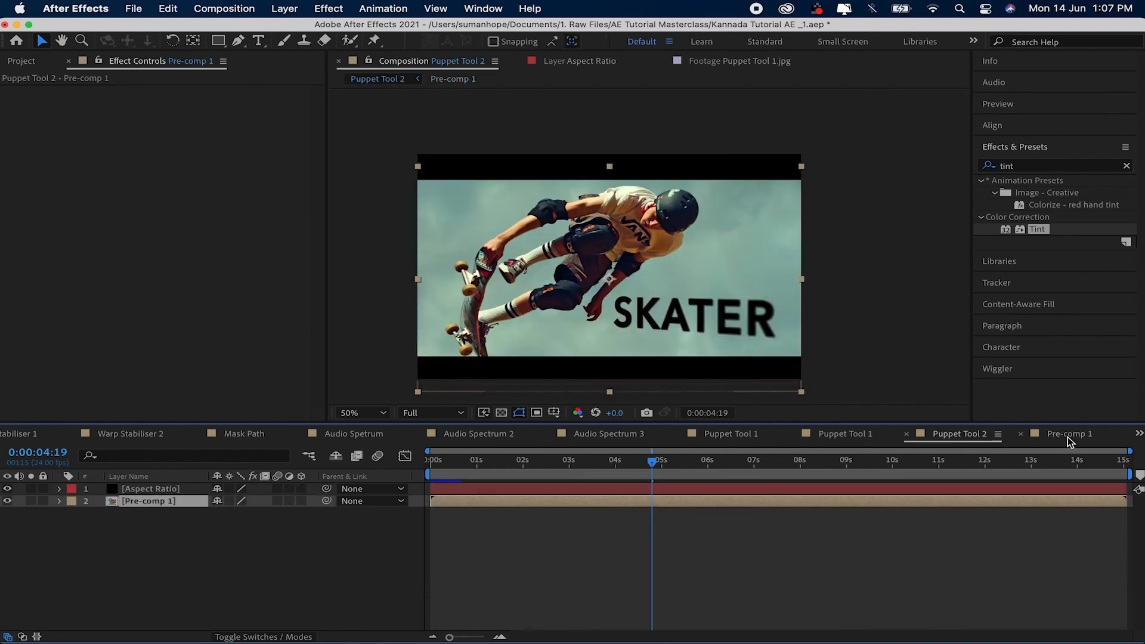
In Pre-comp 1, move the Glitch and Glitch 3 layers below the SKATER text, directly above Back Plate 2
double_click(158, 507)
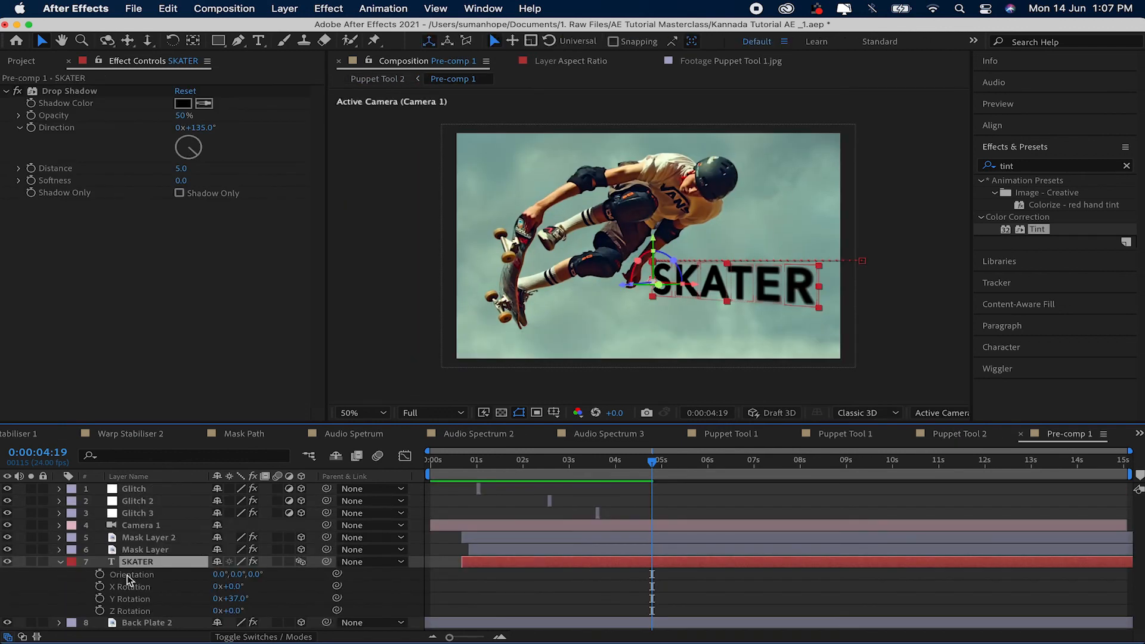
left_click(61, 563)
left_click(167, 595)
left_click(167, 577)
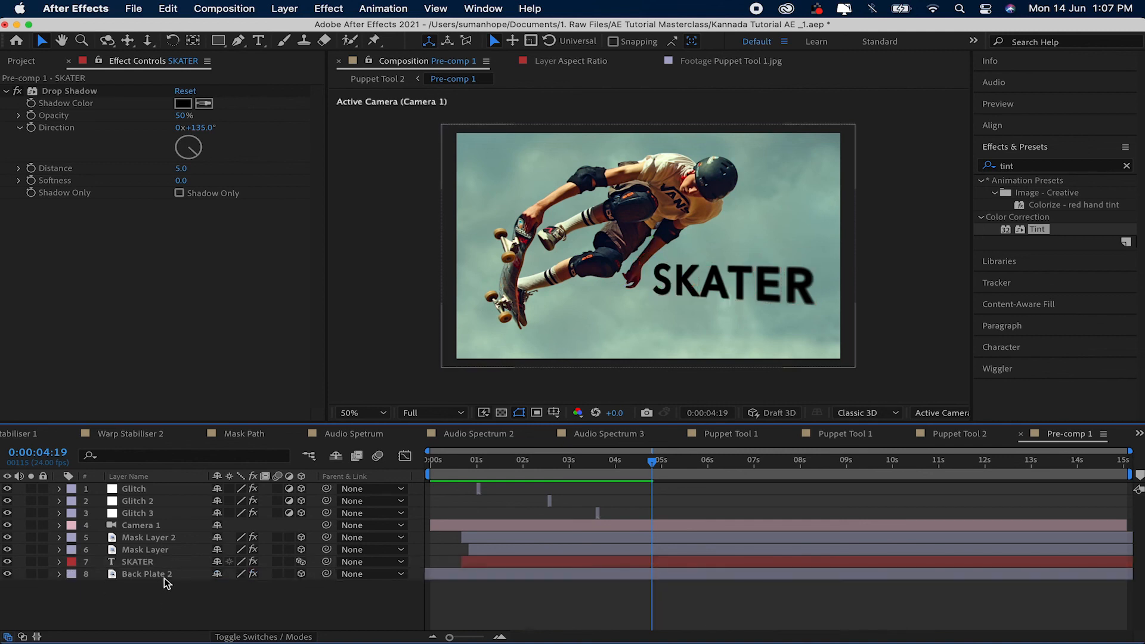
left_click(150, 490)
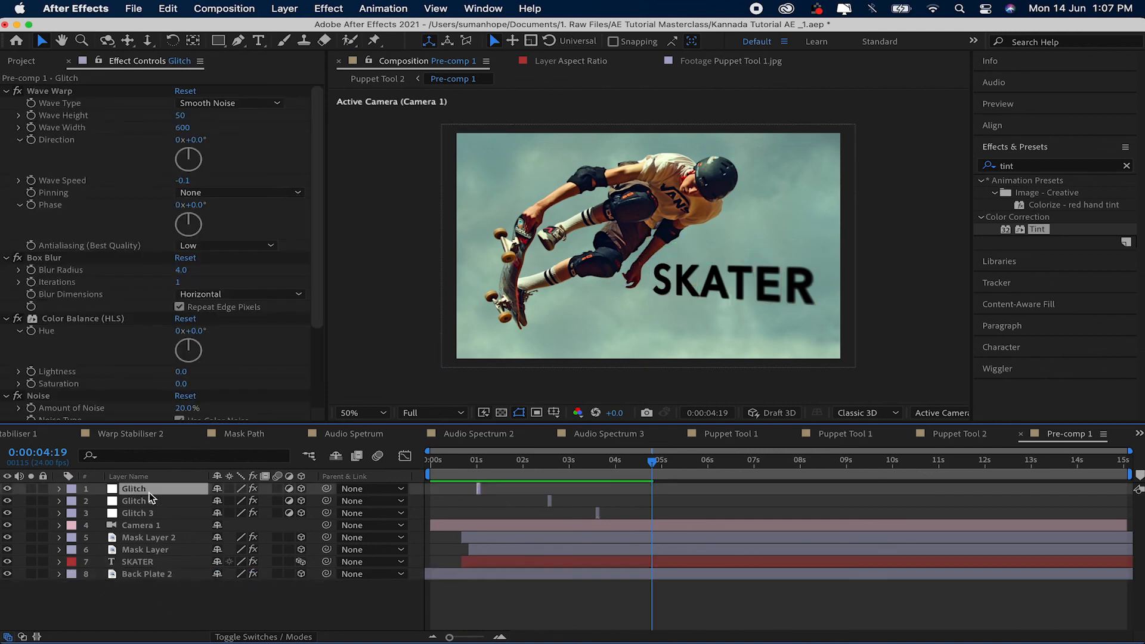
left_click(154, 513, "shift")
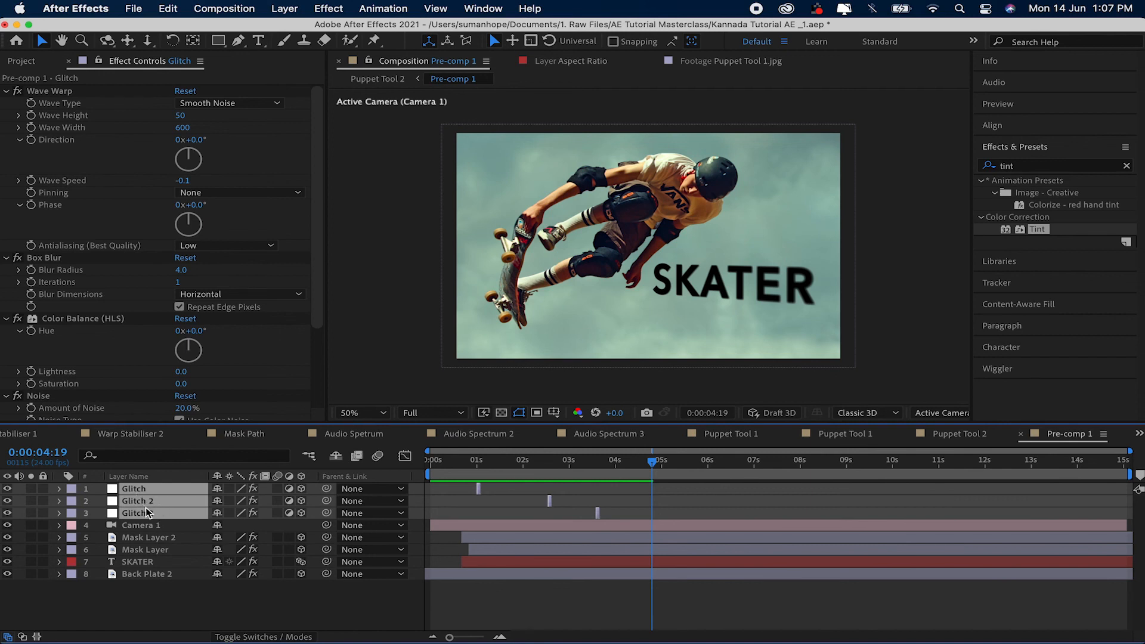
left_click_drag(147, 513, 152, 483)
left_click(473, 461)
left_click(143, 550)
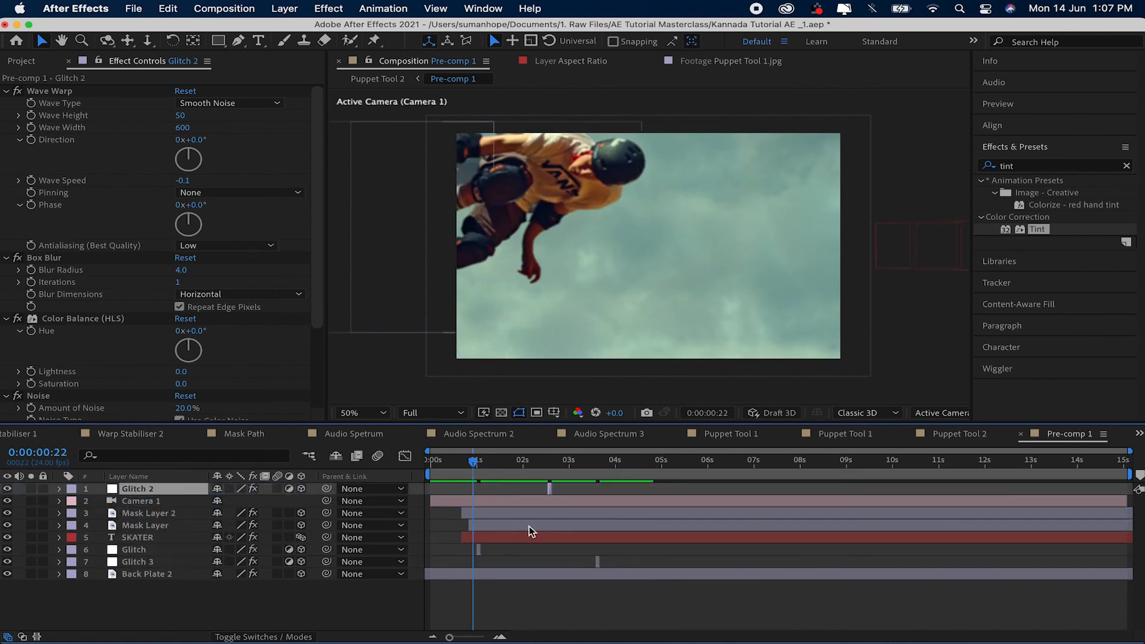
left_click(152, 573)
left_click(148, 552)
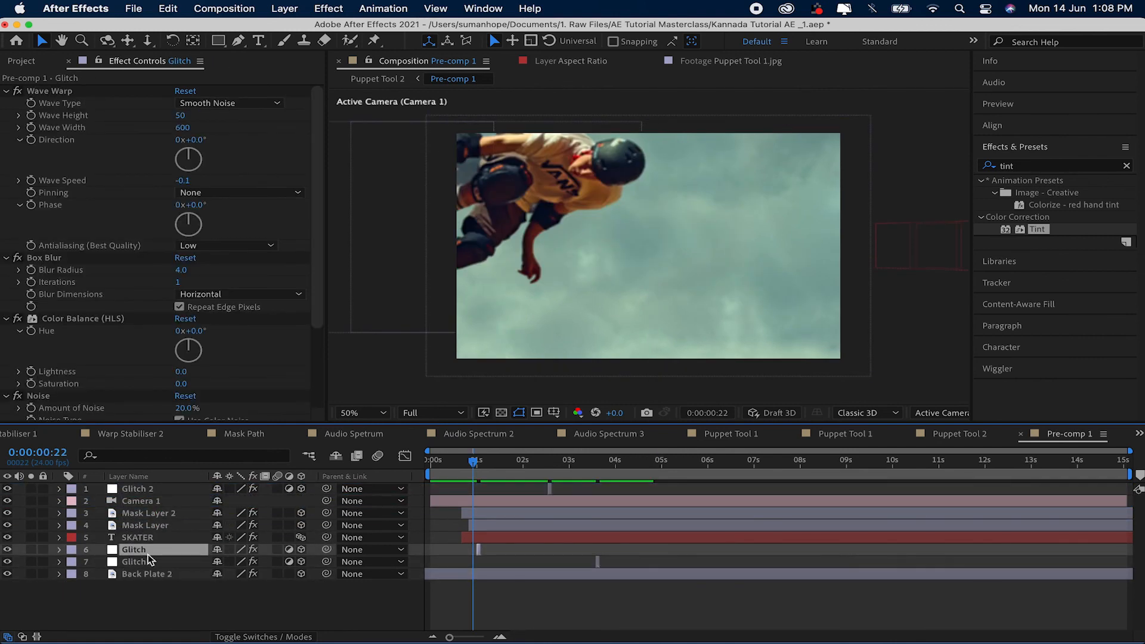
left_click(149, 574)
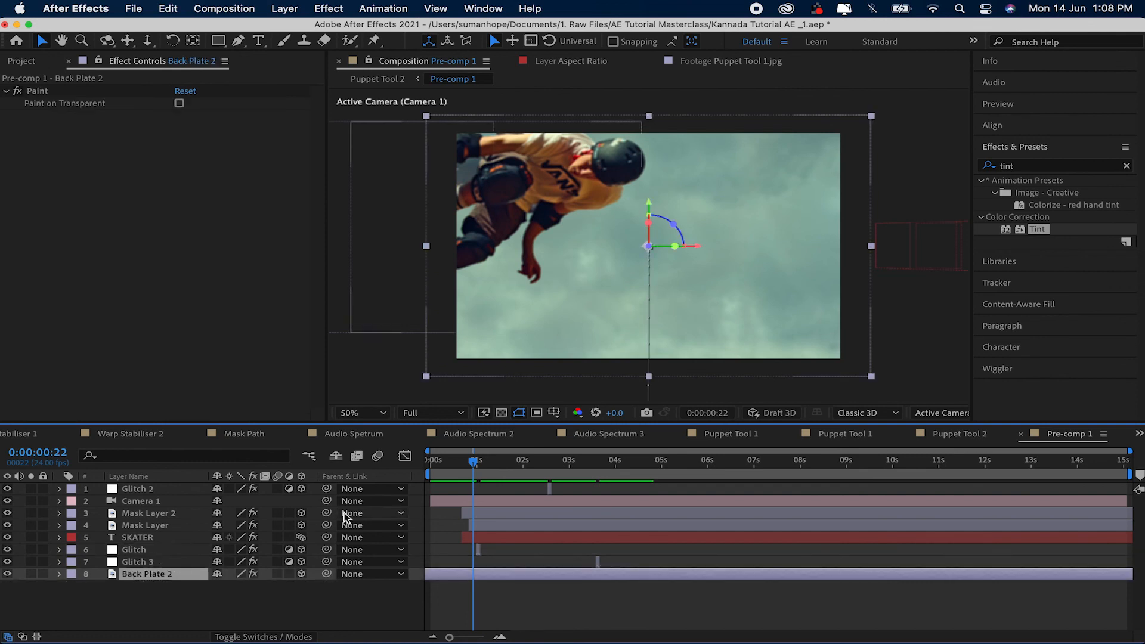
Preview Pre-comp 1 from 0:00:00:00 with the reordered glitch layers
left_click_drag(480, 474, 418, 476)
key("super+space")
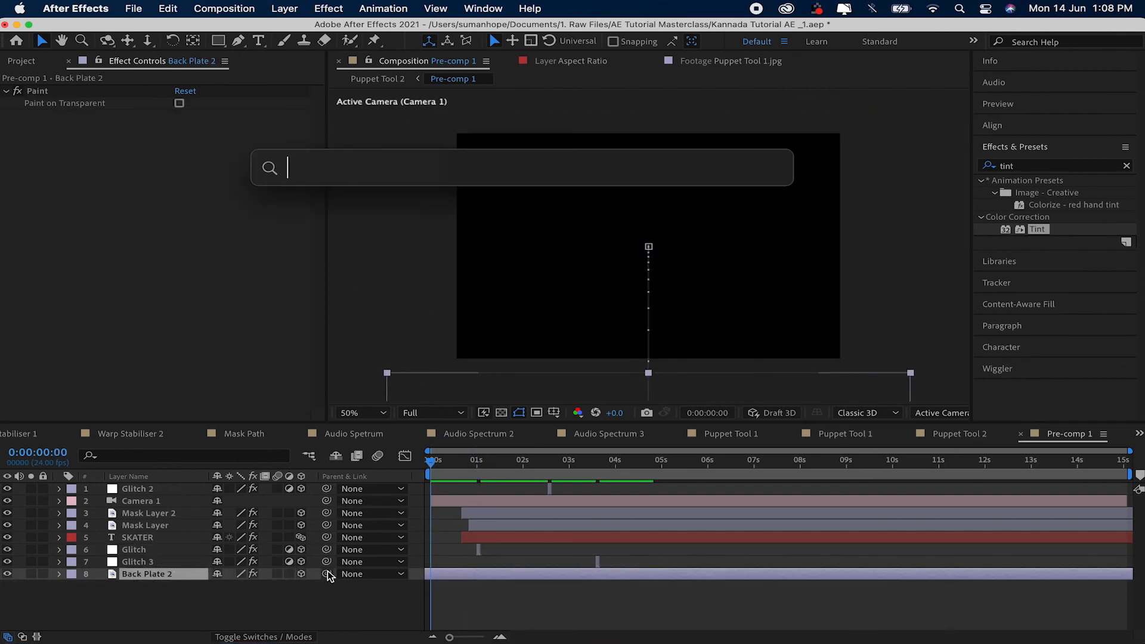
left_click(335, 589)
key("space")
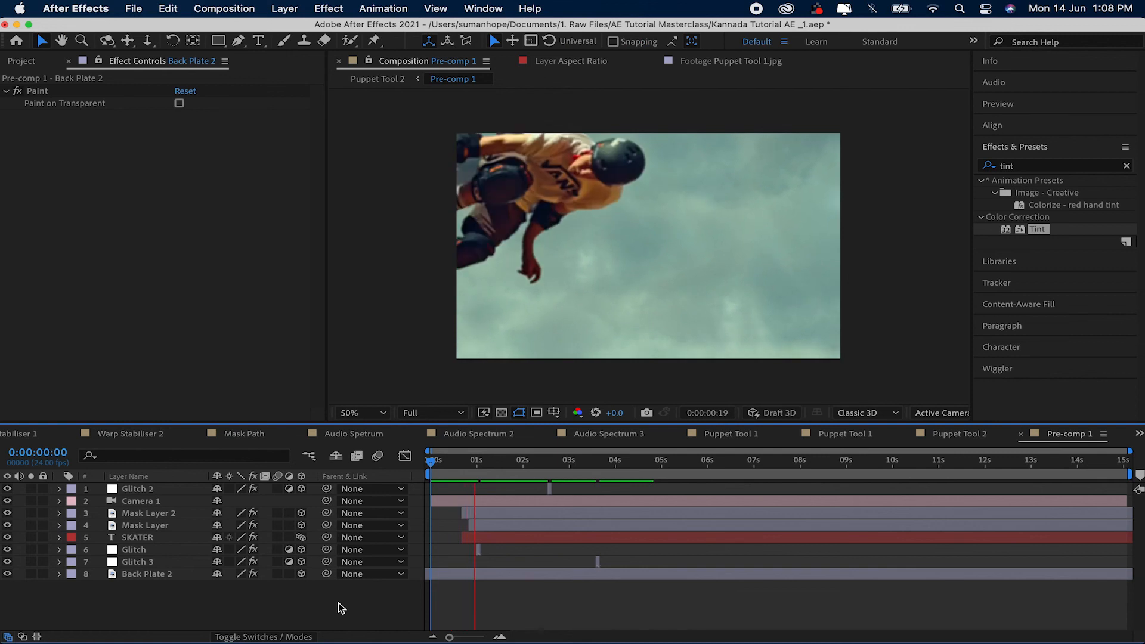